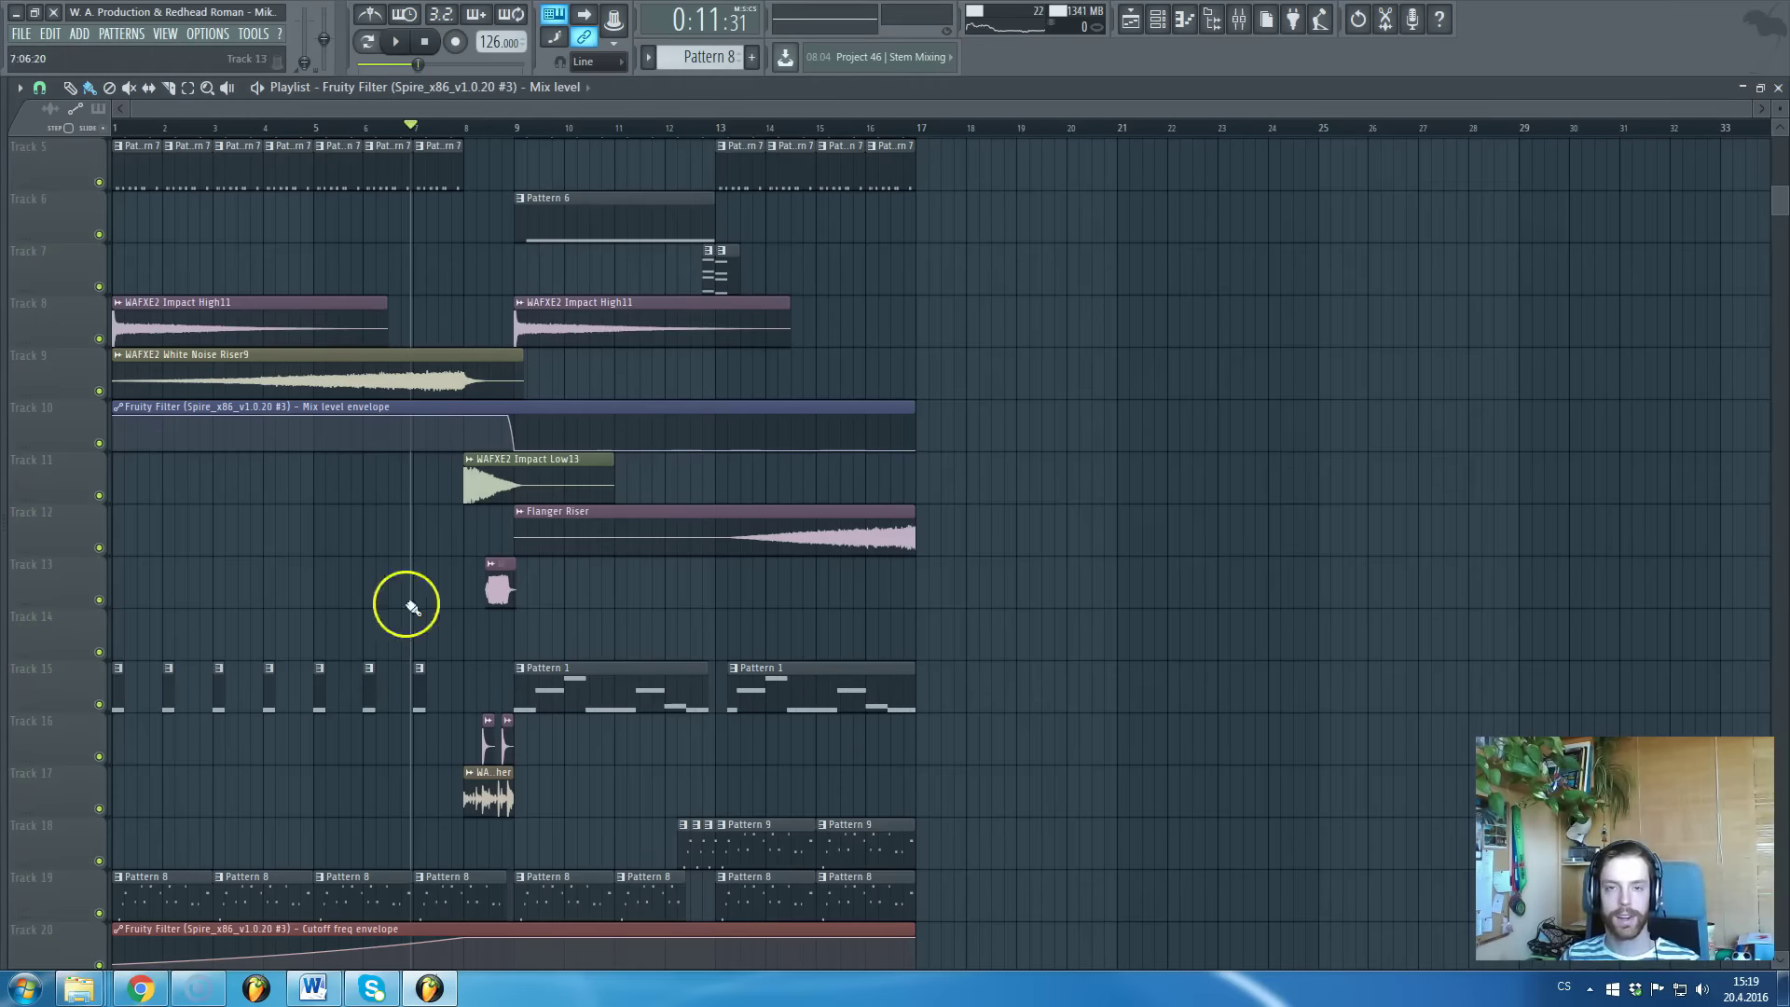
Reset the playhead to bar 1 (0:00:00) on the playlist ruler
left_click(641, 288)
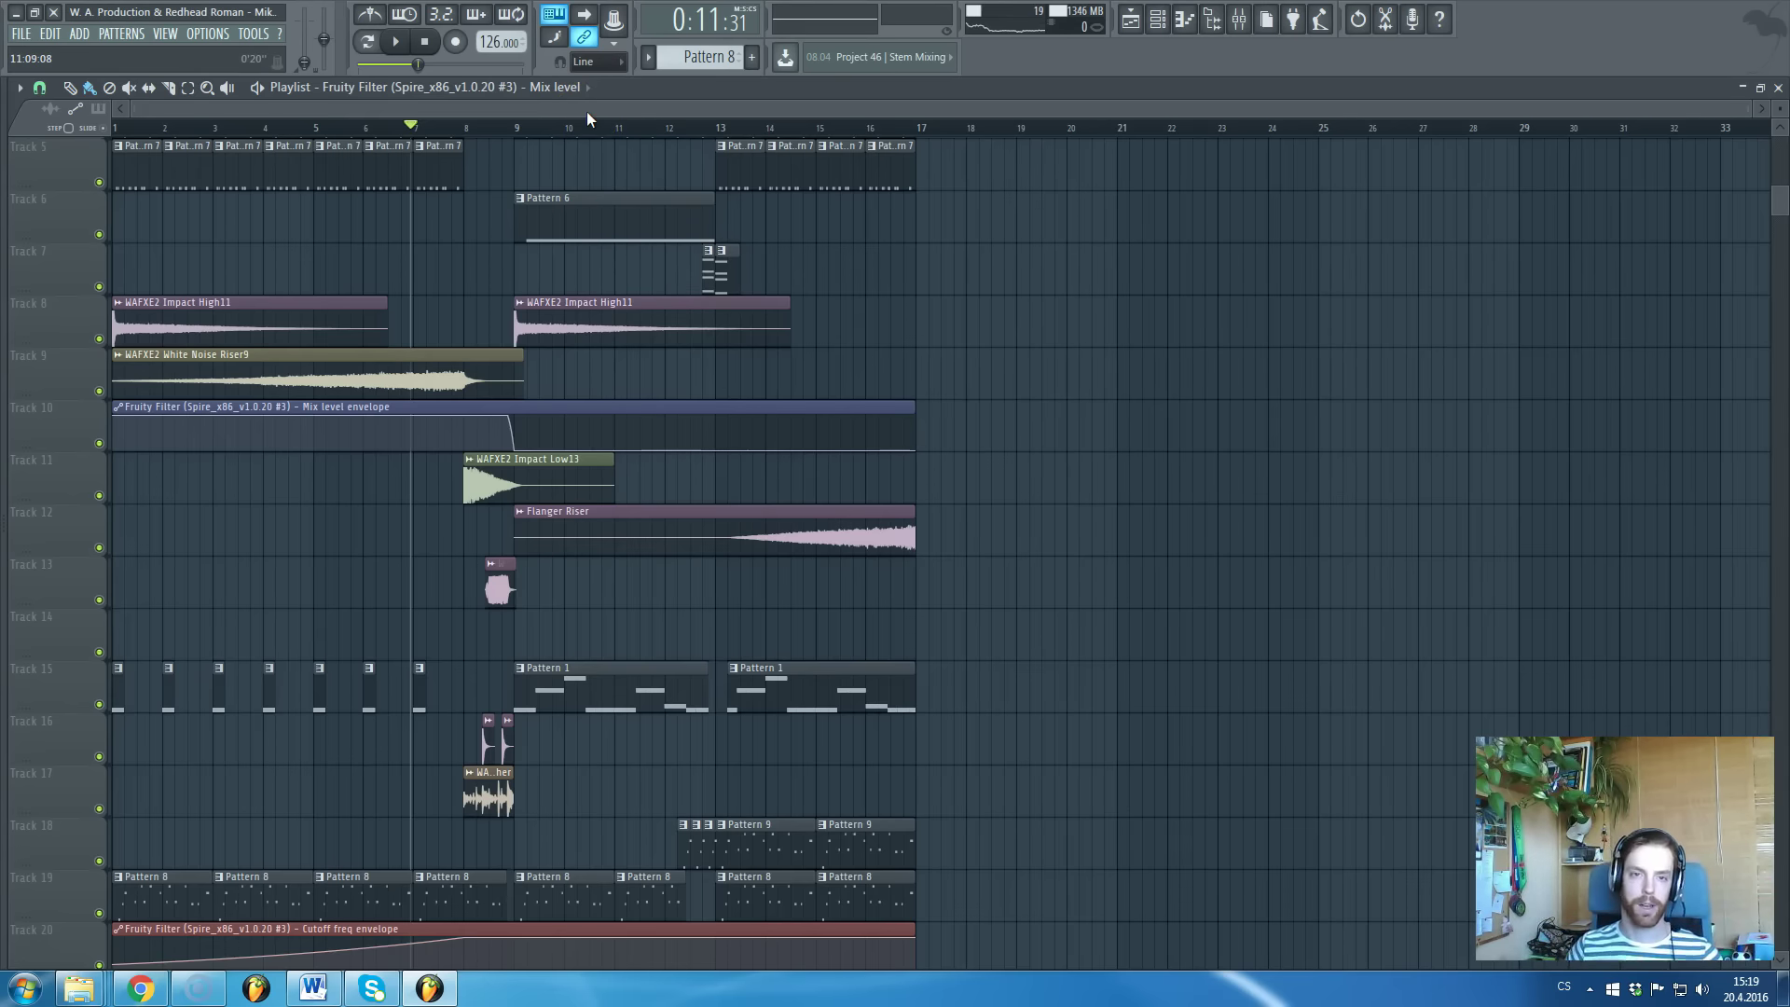
left_click_drag(586, 112, 111, 133)
left_click(114, 132)
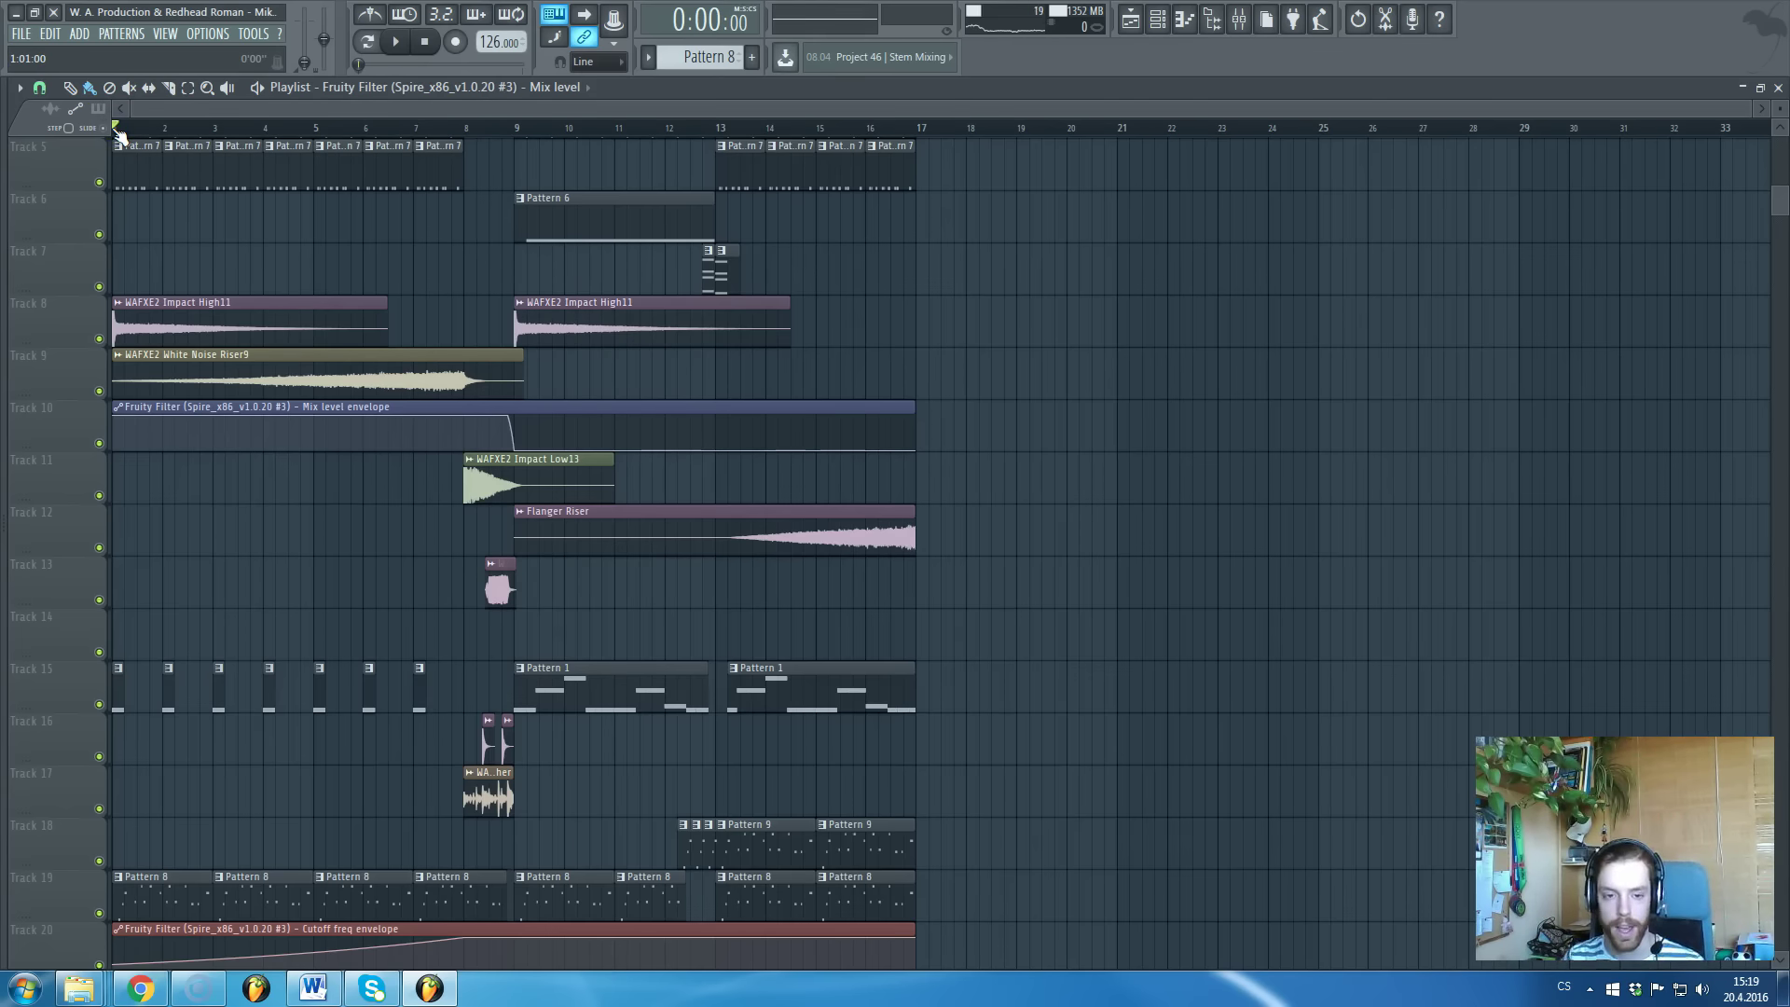
left_click_drag(210, 177, 260, 201)
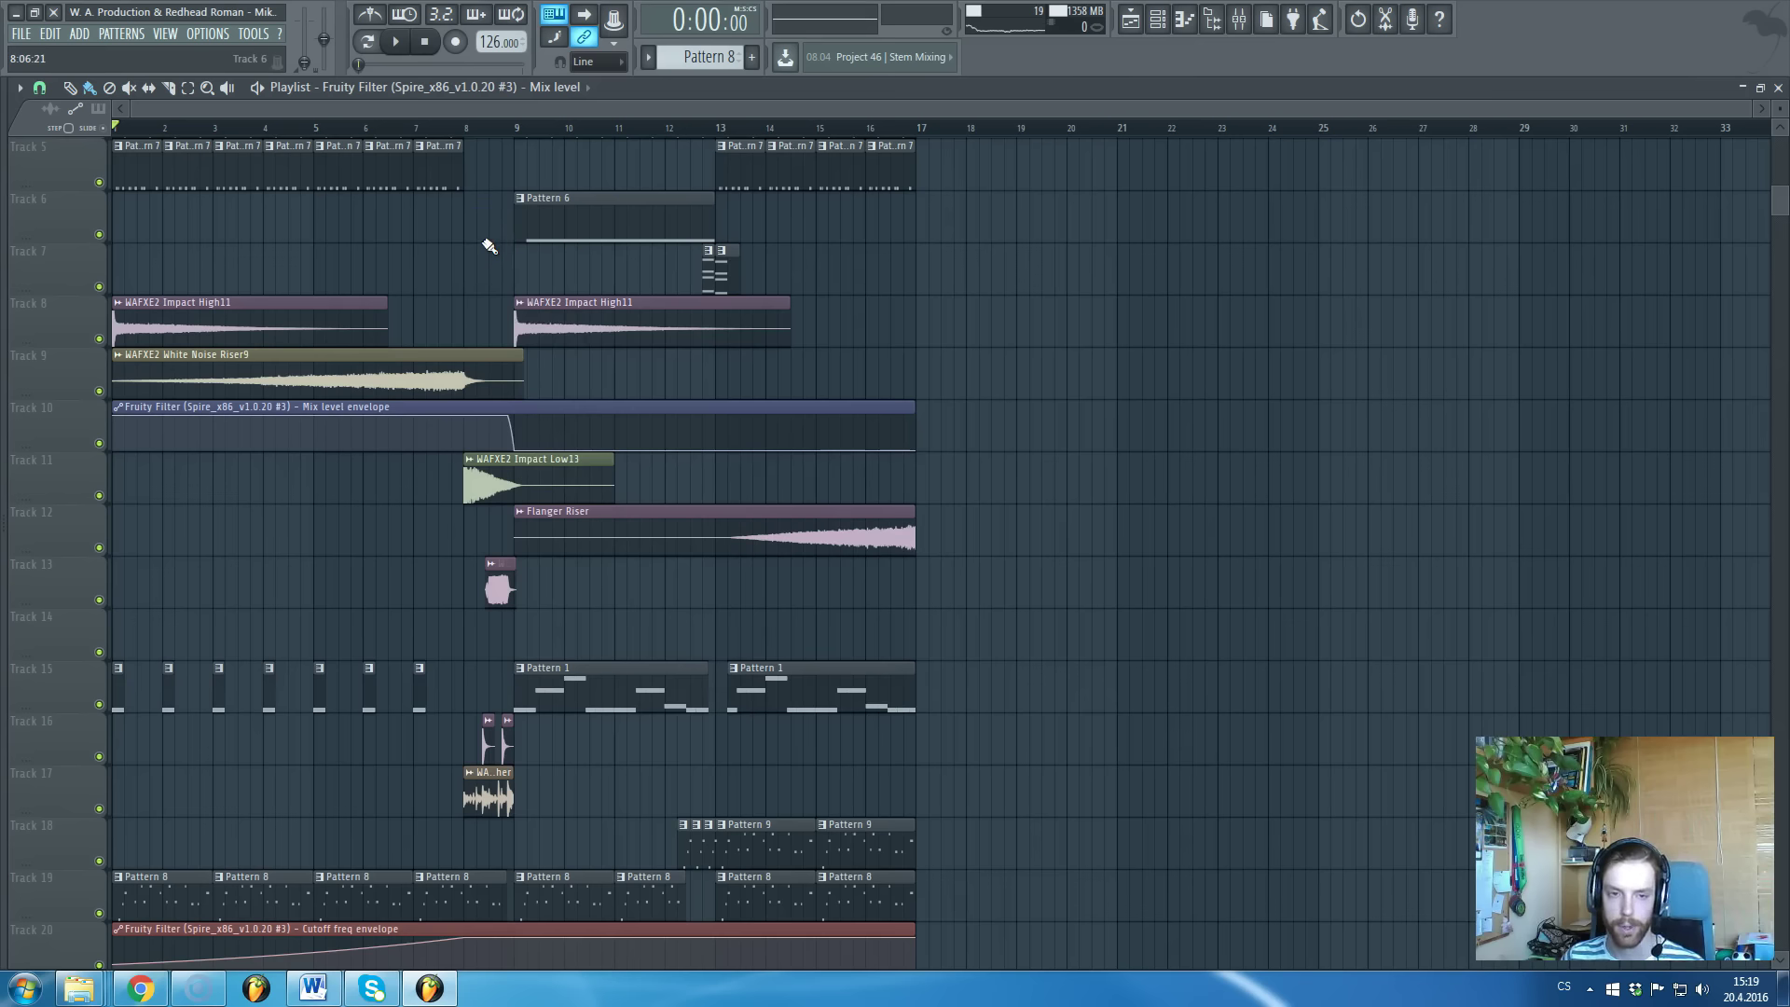
left_click(485, 89)
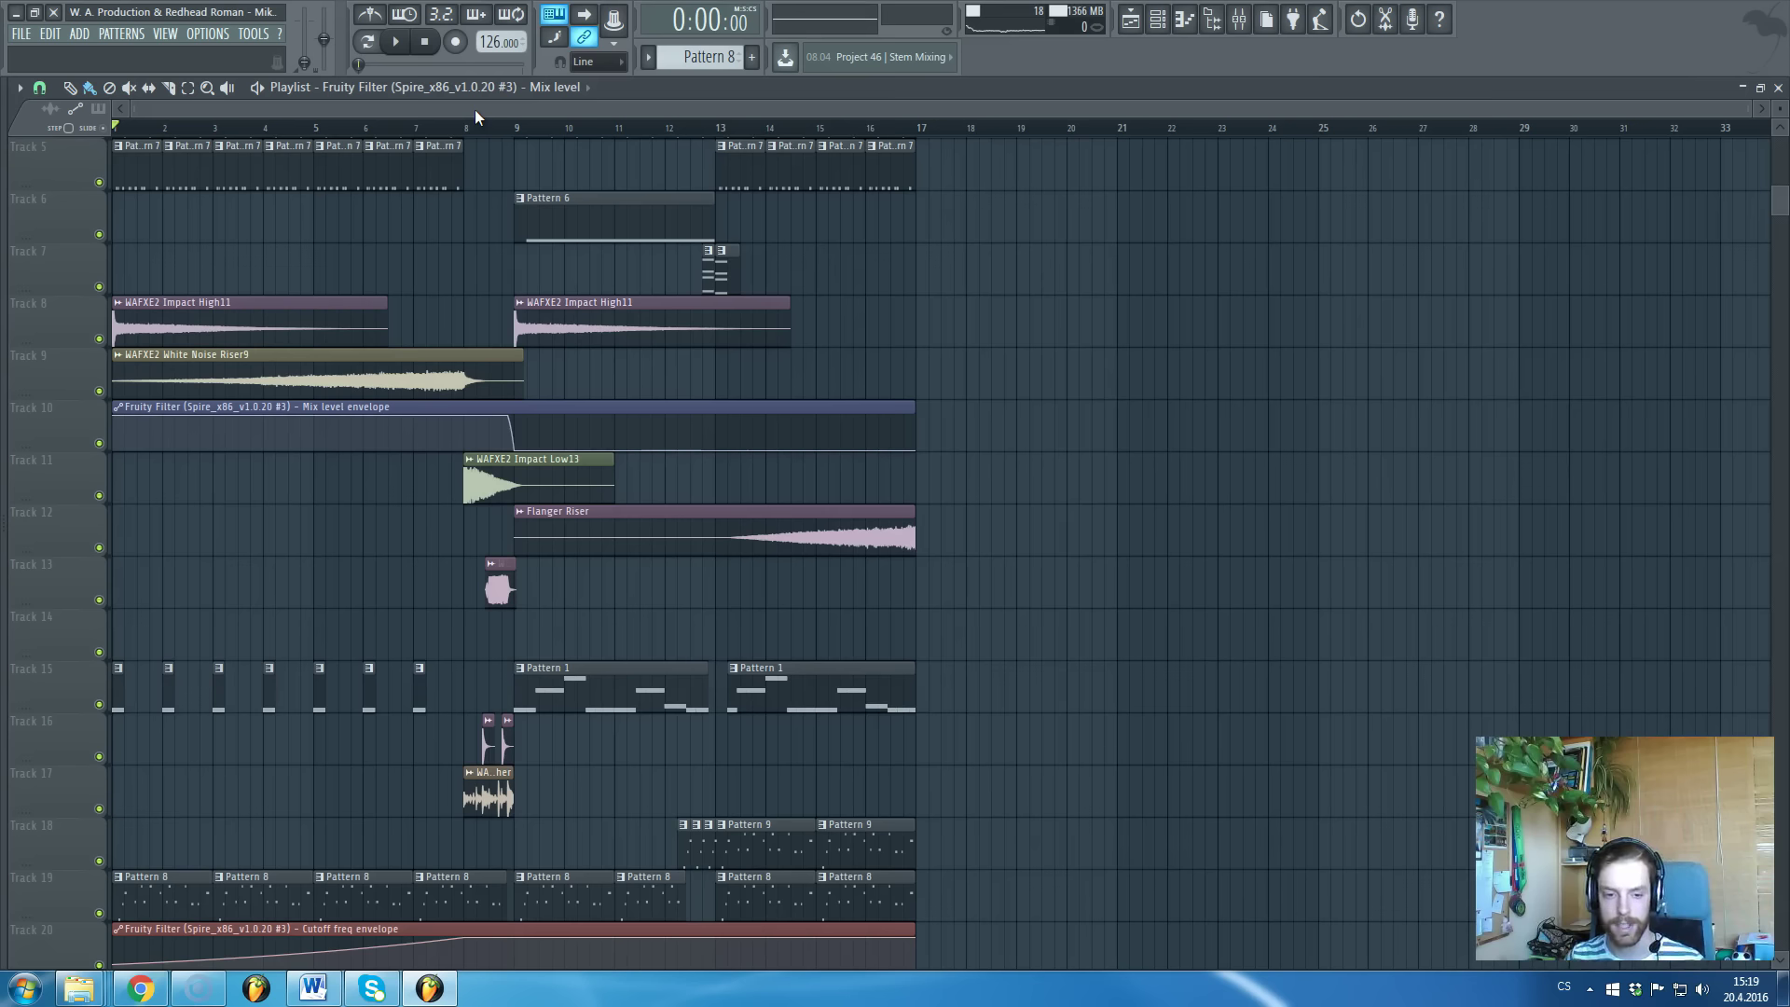
Scroll through the playlist tracks to review the arrangement as it plays
mouse_move(438, 179)
left_mouse_down()
mouse_move(364, 292)
mouse_move(315, 292)
mouse_move(204, 212)
mouse_move(136, 131)
mouse_move(198, 160)
left_mouse_up()
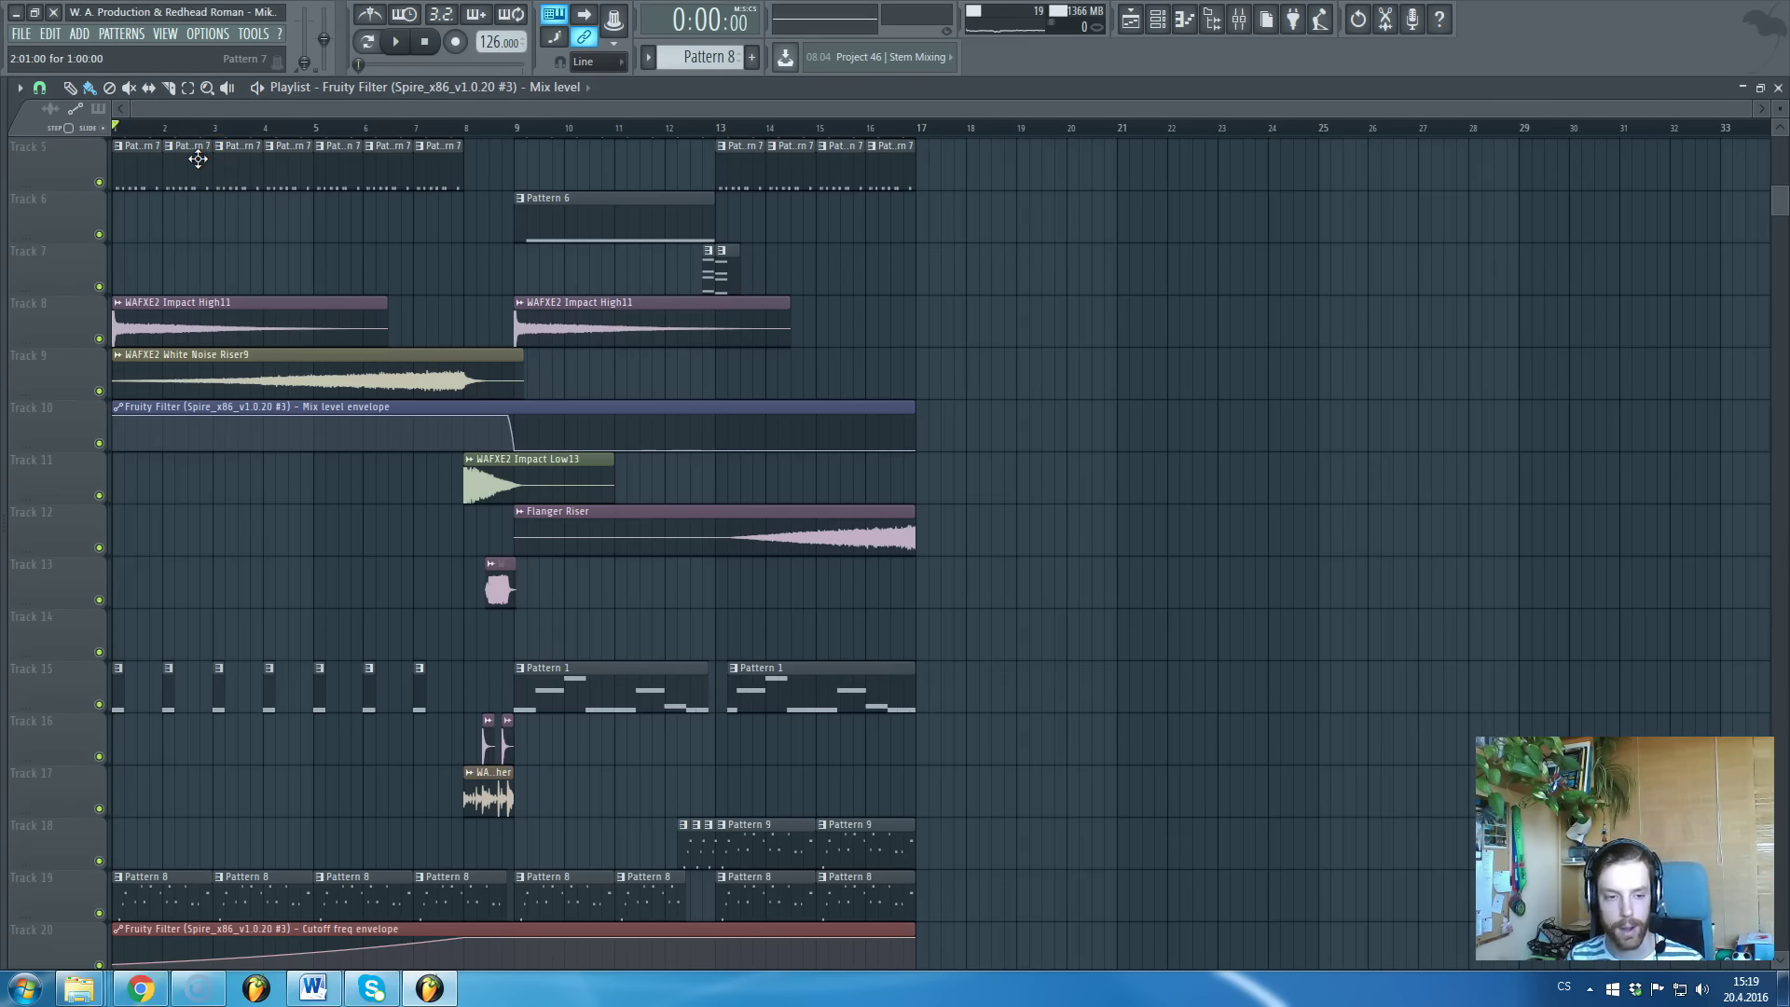
mouse_move(296, 944)
left_mouse_down()
mouse_move(280, 959)
mouse_move(289, 947)
left_mouse_up()
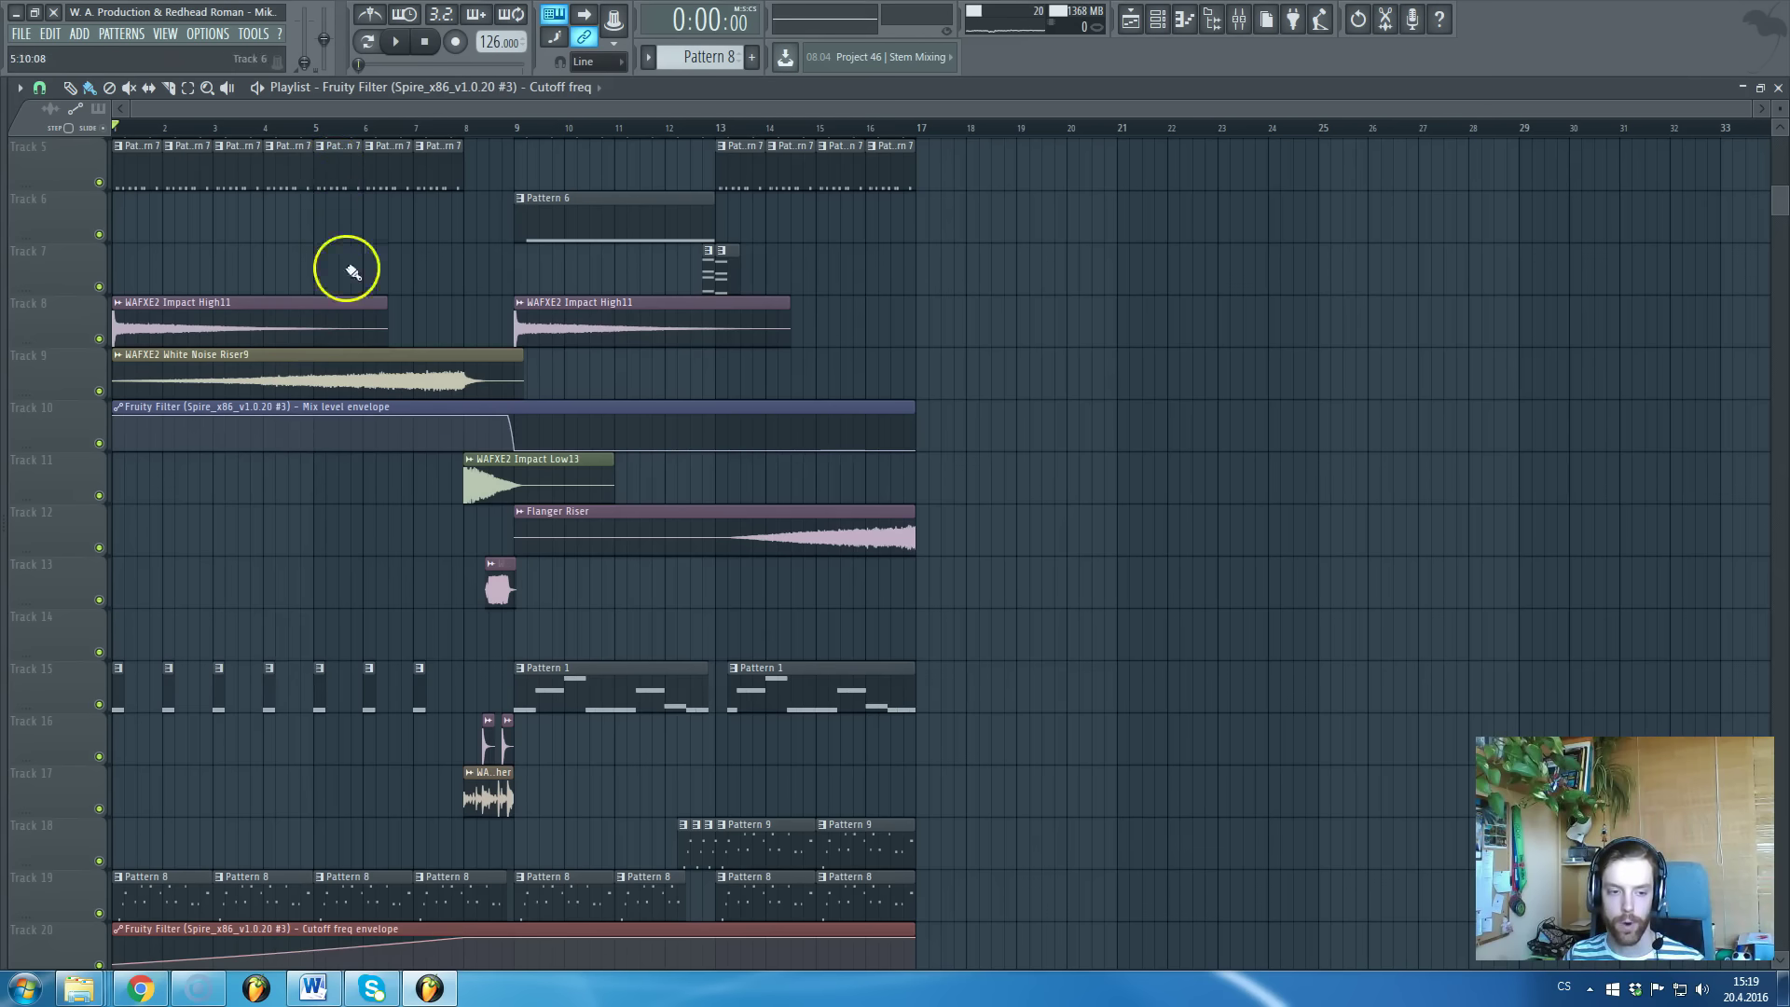
scroll(380, 416, "down", 3)
scroll(372, 472, "up", 3)
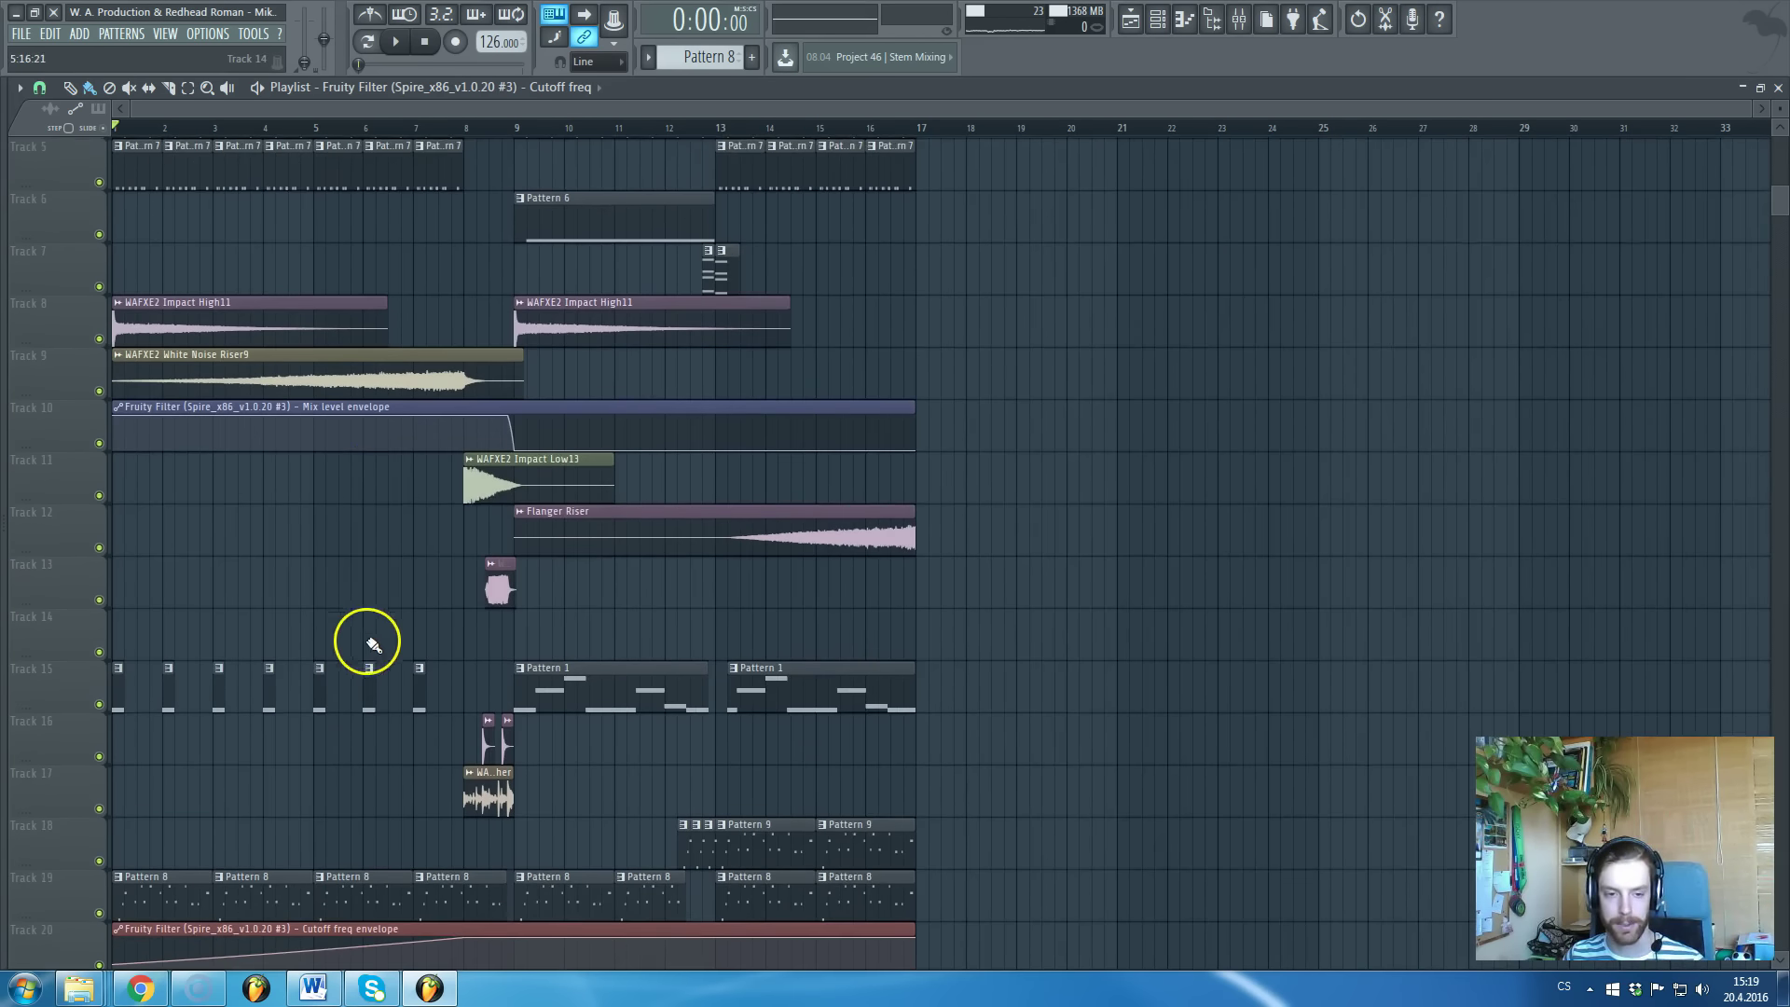
scroll(372, 640, "down", 2)
scroll(372, 640, "up", 5)
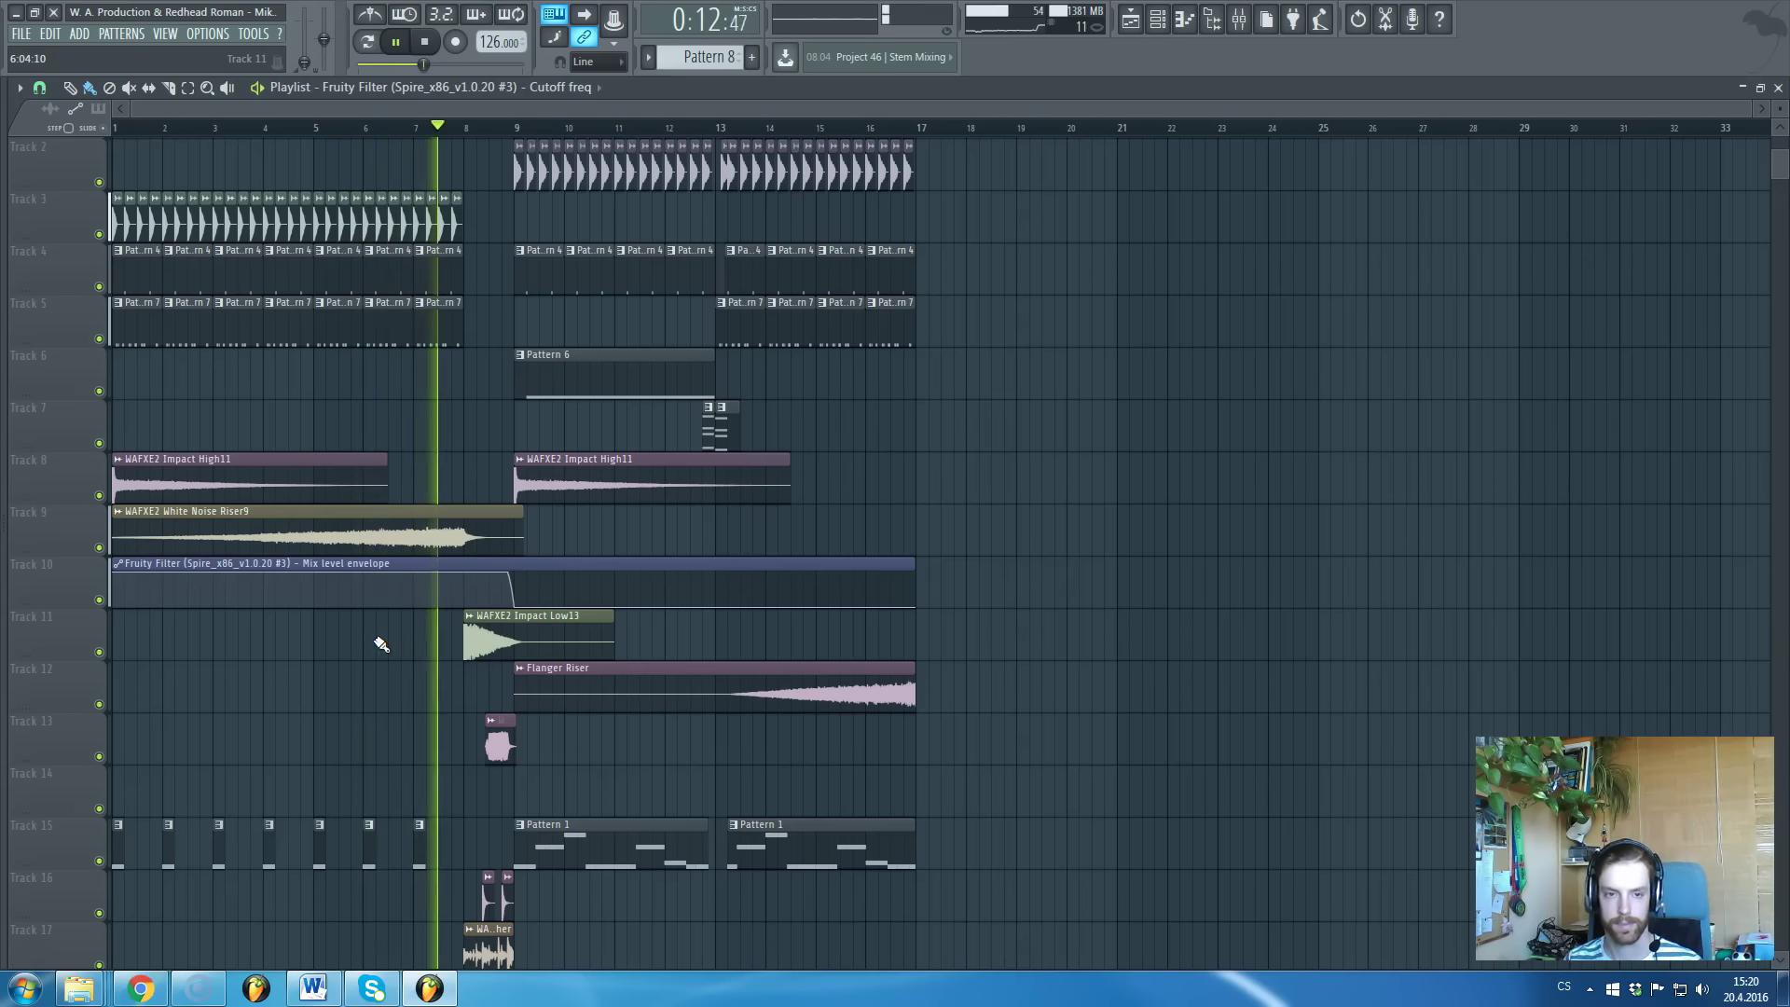
Route the WAEDMM Clap9 sampler to mixer insert 14
key("F5")
key("F6")
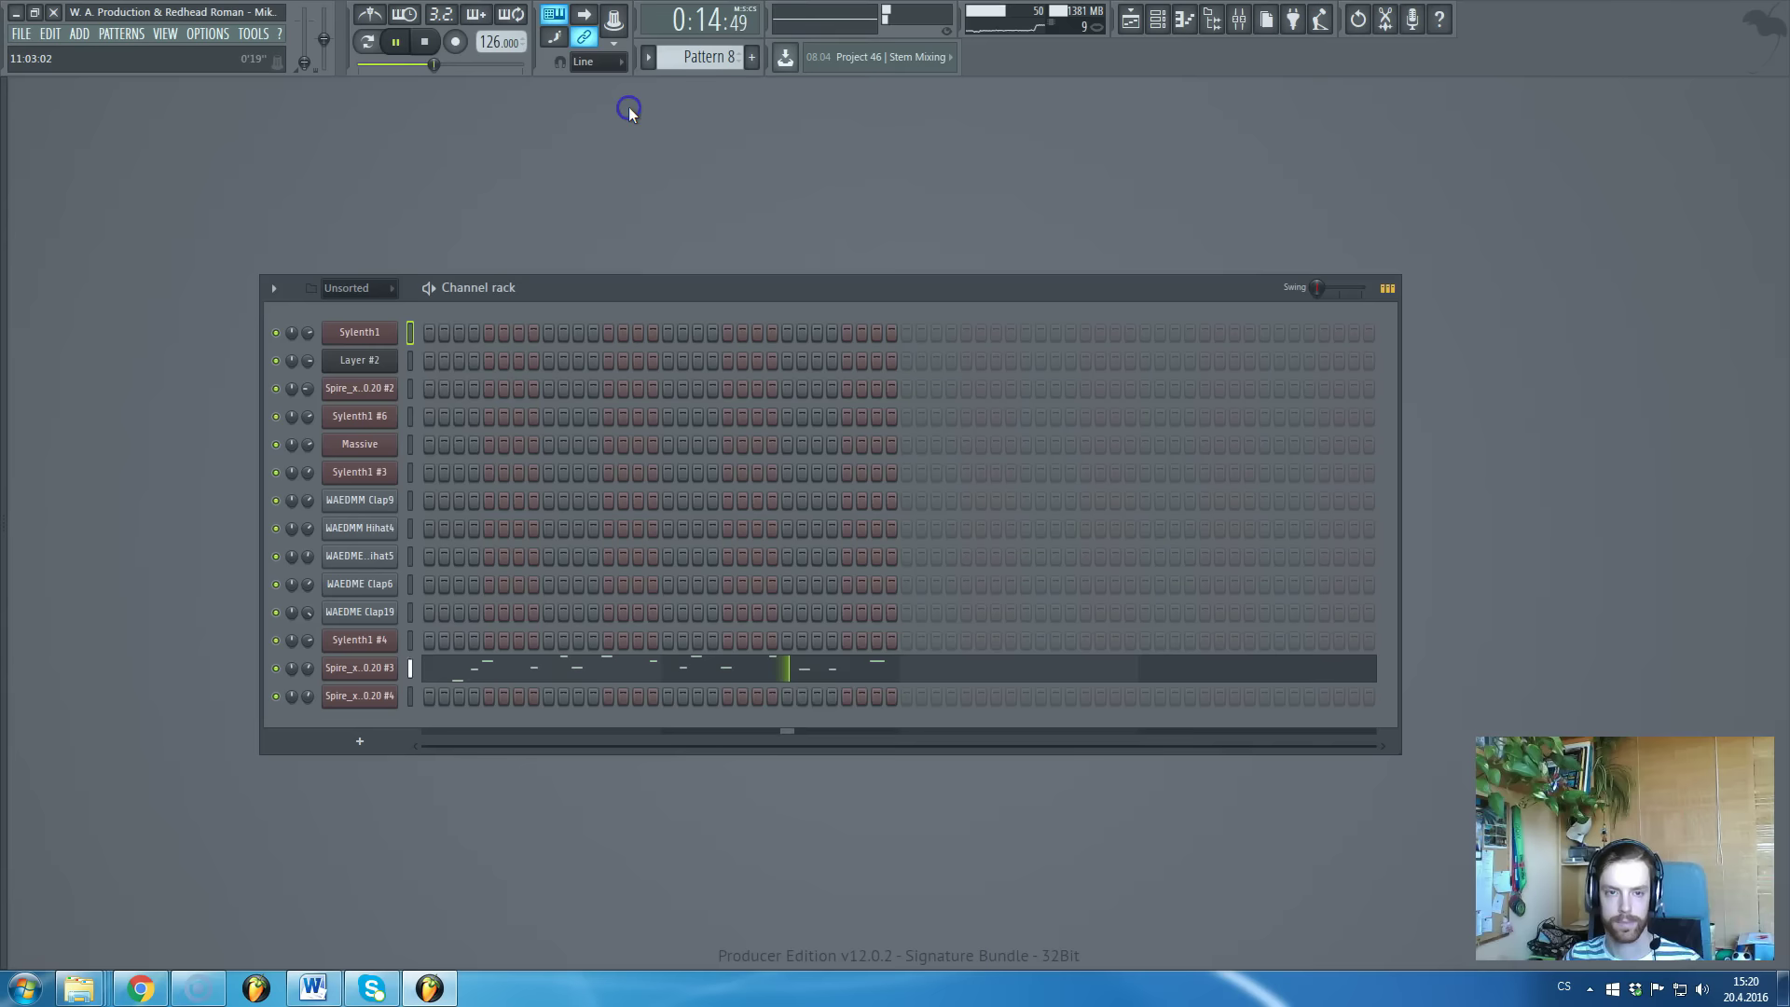
left_click(354, 497)
left_click(618, 336)
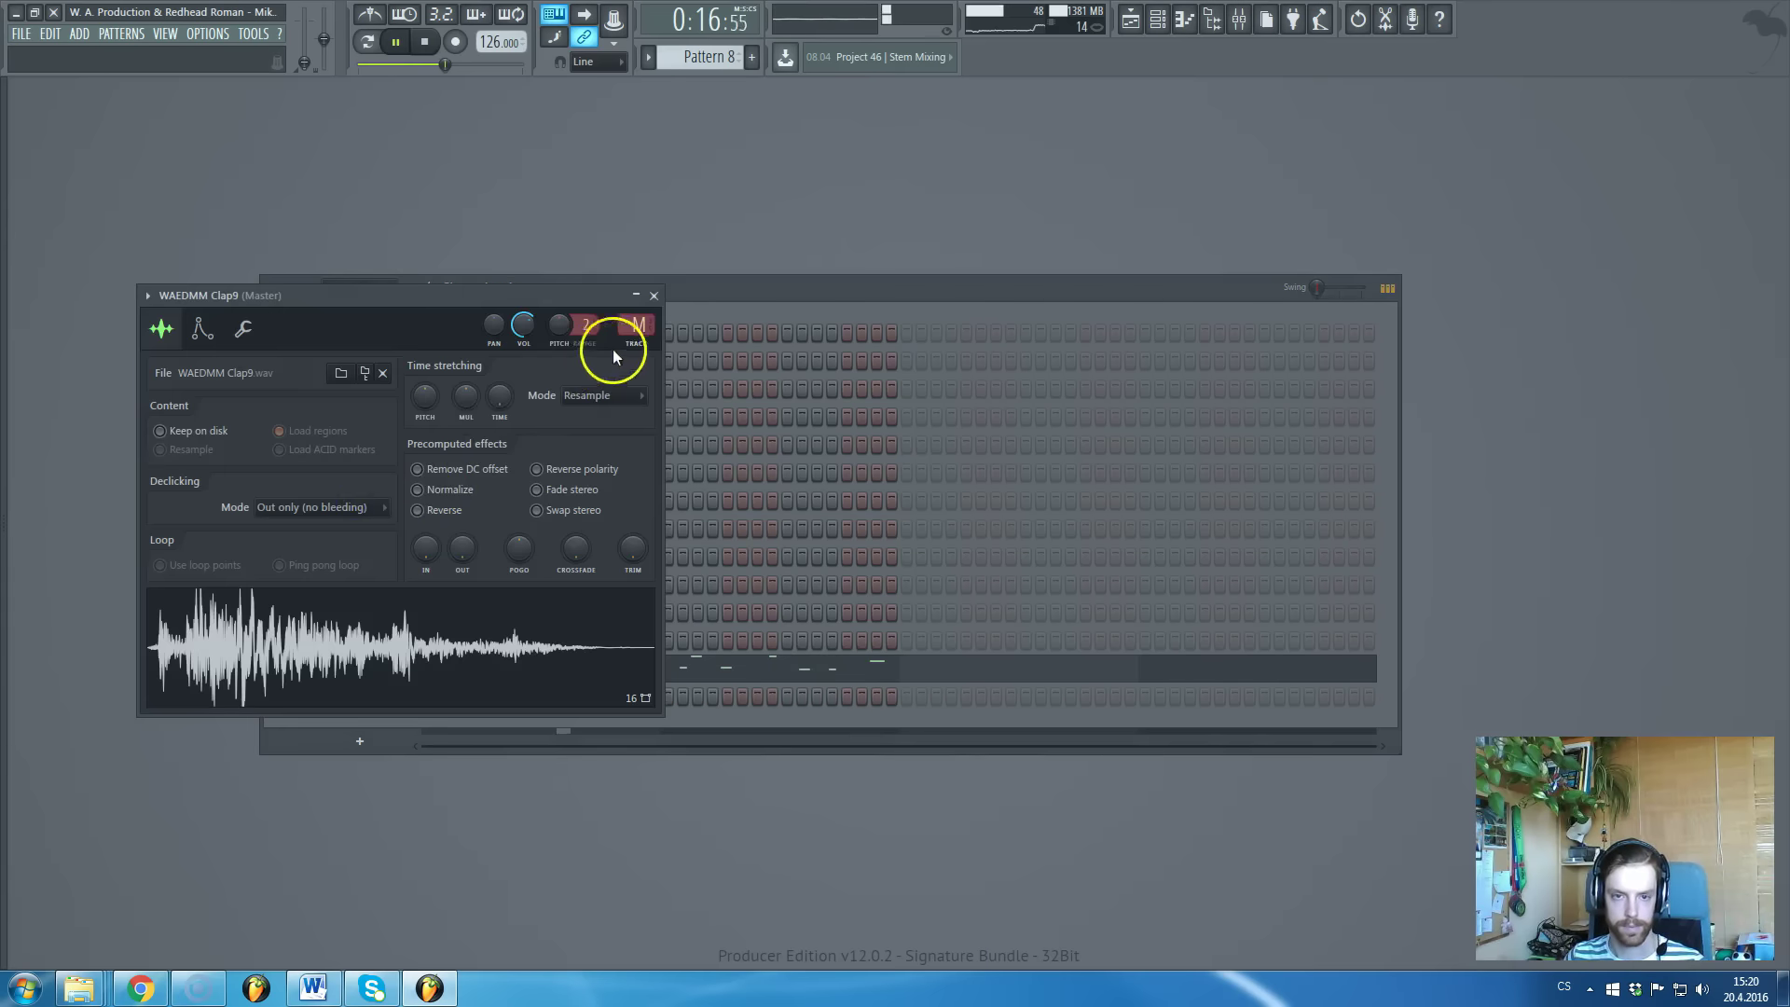
left_click(523, 192)
key("ctrl+l")
key("F9")
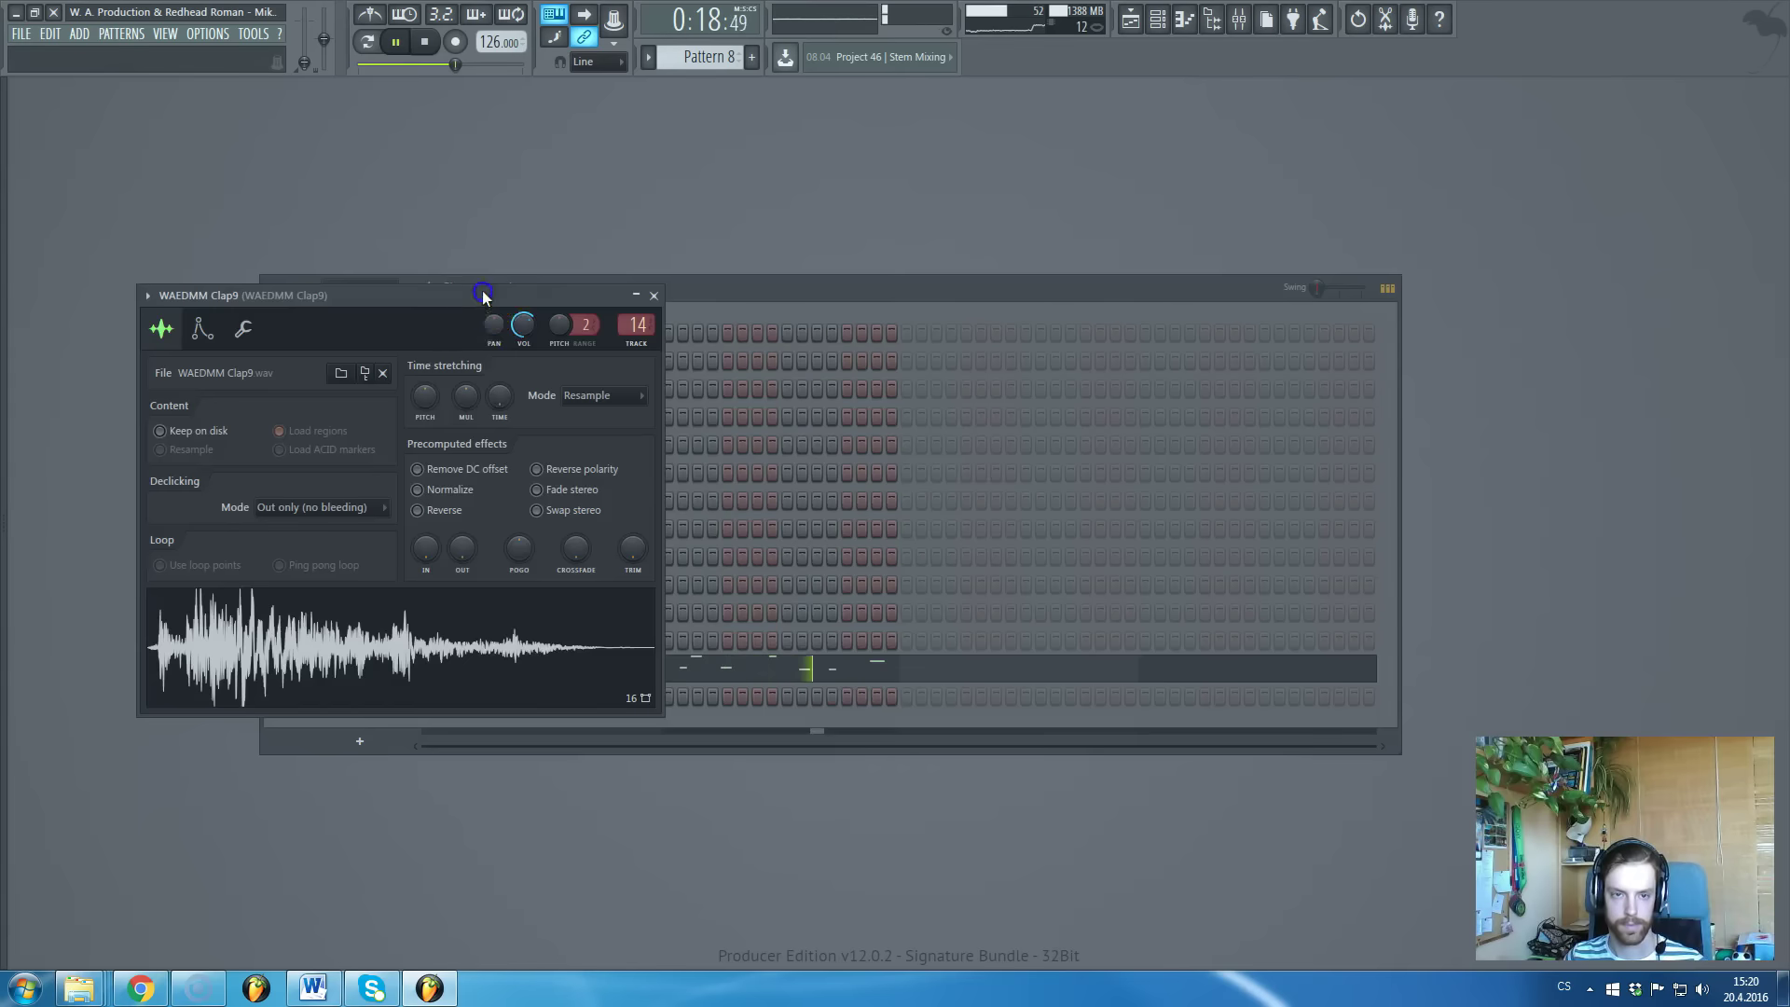
key("Escape")
Route the WAEDMM Hihat4 sampler to mixer insert 15
left_click(372, 512)
key("ctrl+l")
left_click(658, 368)
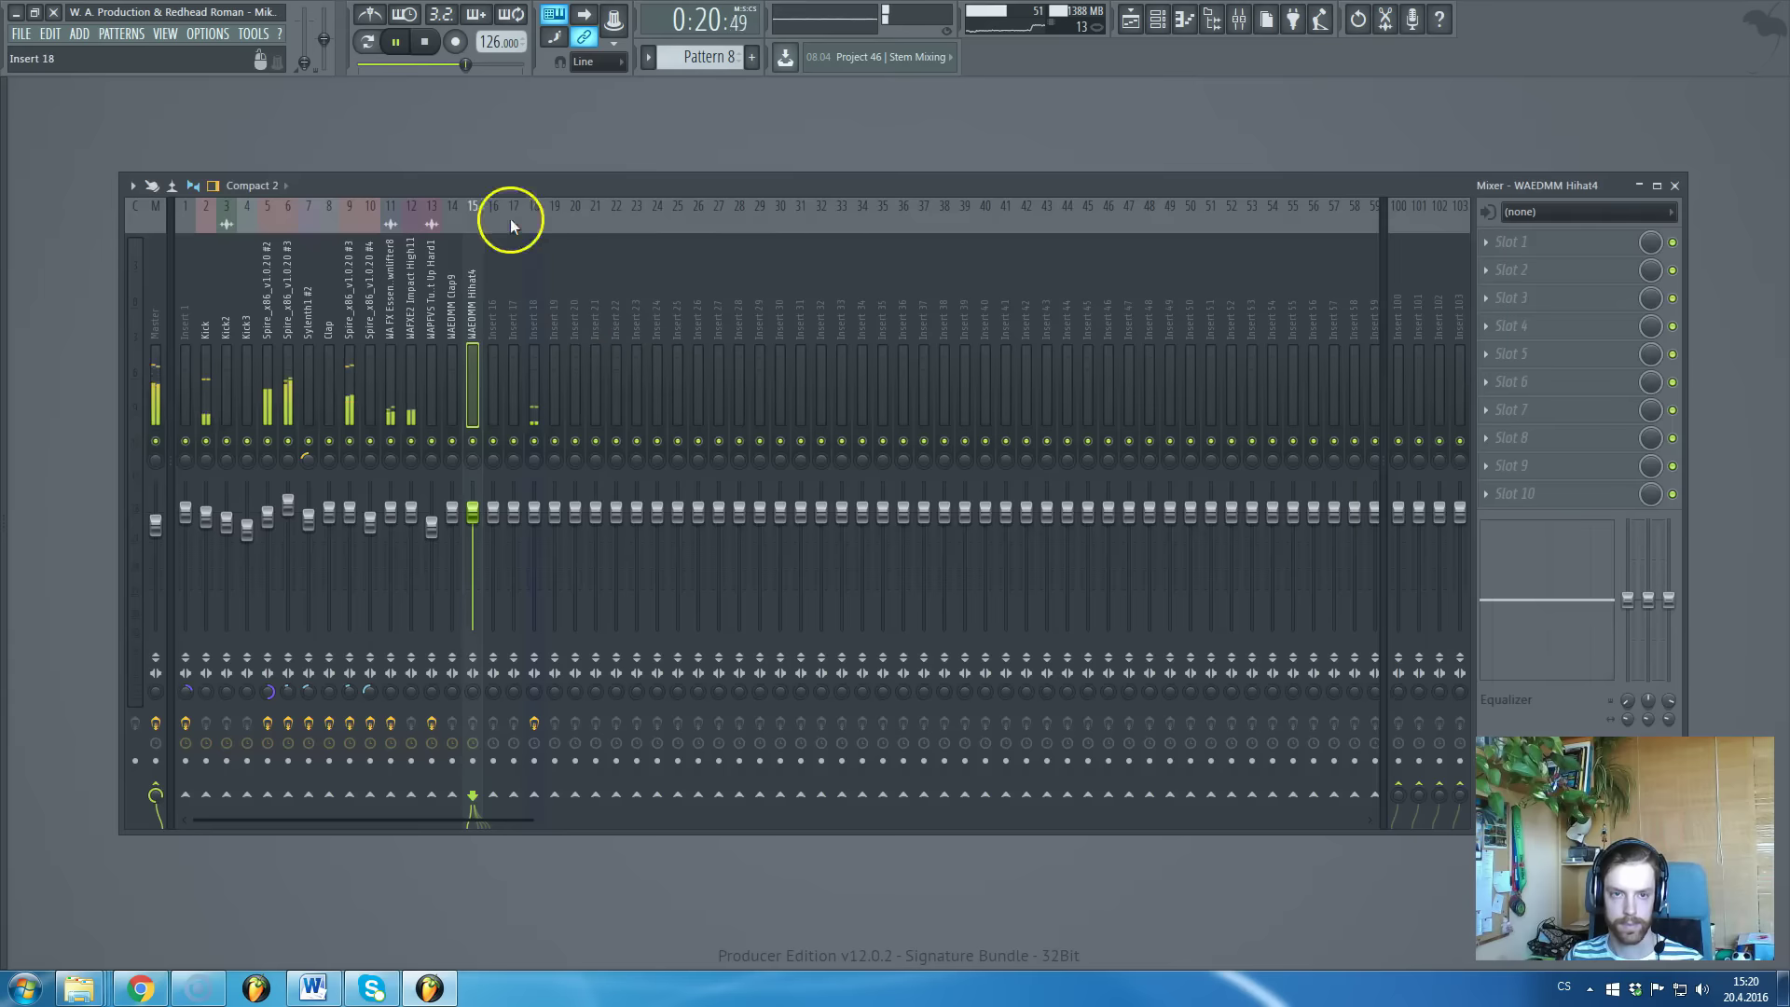
key("F9")
key("Escape")
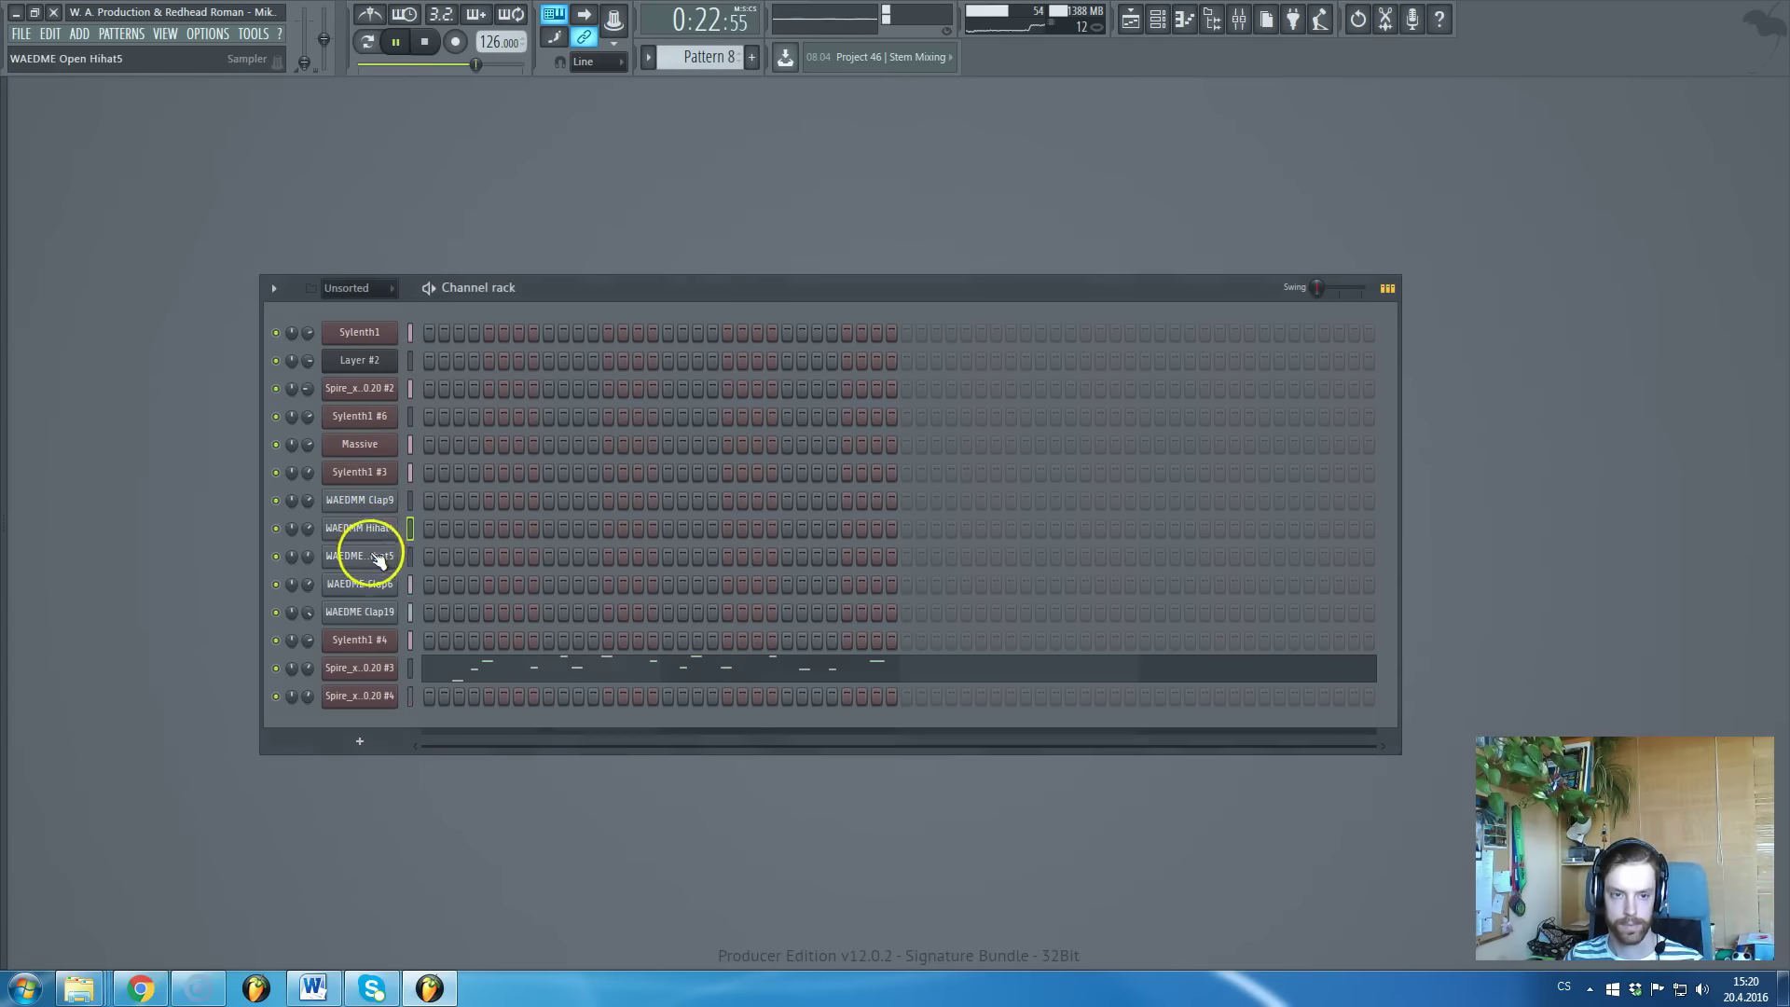
Route the WAEDME Open Hihat5 sampler to mixer insert 16
left_click(371, 550)
key("ctrl+l")
left_click(687, 374)
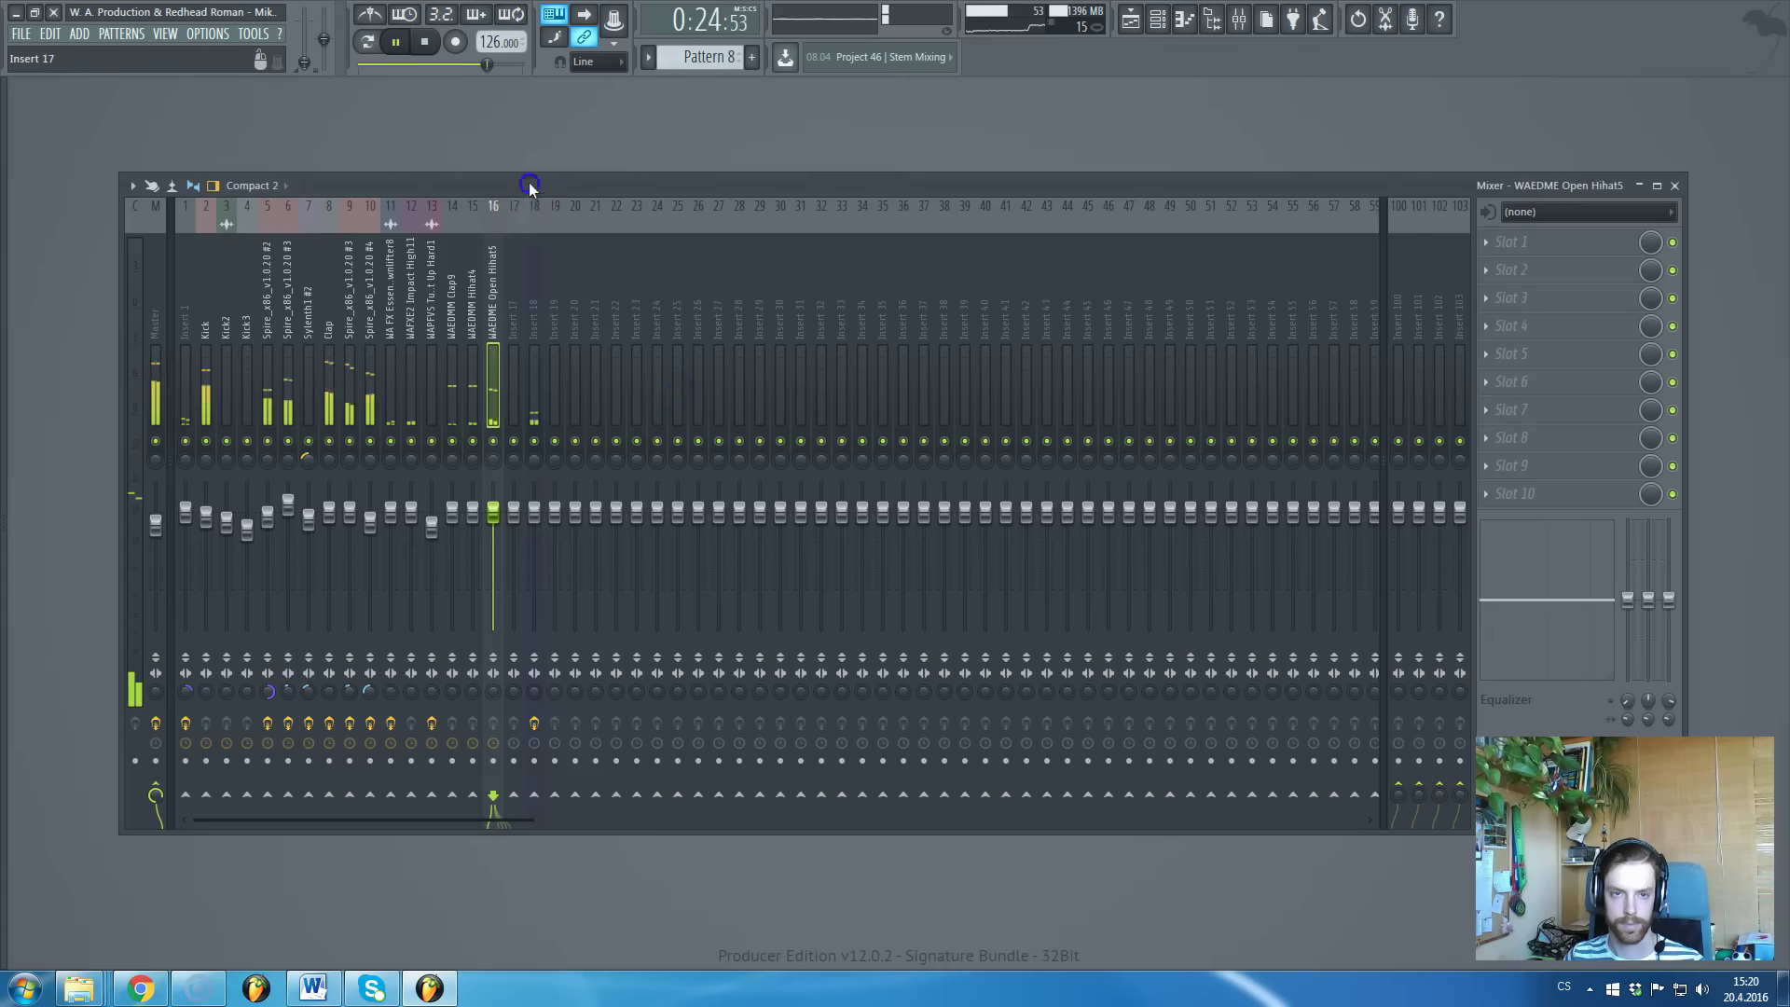
key("F9")
key("Escape")
Check the Clap6 and Clap19 sampler settings, then return to the playlist
left_click(369, 580)
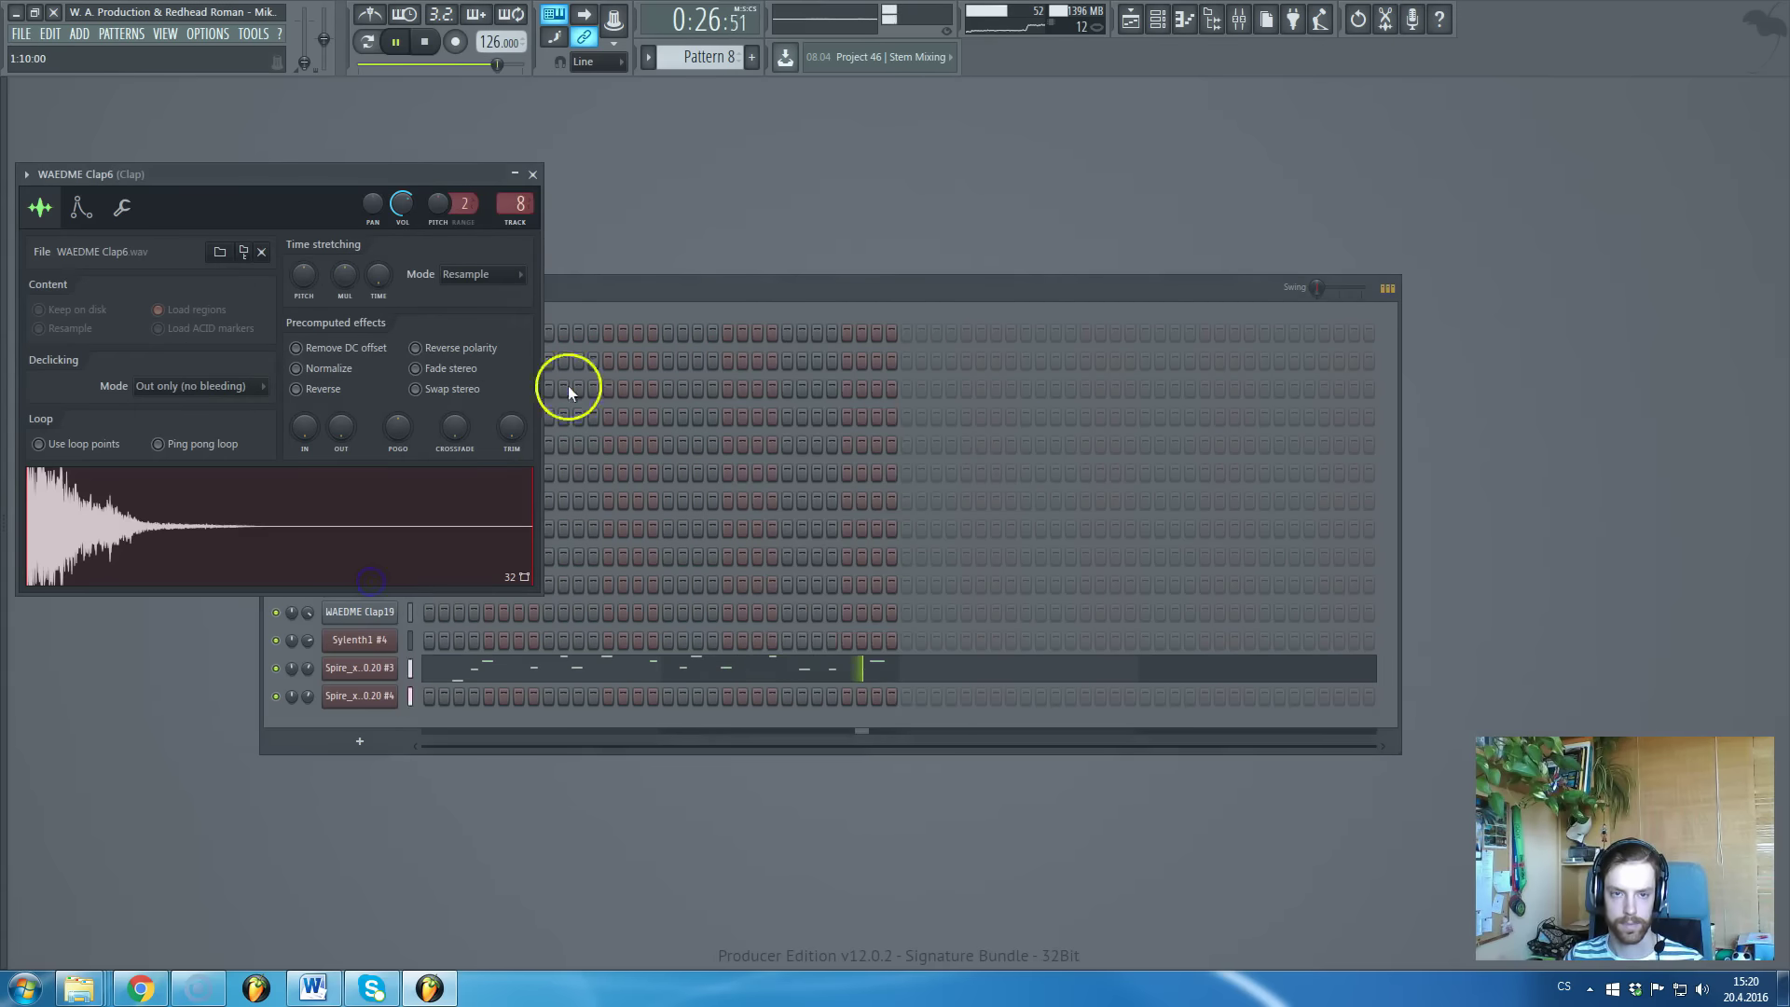
key("Escape")
left_click(373, 612)
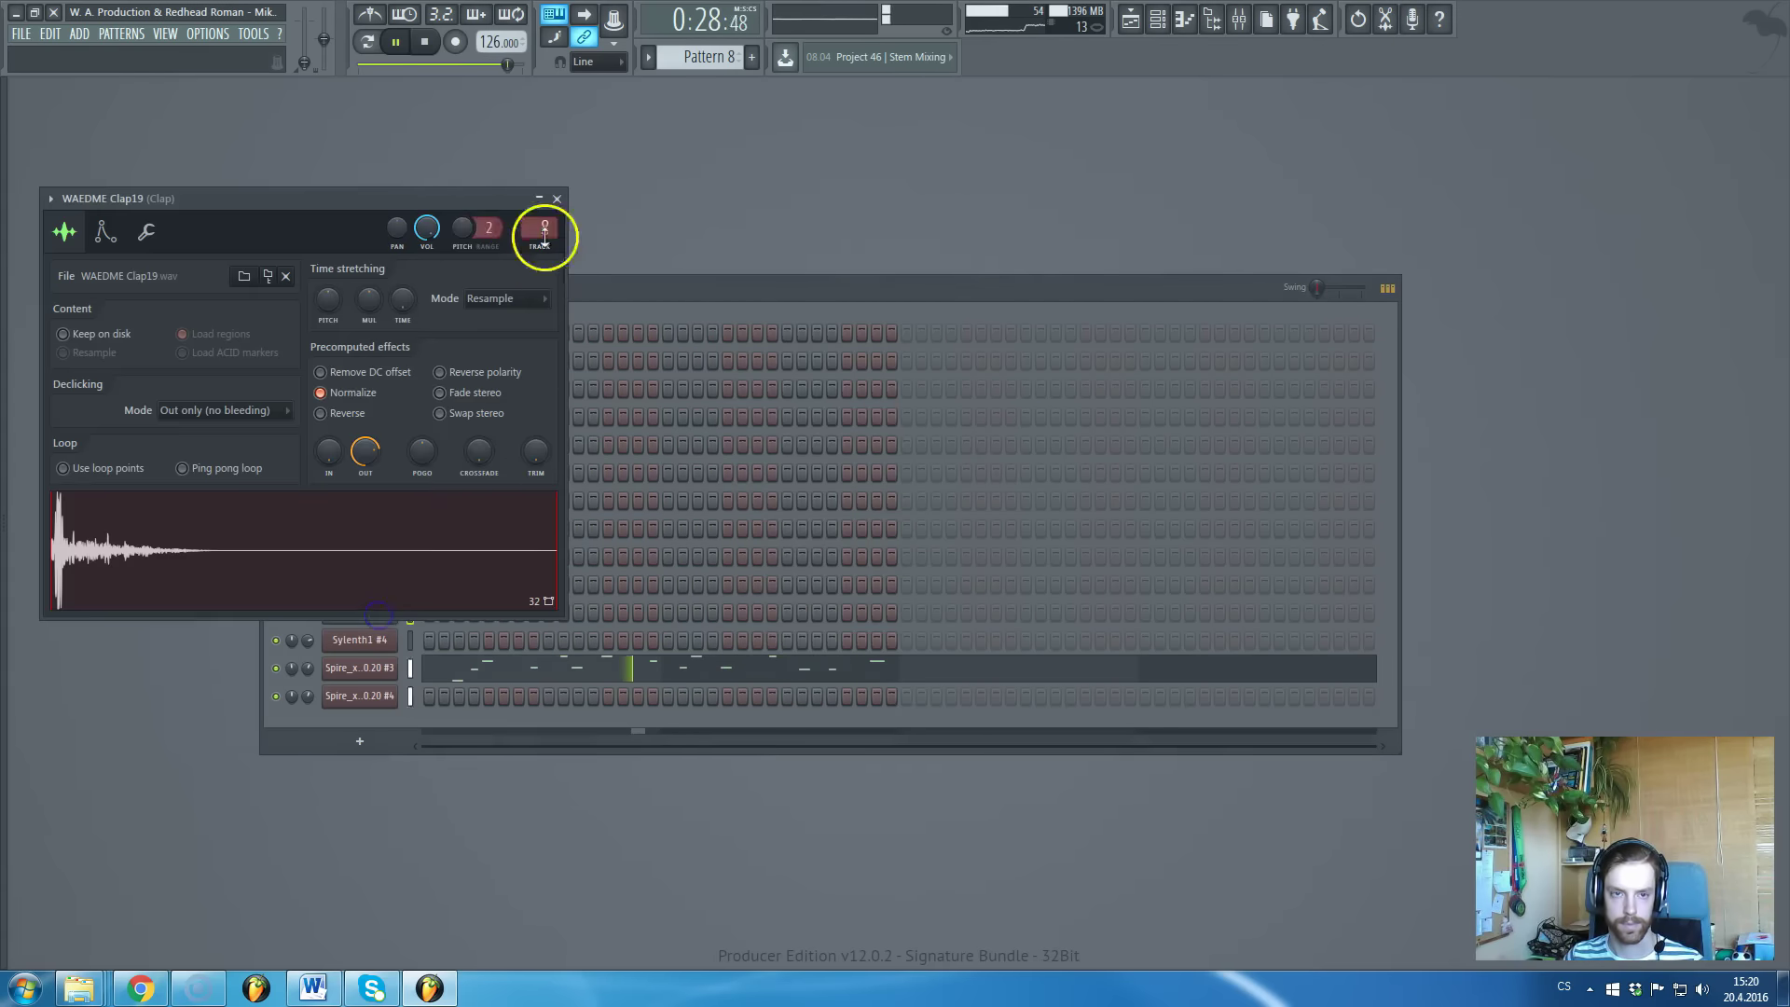
key("Escape")
key("F5")
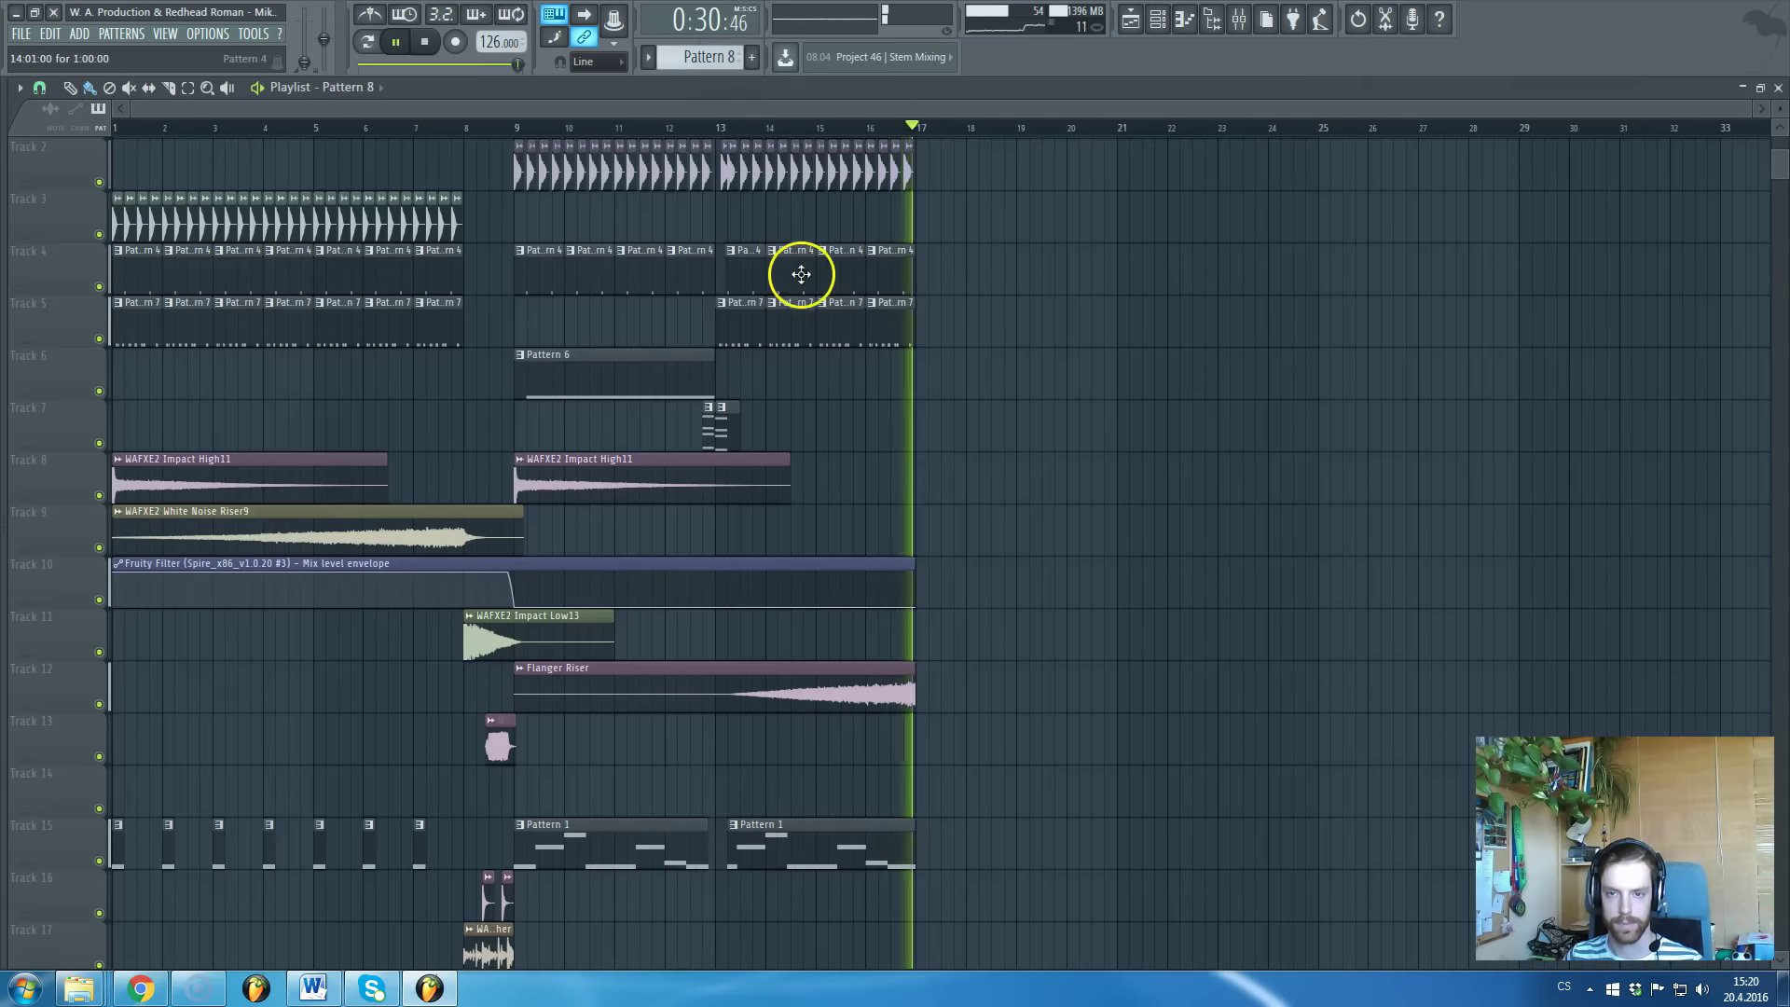
Stop playback and scroll through the playlist tracks
key("space")
scroll(836, 393, "down", 8)
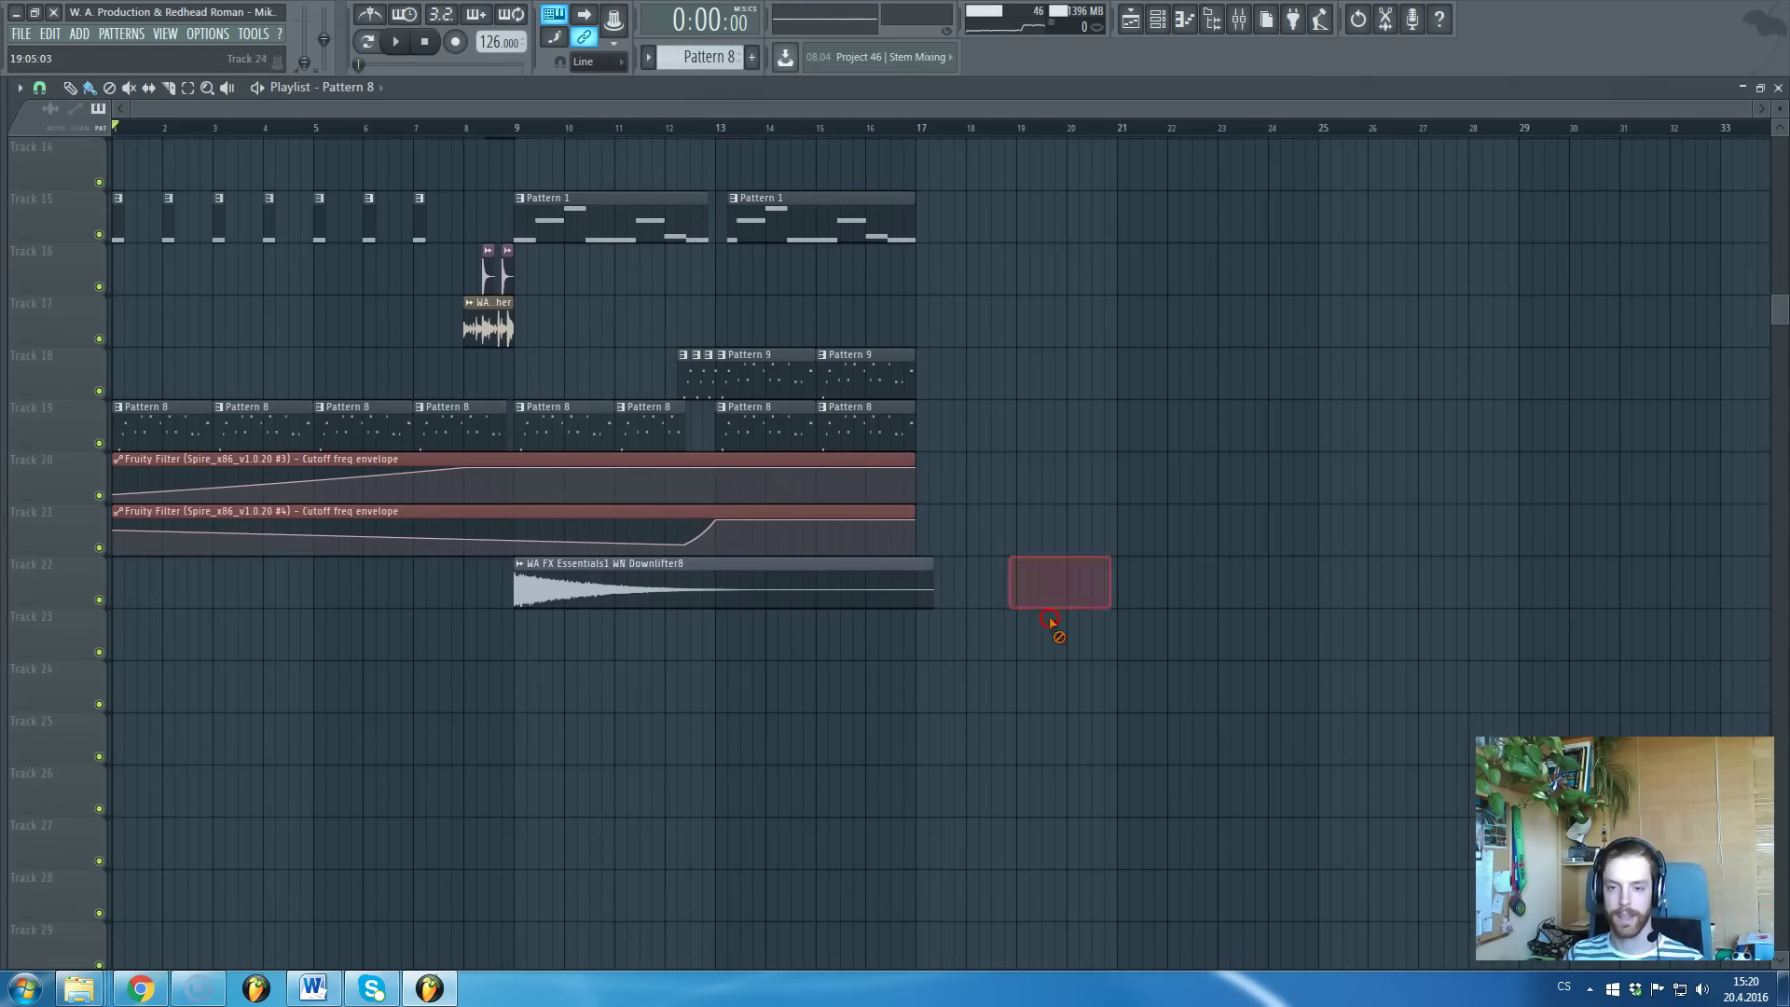
scroll(880, 688, "up", 4)
scroll(559, 708, "down", 5)
scroll(550, 690, "up", 10)
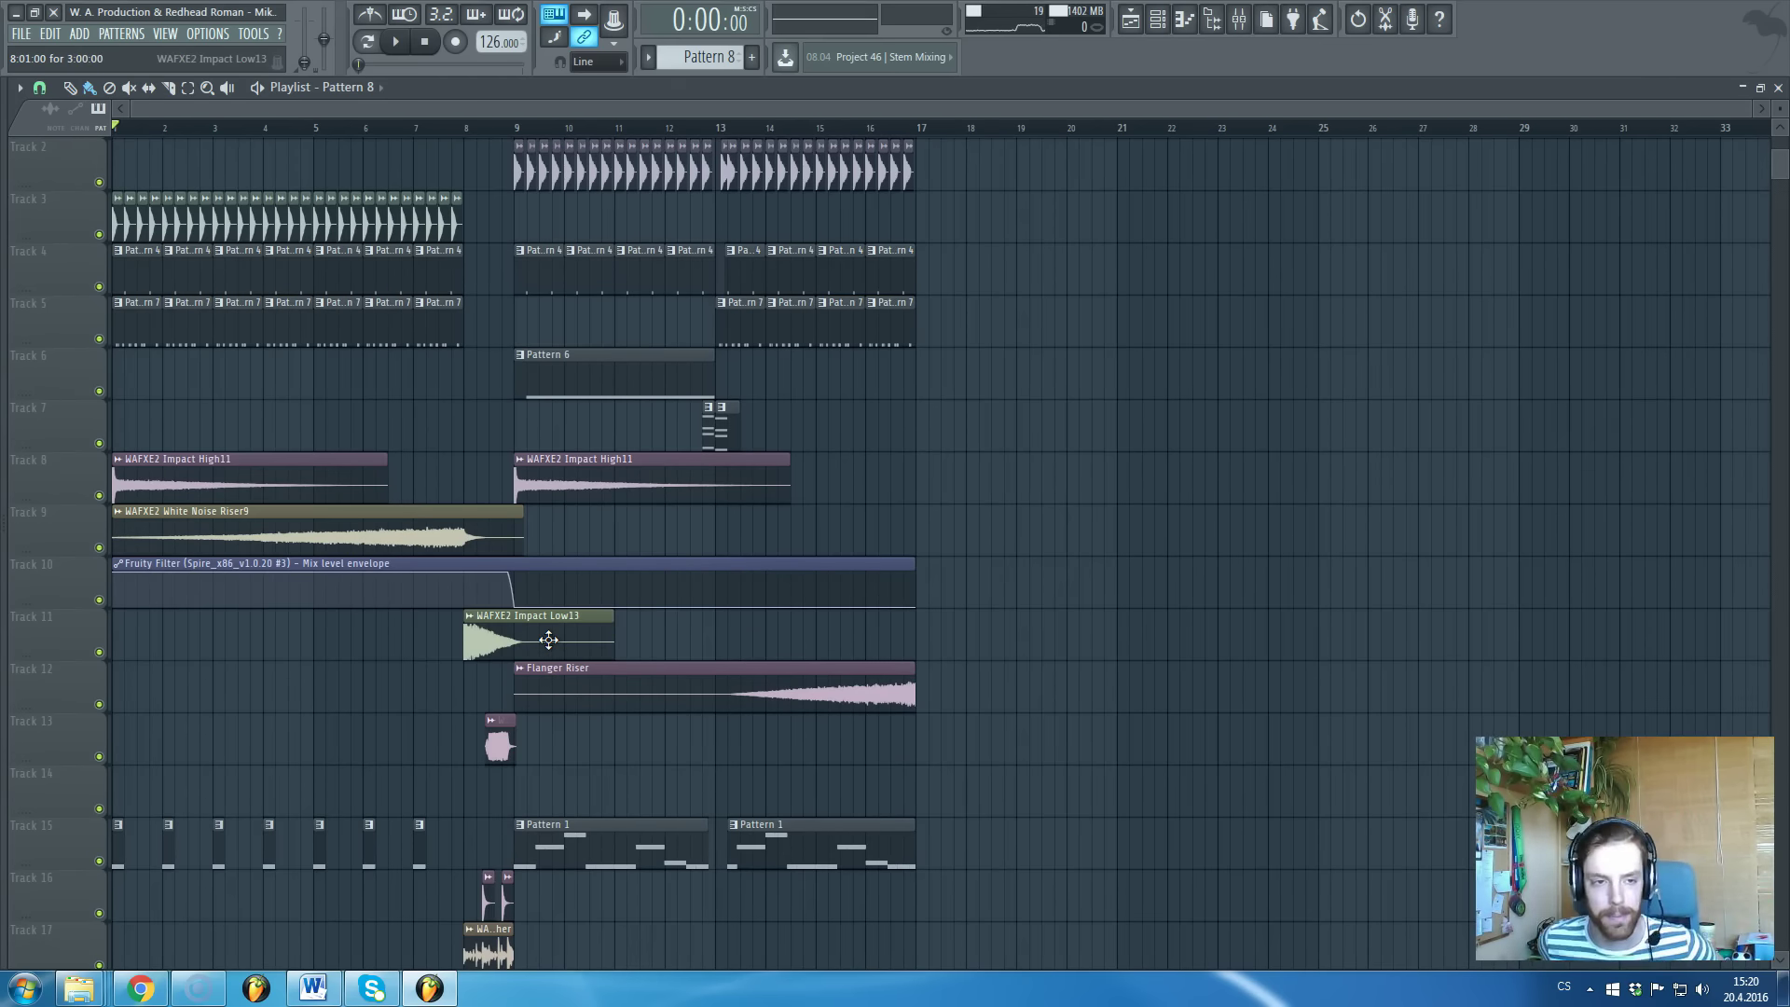
scroll(403, 587, "down", 6)
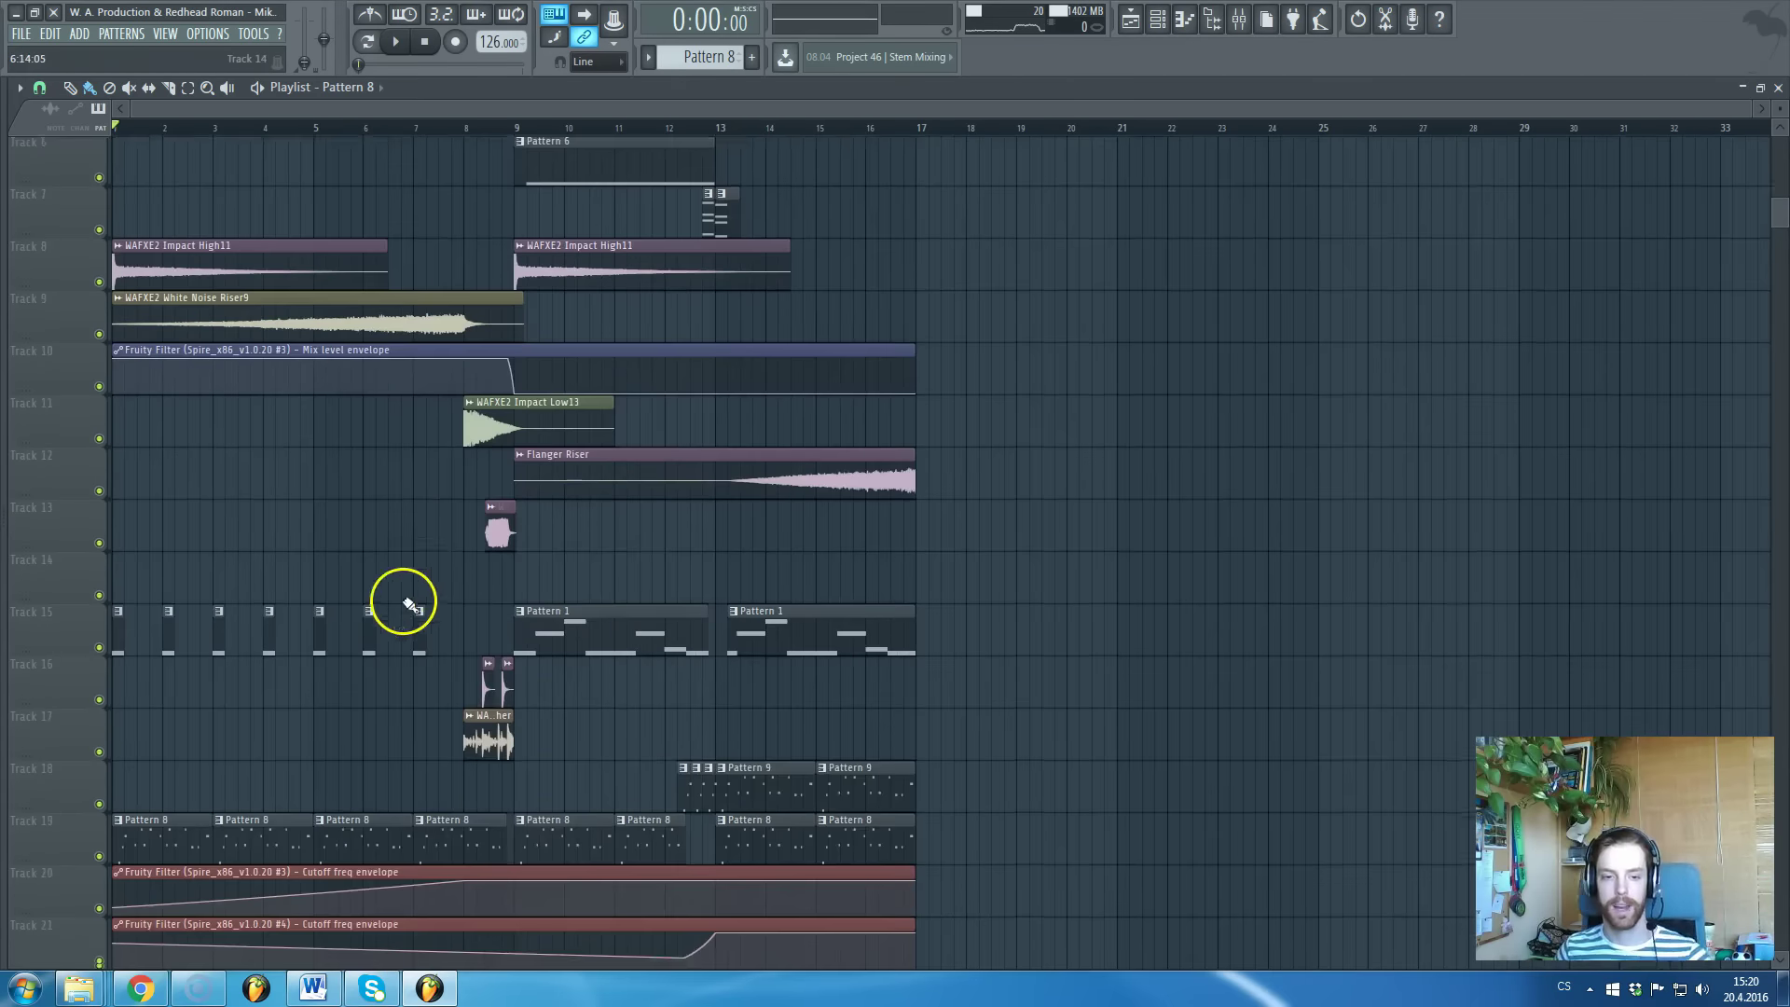
scroll(398, 555, "up", 6)
scroll(399, 550, "up", 2)
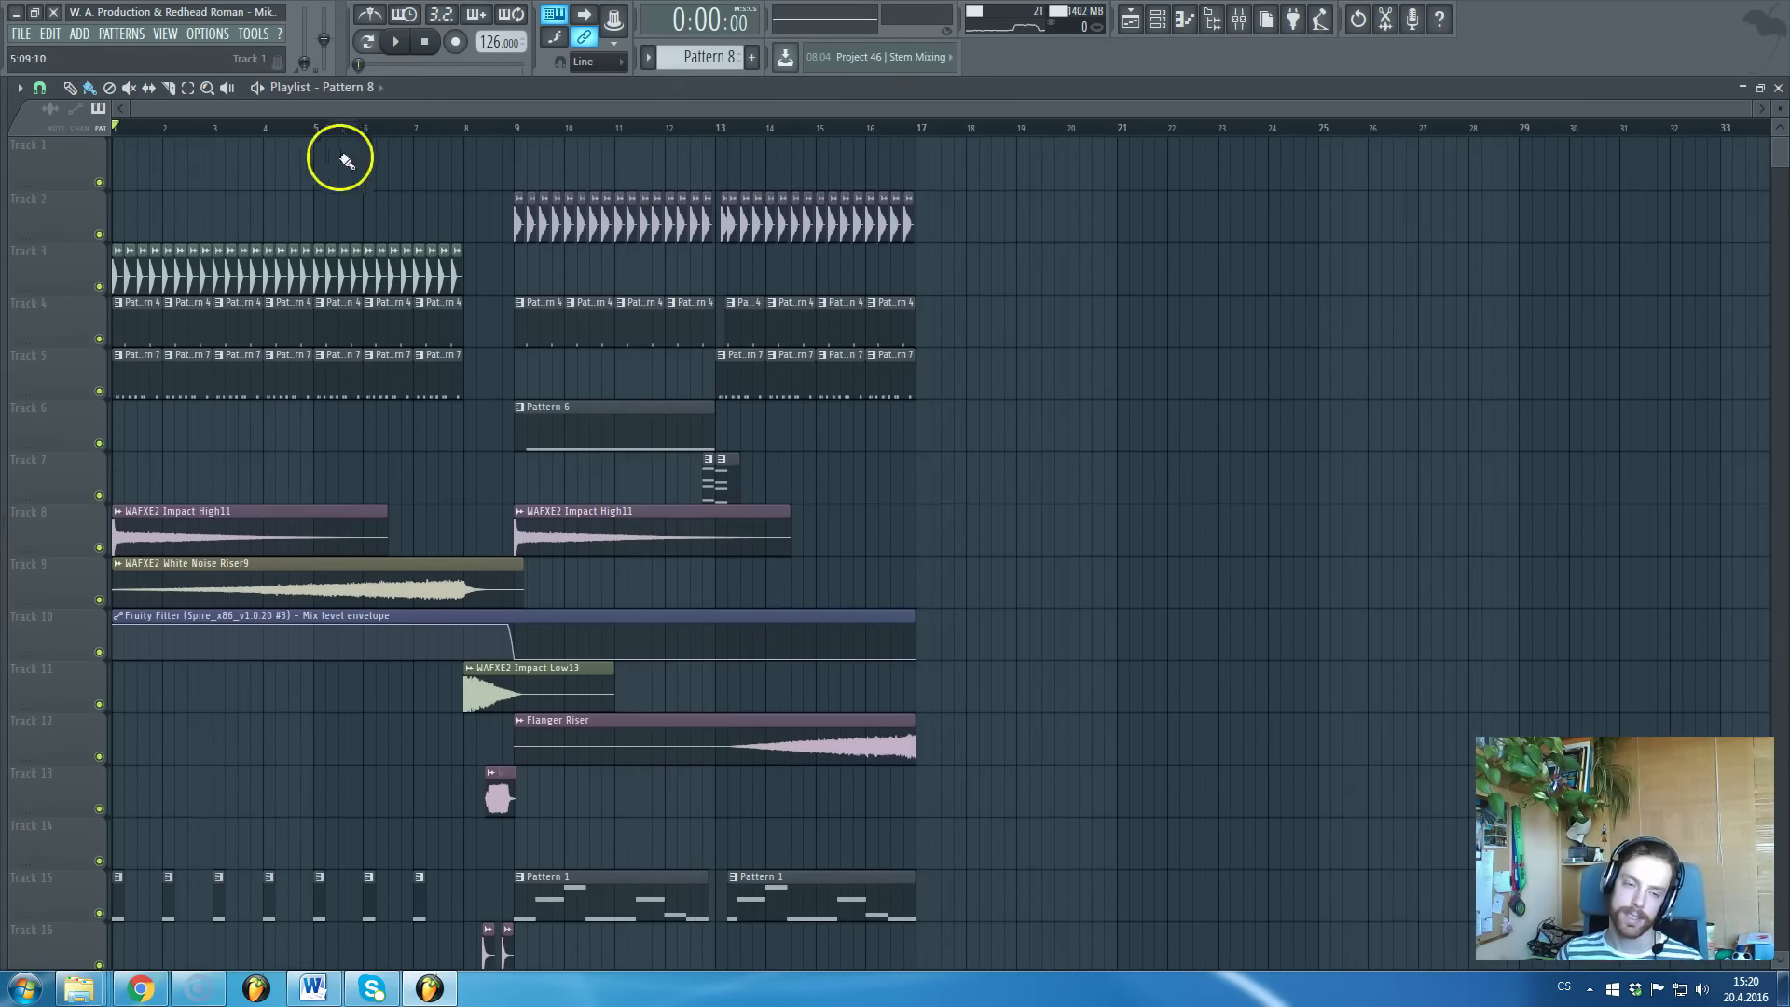
scroll(280, 485, "down", 7)
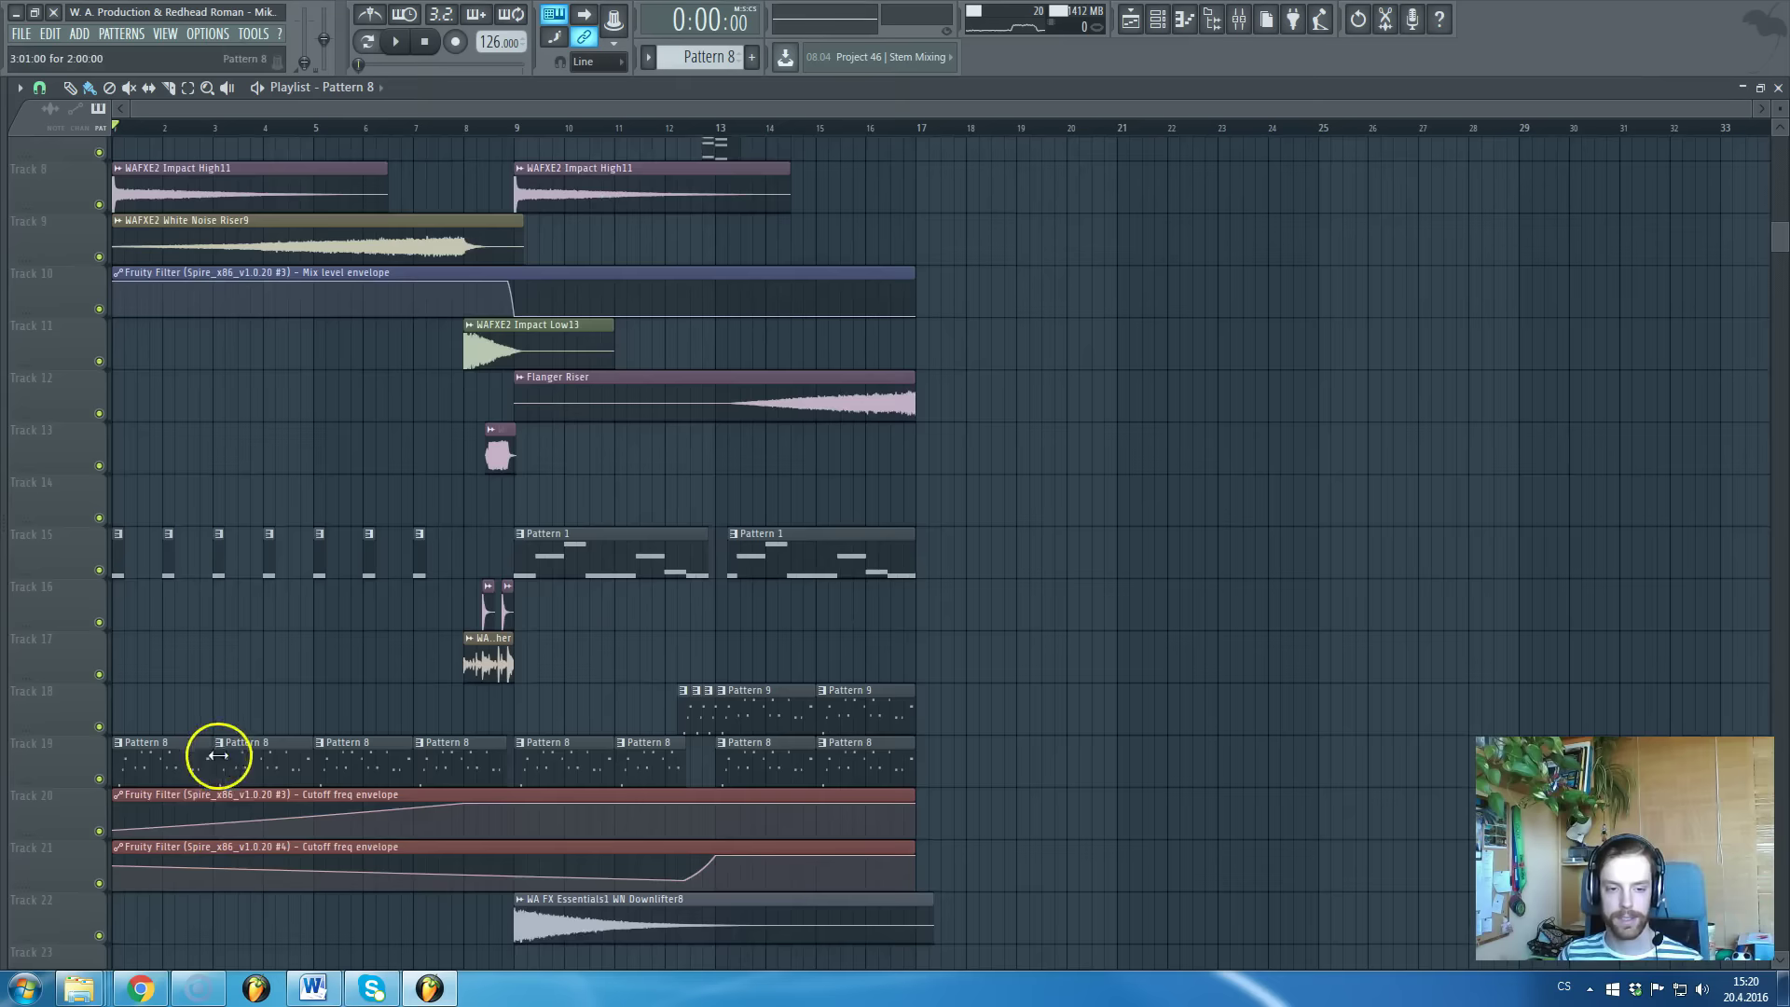
scroll(340, 892, "up", 7)
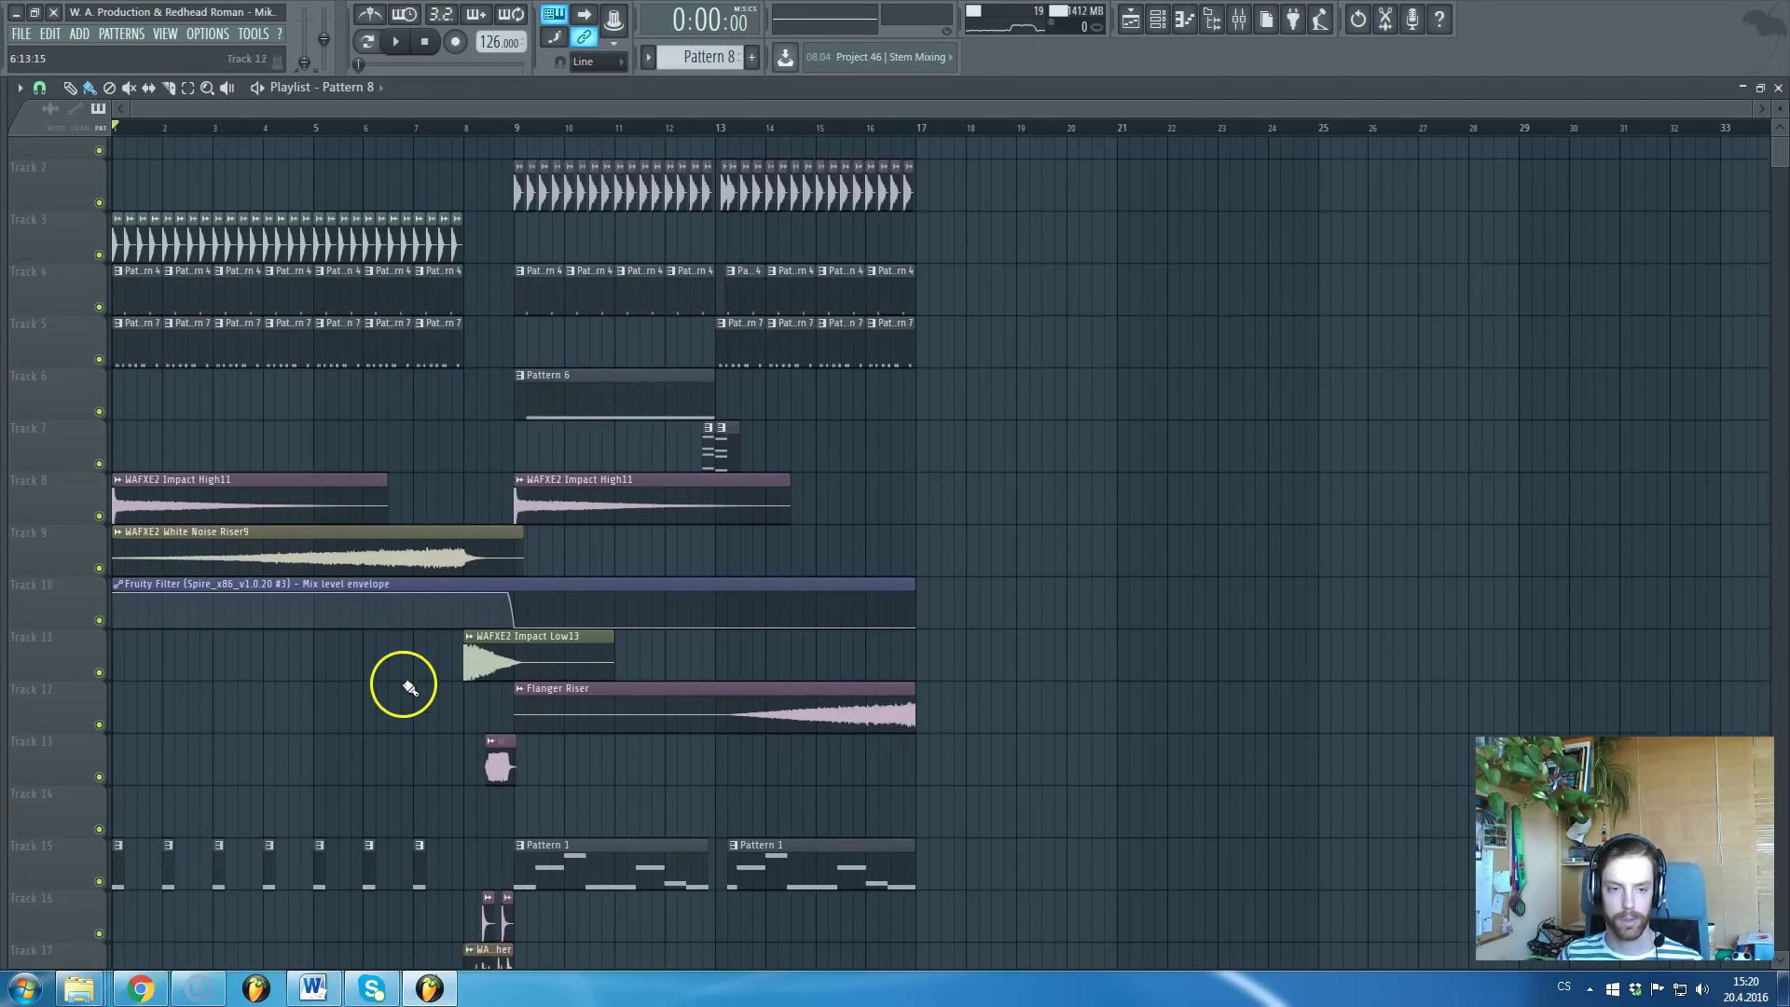
Raise the start of the Track 10 mix-level envelope
left_click_drag(141, 661, 108, 388)
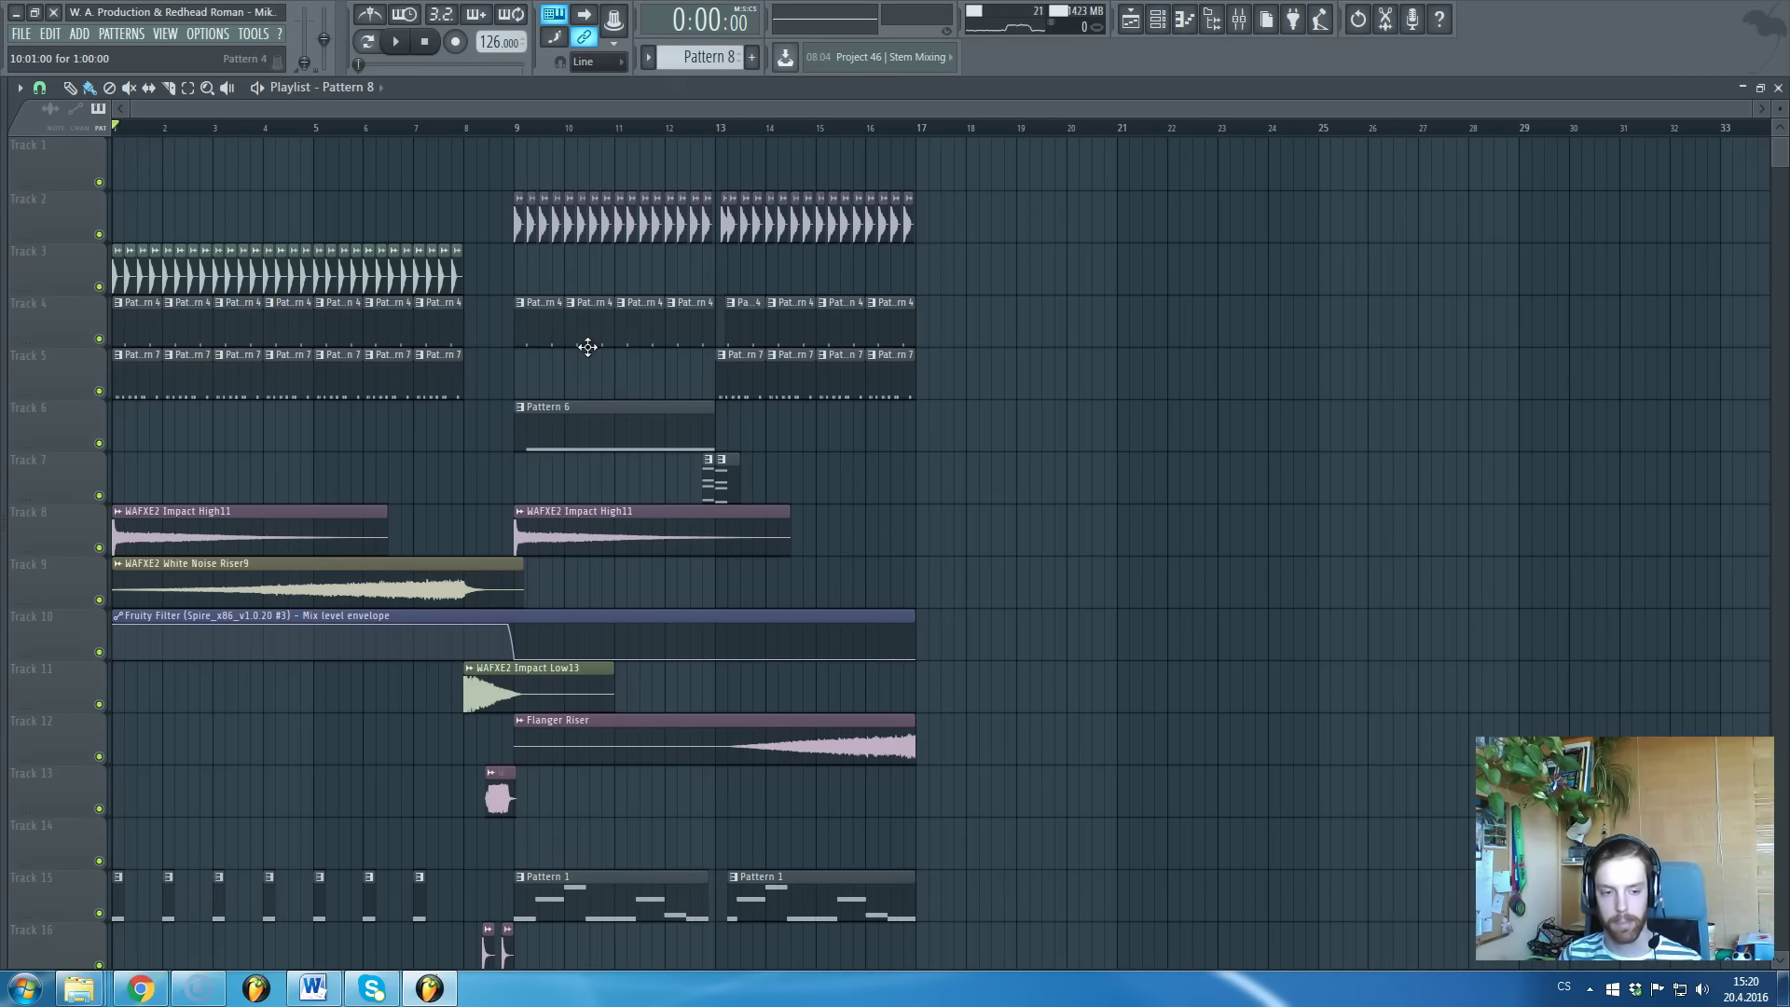
scroll(512, 240, "down", 9)
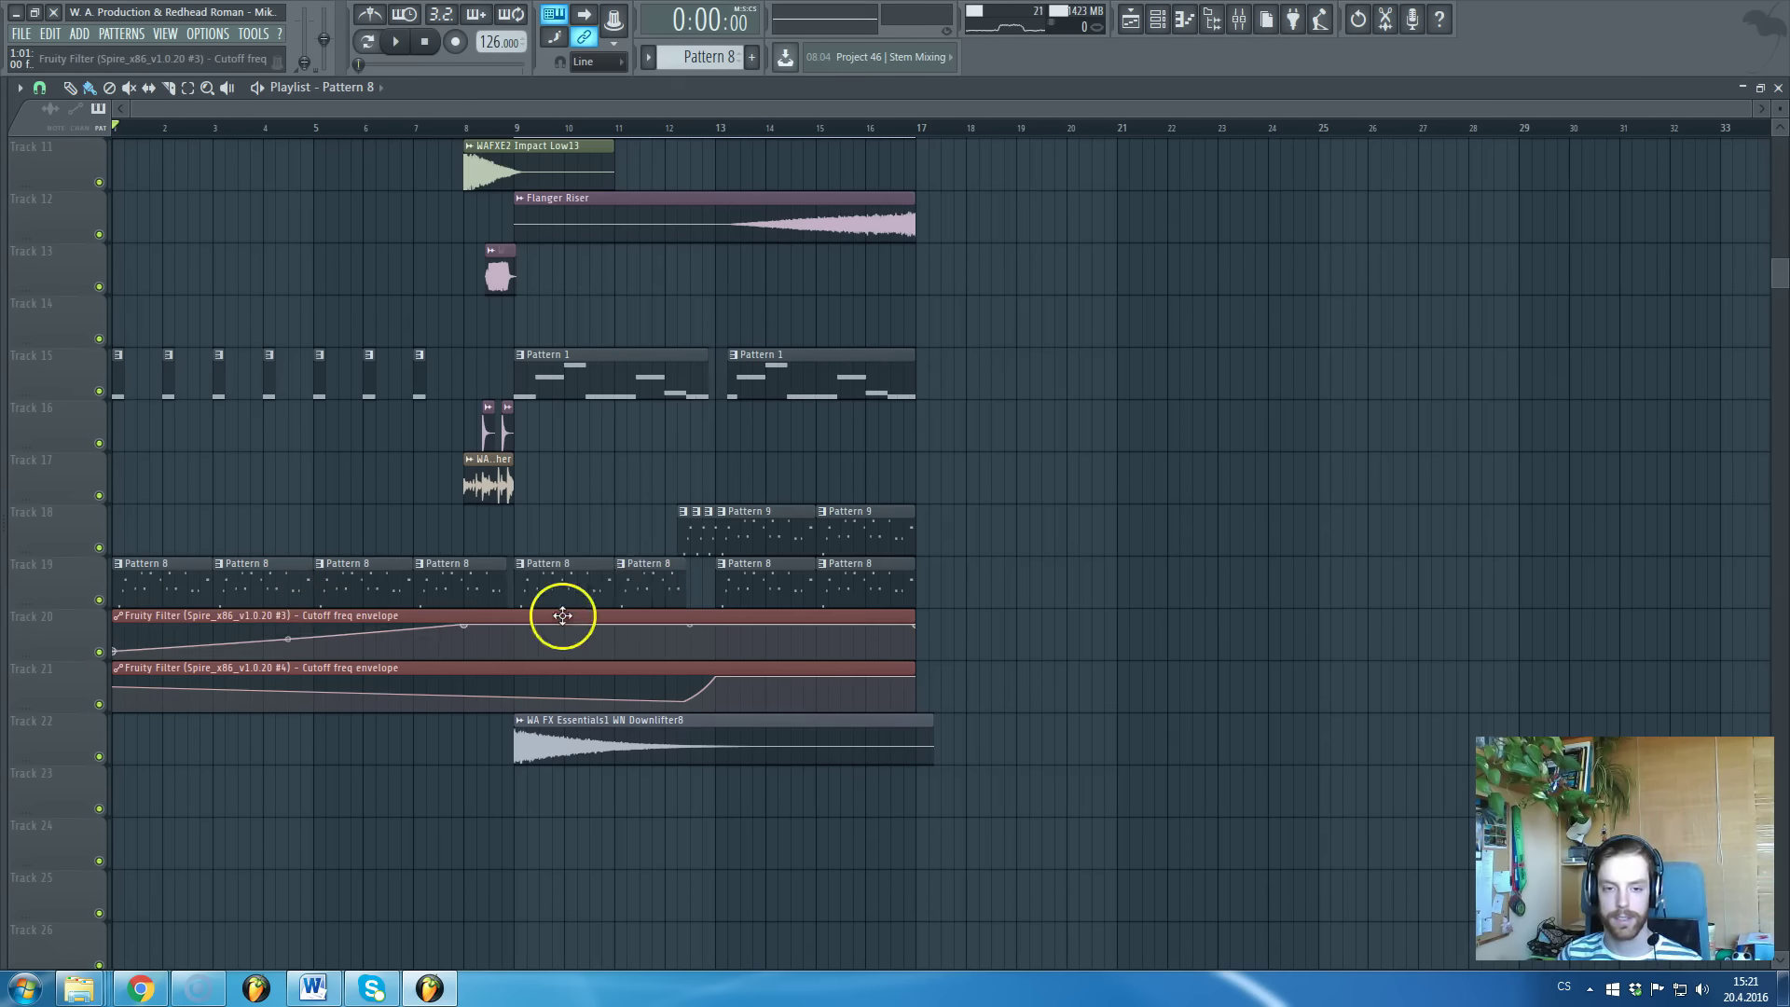
scroll(517, 616, "up", 3)
scroll(516, 615, "down", 3)
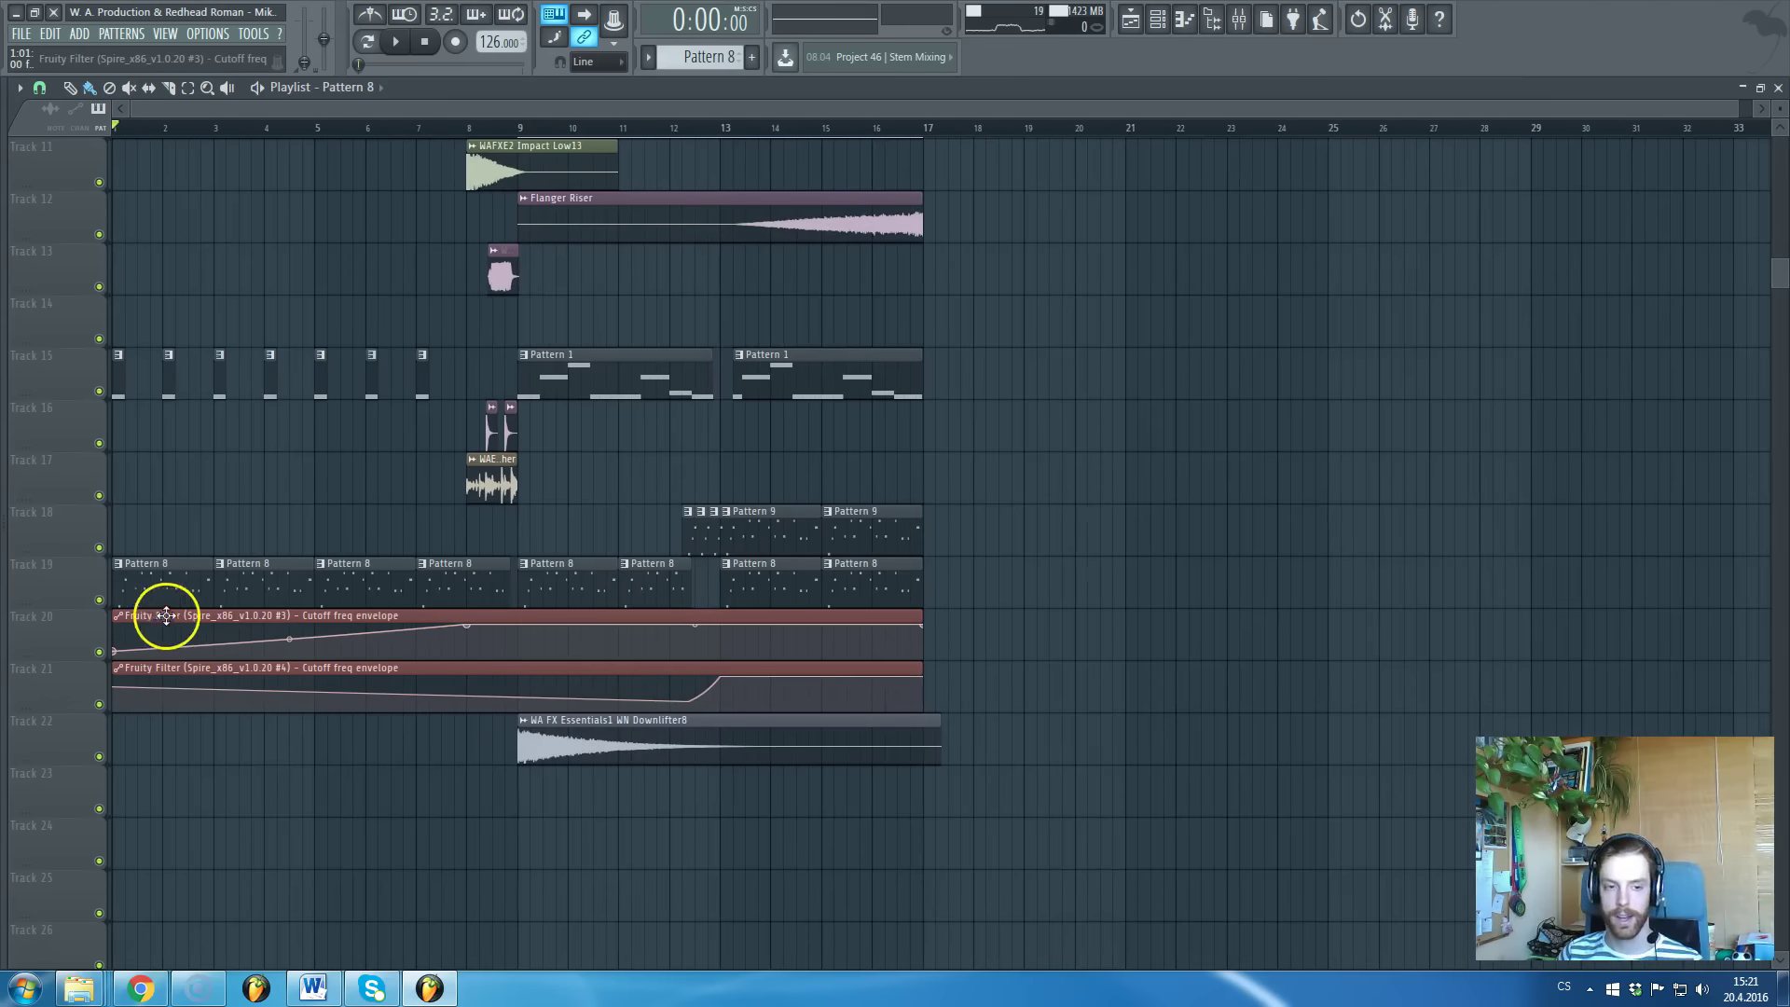
Open the Pattern 8 clip so the channel rack lists its channels
double_click(451, 600)
key("F6")
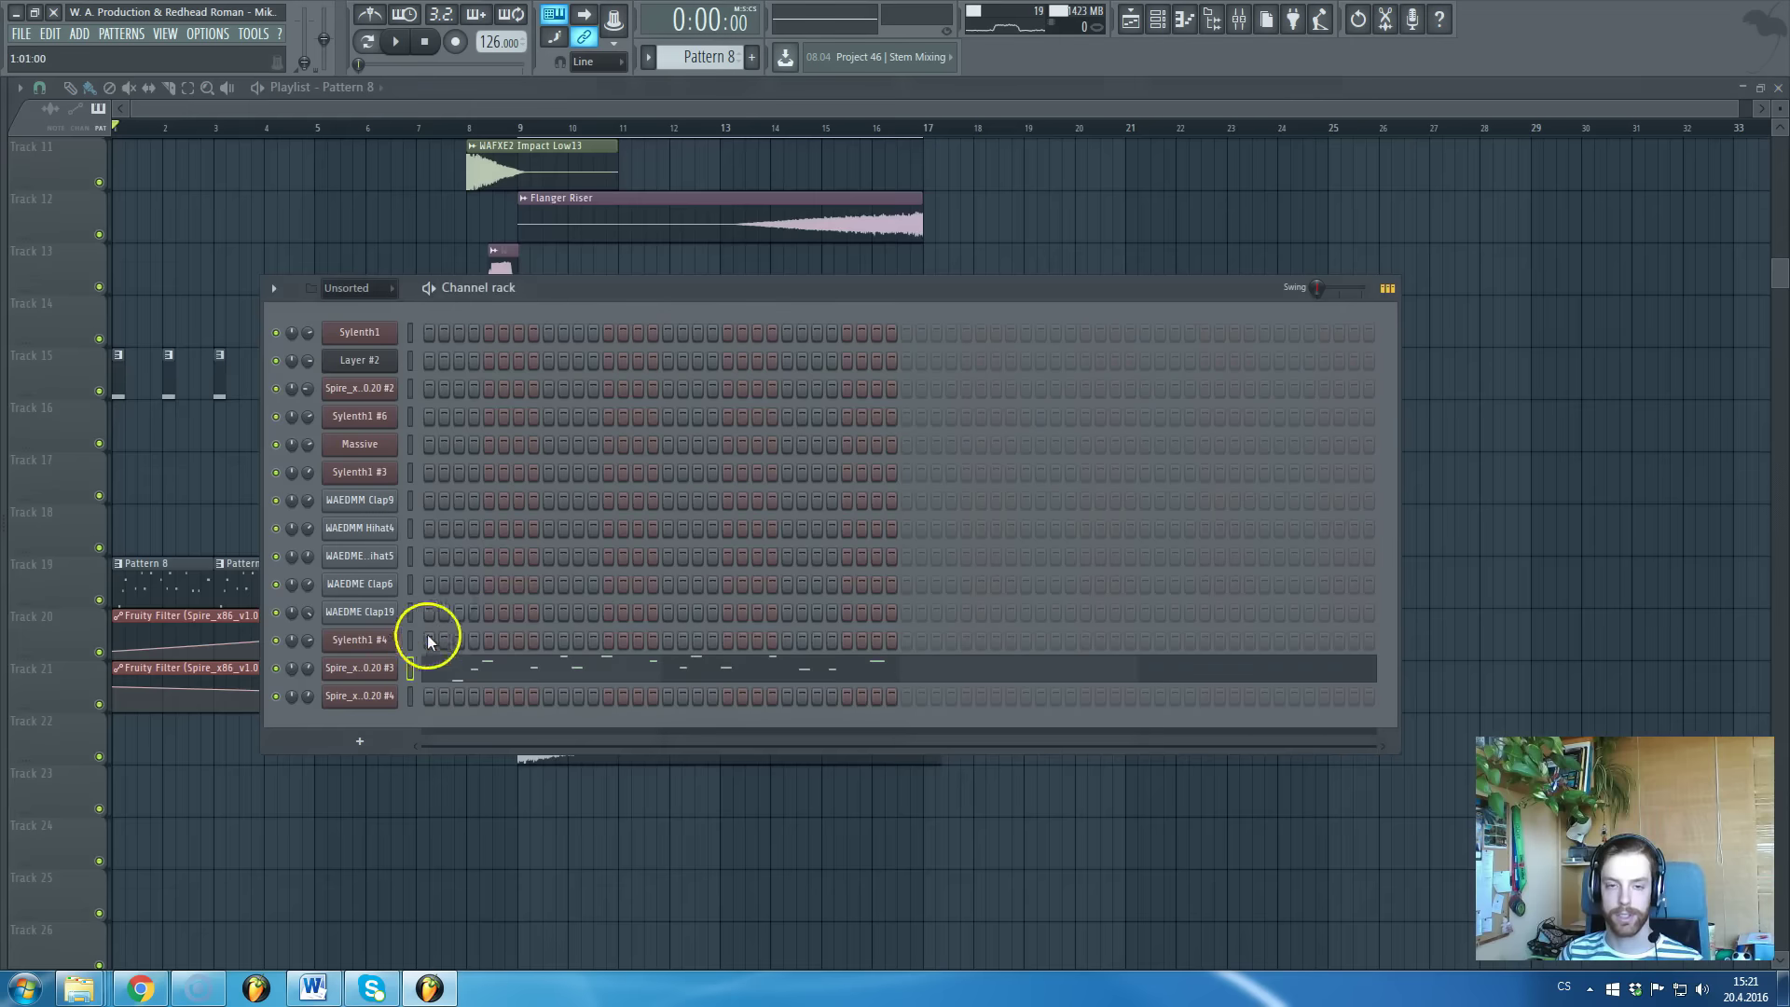
key("F6")
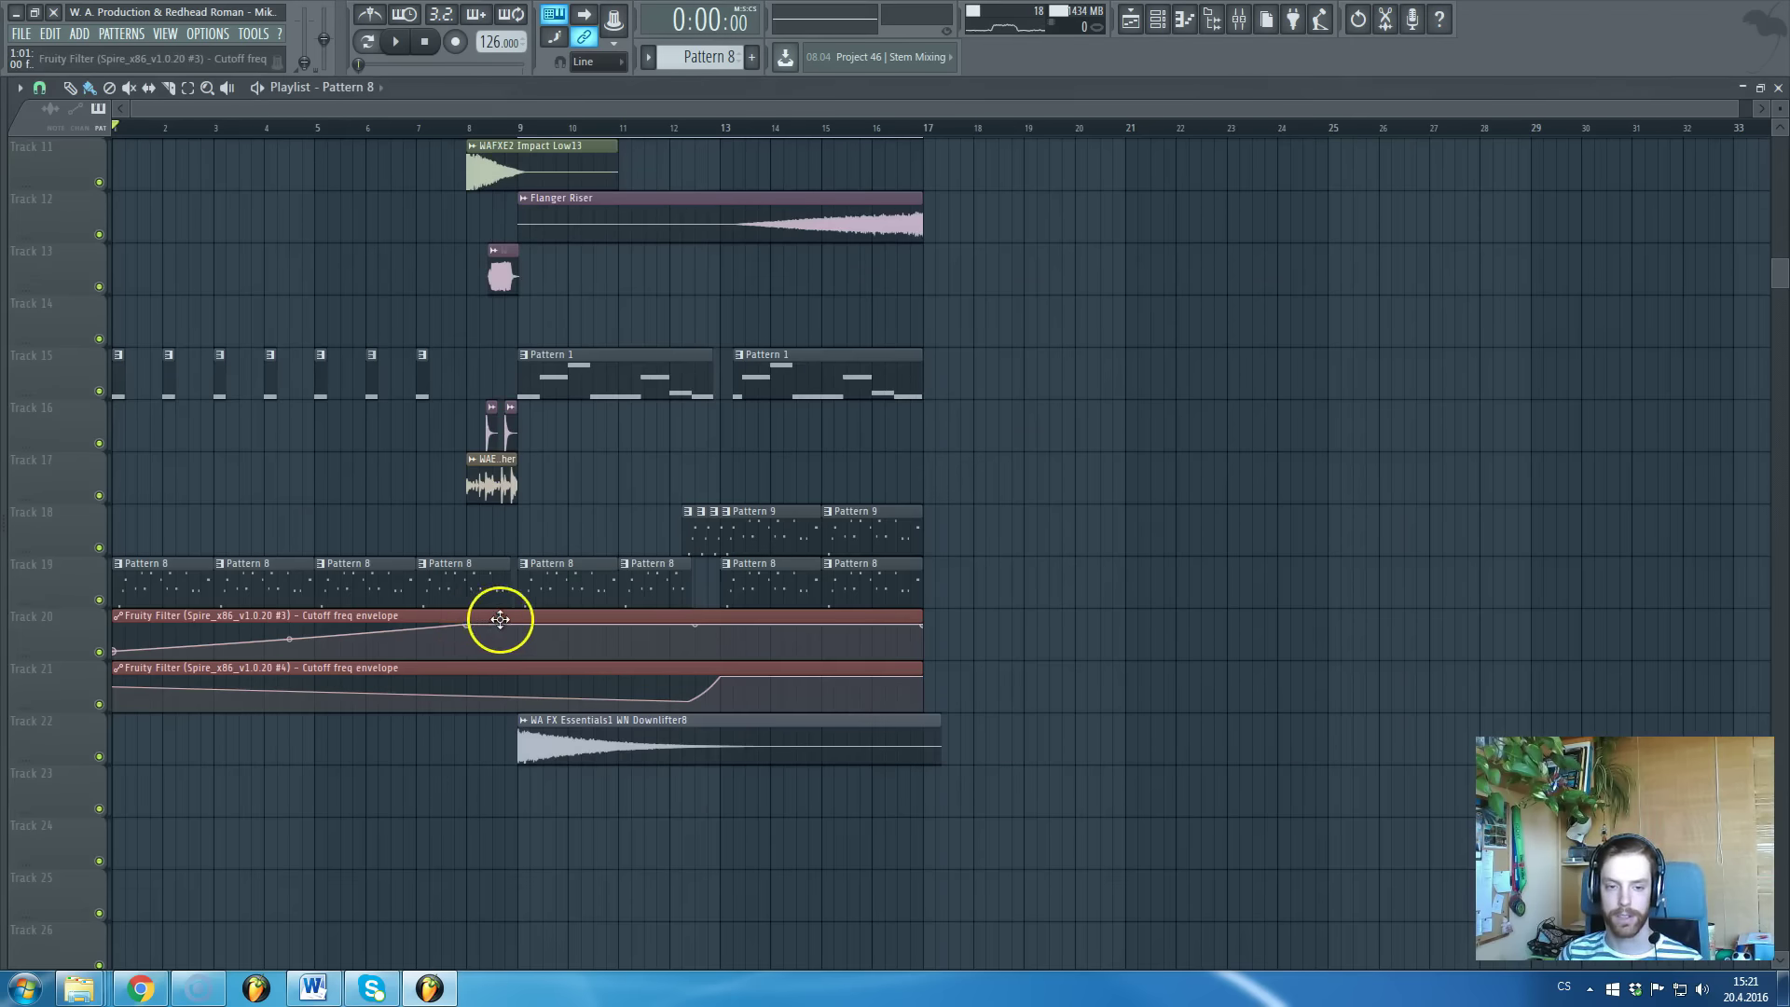
scroll(496, 560, "up", 7)
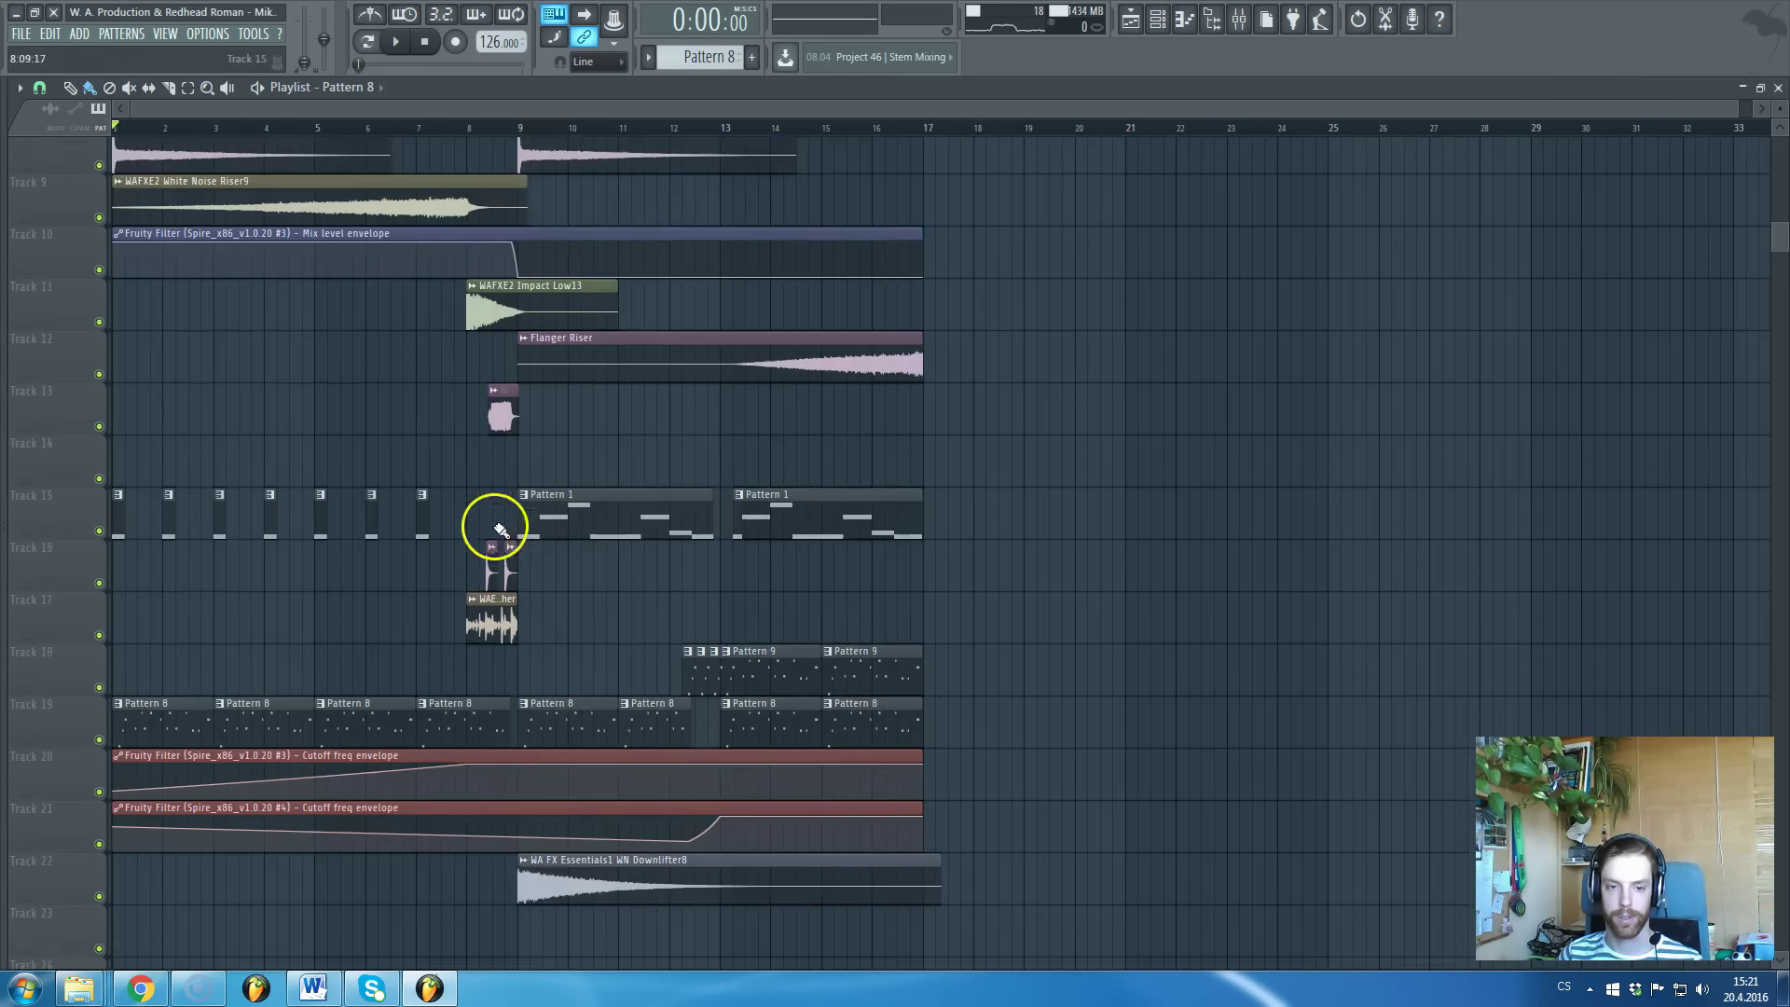
scroll(504, 619, "down", 4)
Open Spire #3, play the lead, and toggle the shaper effect's mute
double_click(162, 748)
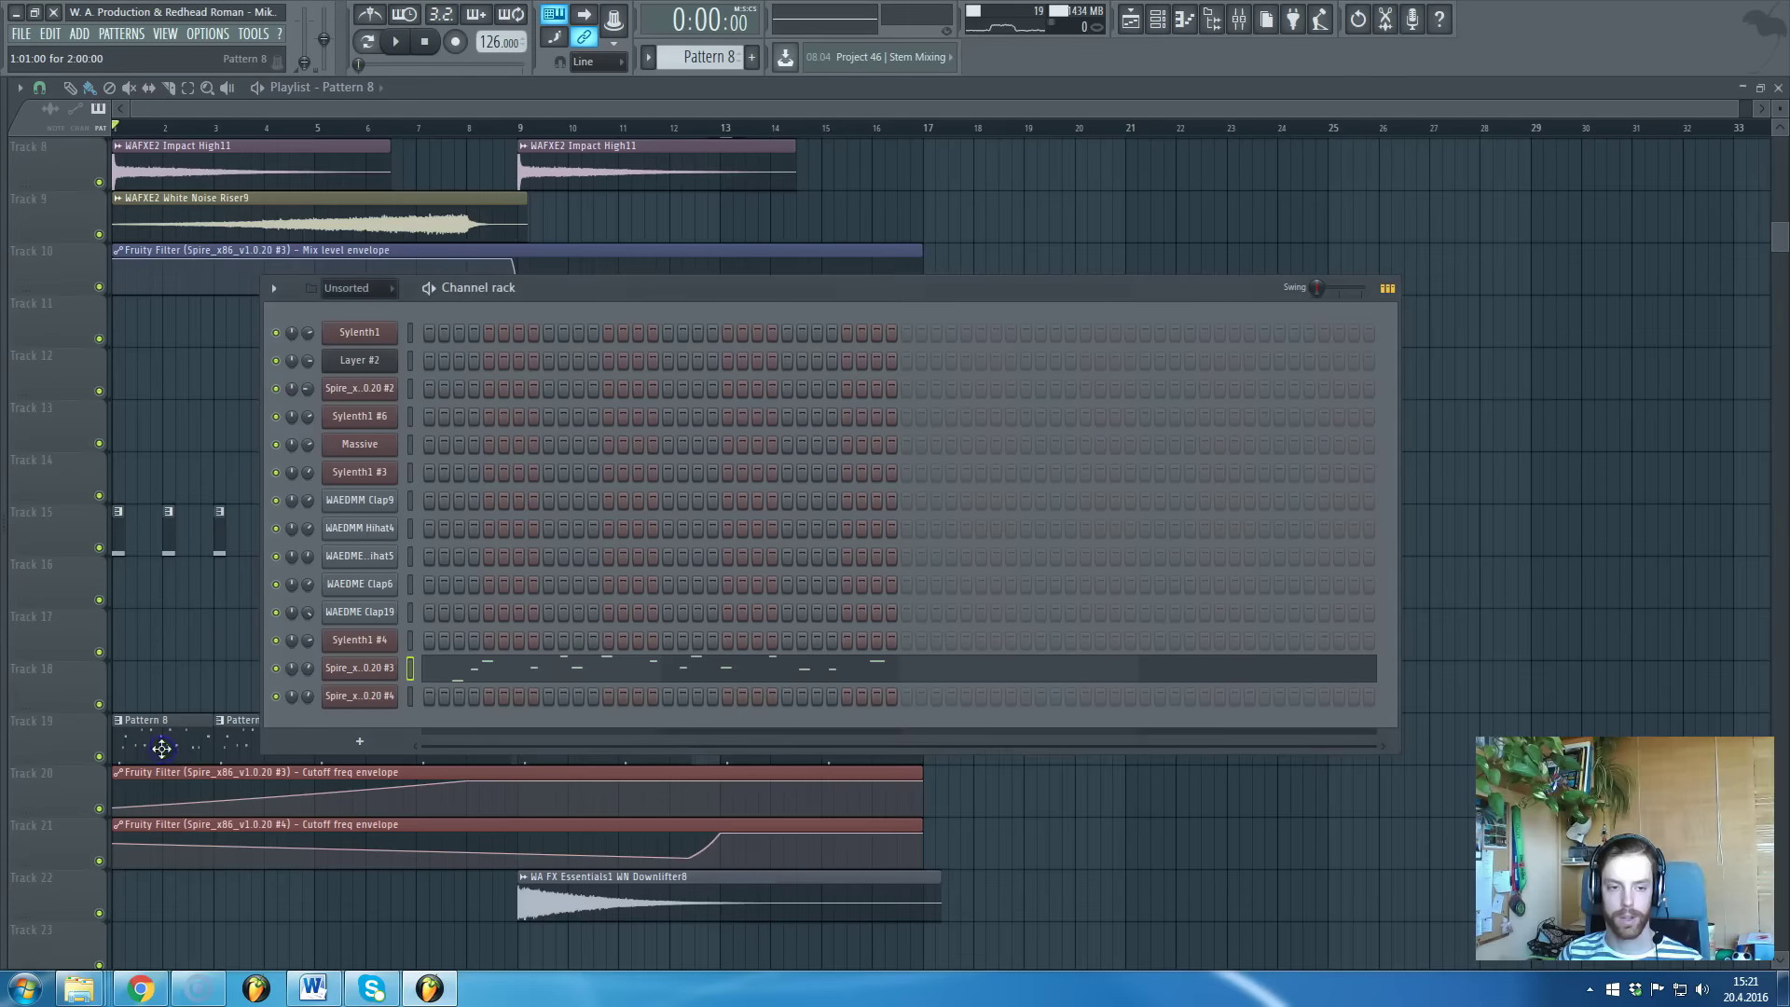
left_click(327, 699)
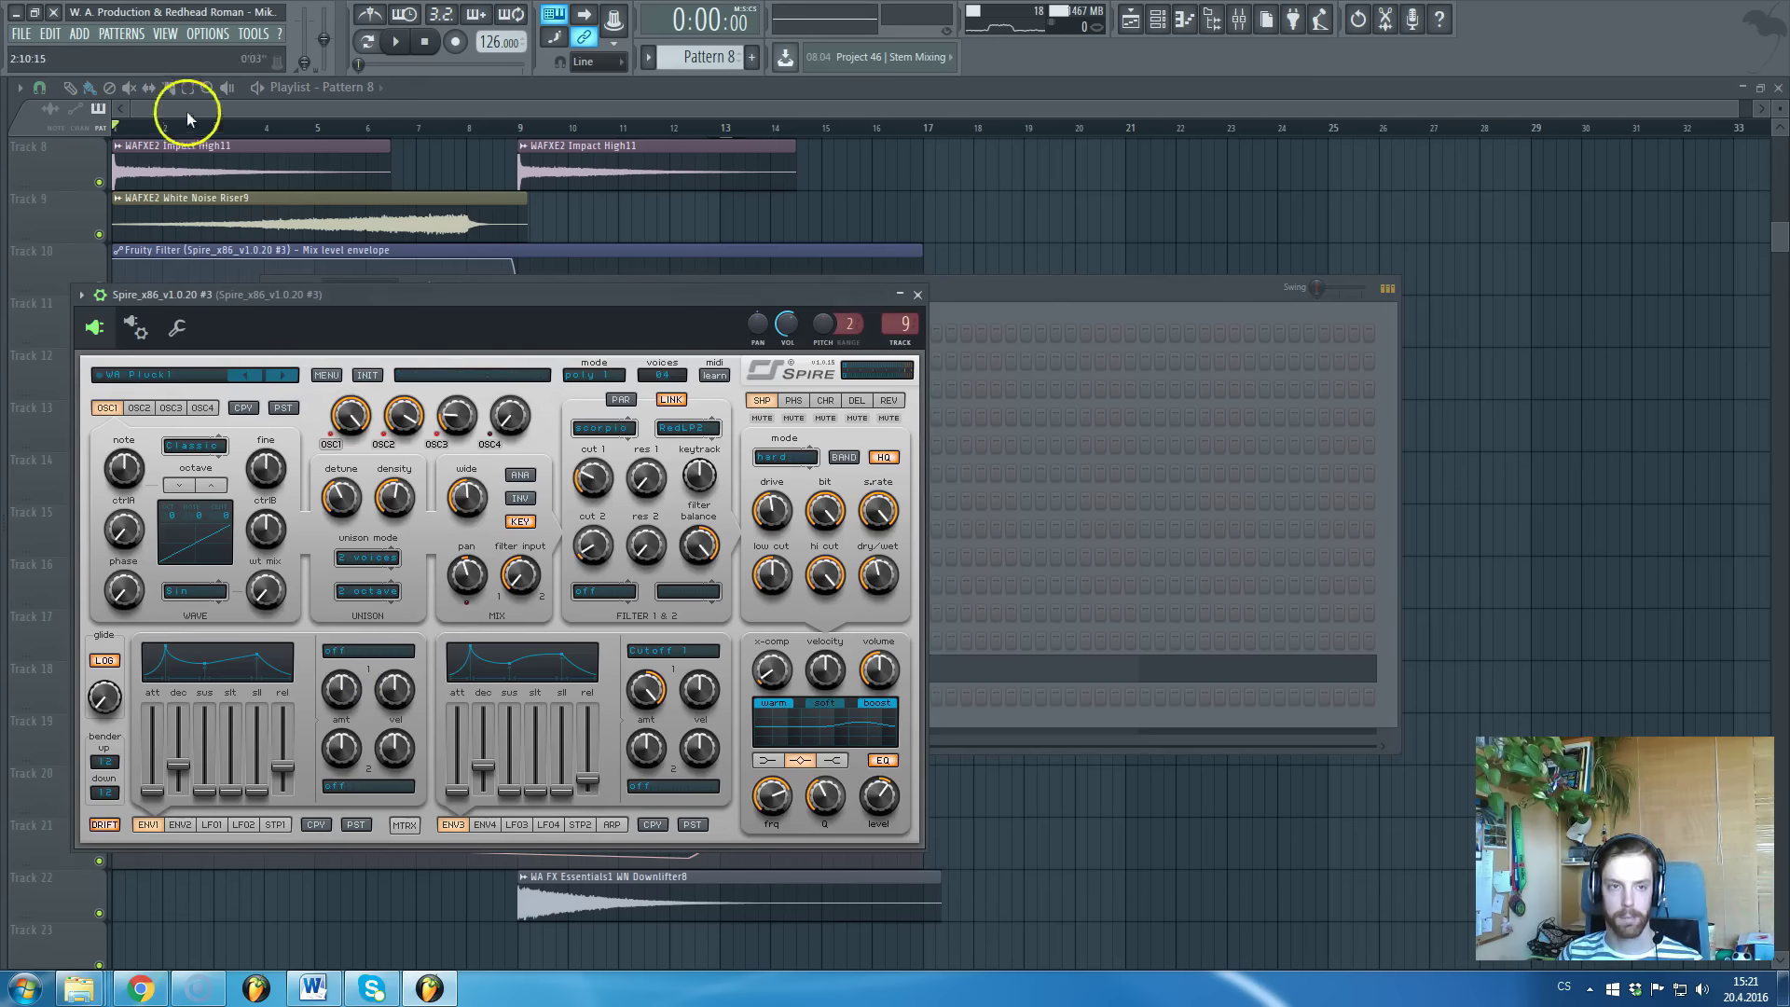
left_click(395, 42)
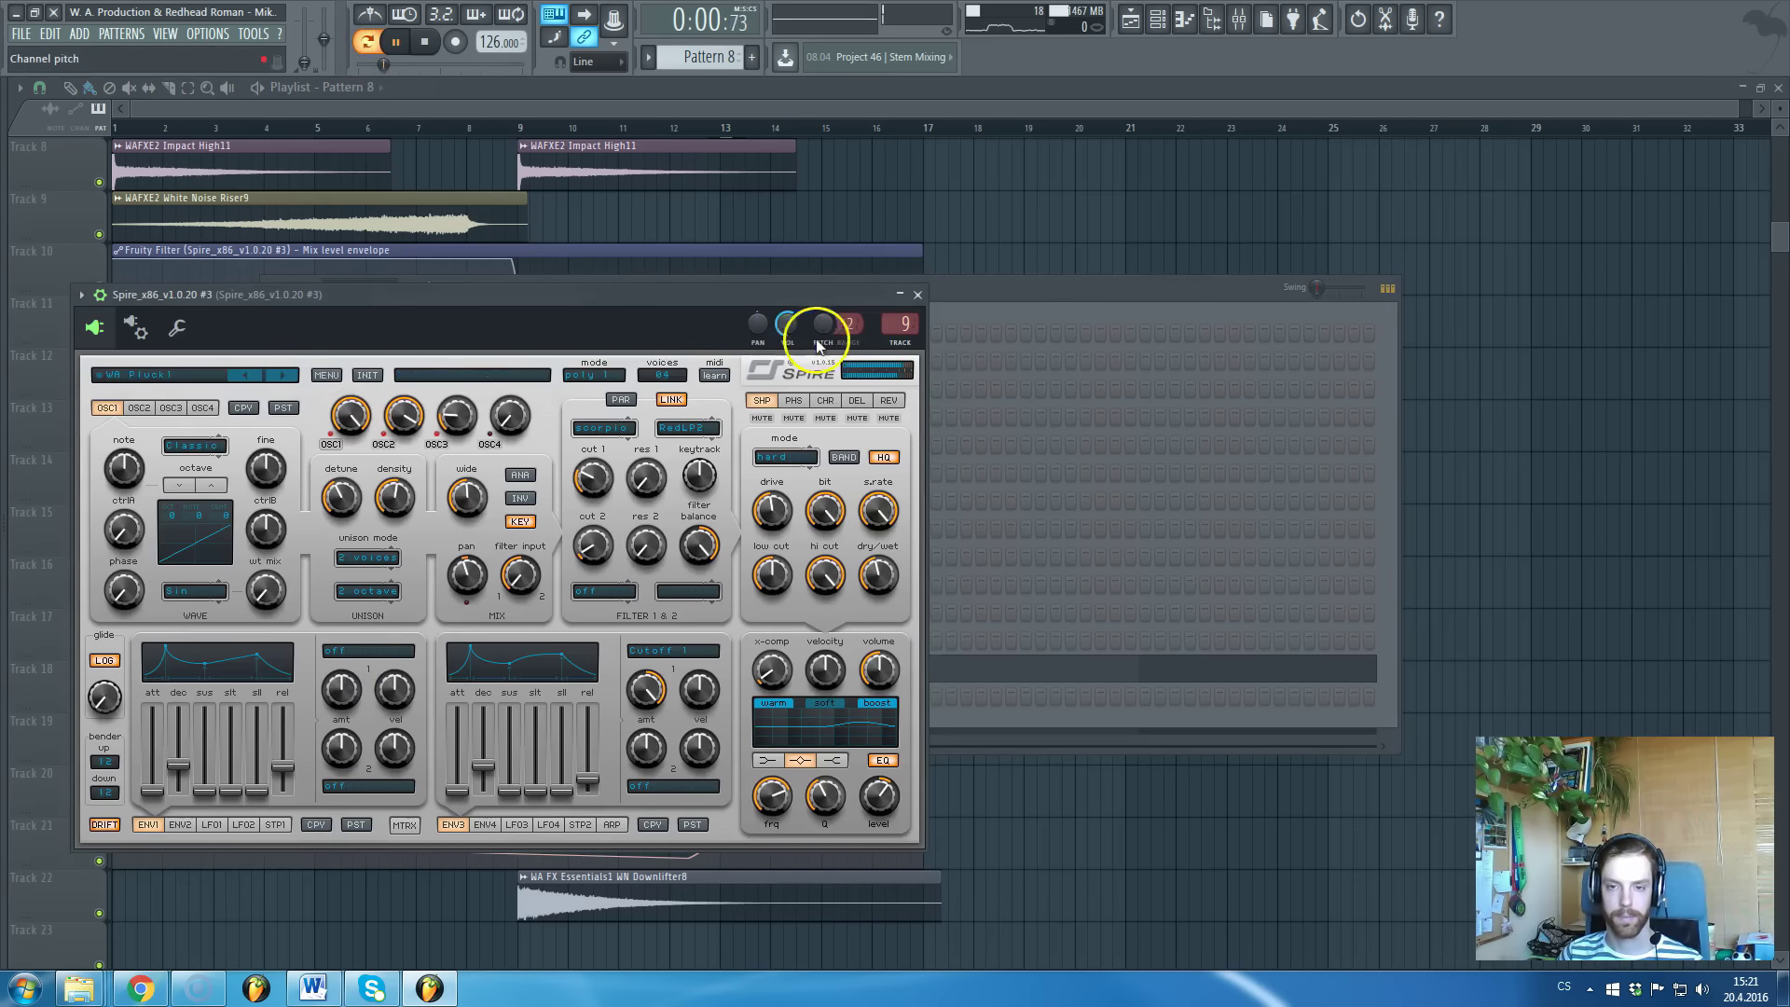
left_click(615, 128)
left_click(366, 41)
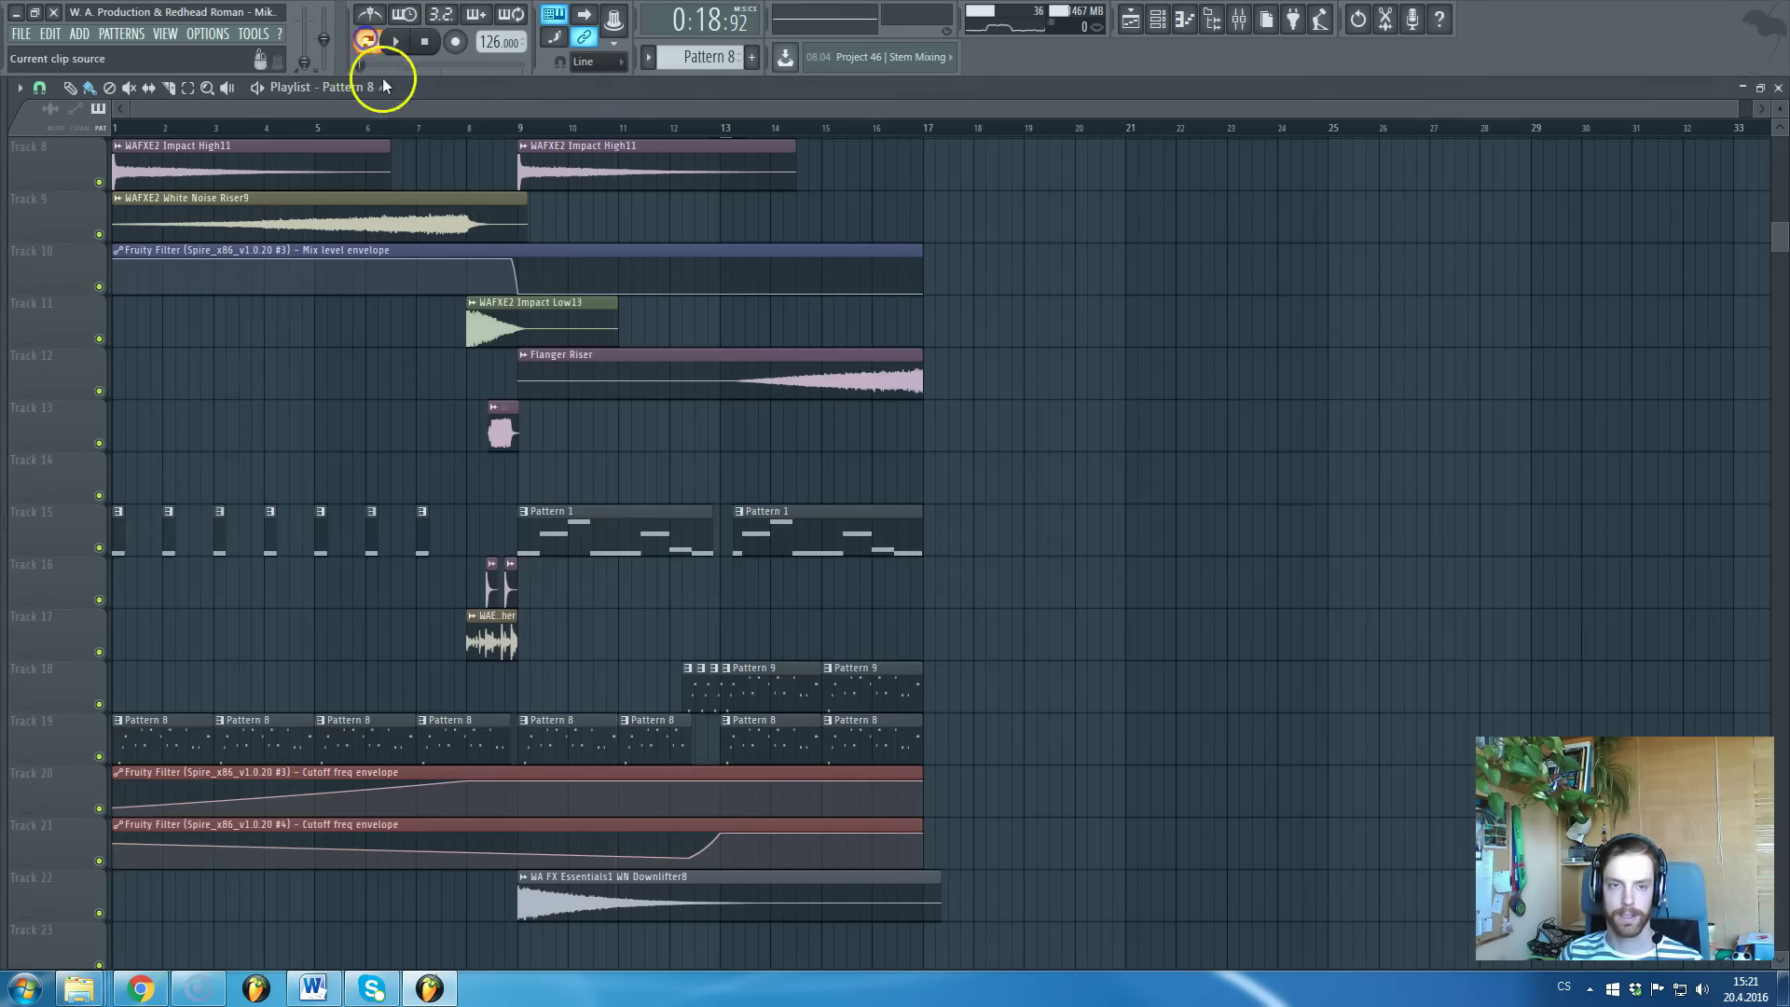
key("F5")
key("space")
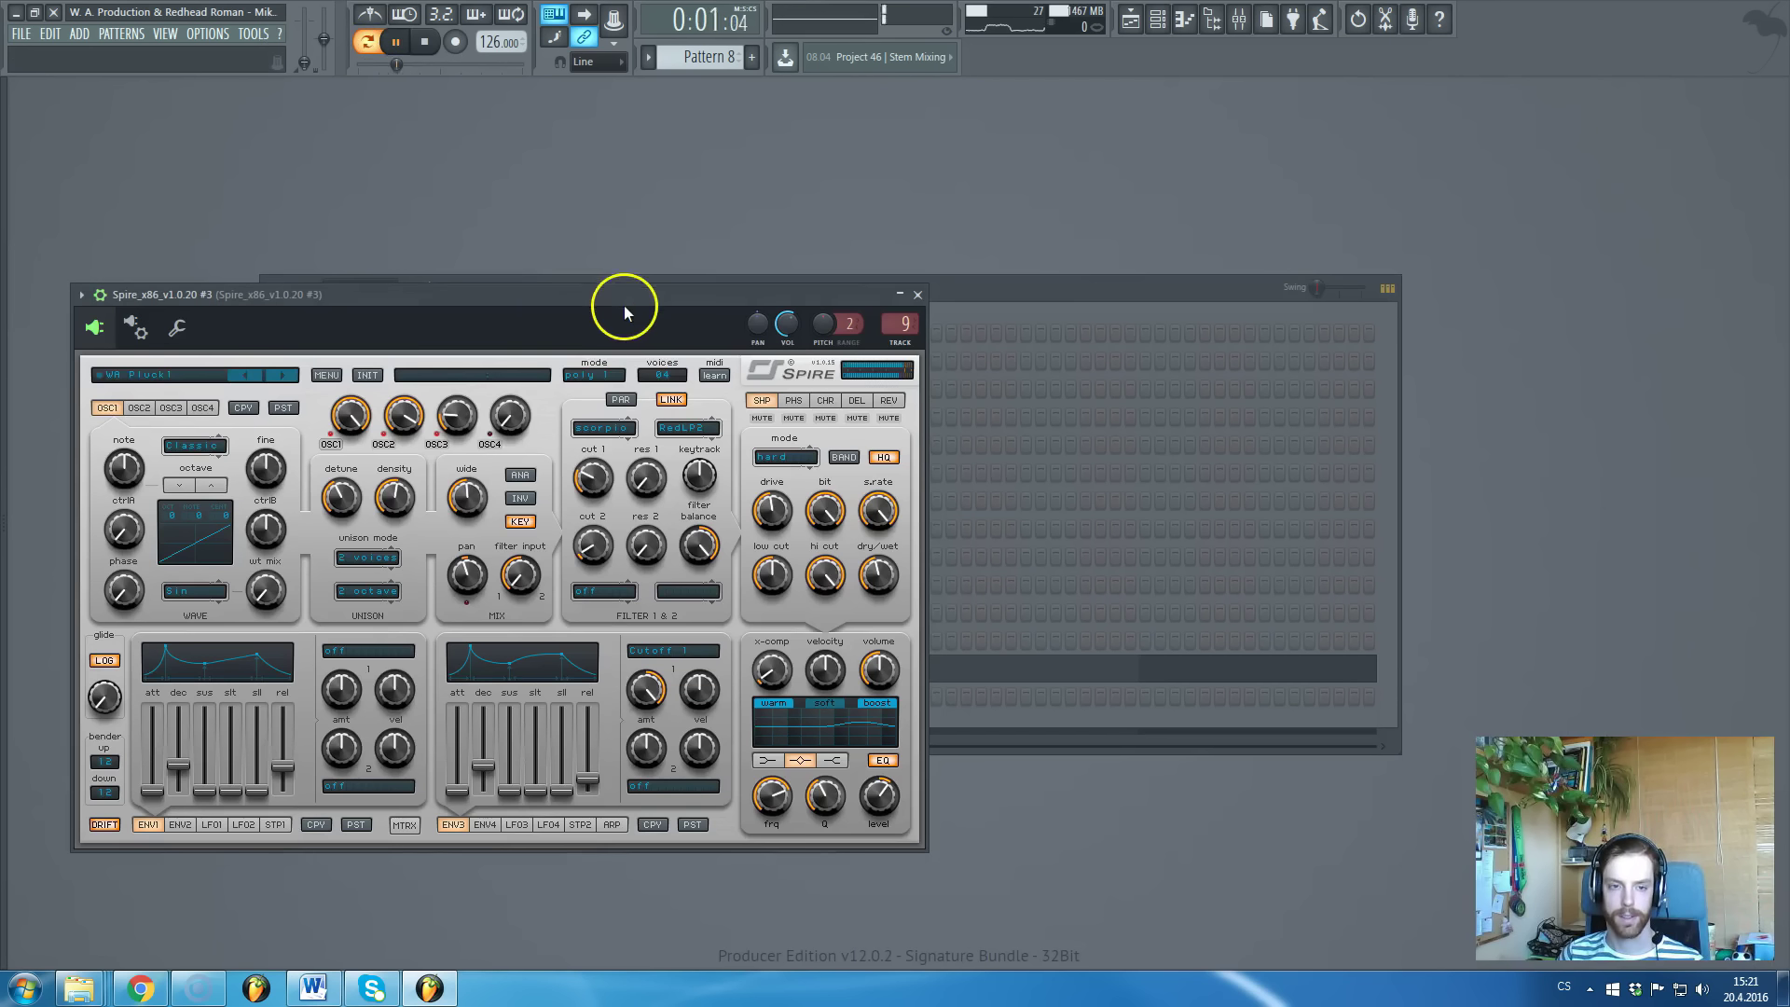
left_click(762, 417)
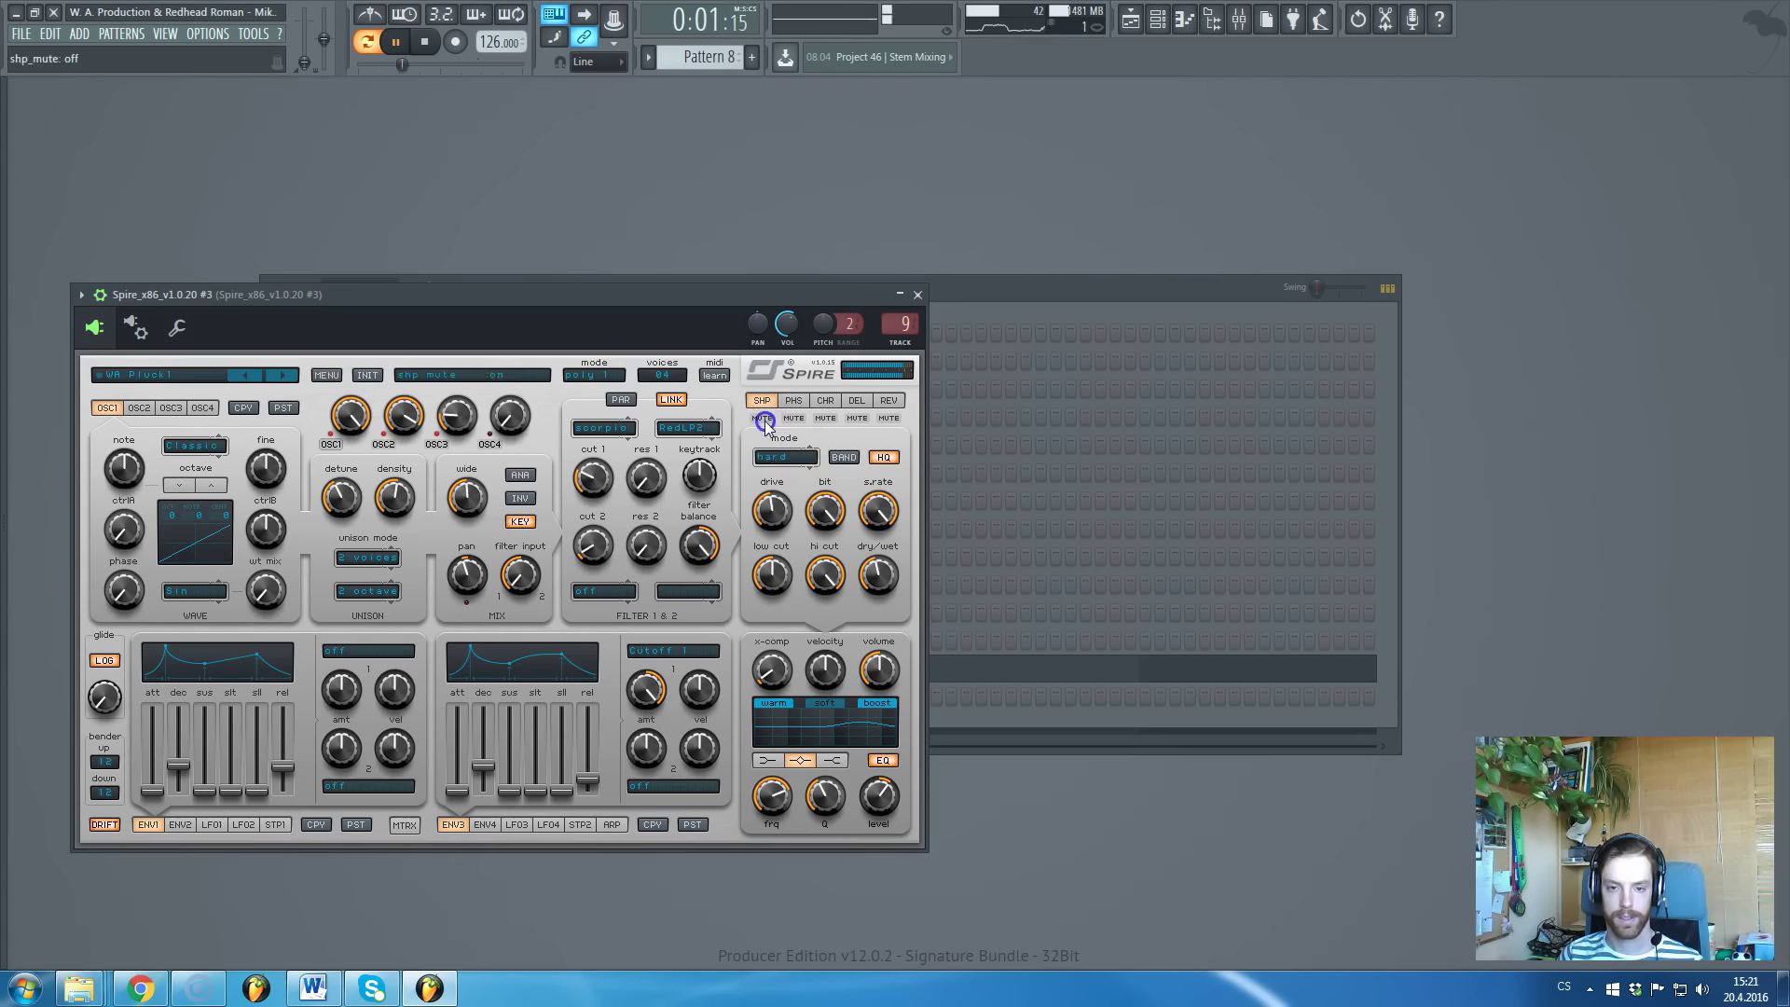
key("space")
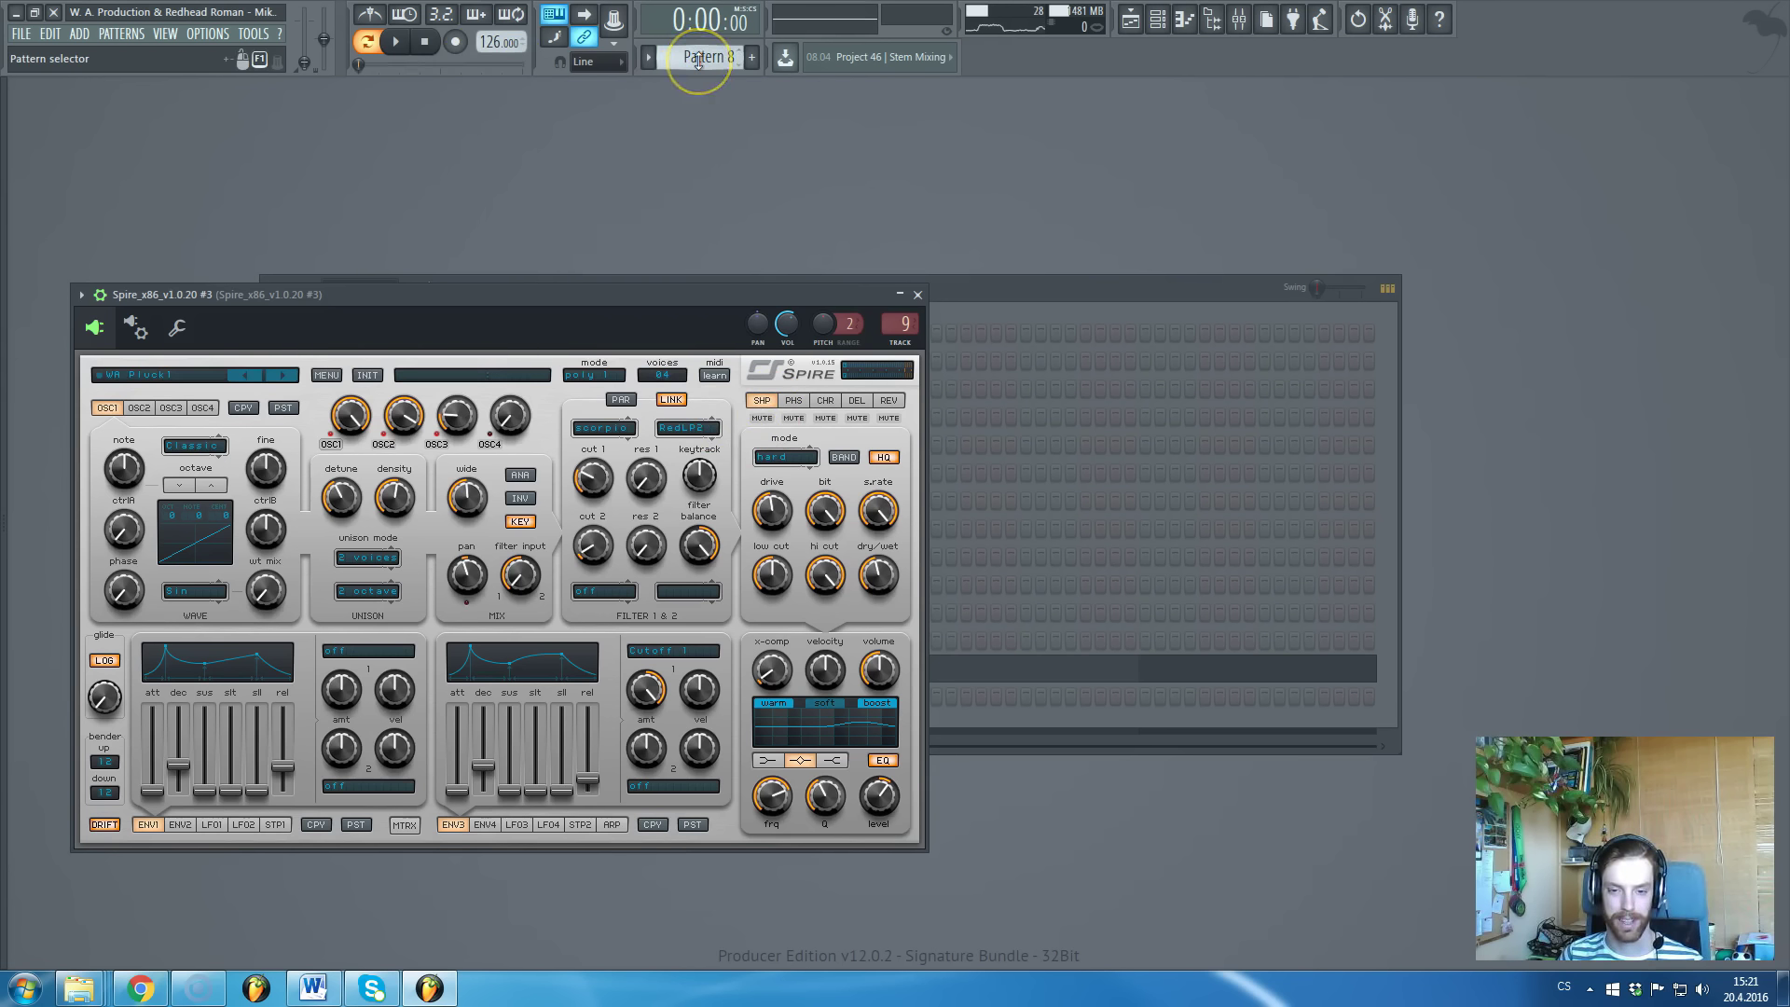
Compare Spire #3's OSC1 and OSC2 settings, view the phaser, then close the synth
left_click(139, 408)
left_click(171, 408)
left_click(140, 410)
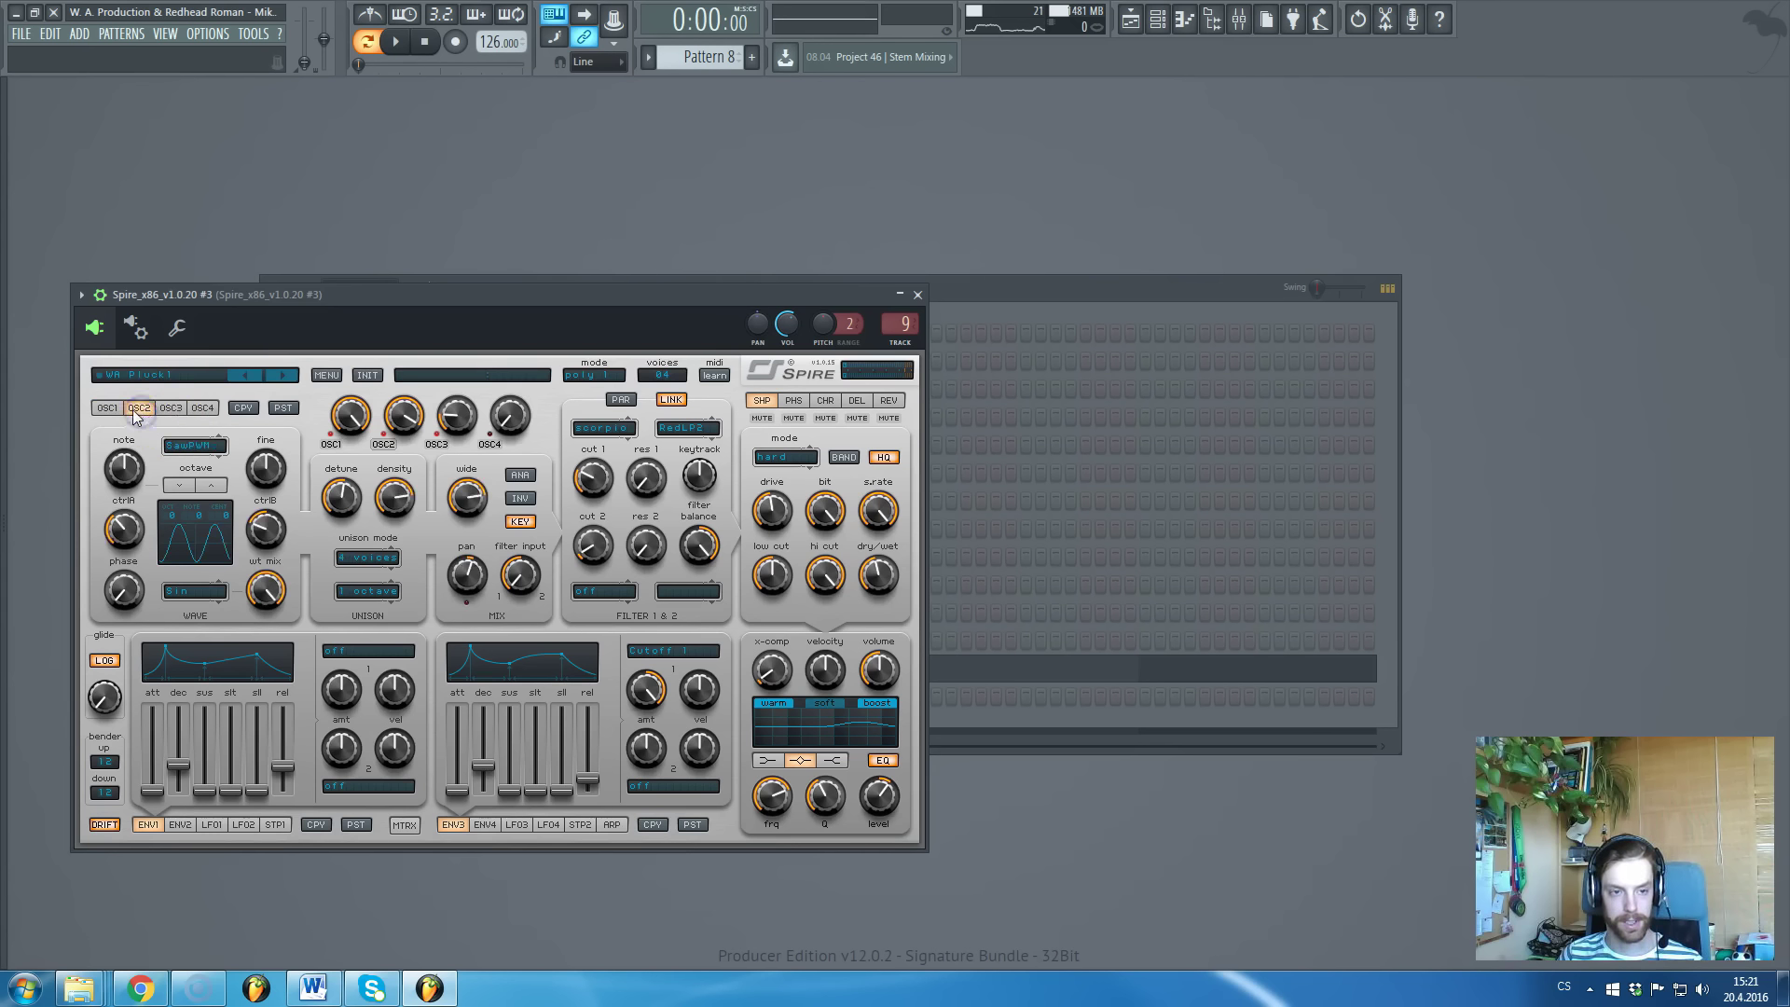
left_click(119, 410)
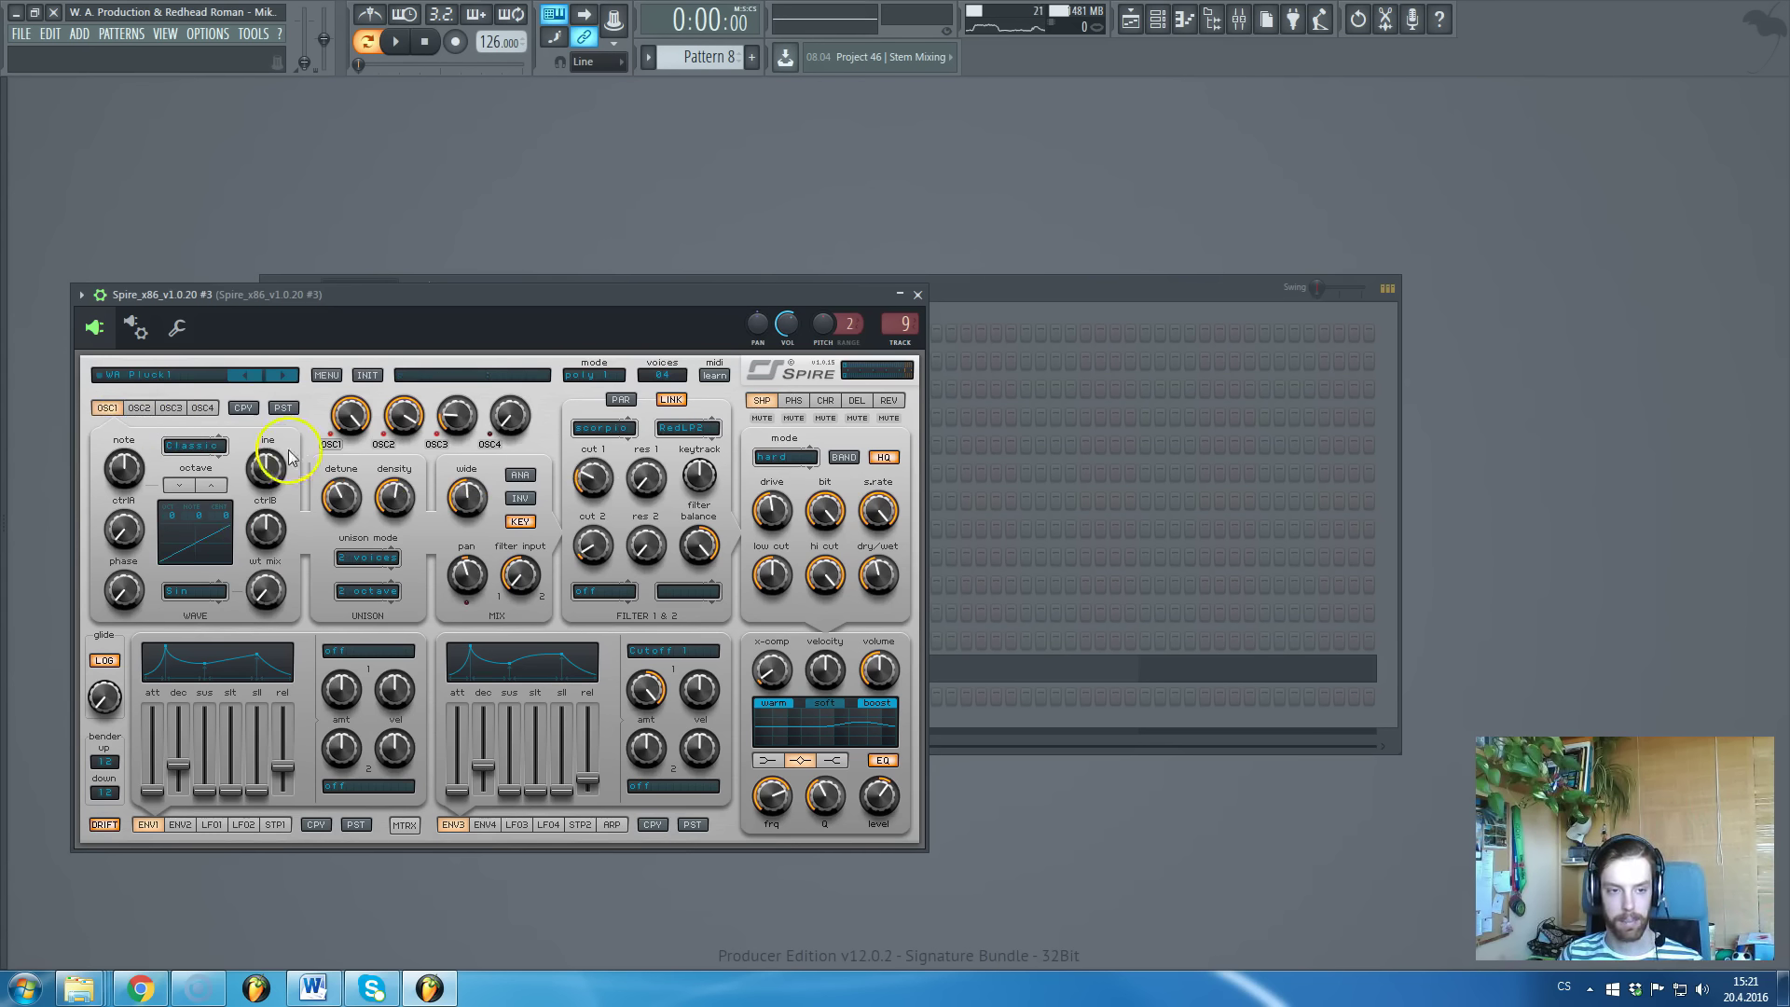
left_click(185, 593)
left_click(139, 409)
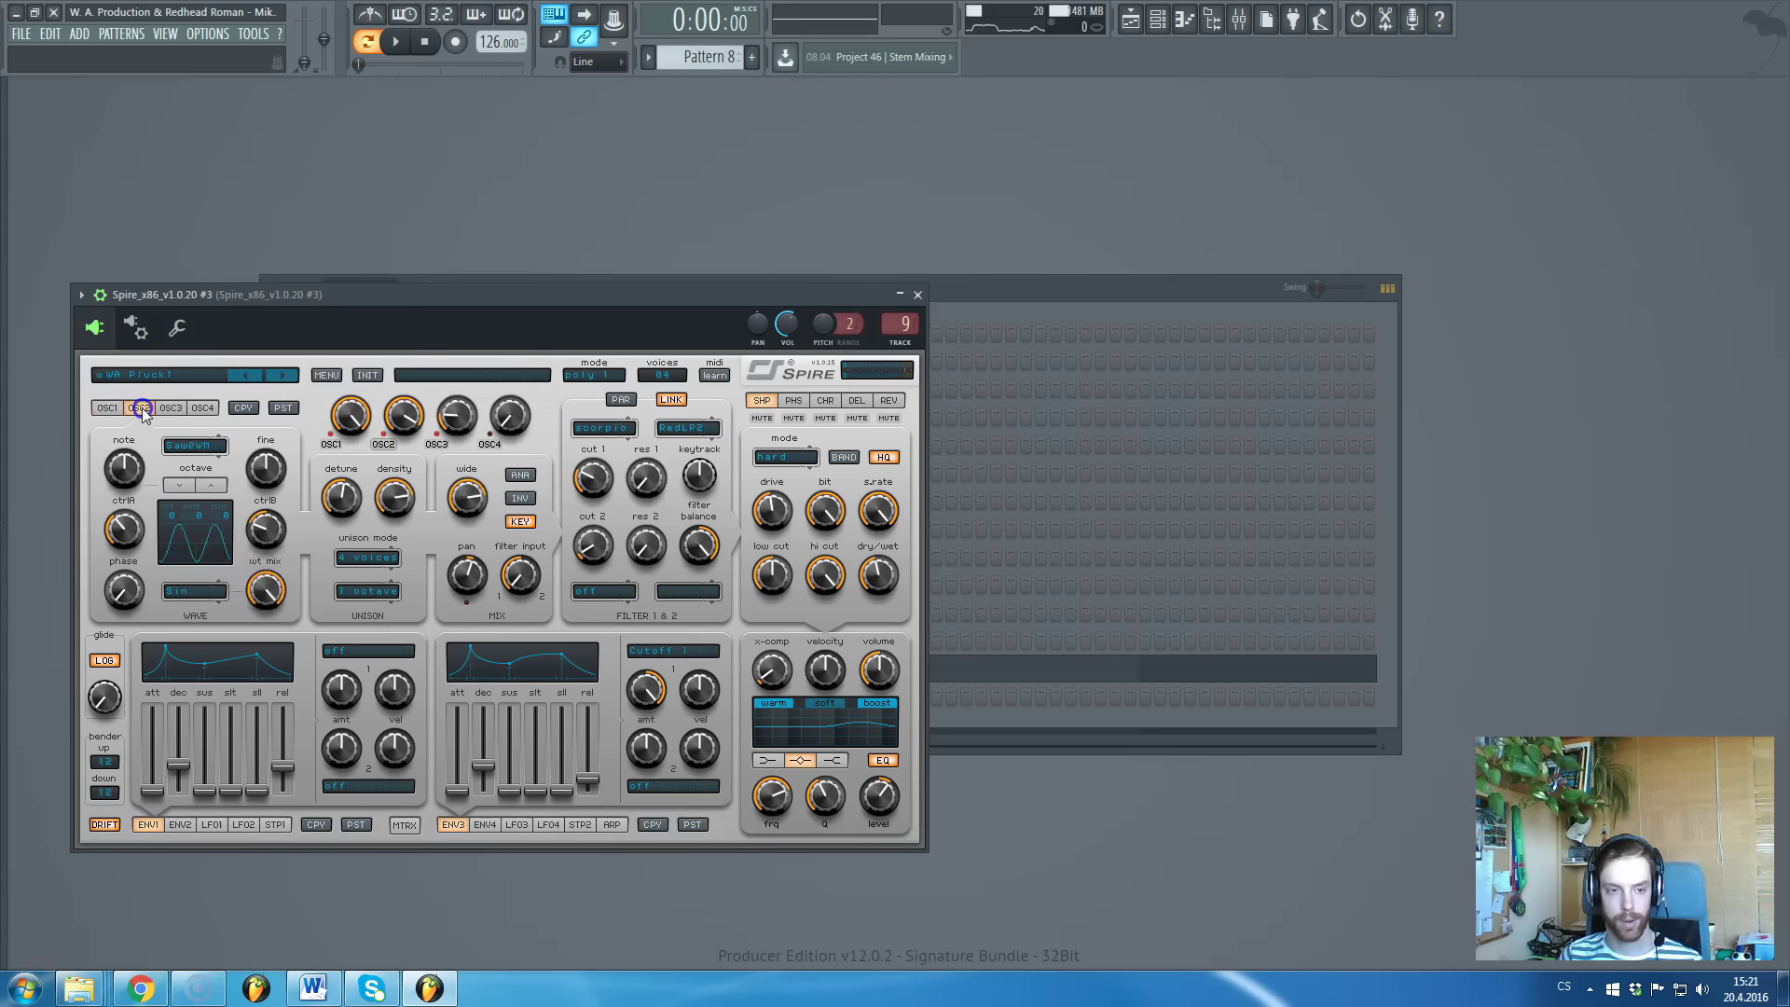
left_click(793, 401)
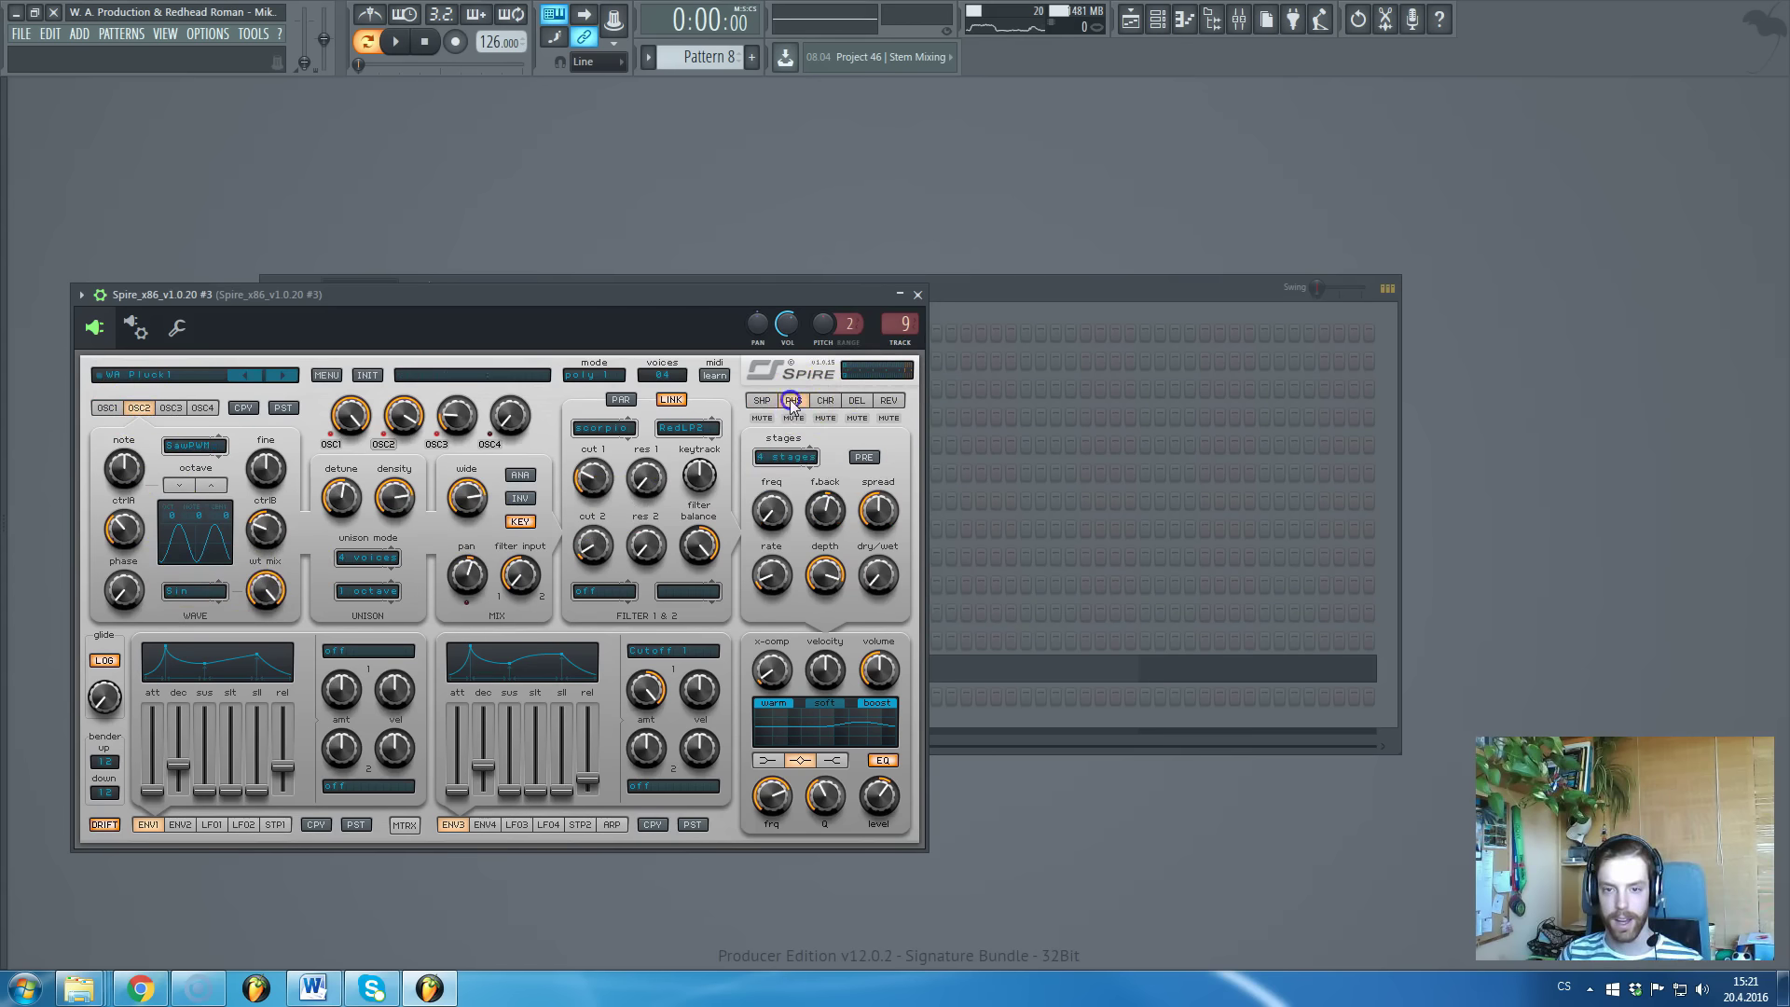
left_click(918, 294)
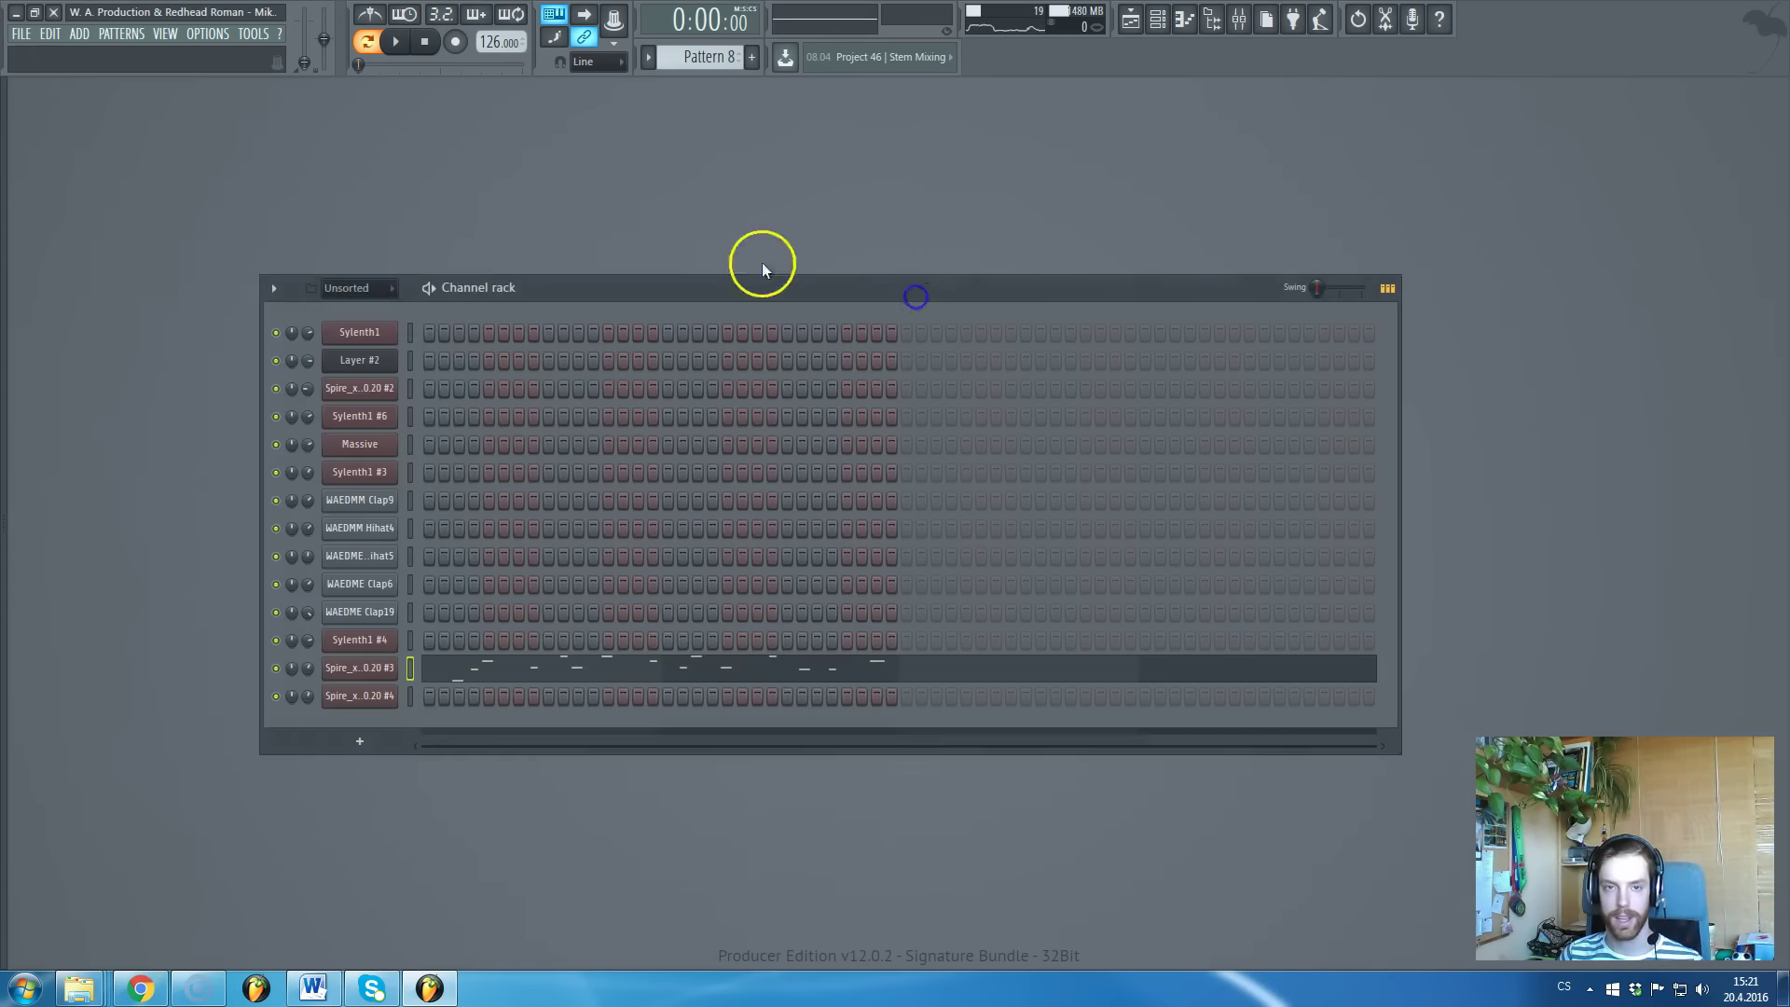
Scroll the playlist through Tracks 8–23, from impacts and risers to filter cutoff automation
key("F5")
scroll(759, 431, "up", 5)
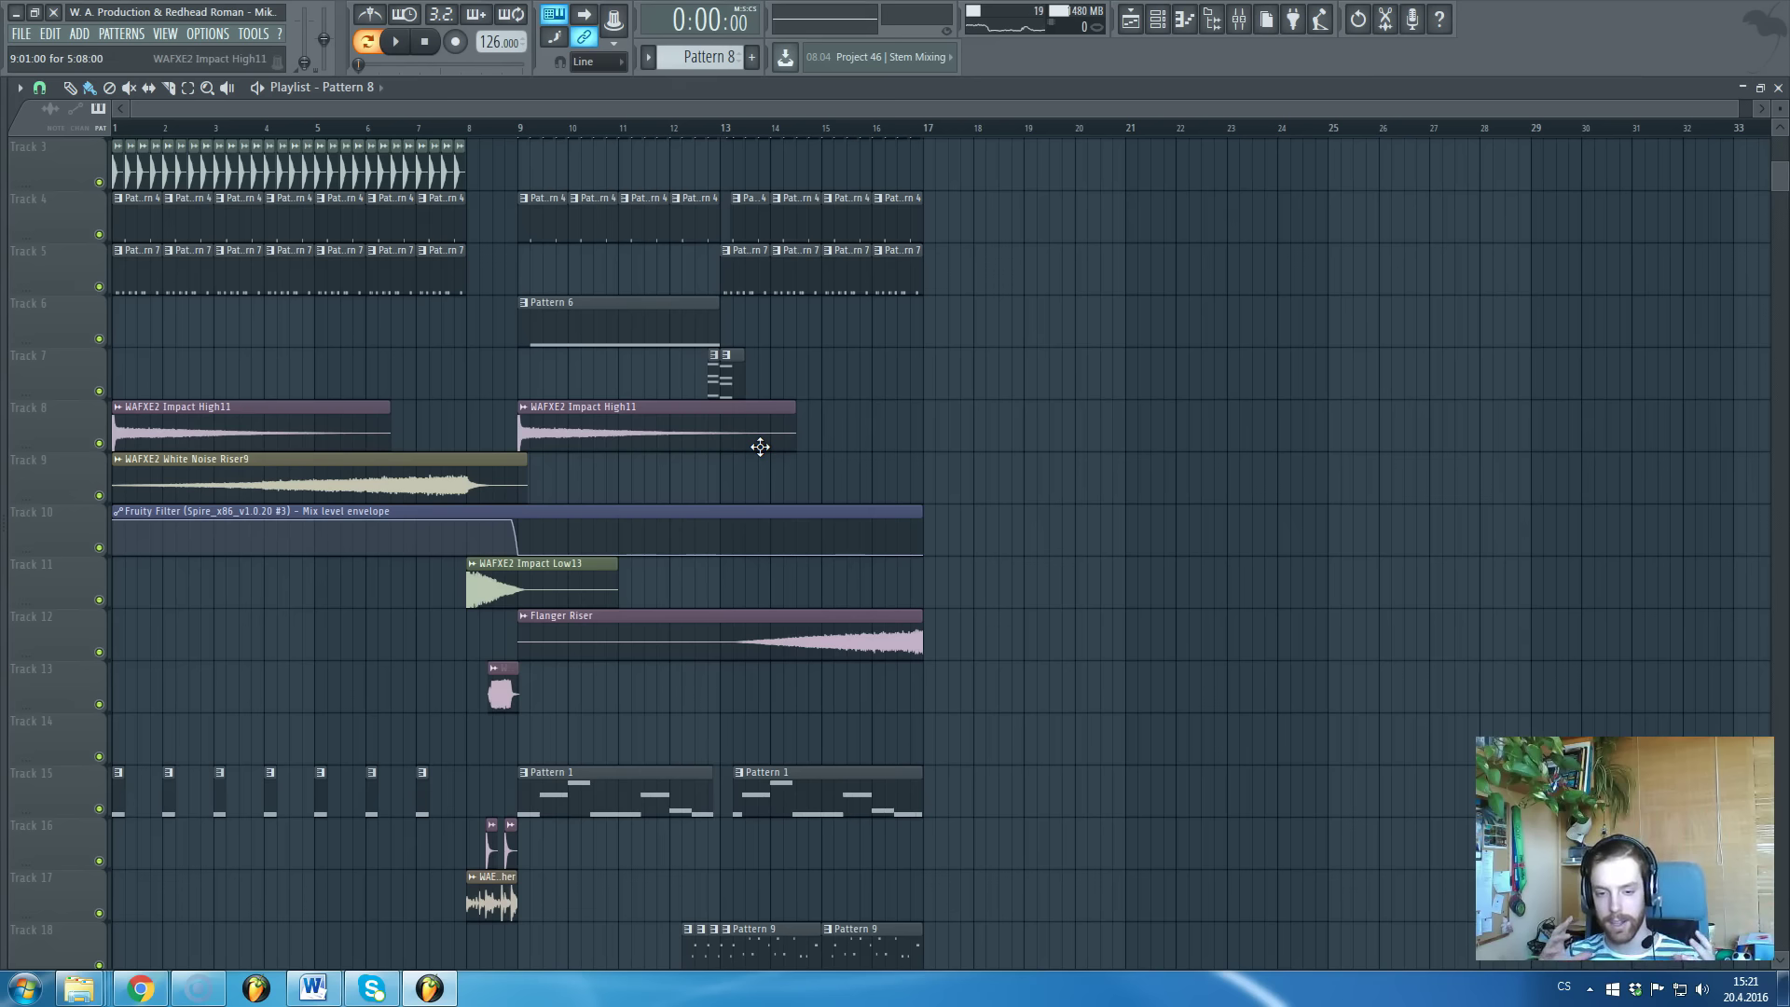
scroll(760, 447, "down", 5)
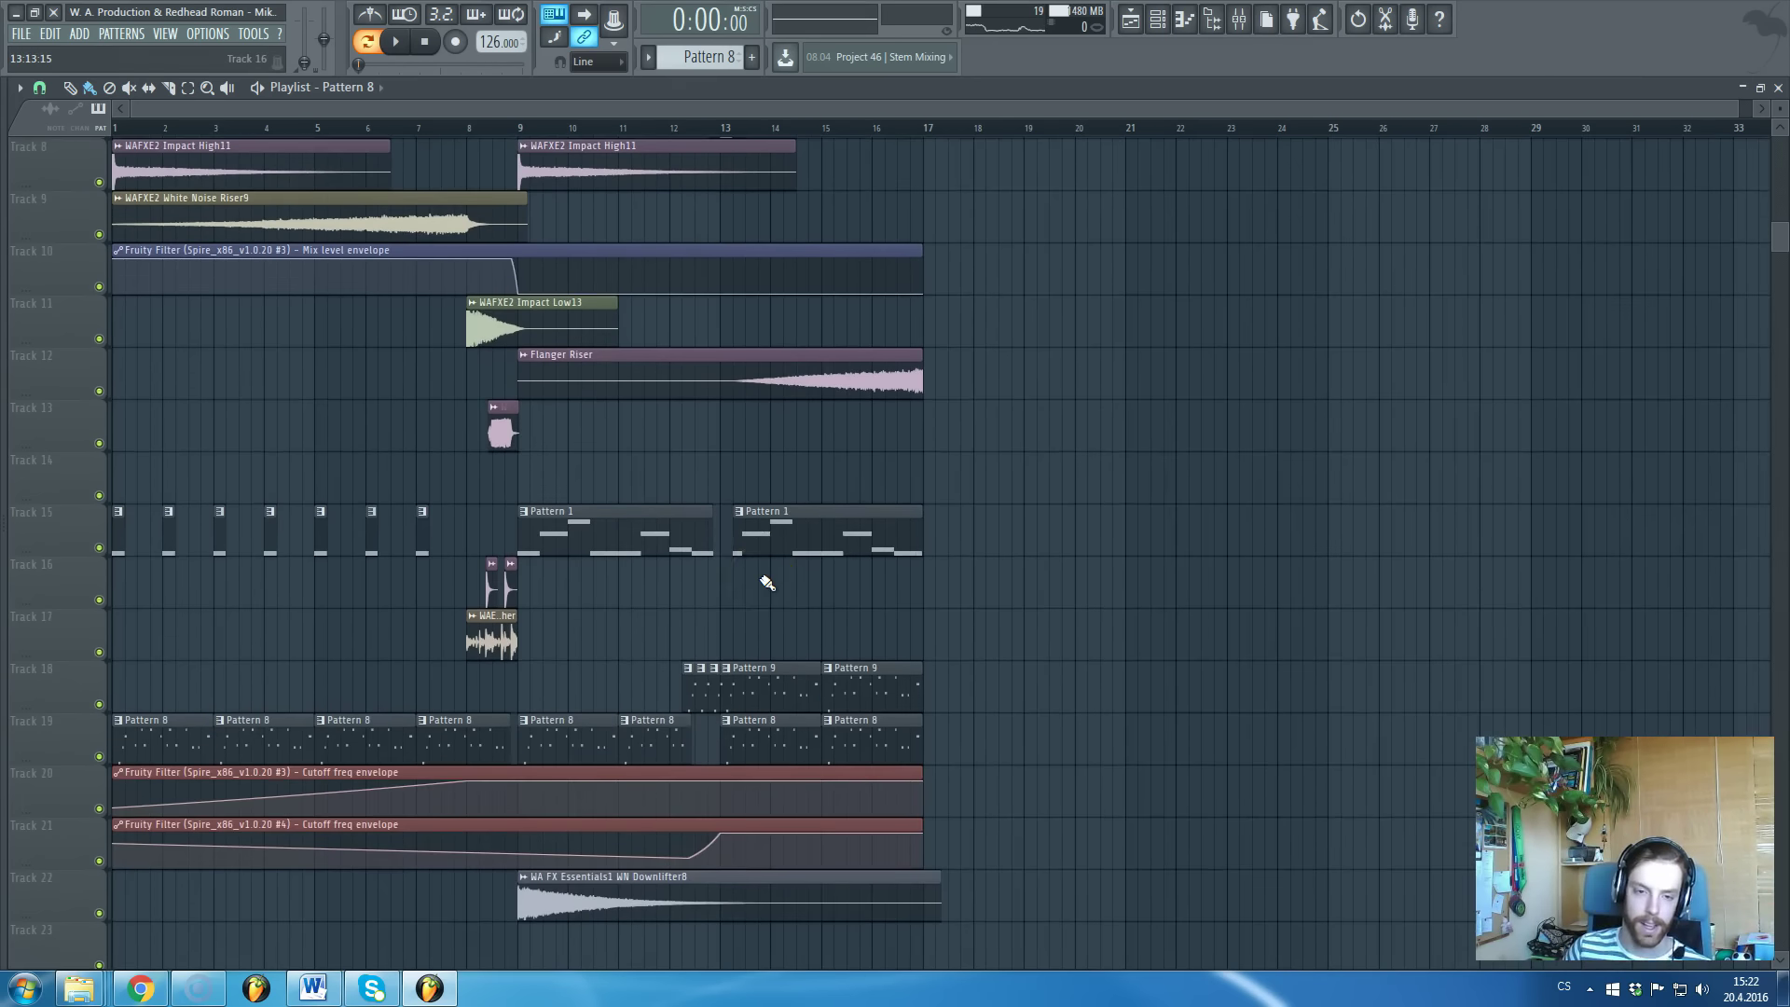
scroll(763, 579, "up", 3)
scroll(747, 740, "up", 2)
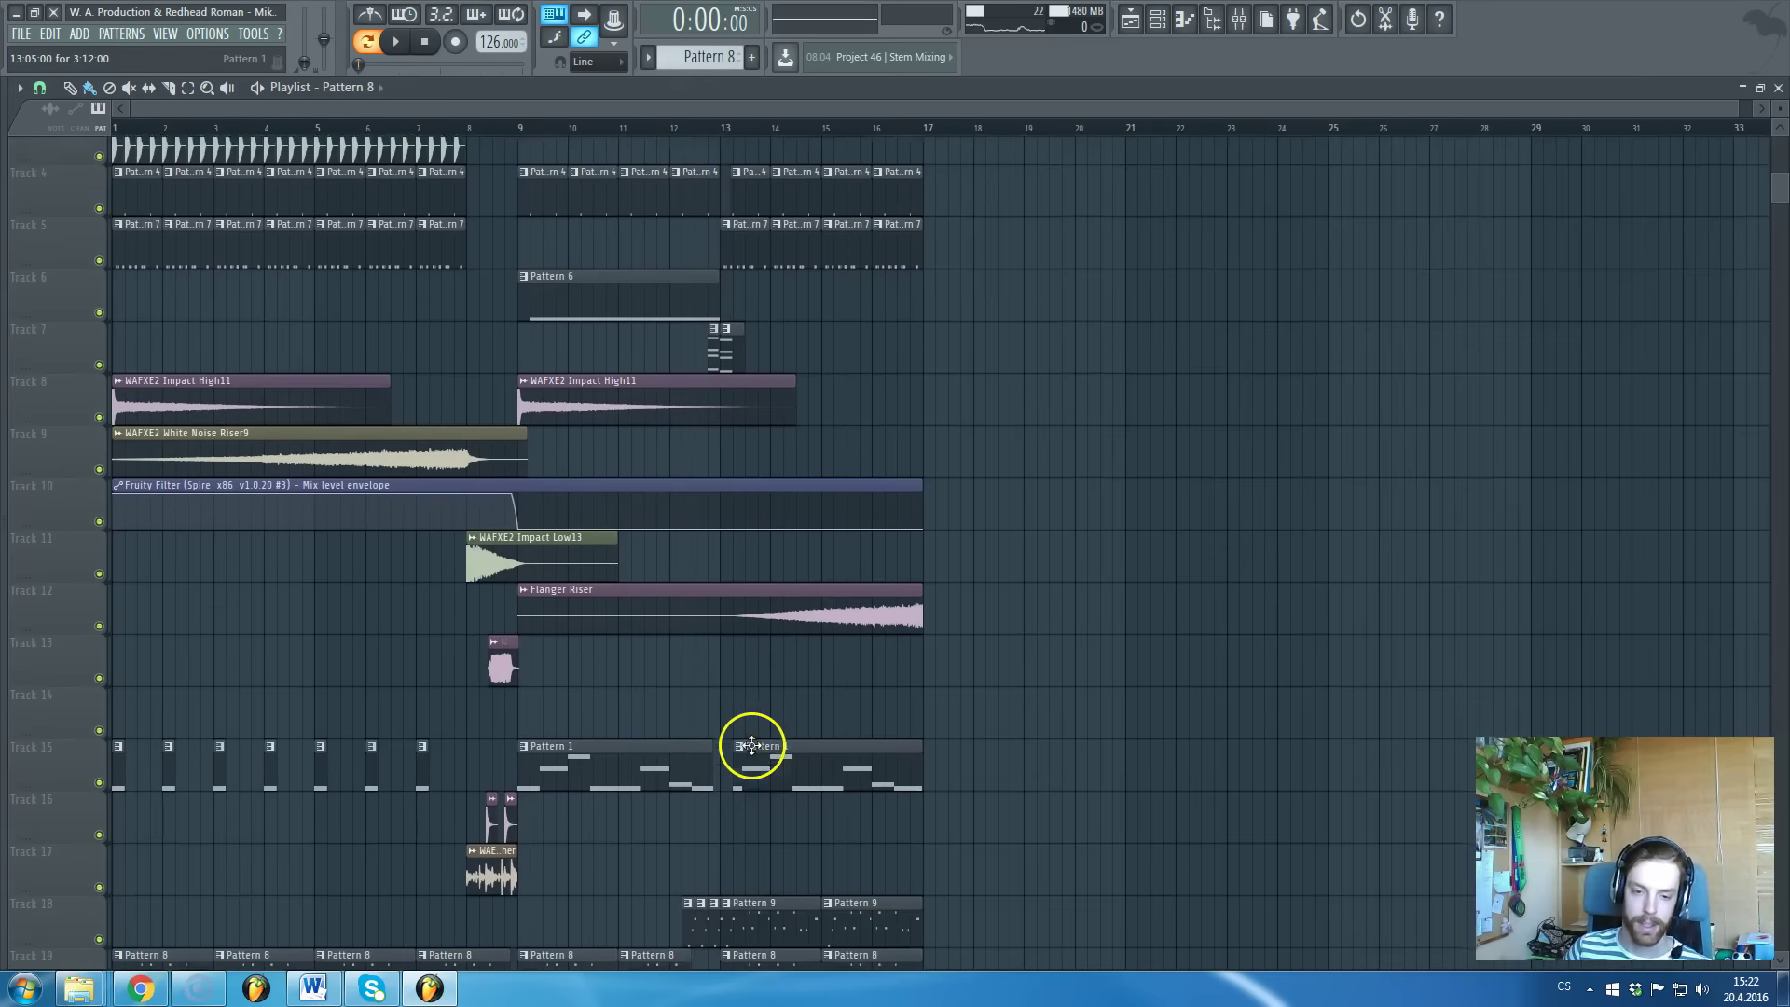
scroll(751, 745, "down", 1)
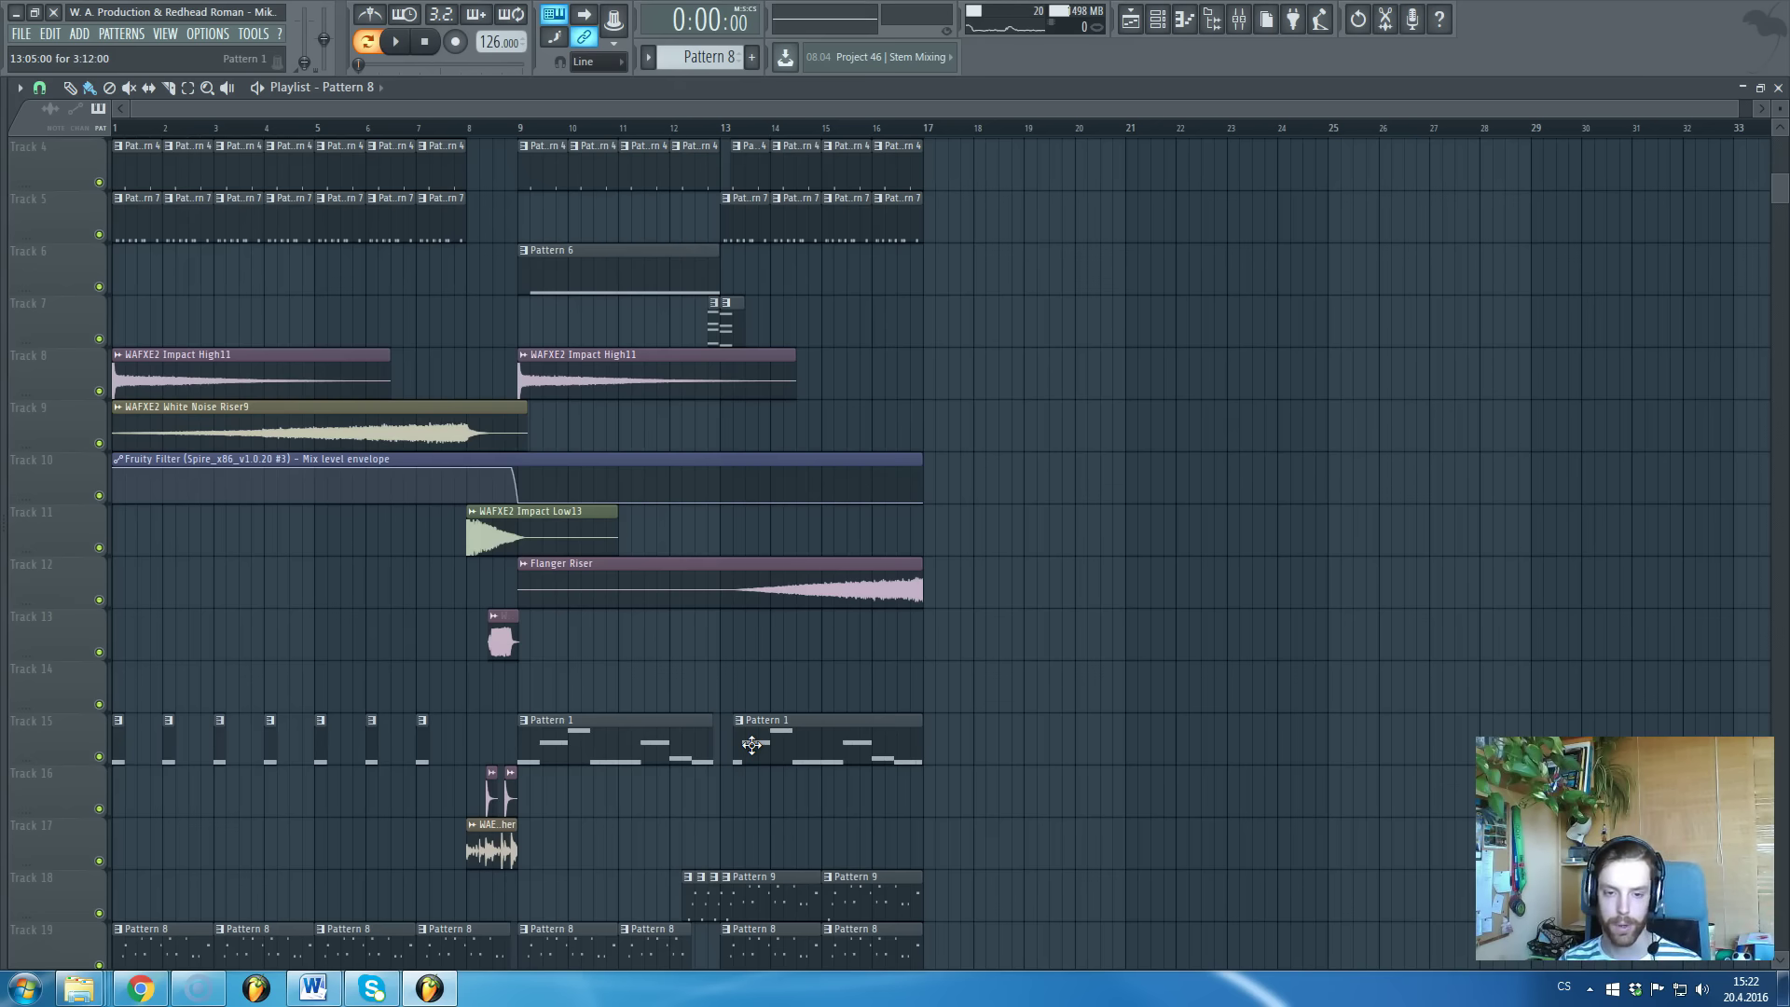
scroll(751, 744, "down", 5)
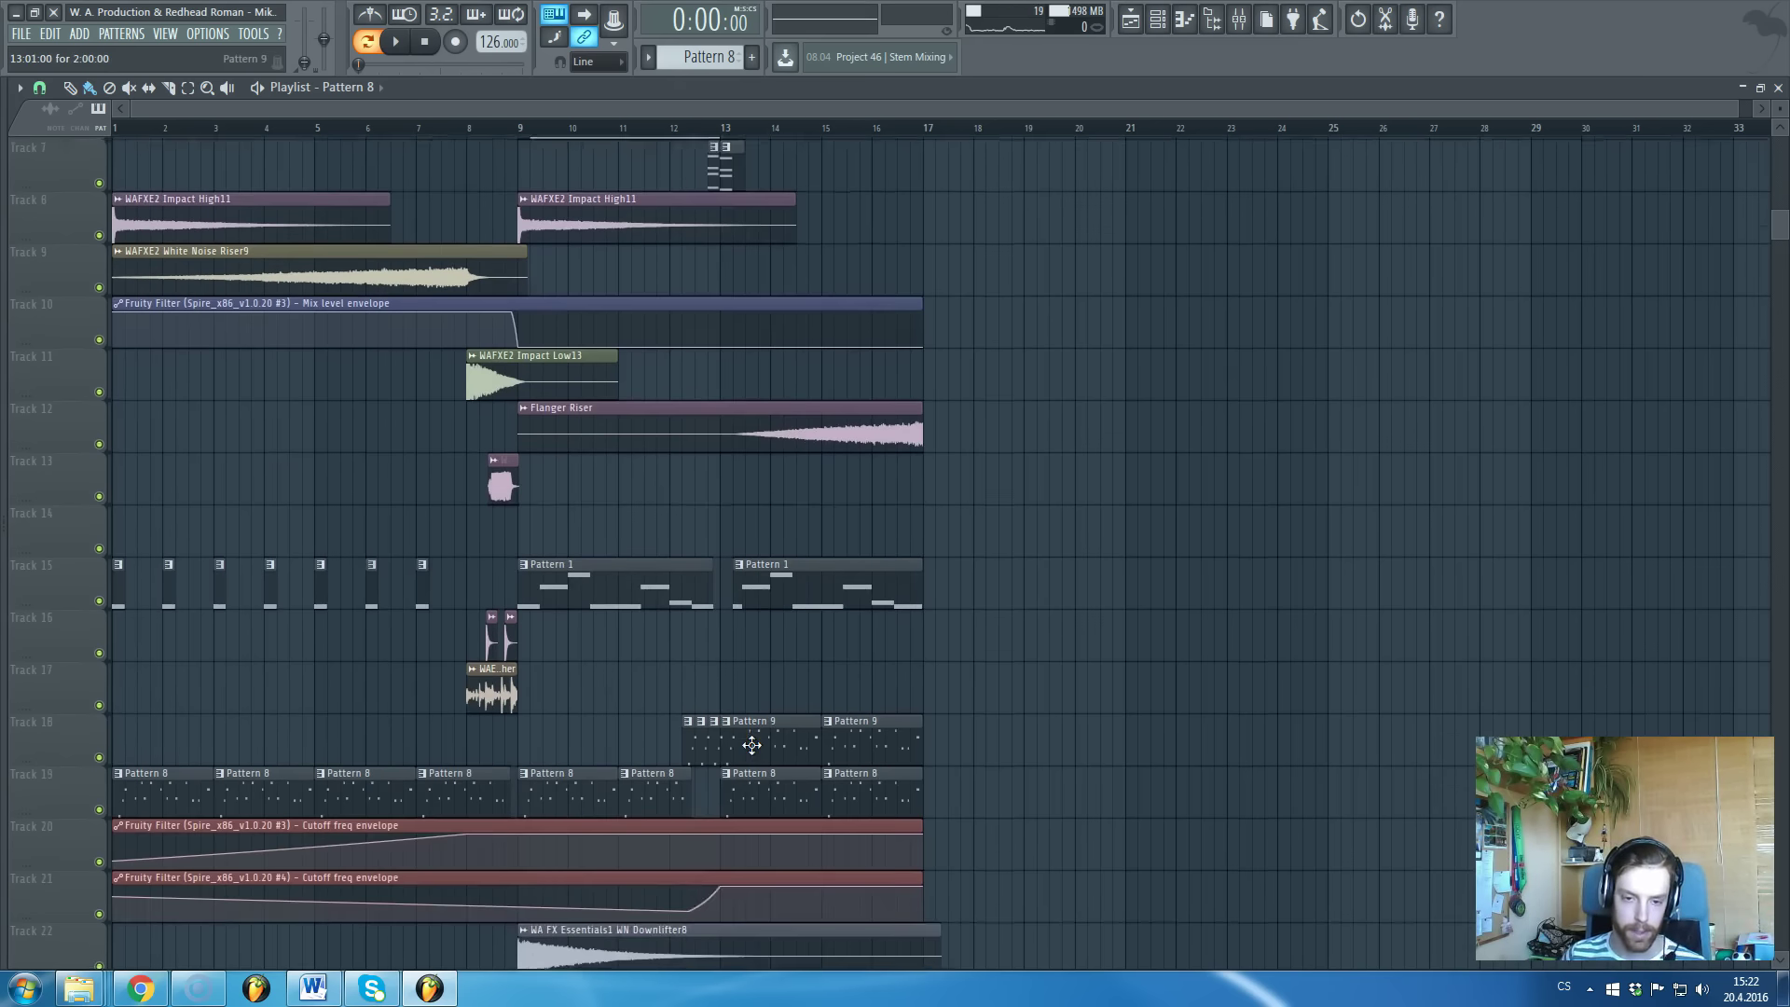
scroll(743, 759, "up", 2)
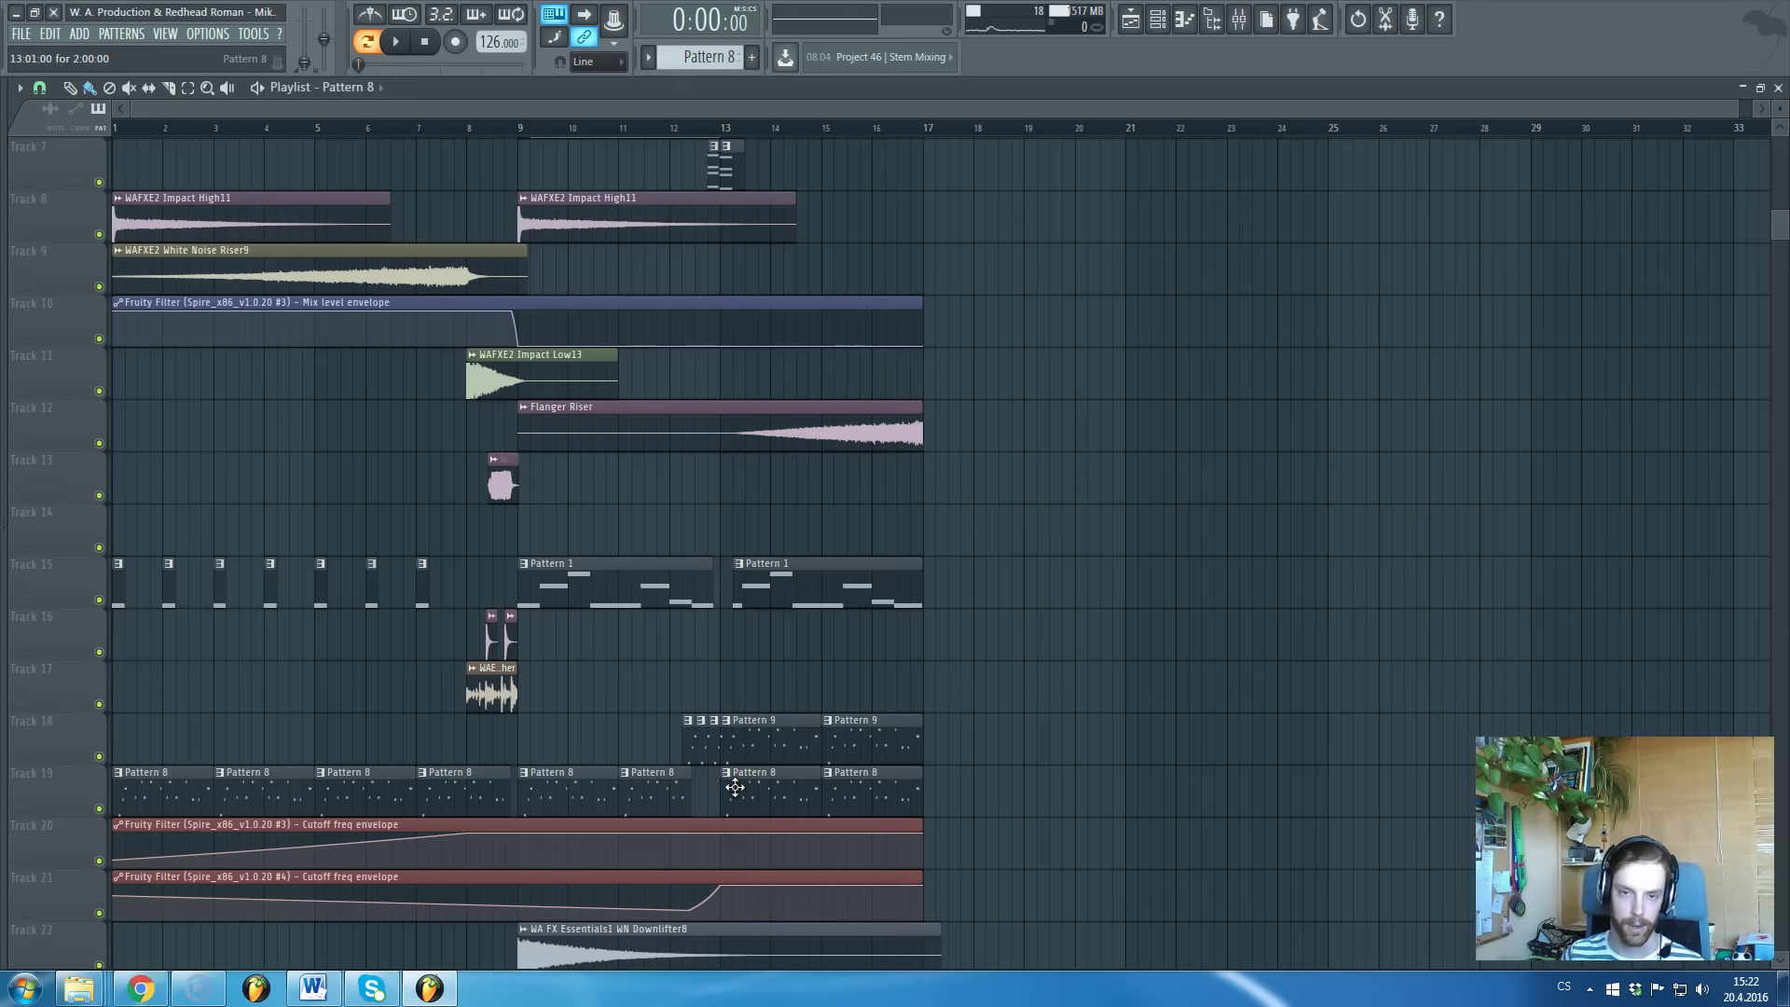
scroll(736, 788, "up", 5)
scroll(774, 821, "down", 5)
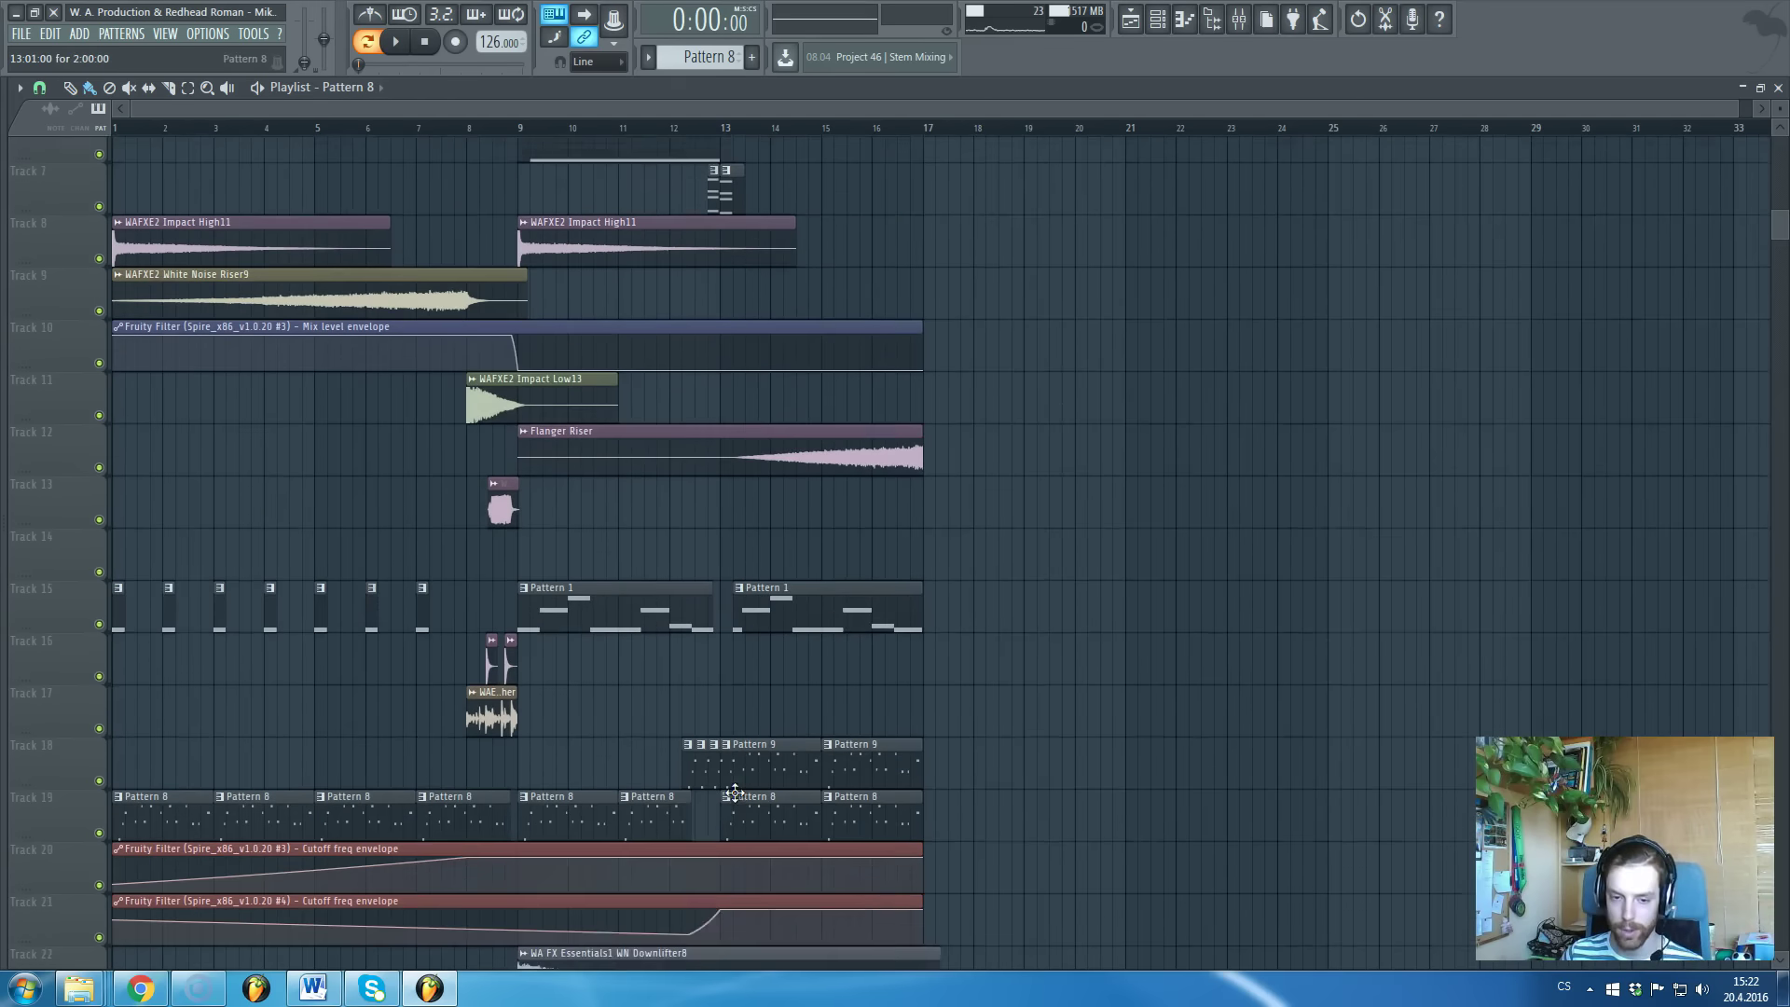
left_click(743, 806)
scroll(746, 813, "down", 1)
scroll(755, 825, "up", 3)
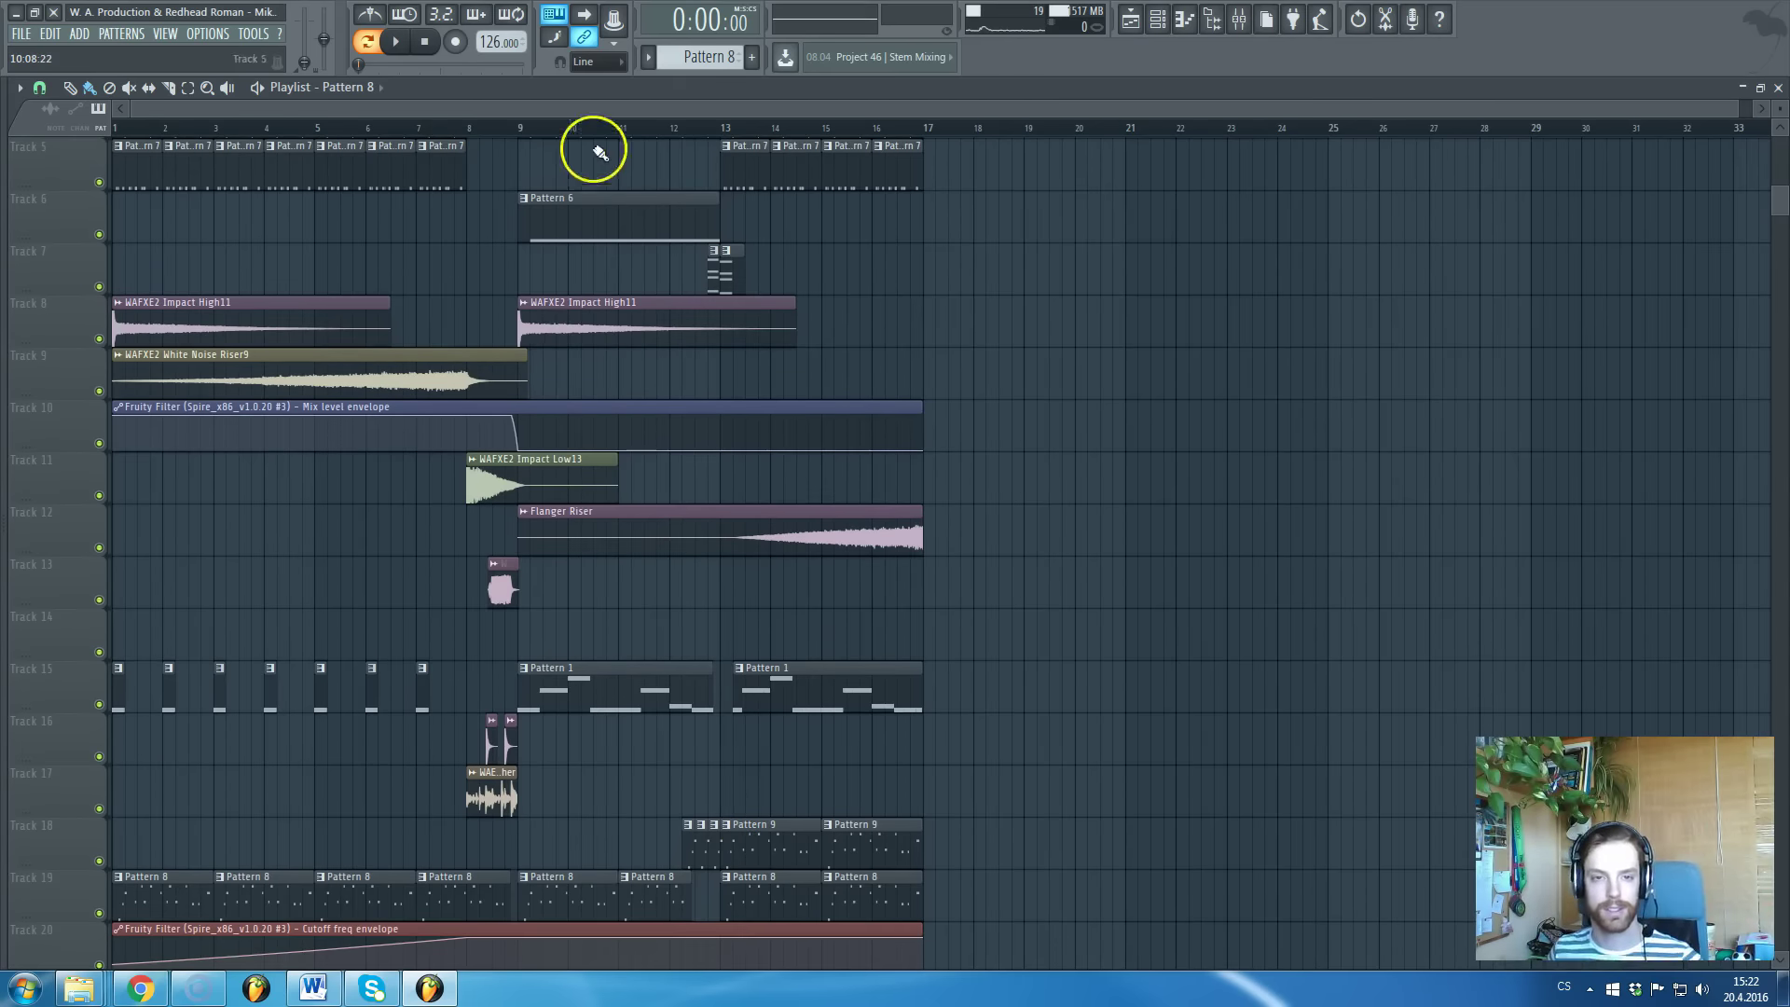
scroll(644, 403, "up", 1)
scroll(643, 403, "up", 4)
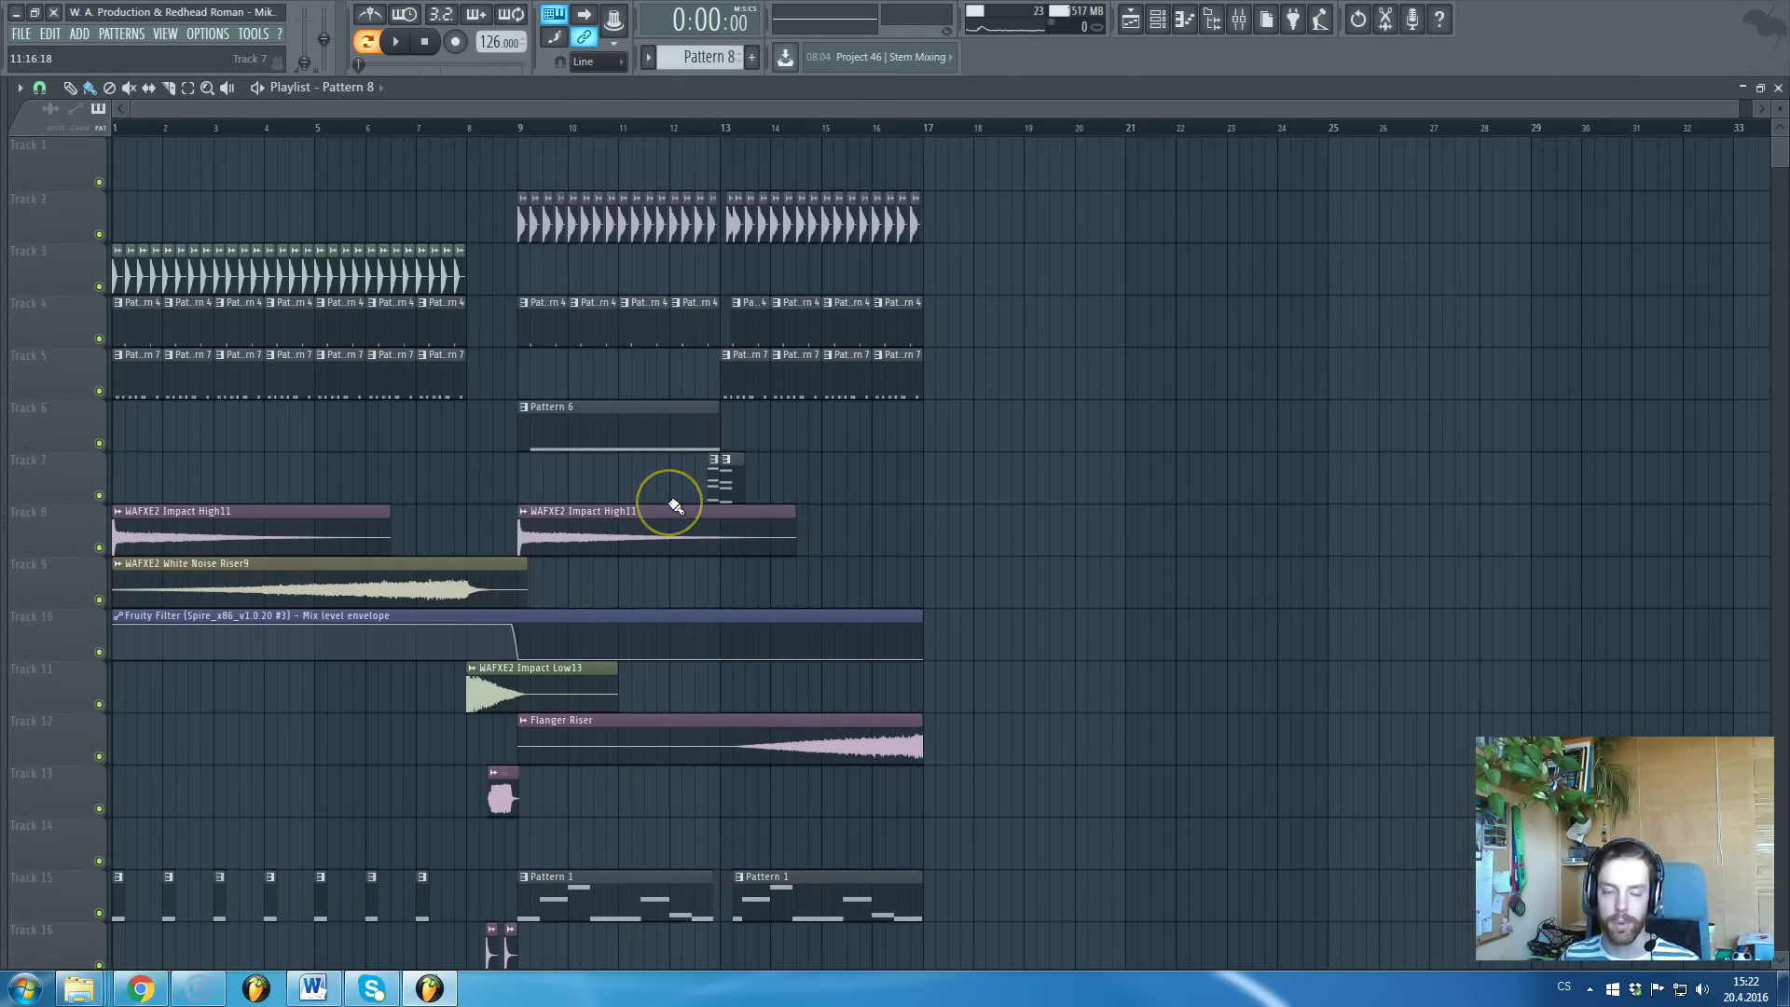
scroll(667, 522, "down", 5)
scroll(652, 578, "up", 4)
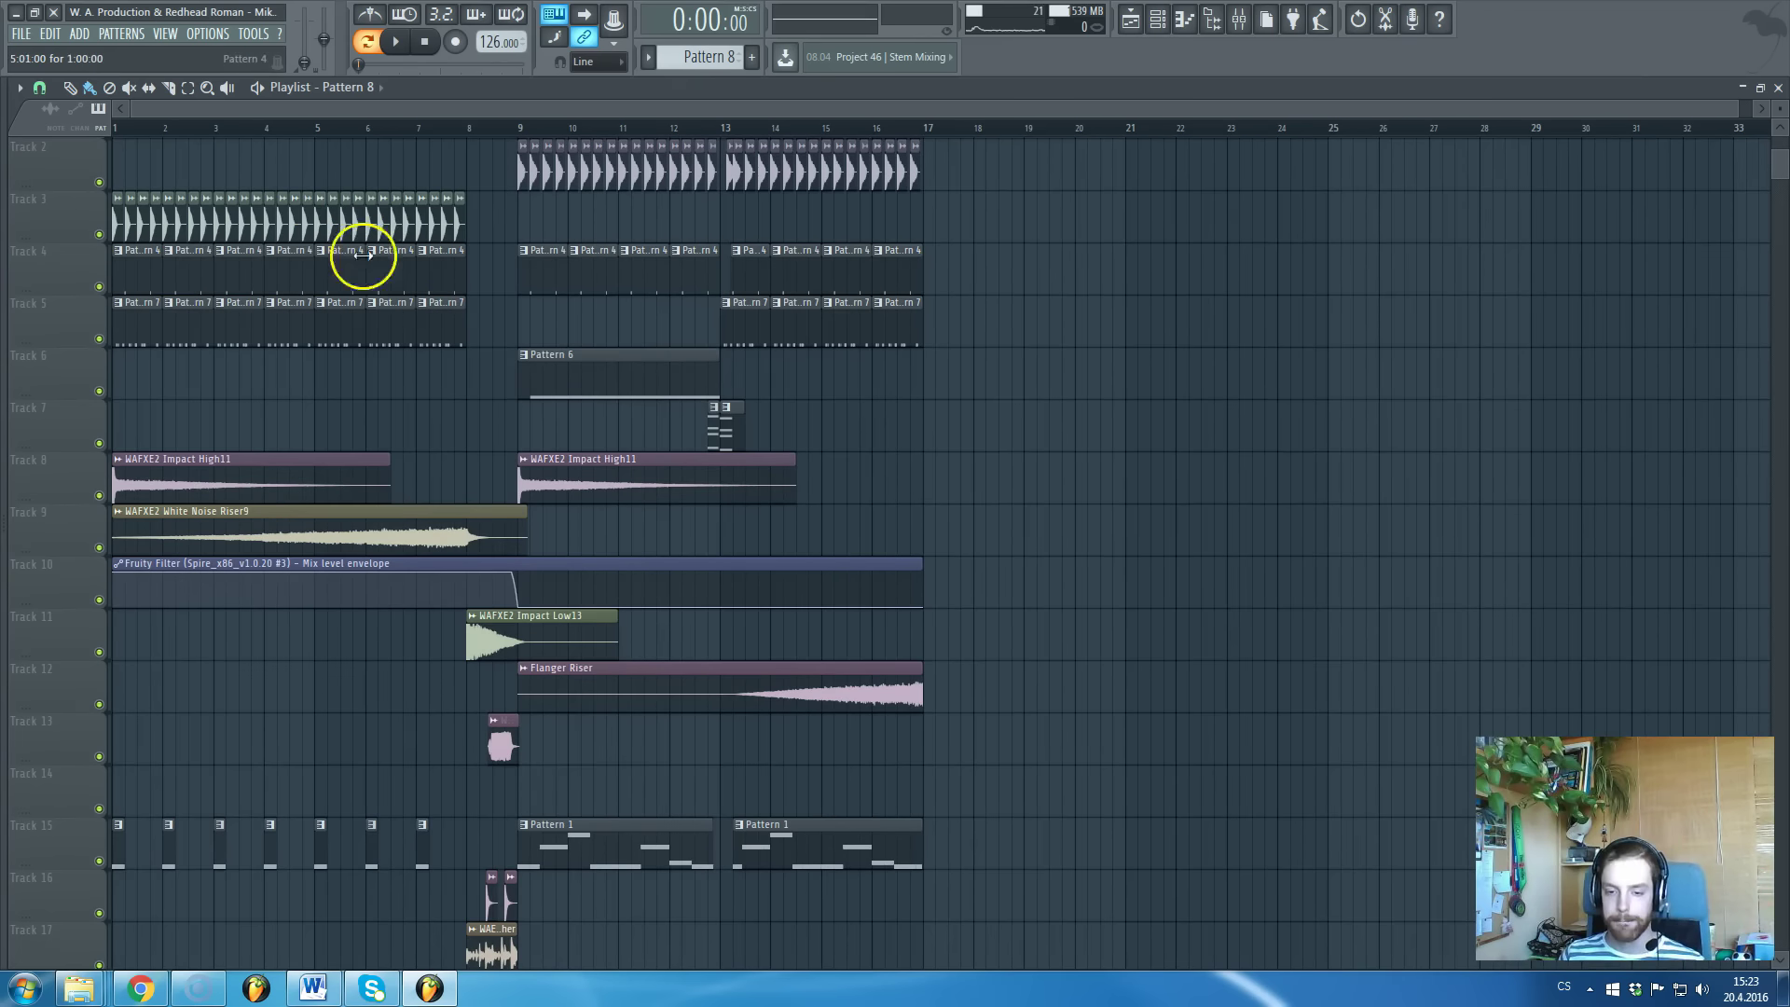
scroll(411, 463, "down", 3)
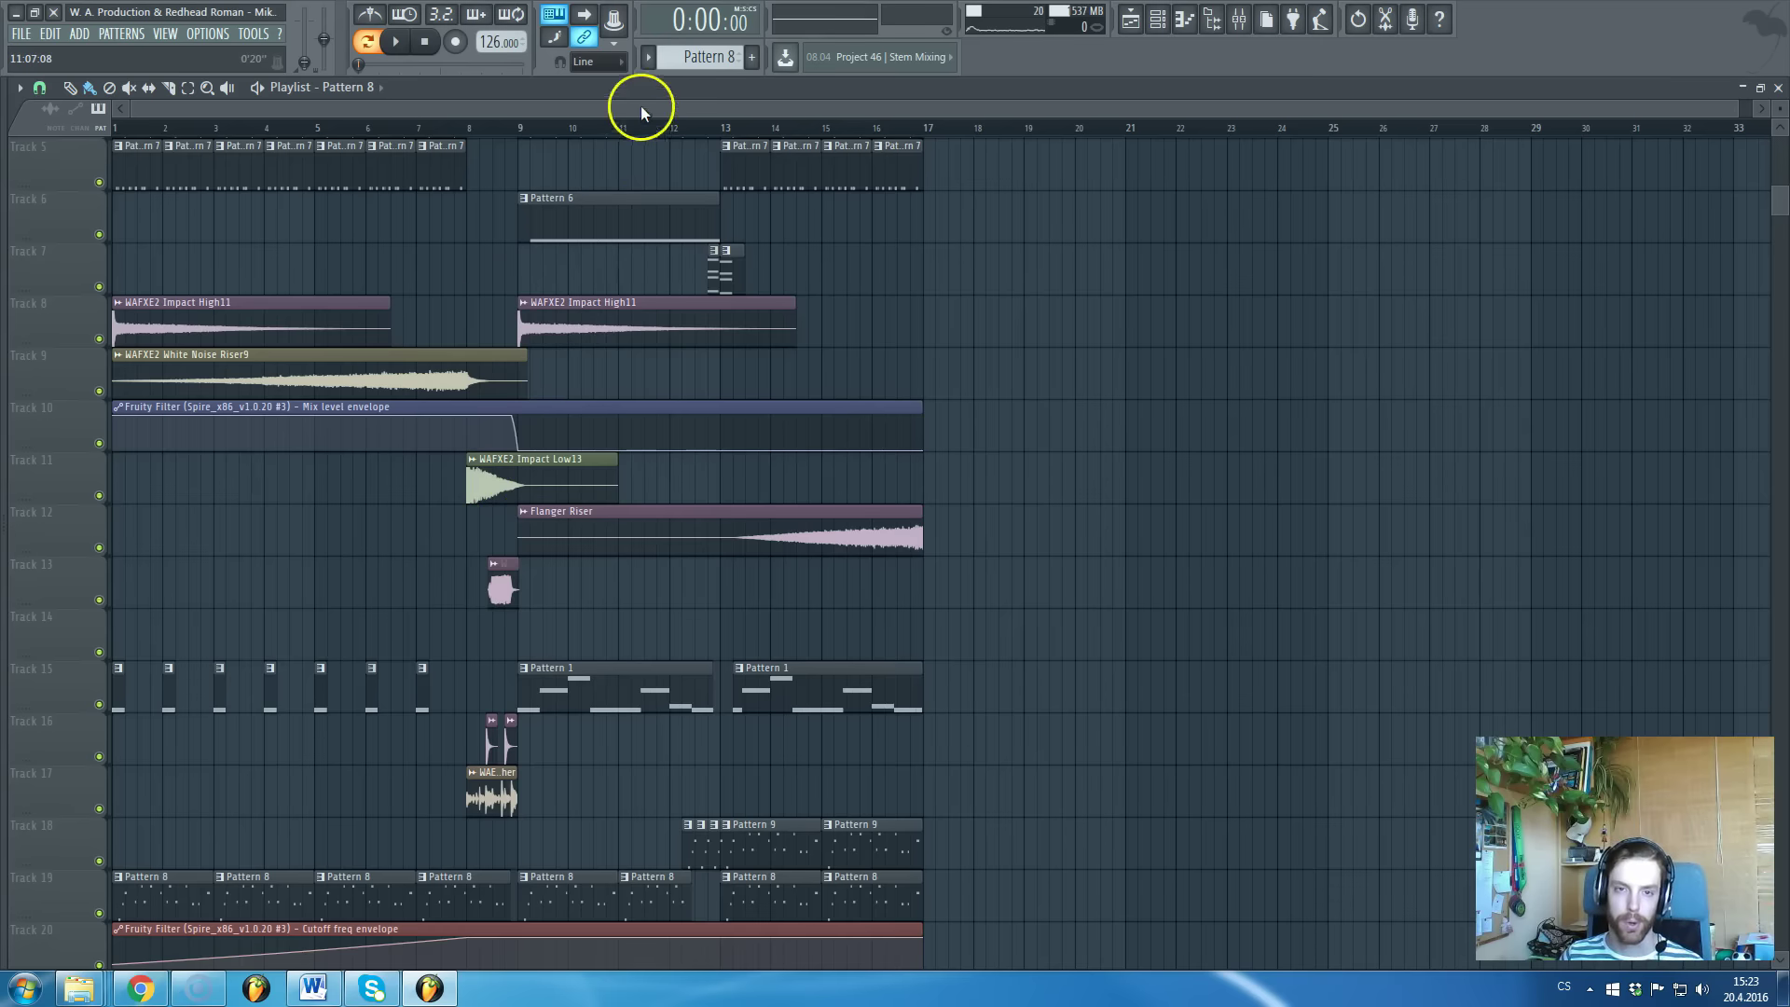
scroll(601, 261, "up", 3)
scroll(604, 262, "down", 4)
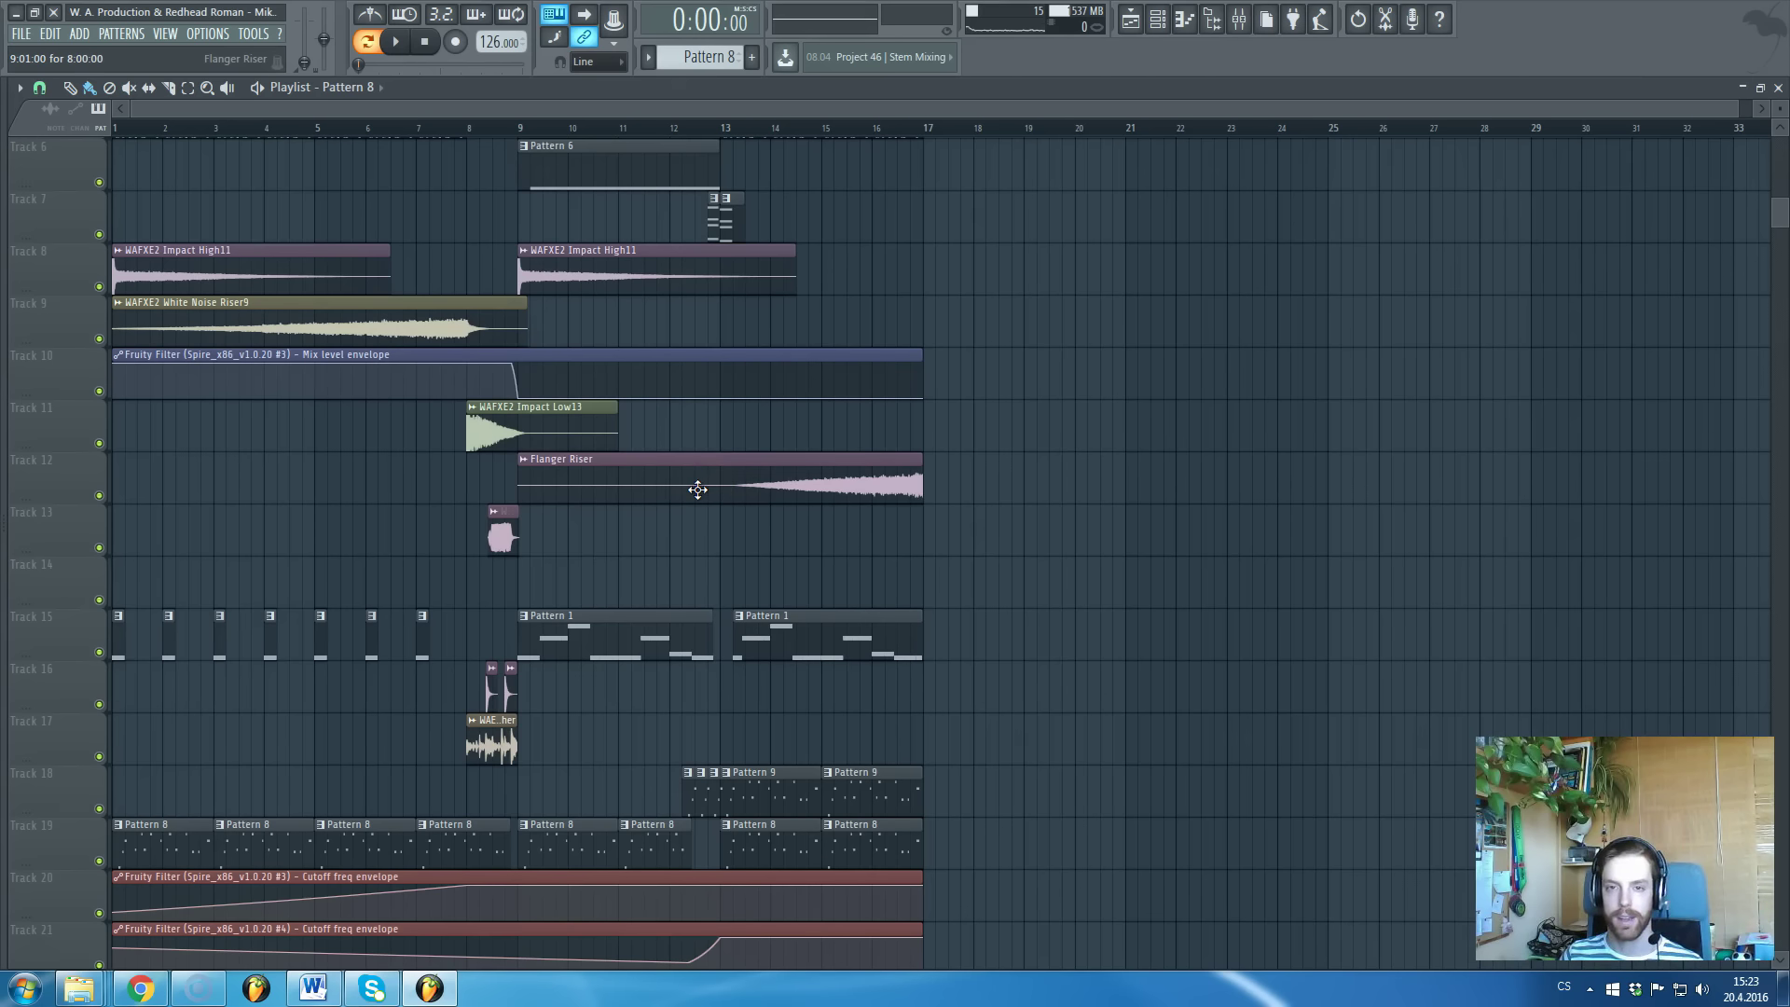
scroll(699, 413, "up", 5)
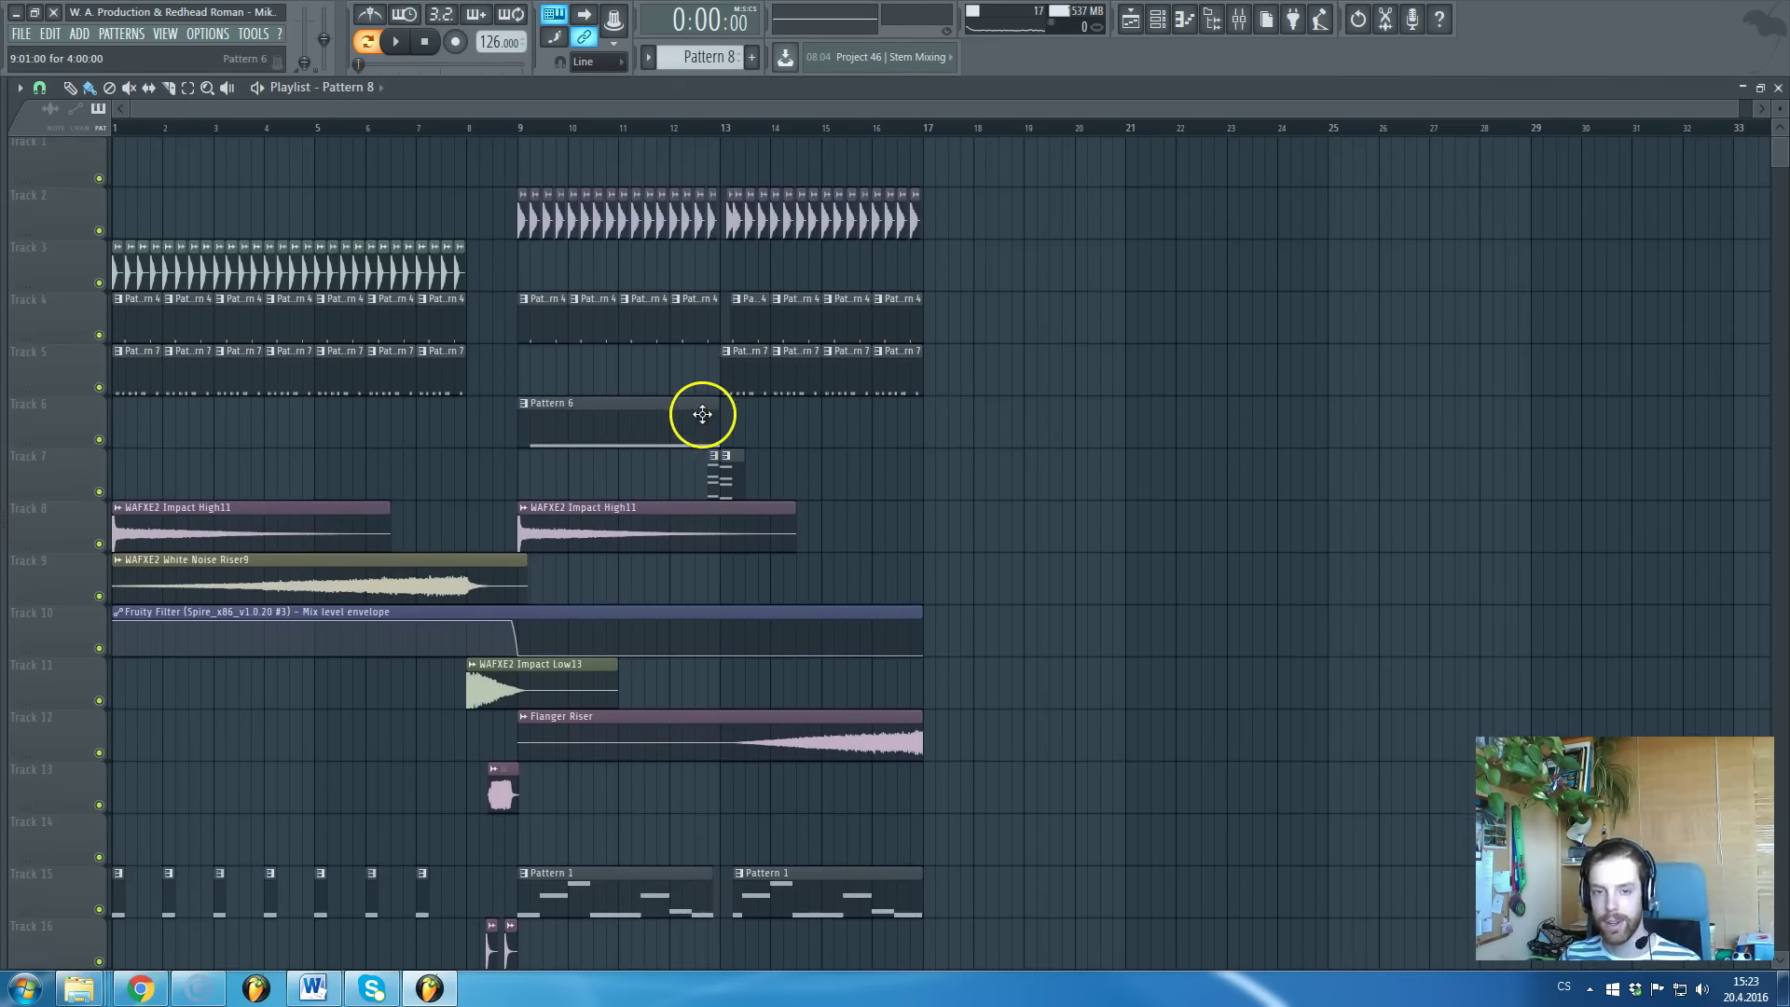
Select the clips on Tracks 3–5 across bars 1–8
left_click_drag(495, 388, 133, 258)
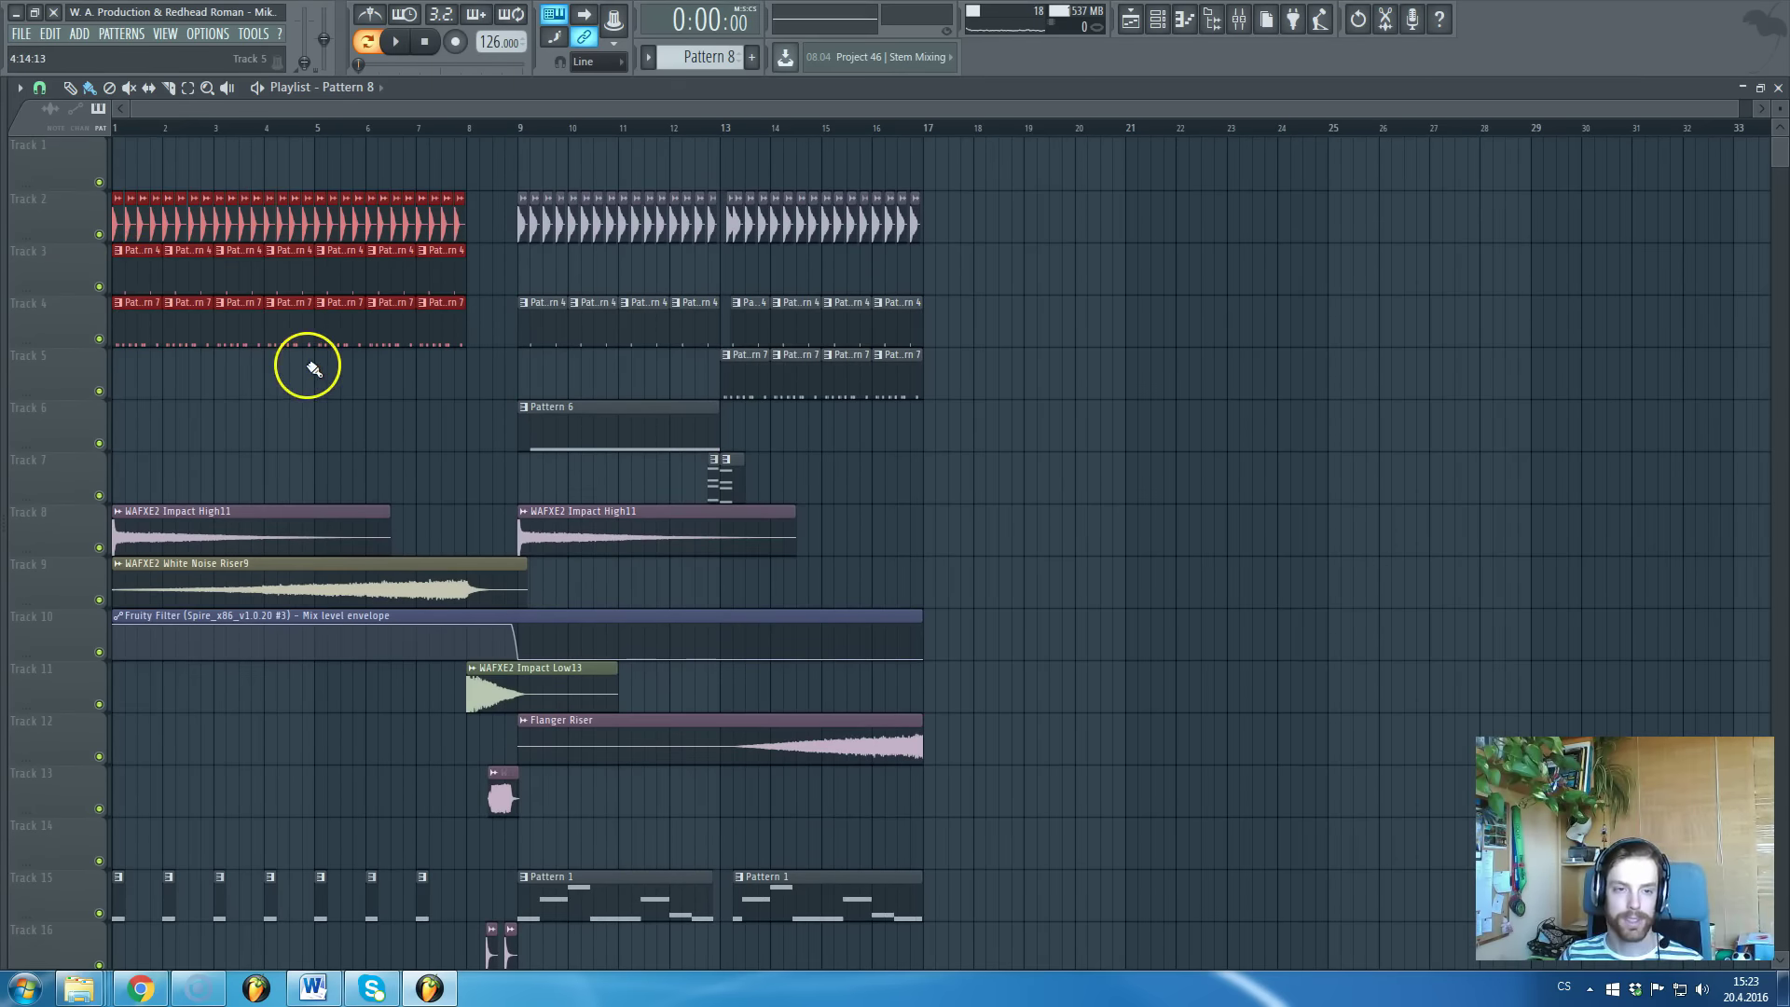
scroll(307, 363, "down", 2)
scroll(308, 366, "up", 2)
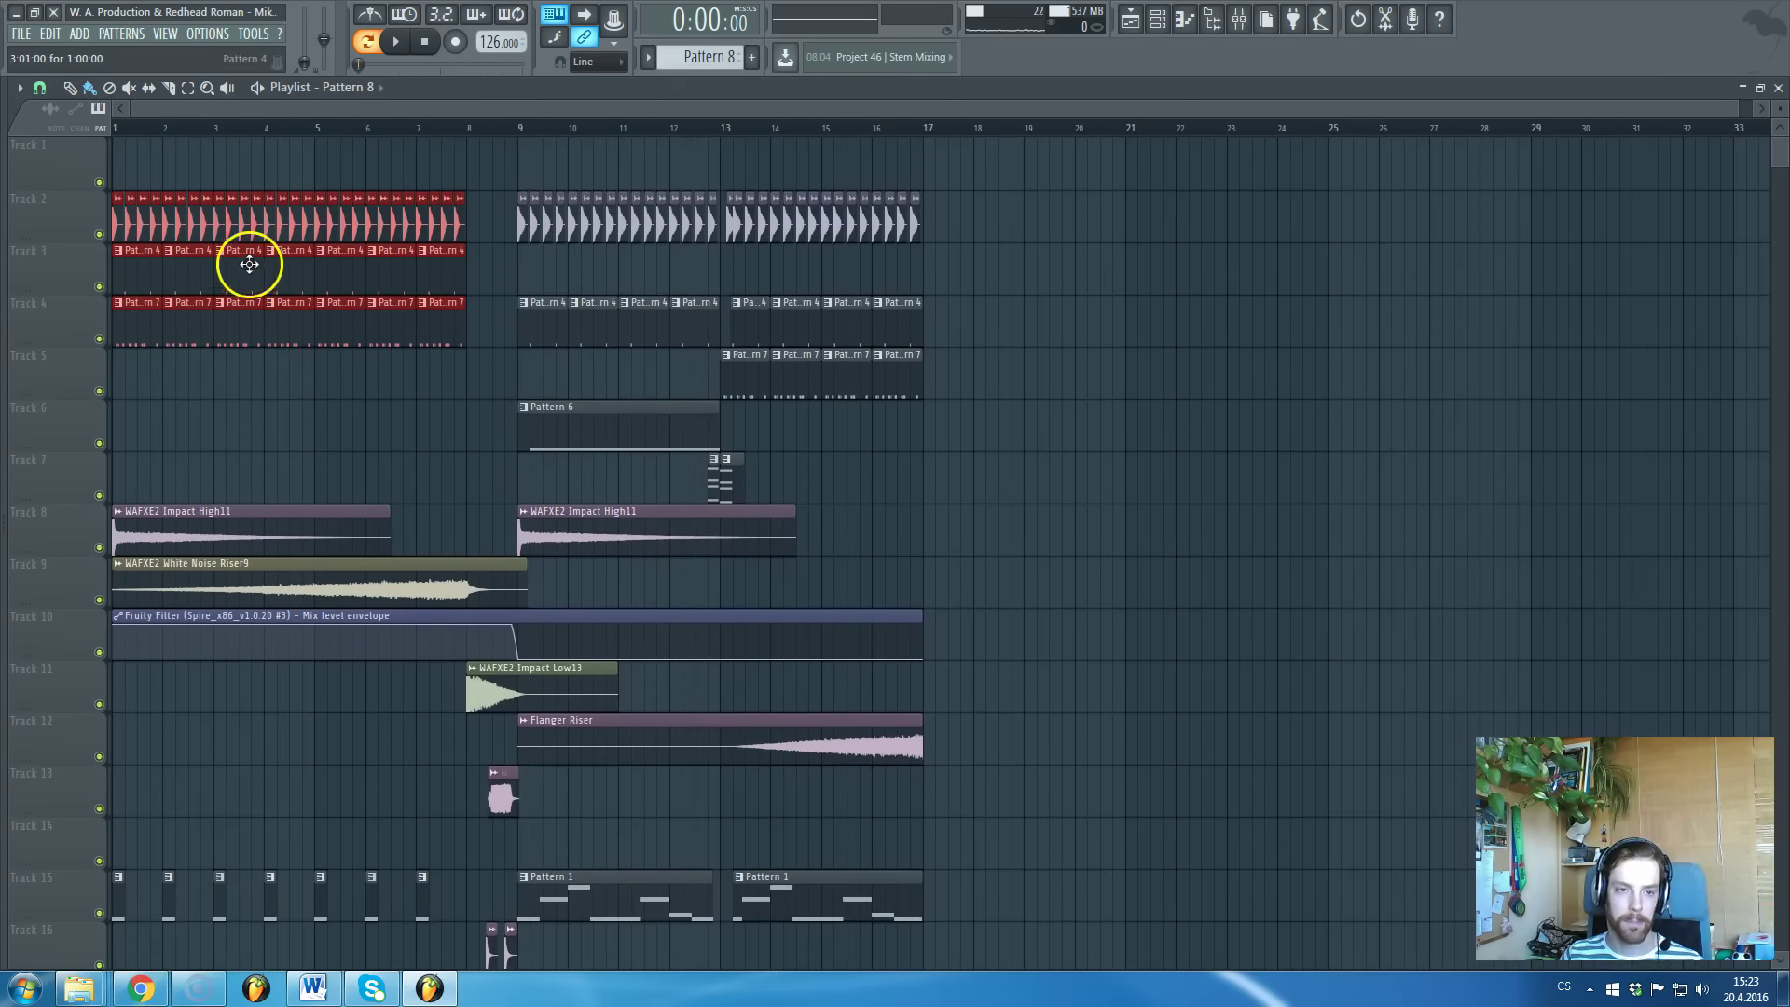
scroll(348, 279, "down", 7)
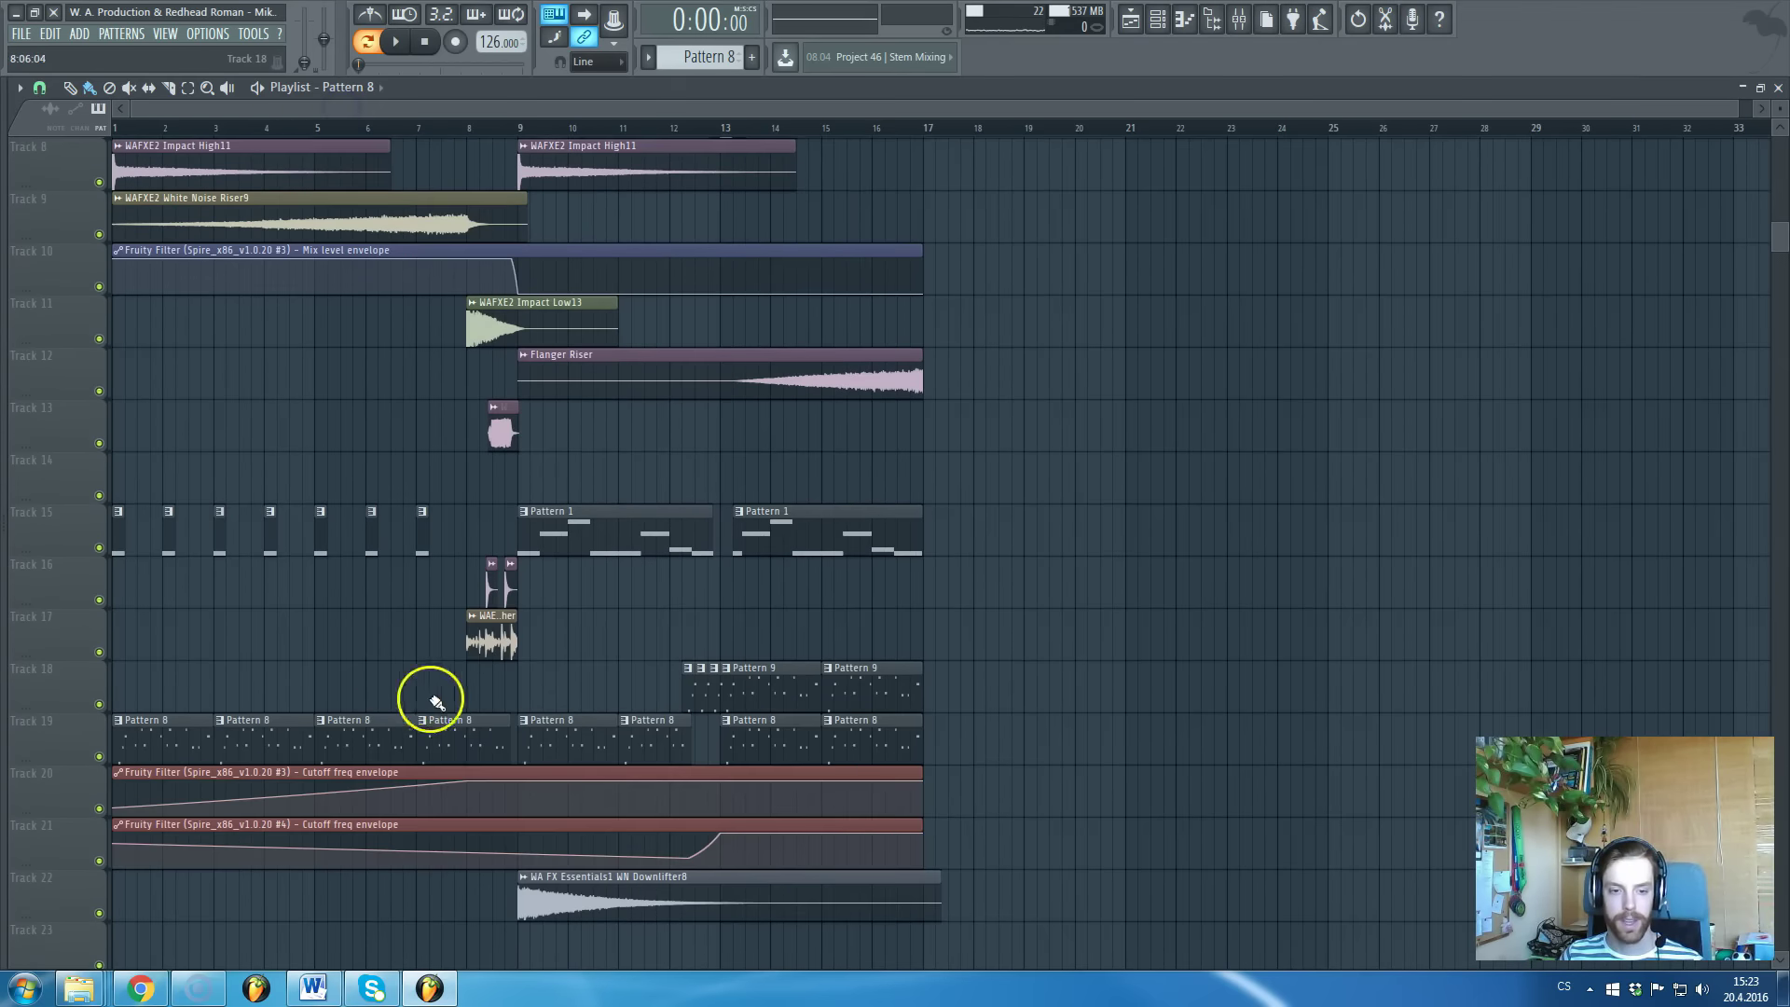
scroll(628, 700, "up", 2)
Open the Pattern 1 chord clip and play it in pattern mode
double_click(623, 652)
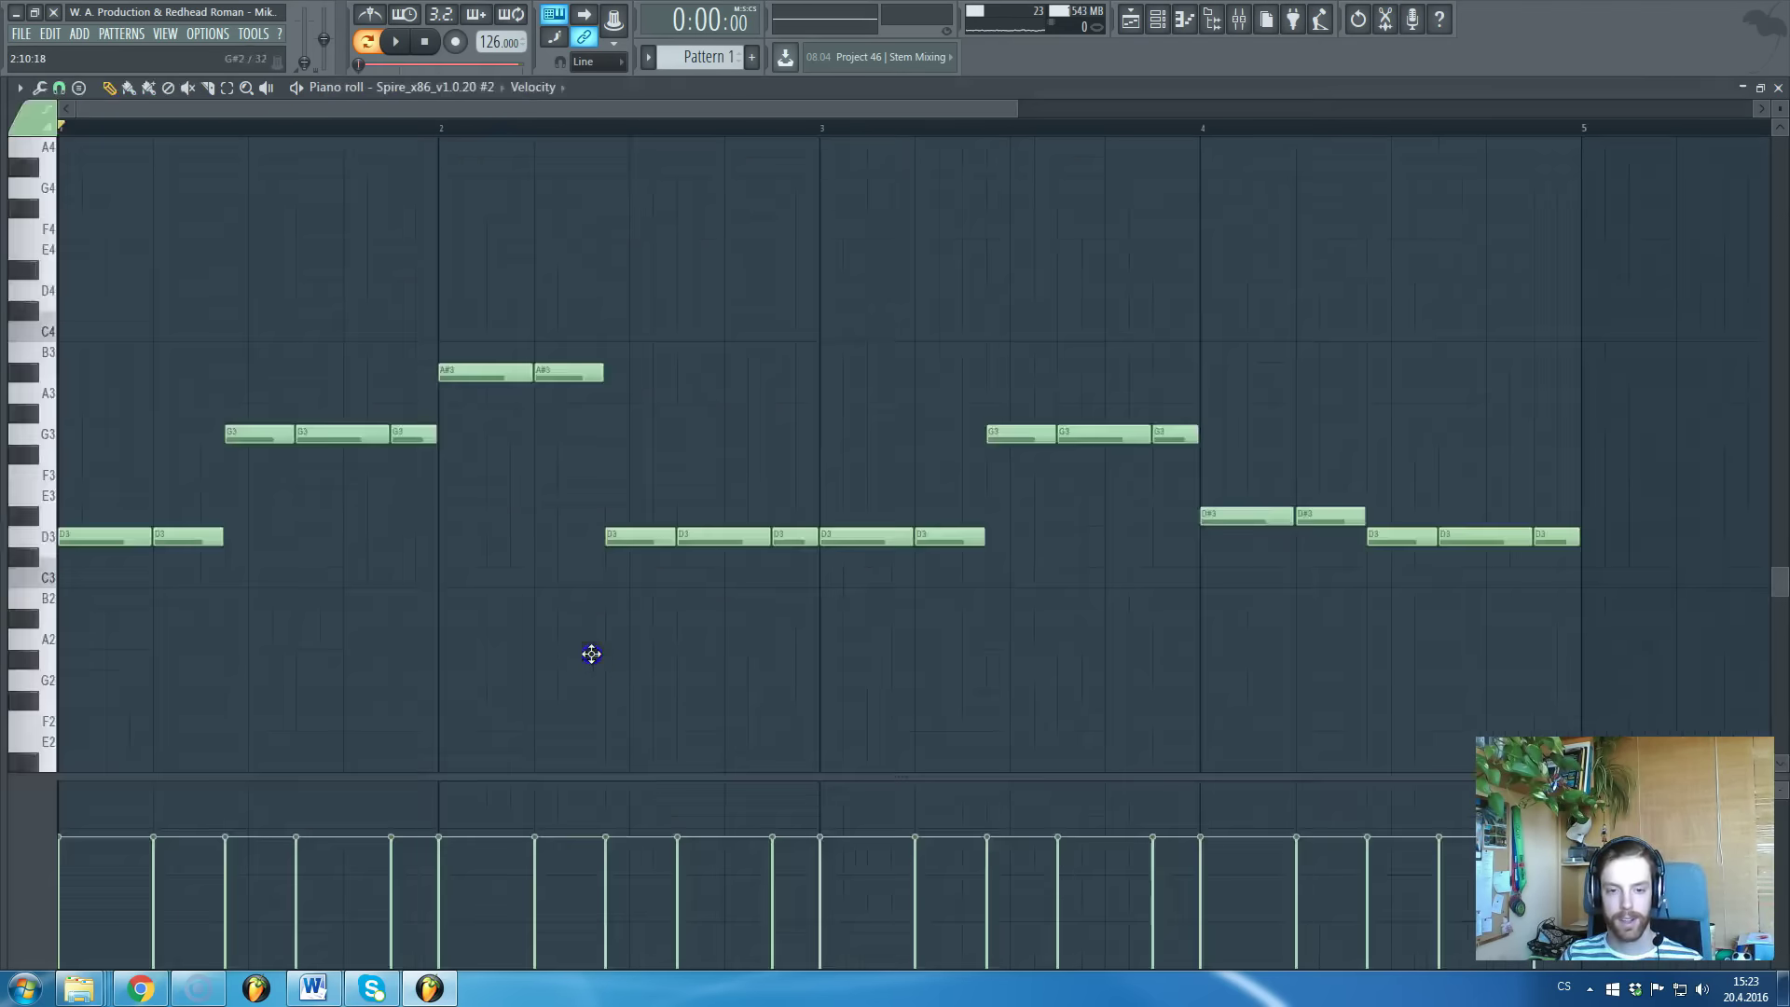
left_click(368, 45)
left_click(536, 126)
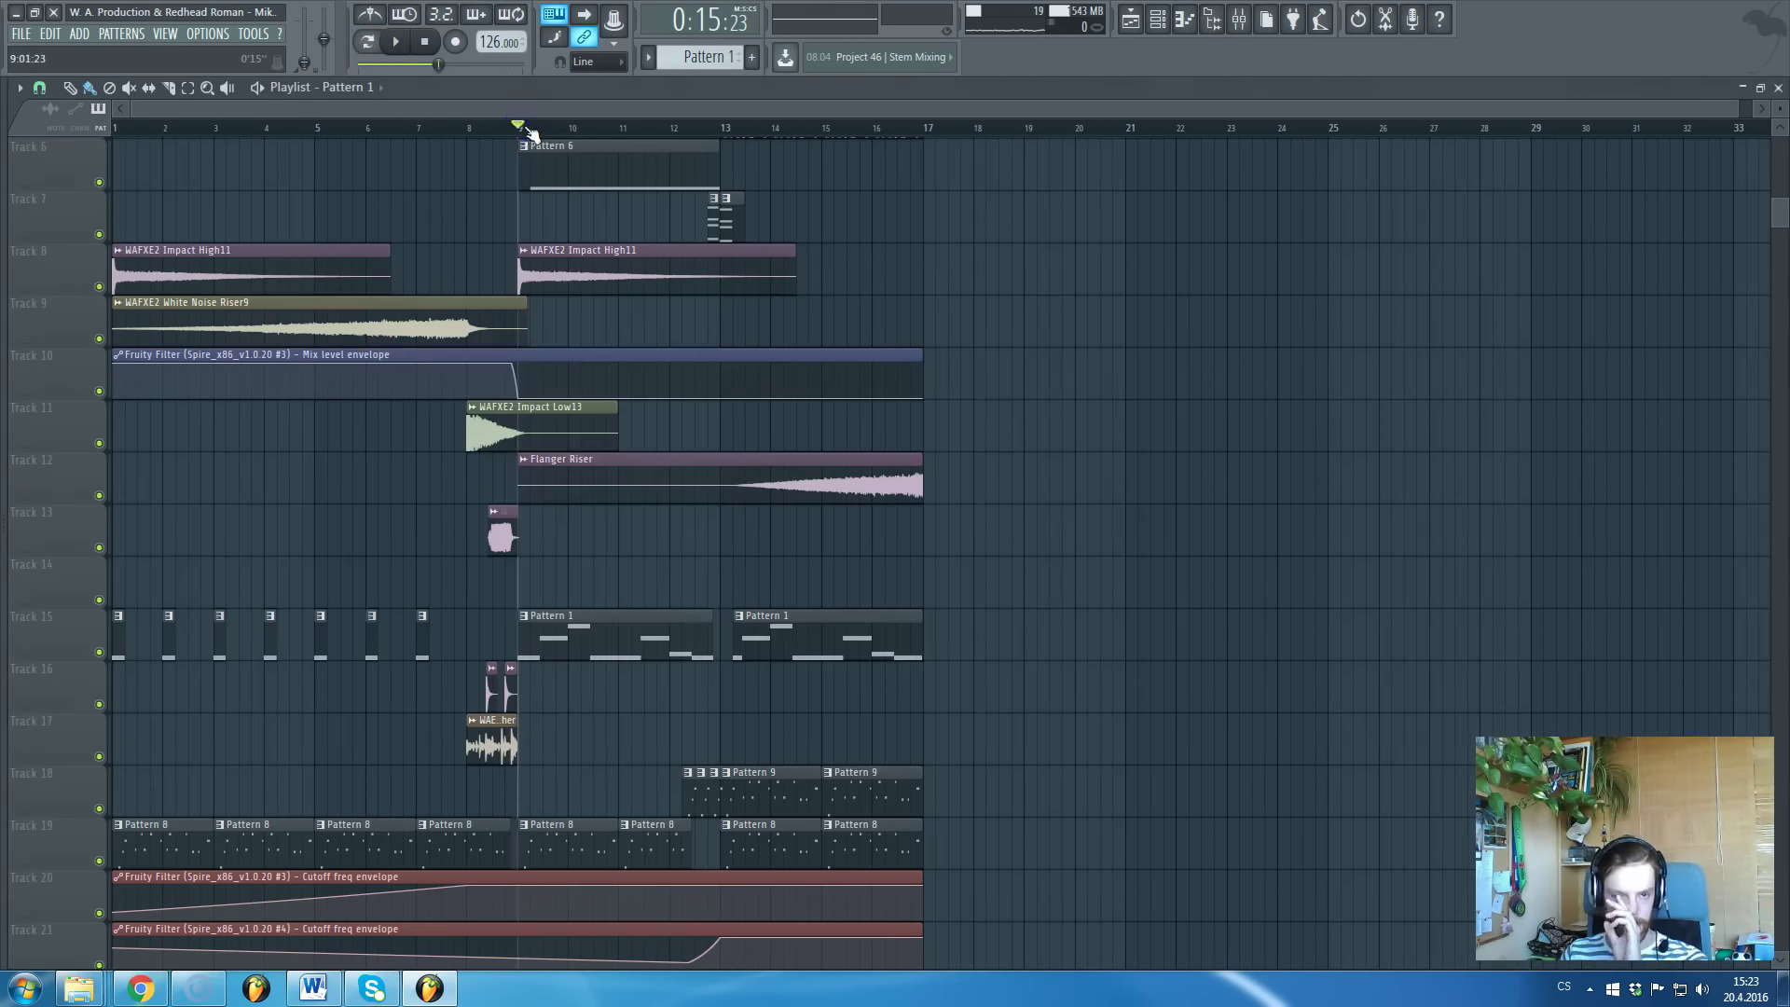
key("F5")
left_click(369, 43)
key("space")
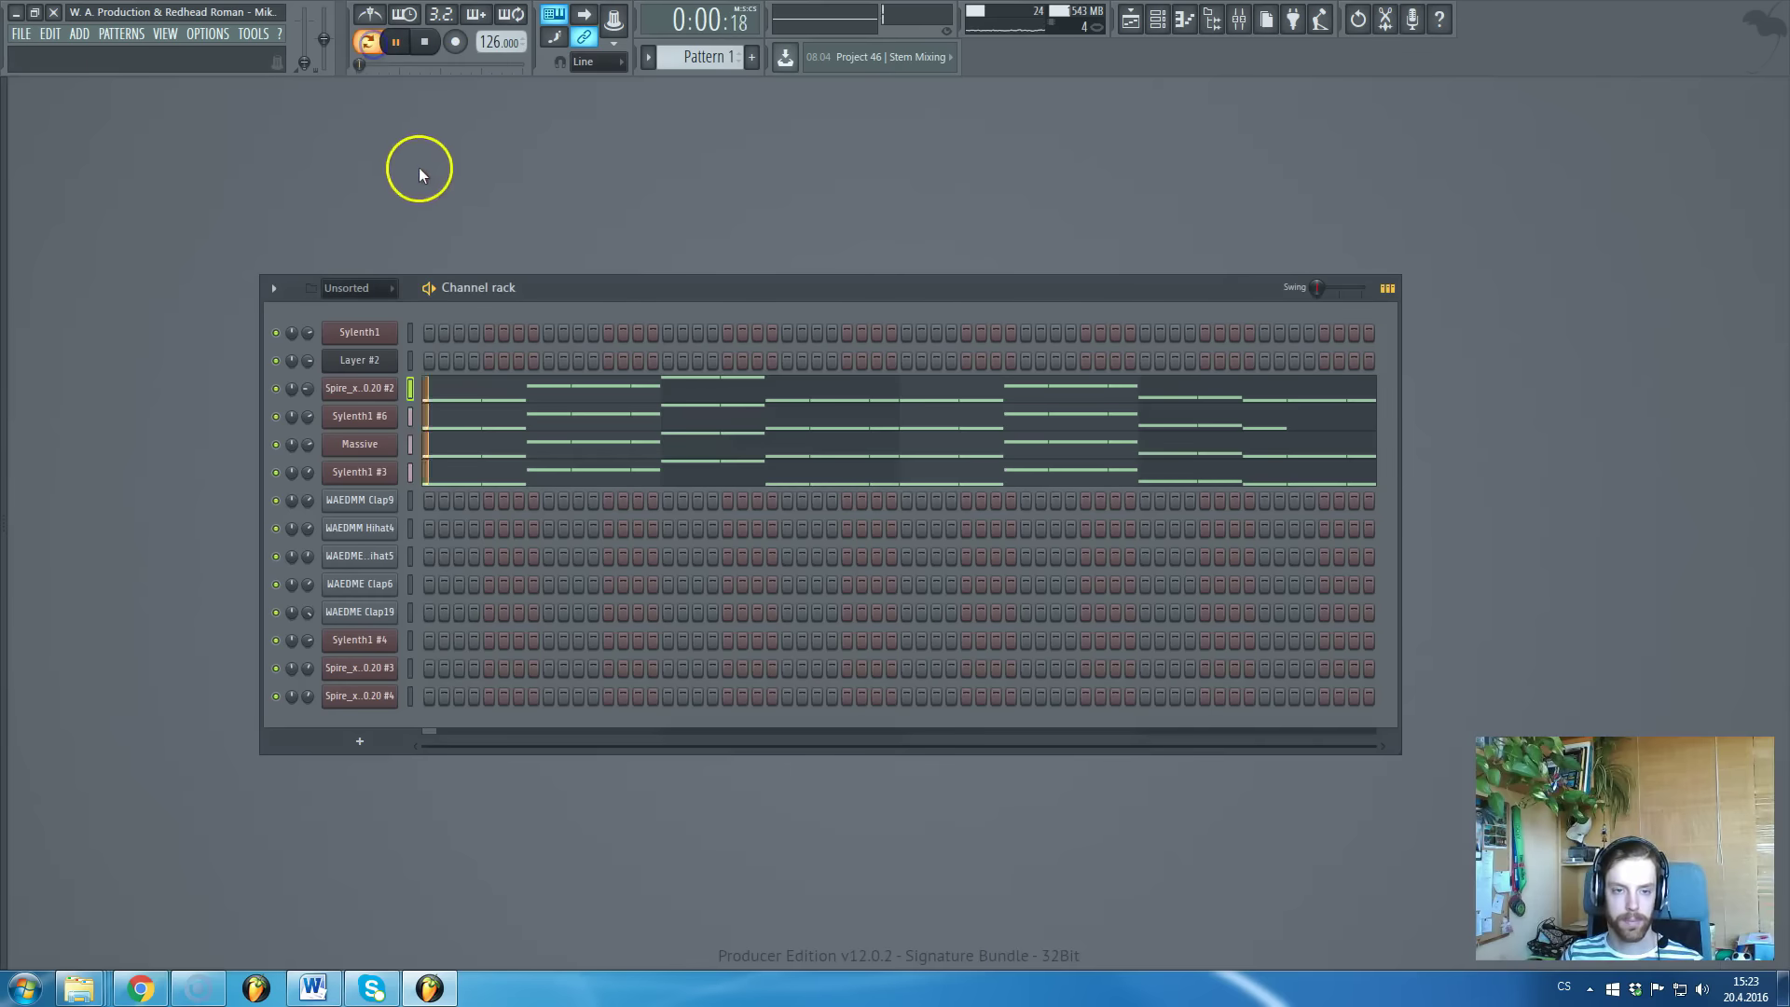
Check the Spire #2 chord notes, then mute the Massive channel and replay the pattern
left_click(602, 387)
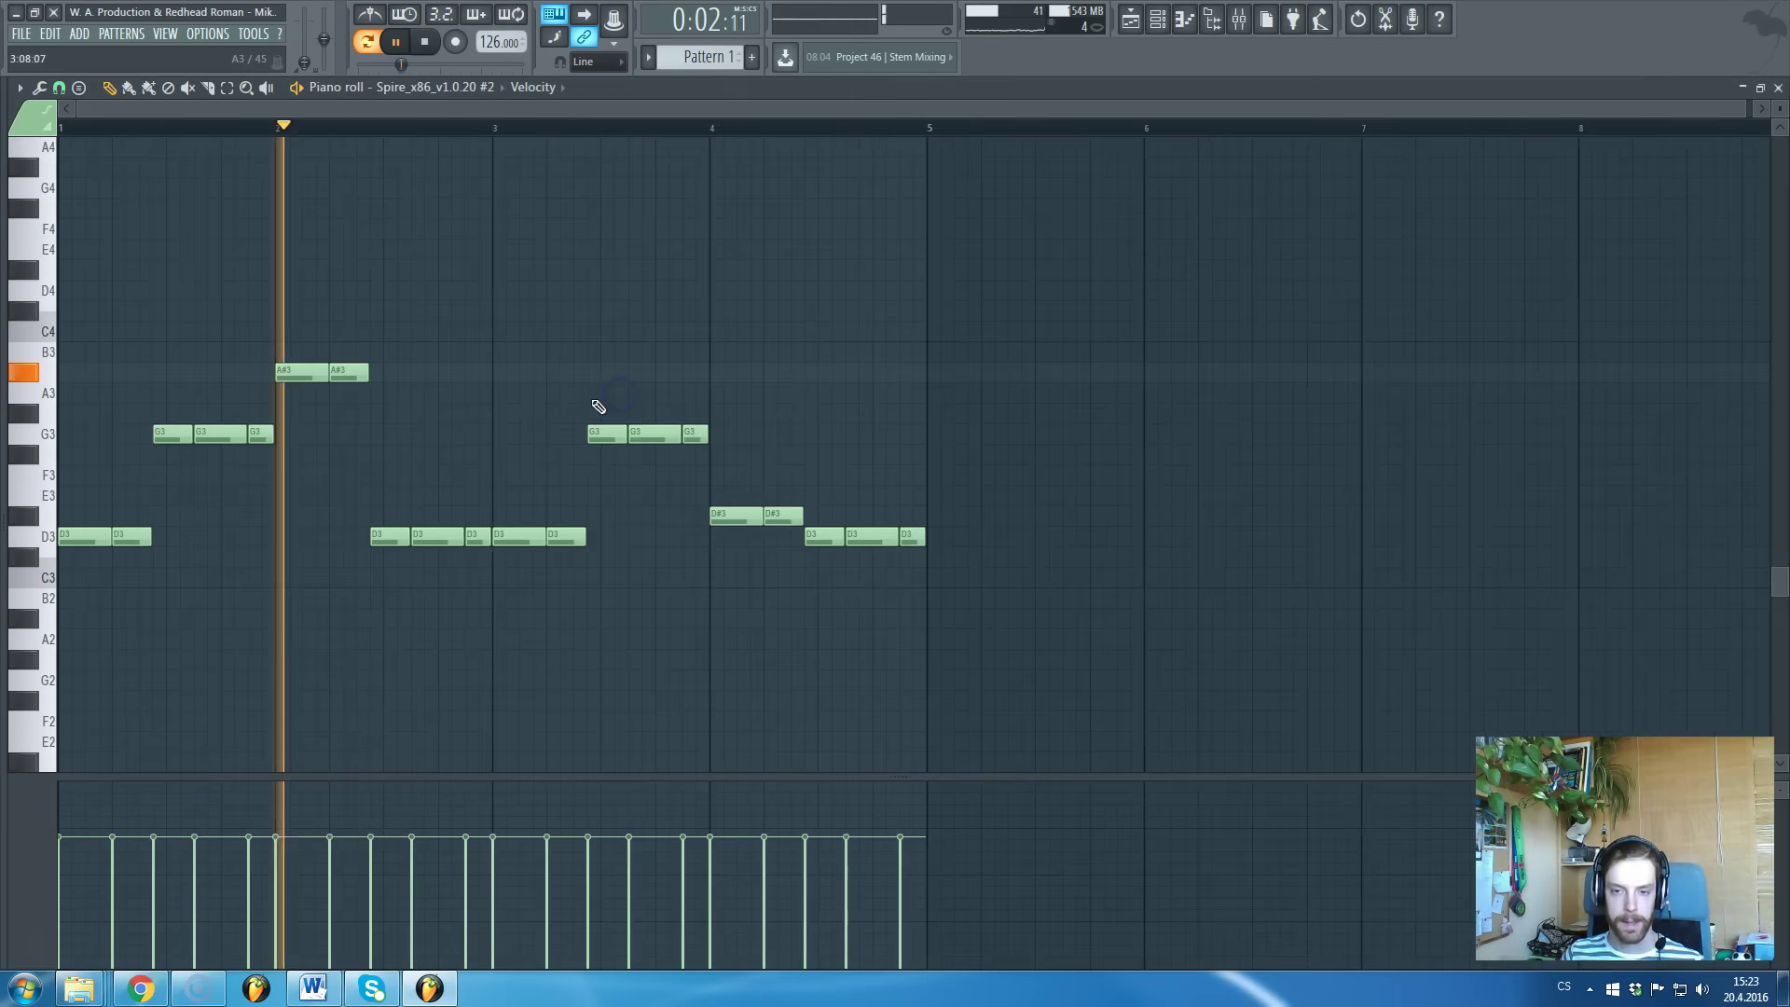
scroll(187, 466, "down", 4)
scroll(112, 438, "up", 3)
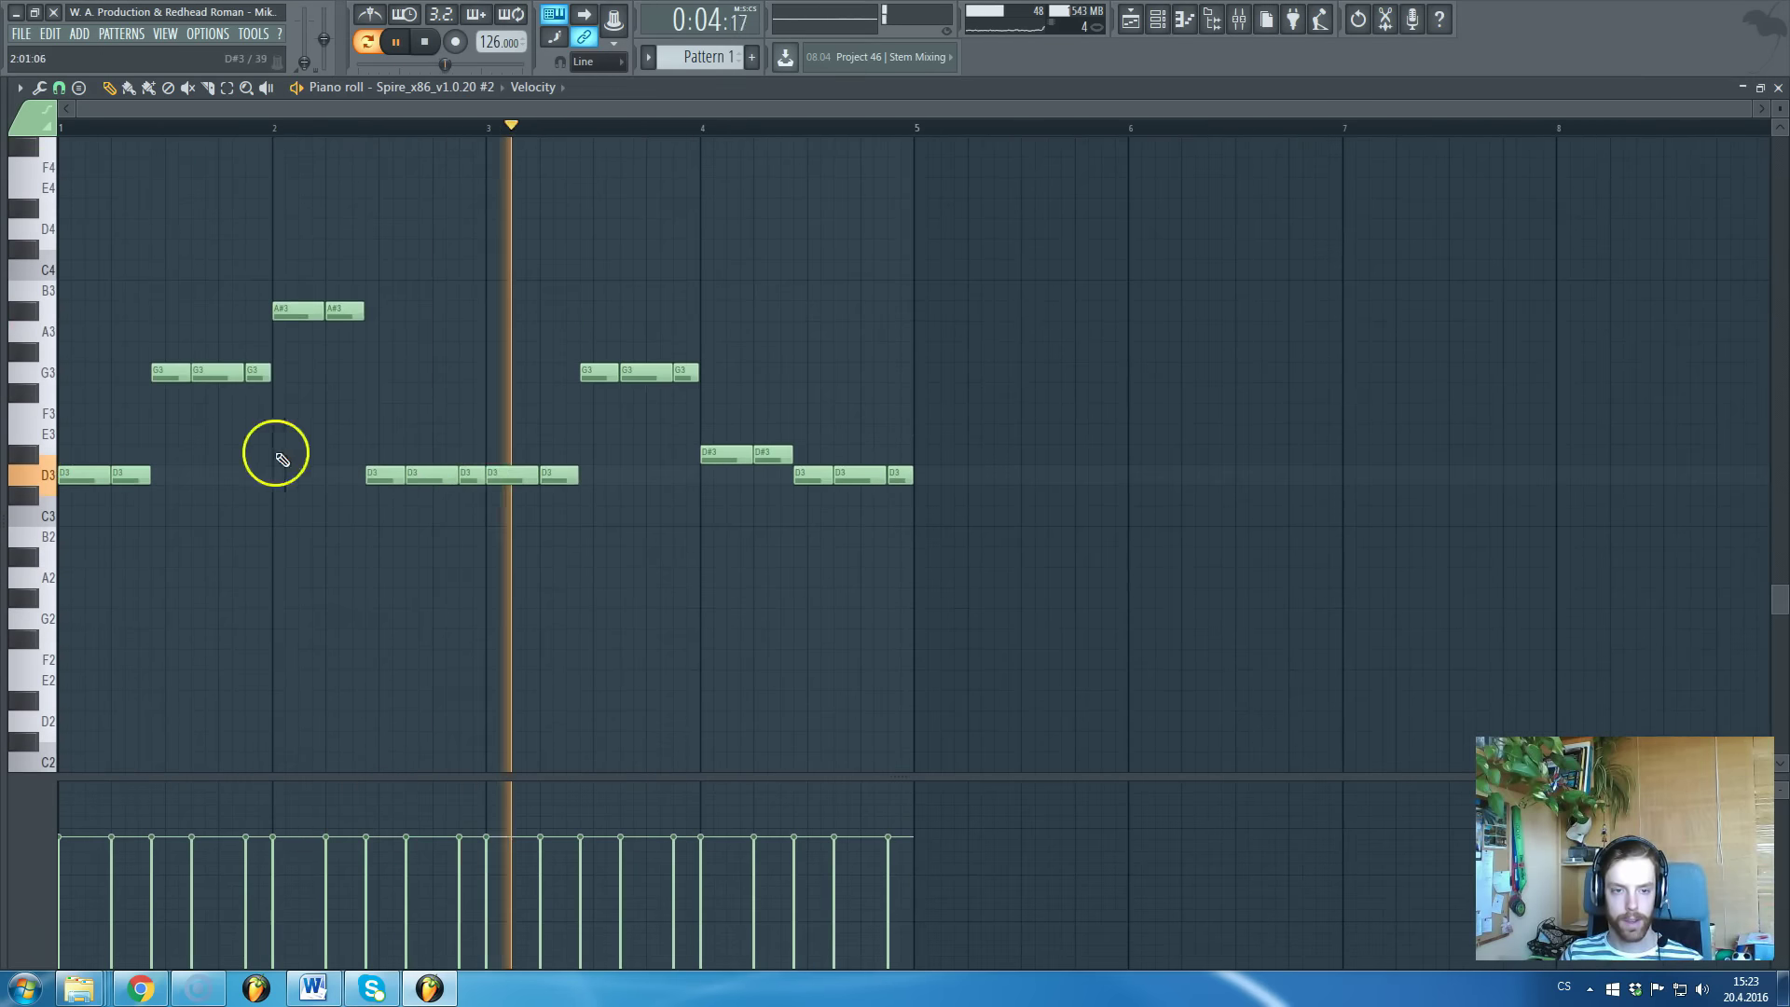
key("F7")
key("space")
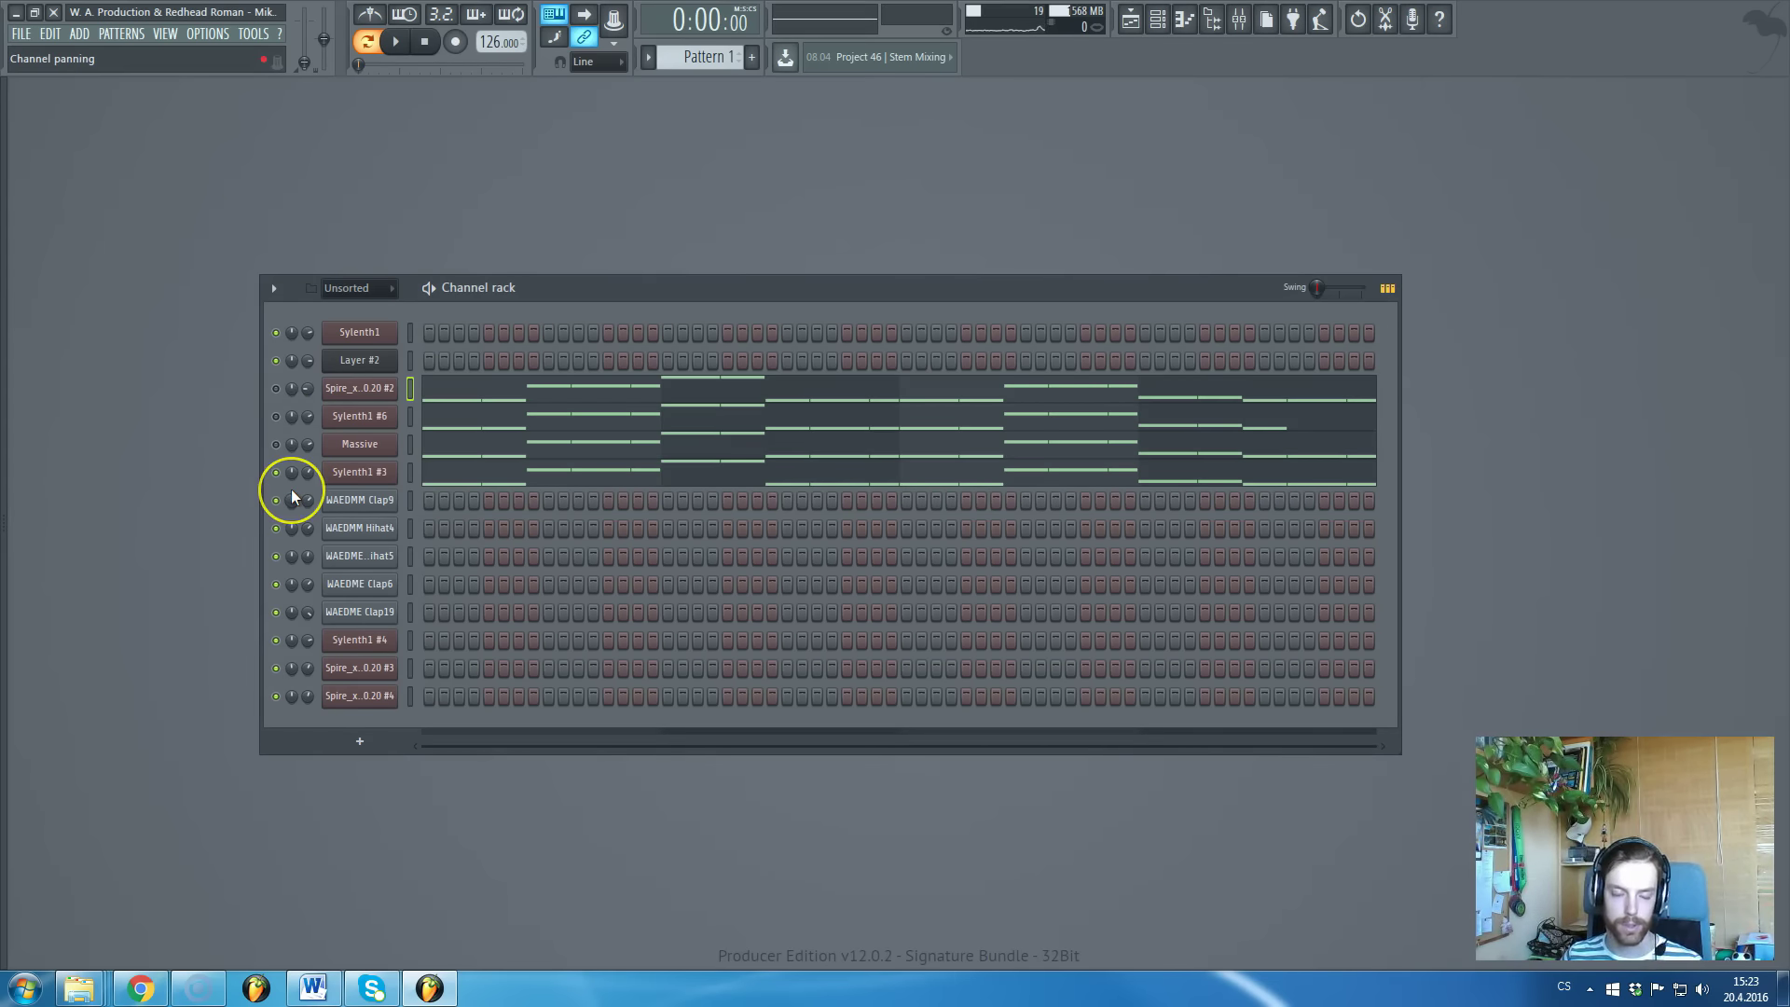
key("space")
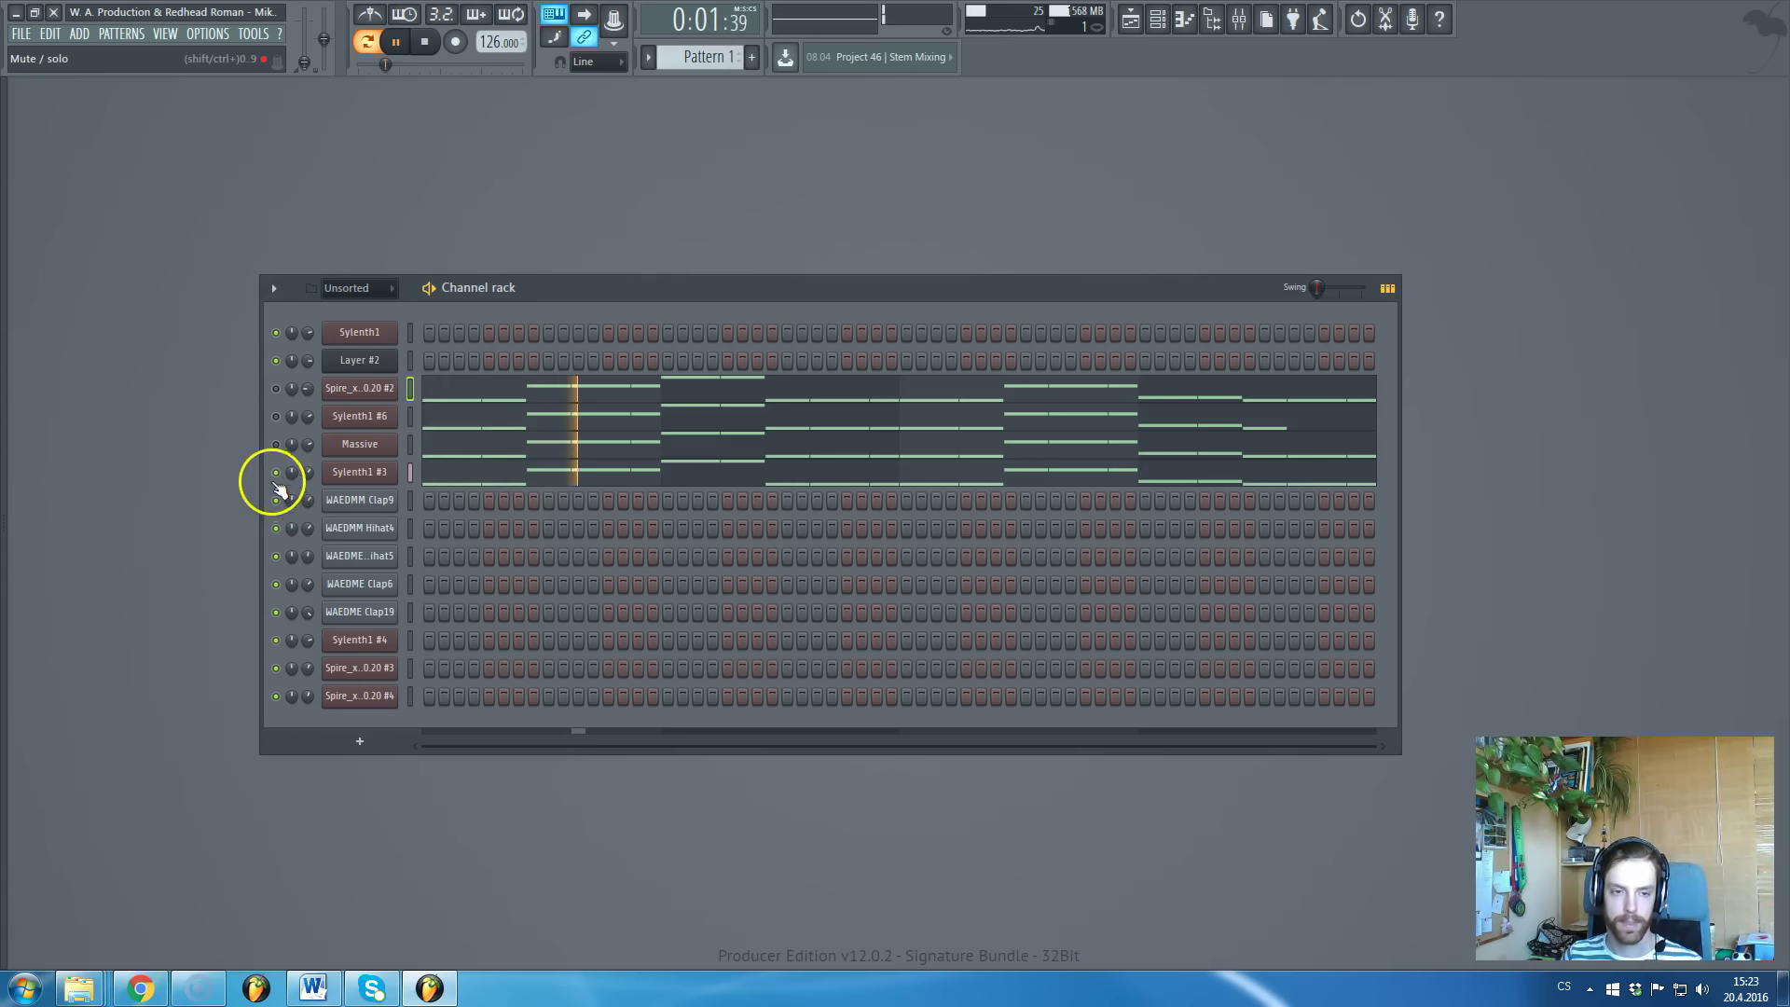
key("space")
left_click(278, 445)
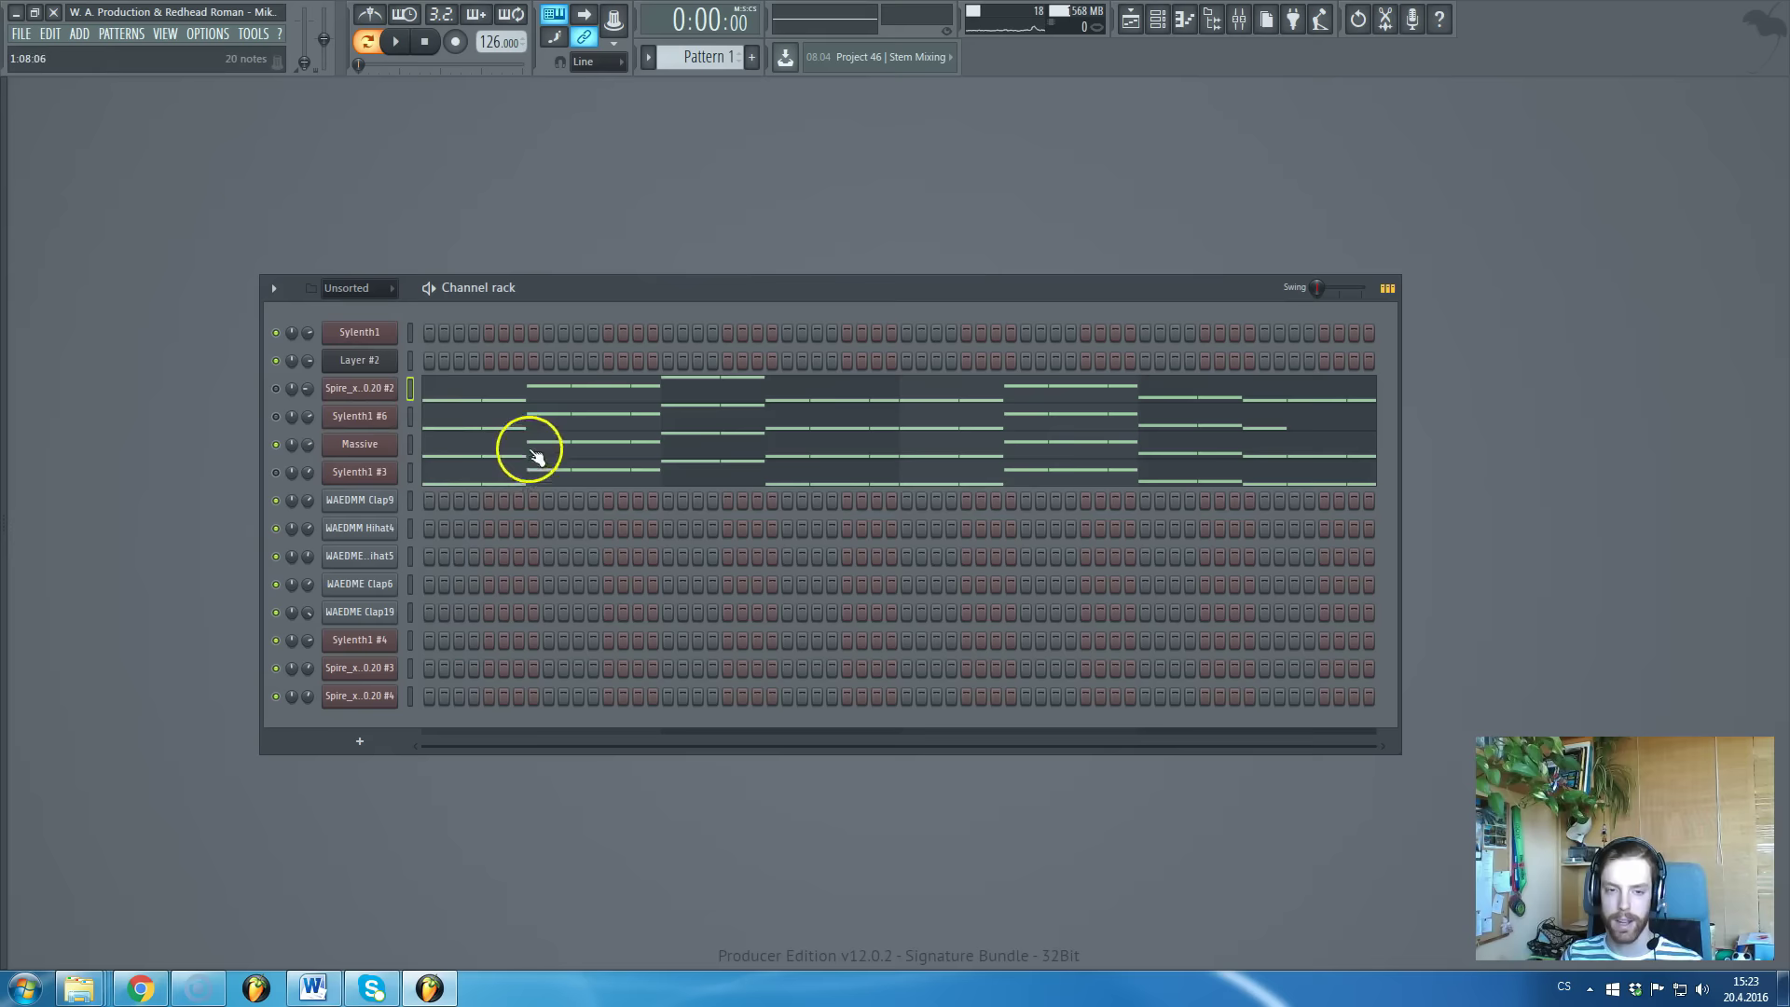
key("space")
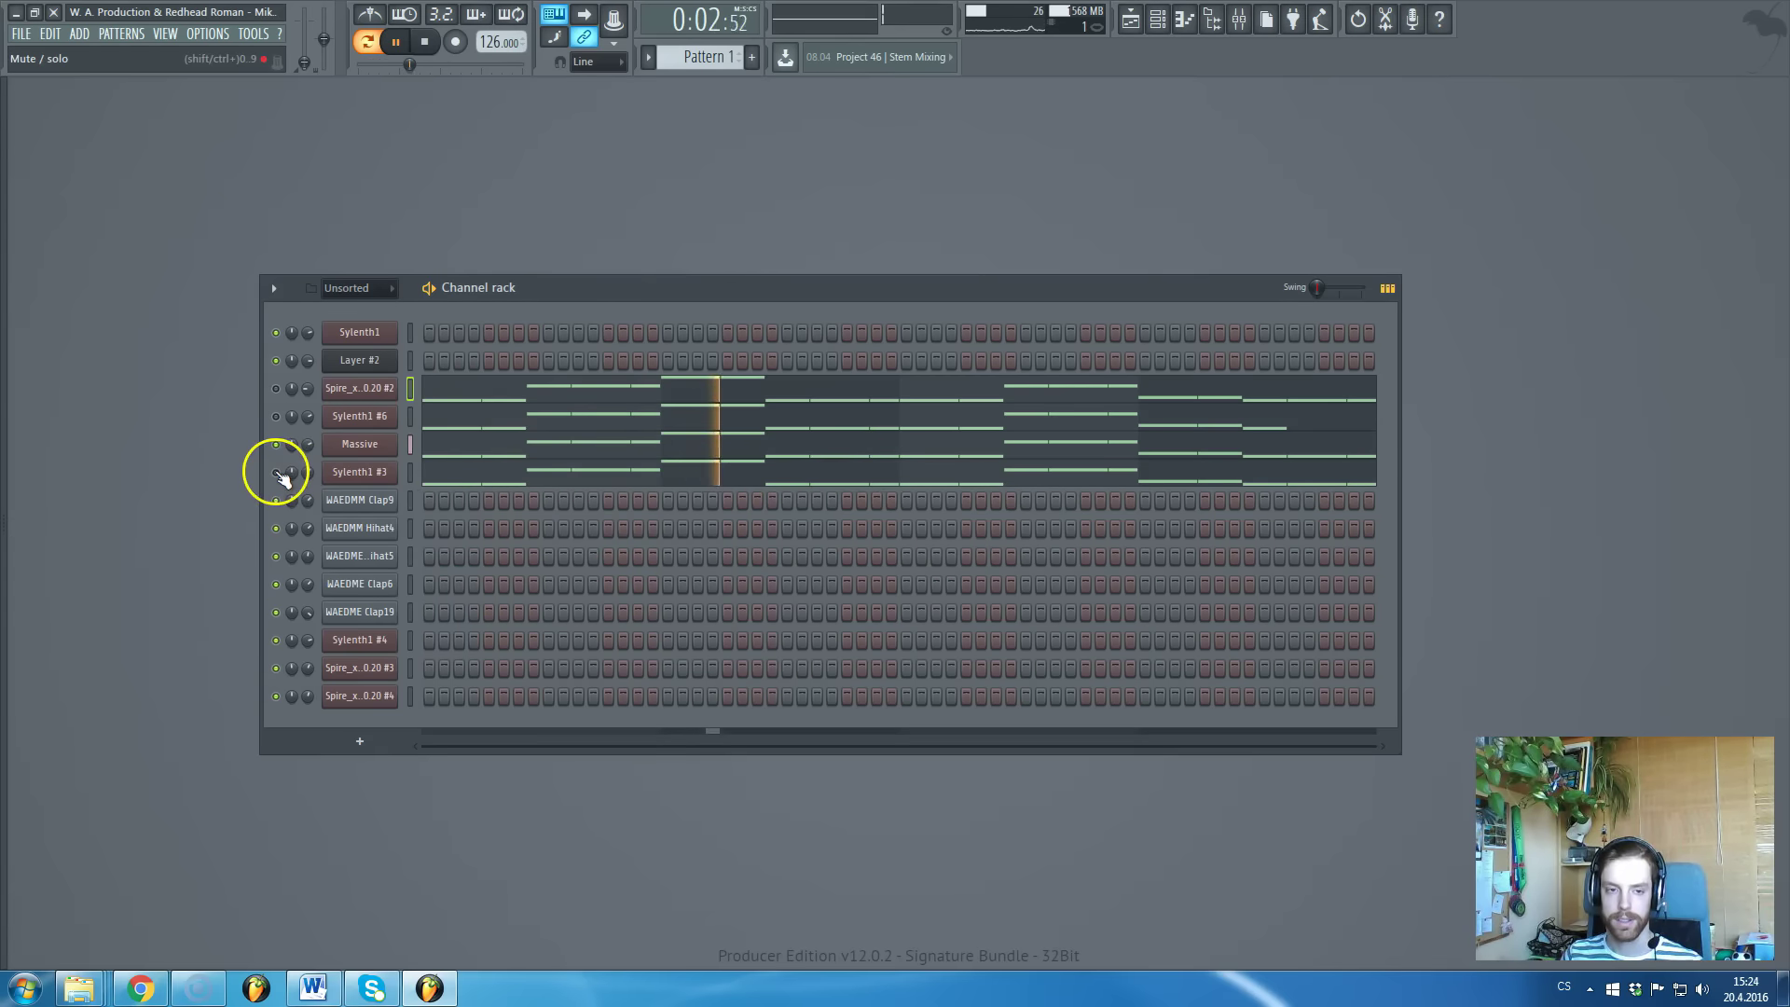
Stop playback and inspect the Sylenth1 #3 synth settings
key("space")
left_click(340, 473)
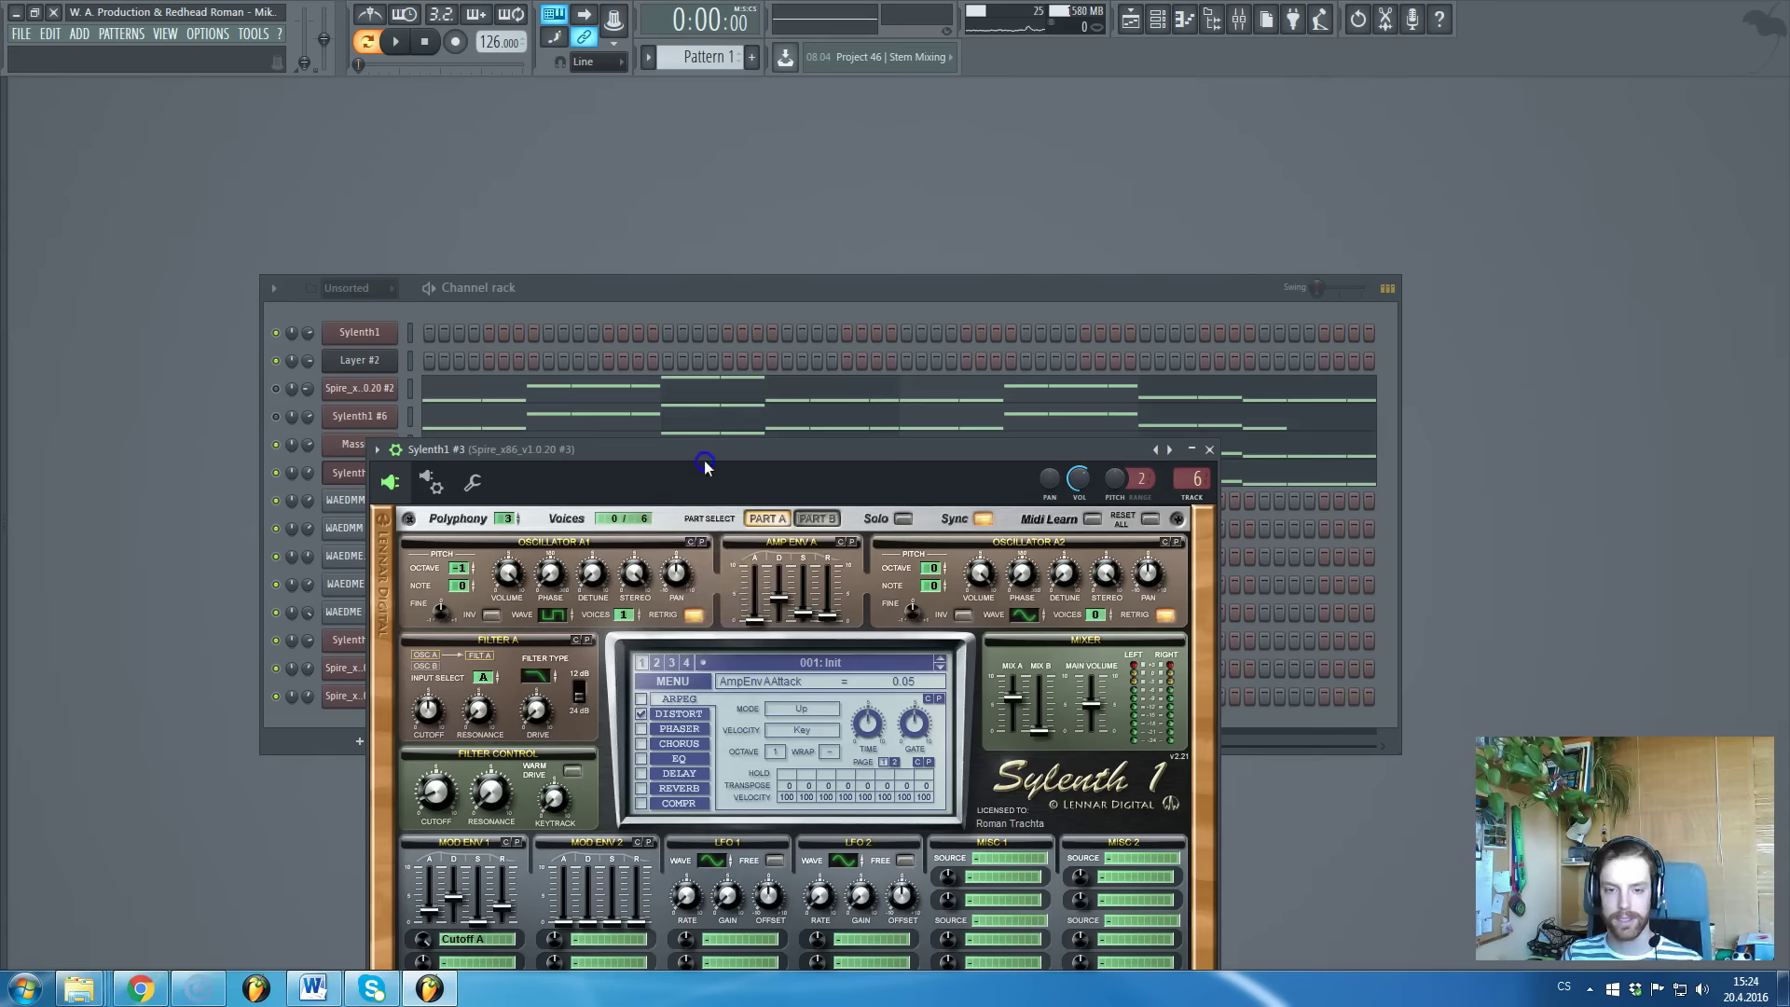
left_click_drag(704, 467, 768, 429)
left_click(354, 473)
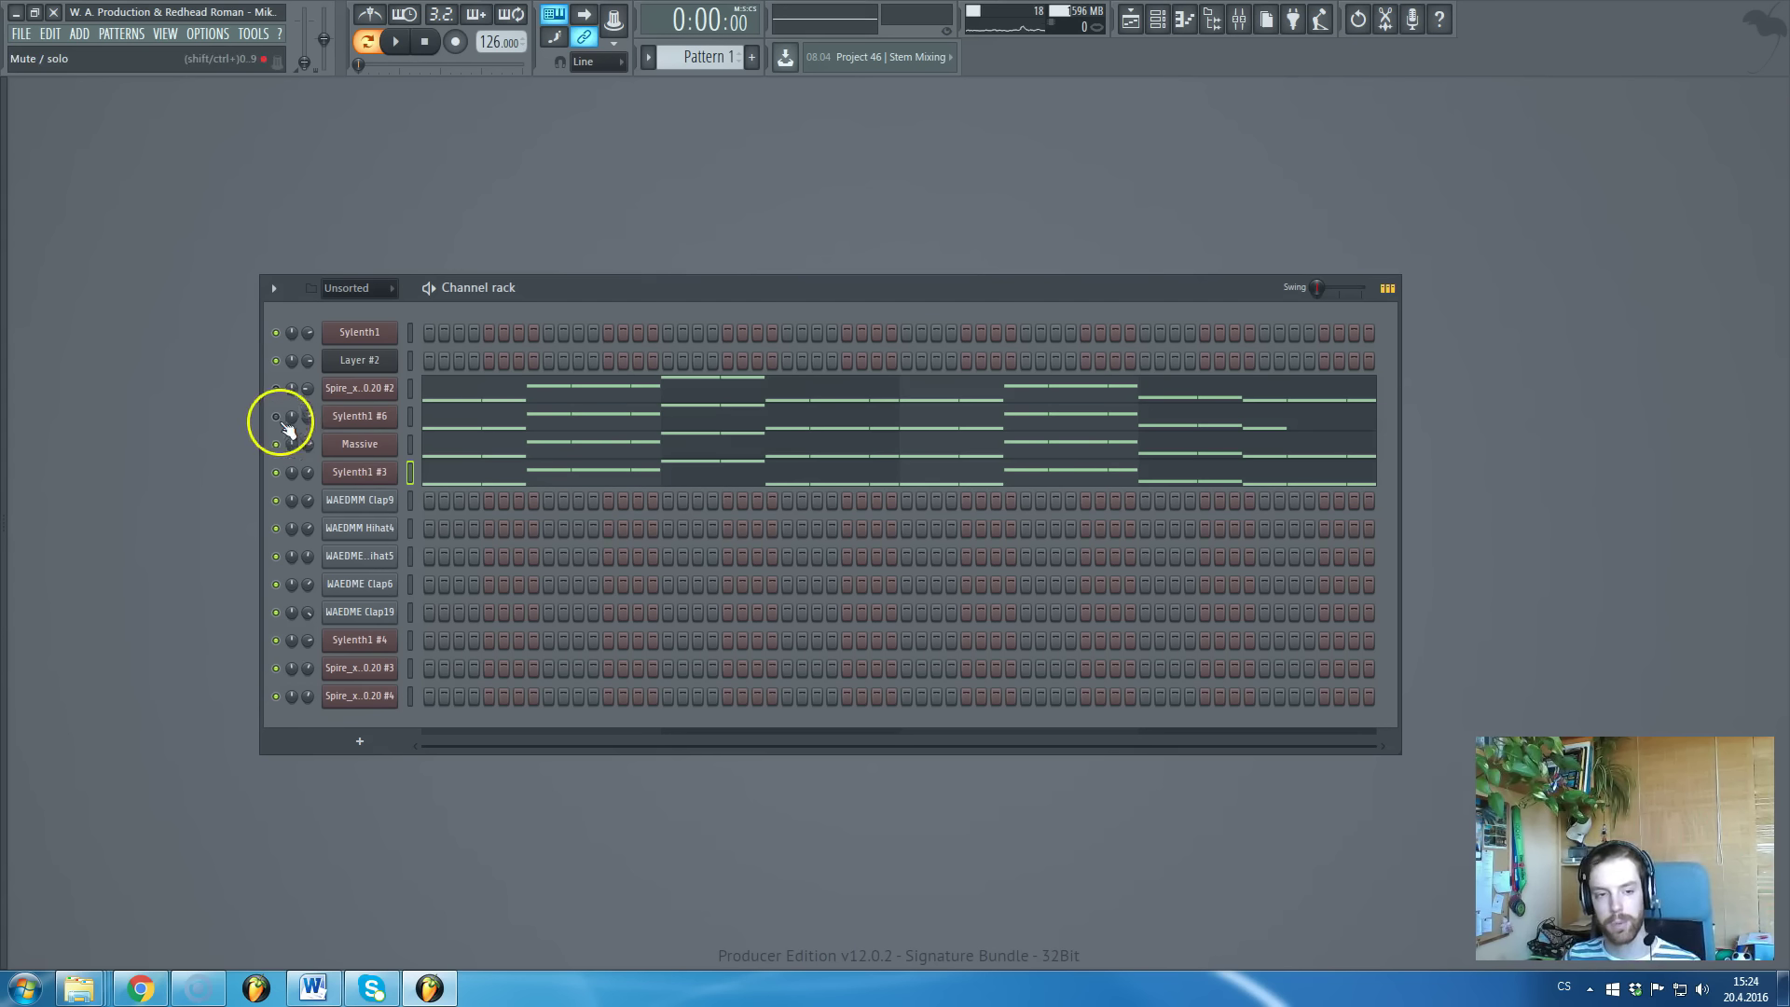
Audition the chord pattern and mute the Sylenth1 #6 channel
mouse_move(424, 438)
left_mouse_down()
mouse_move(388, 451)
mouse_move(399, 425)
left_mouse_up()
key("space")
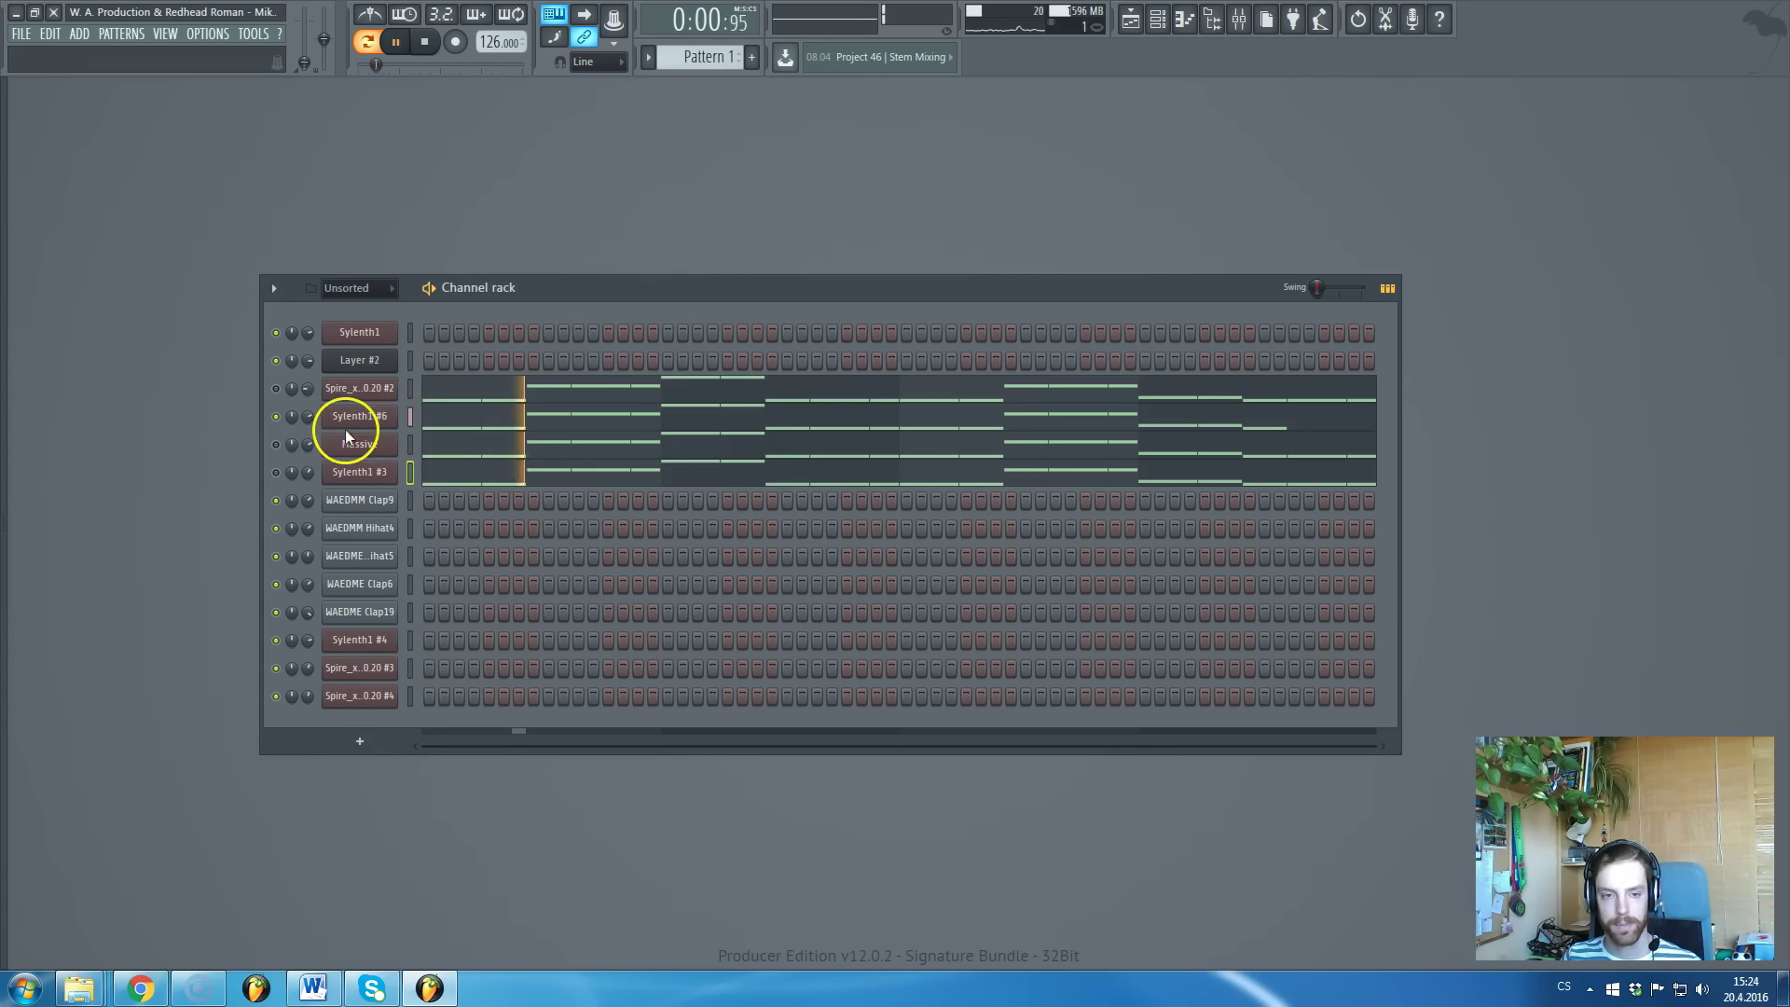
key("space")
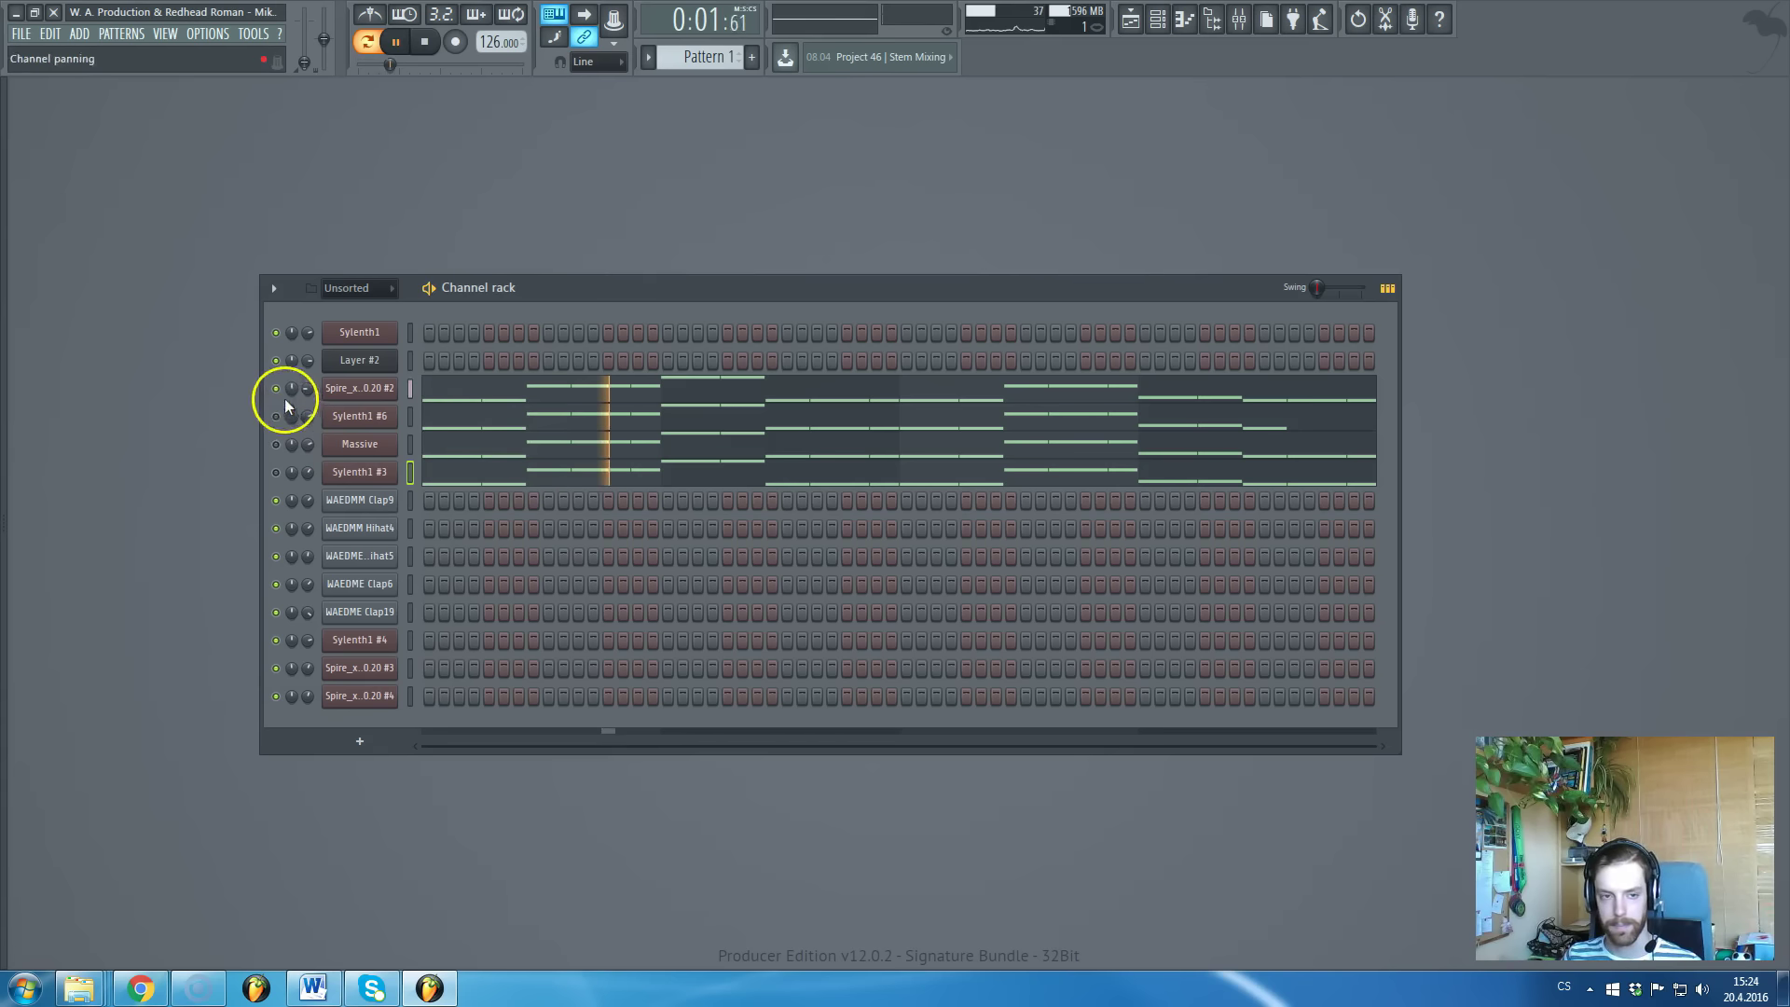
left_click(275, 416)
key("space")
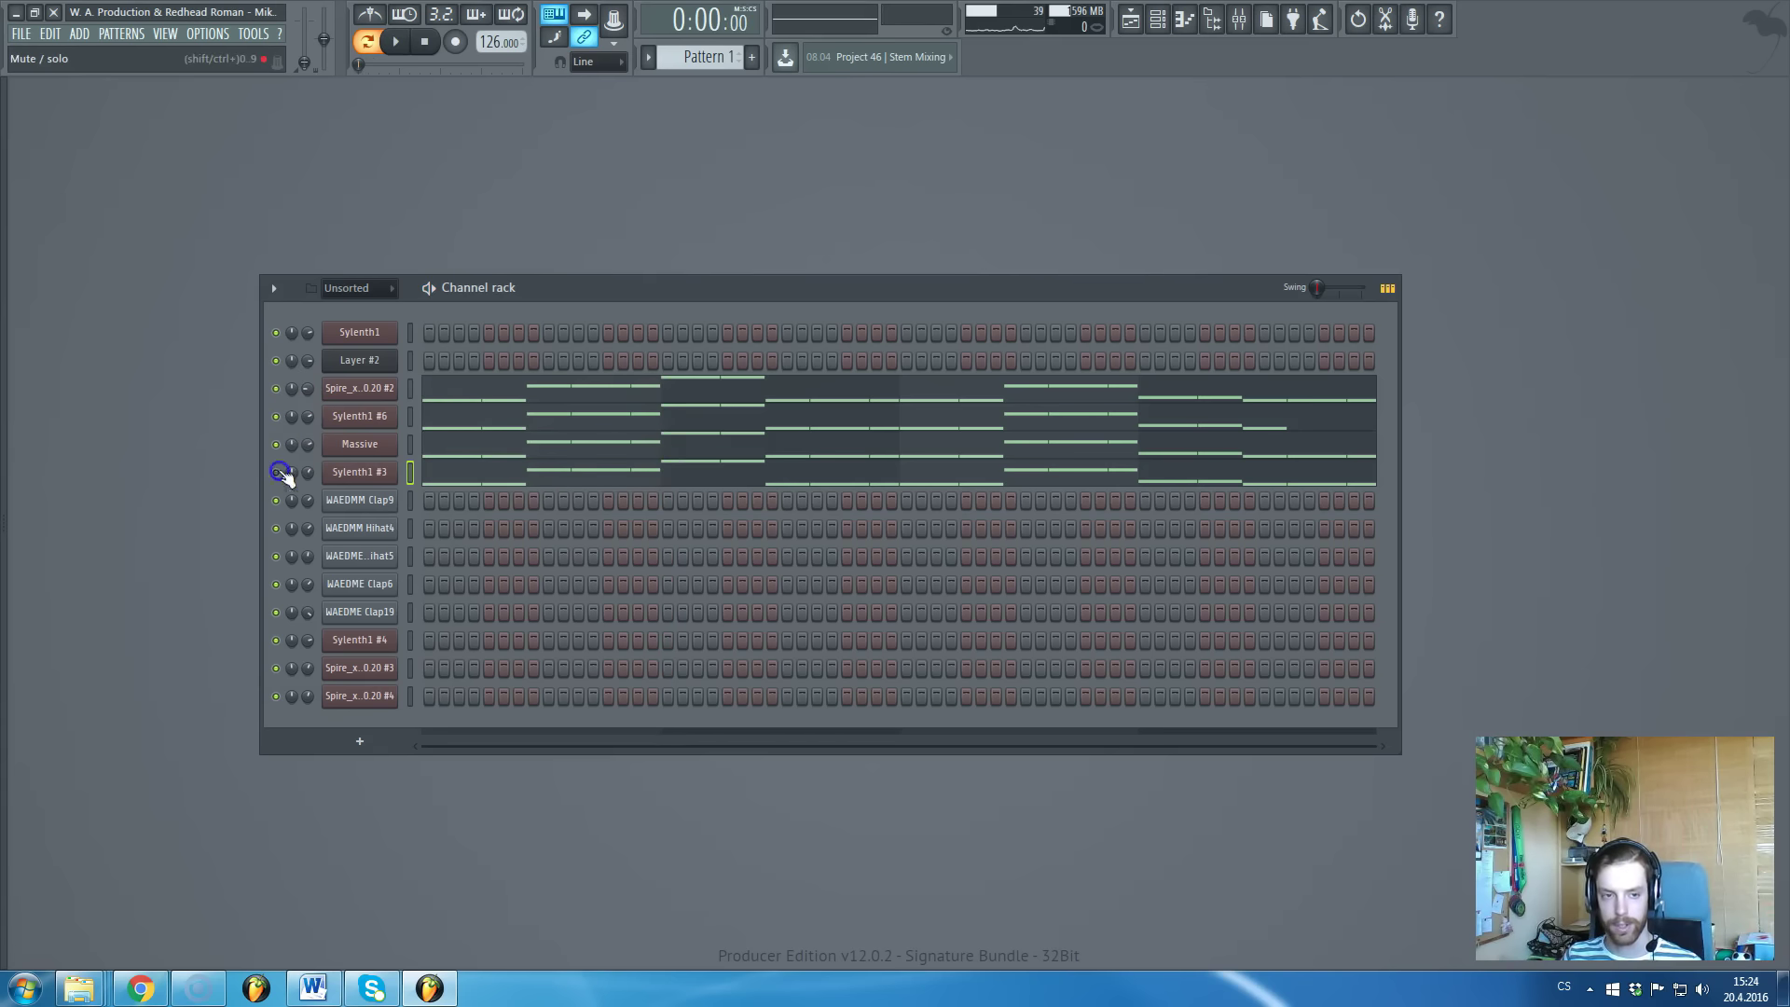
Show the playlist, set the song position to bar 9, and scroll through the drop's tracks
key("F5")
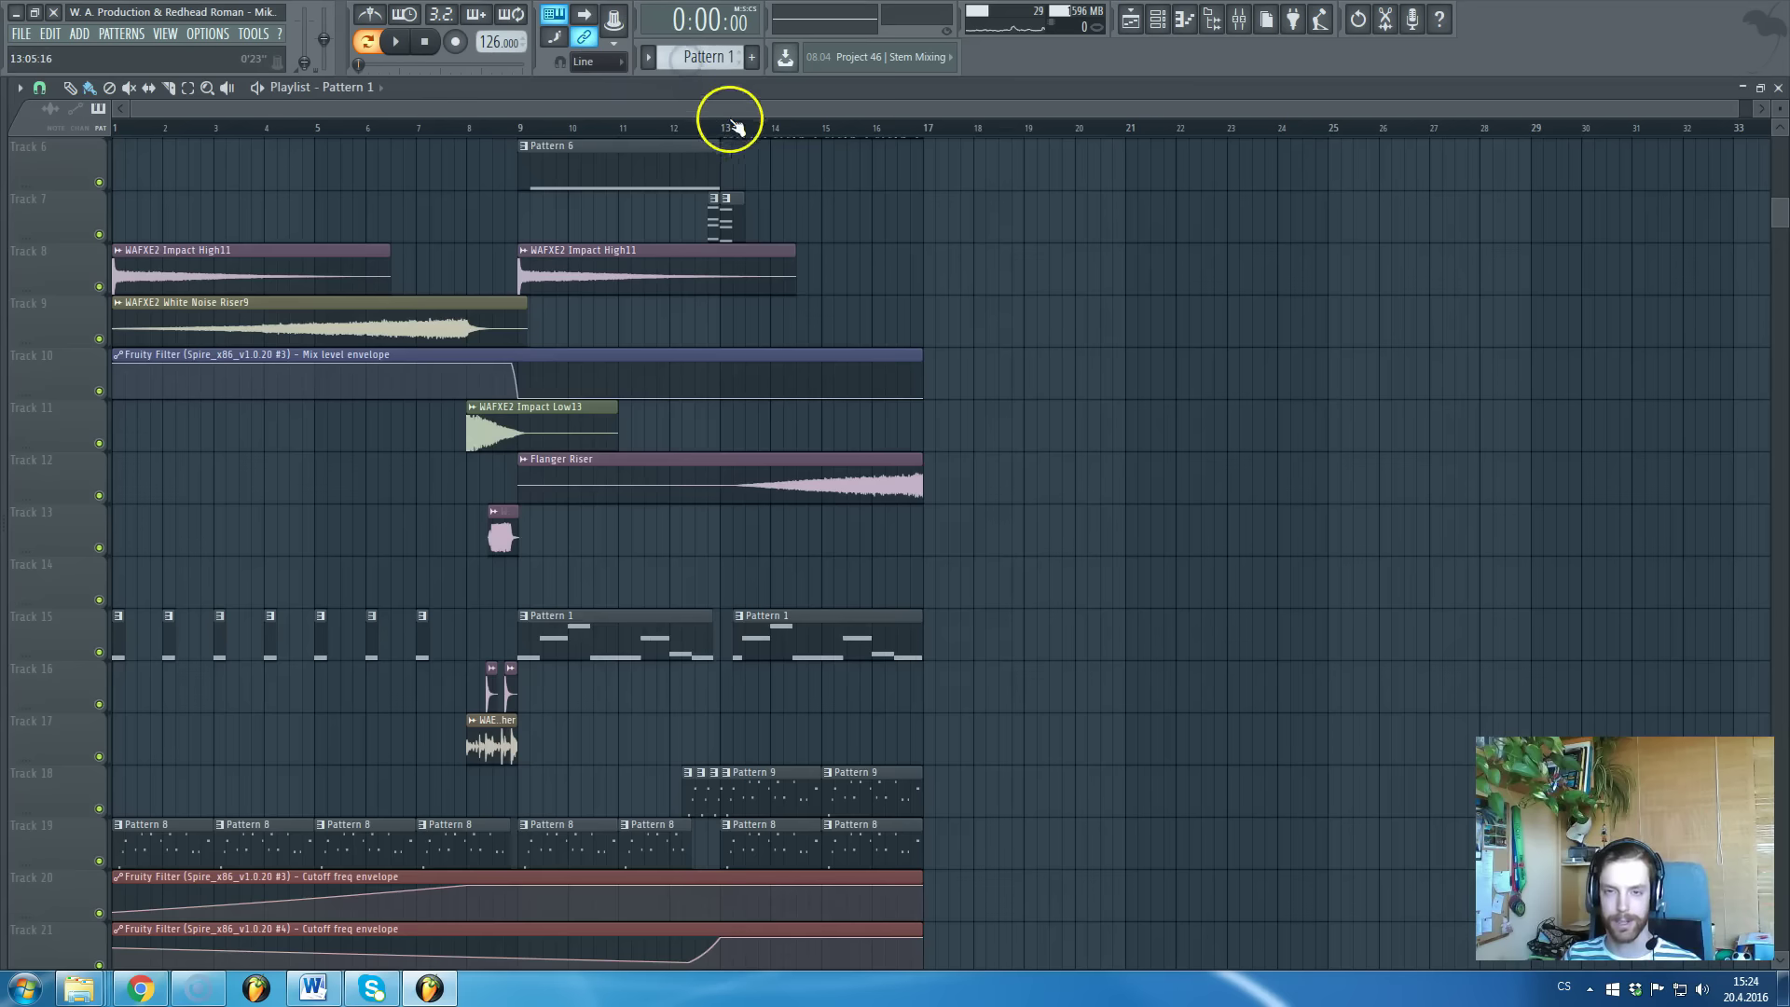
left_click(522, 135)
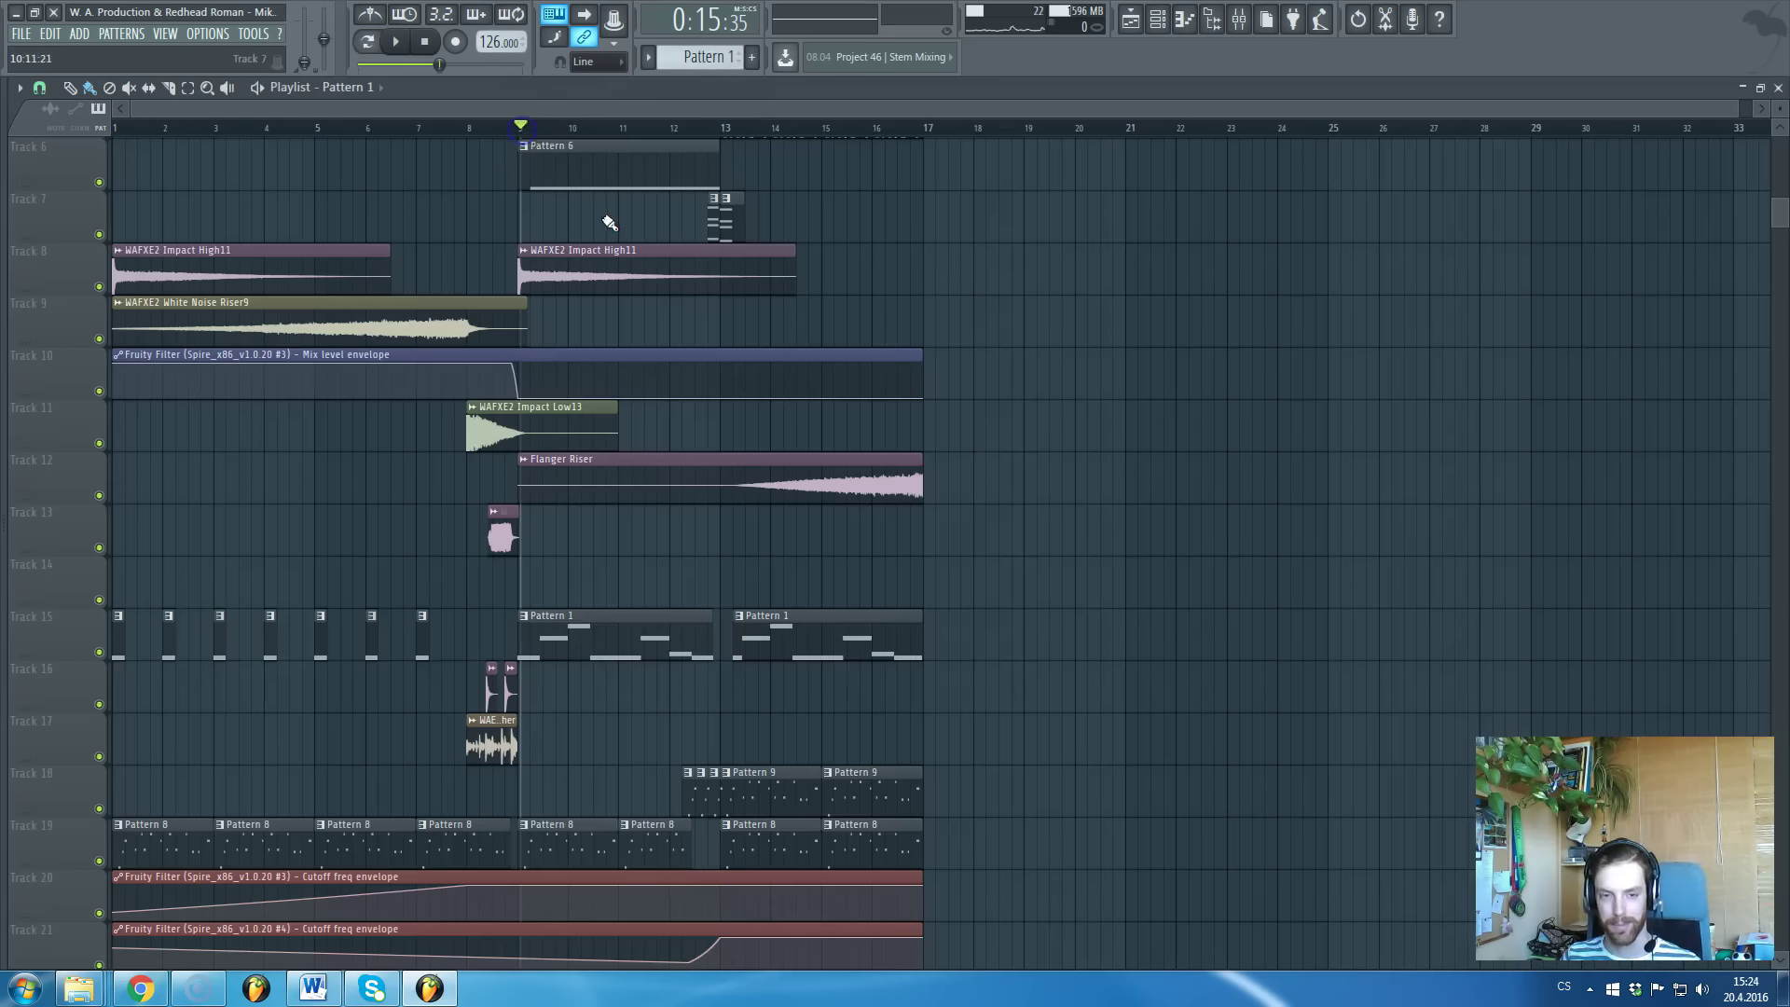
scroll(640, 404, "down", 7)
scroll(541, 459, "up", 3, "ctrl")
scroll(448, 289, "up", 2, "ctrl")
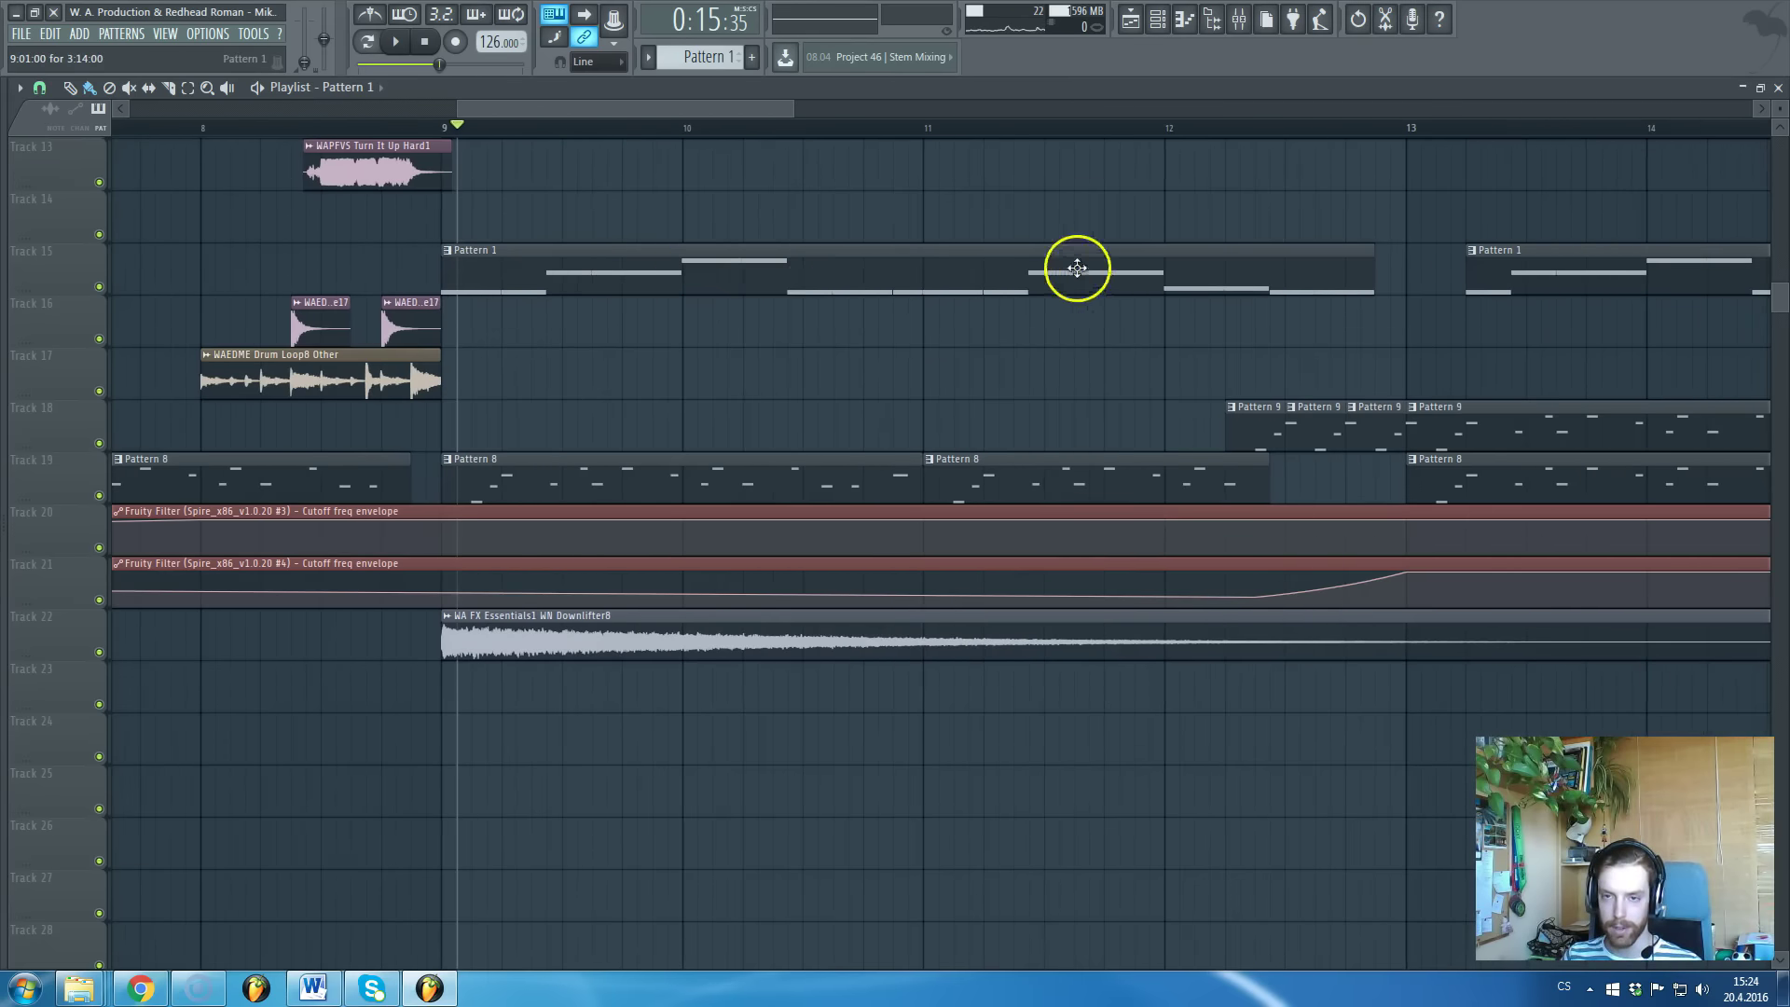
scroll(1015, 304, "down", 2)
scroll(482, 592, "up", 3)
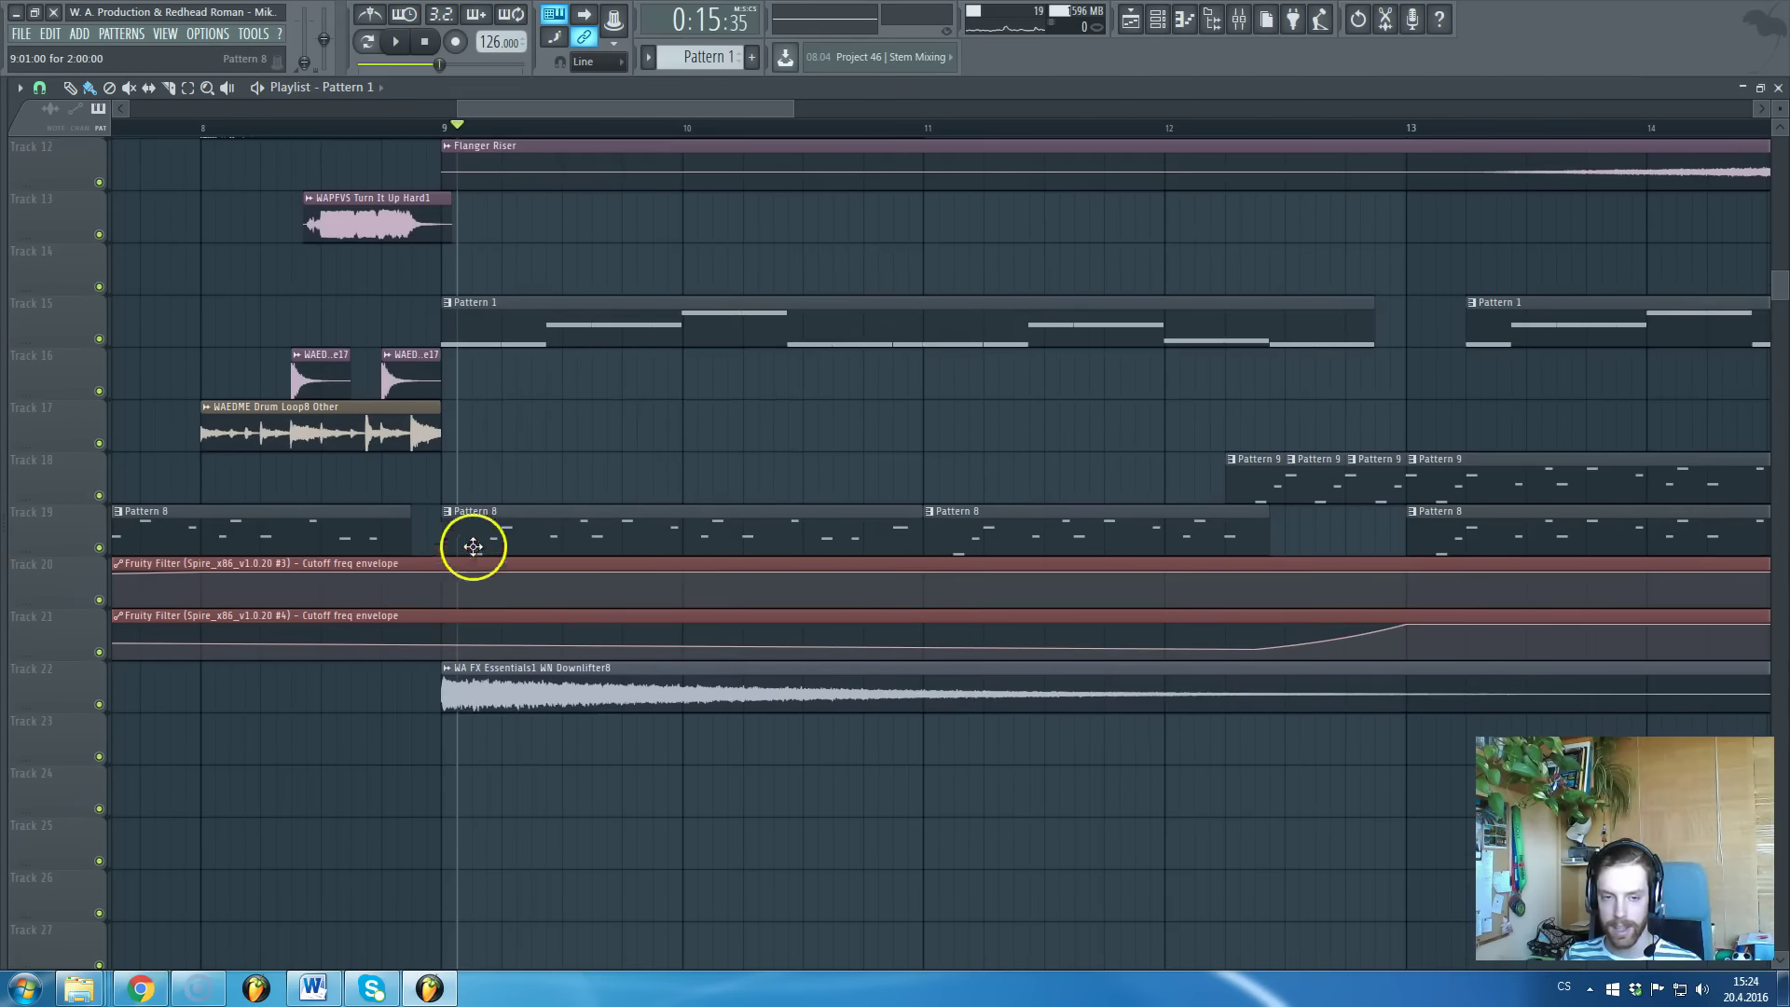
scroll(616, 522, "up", 2)
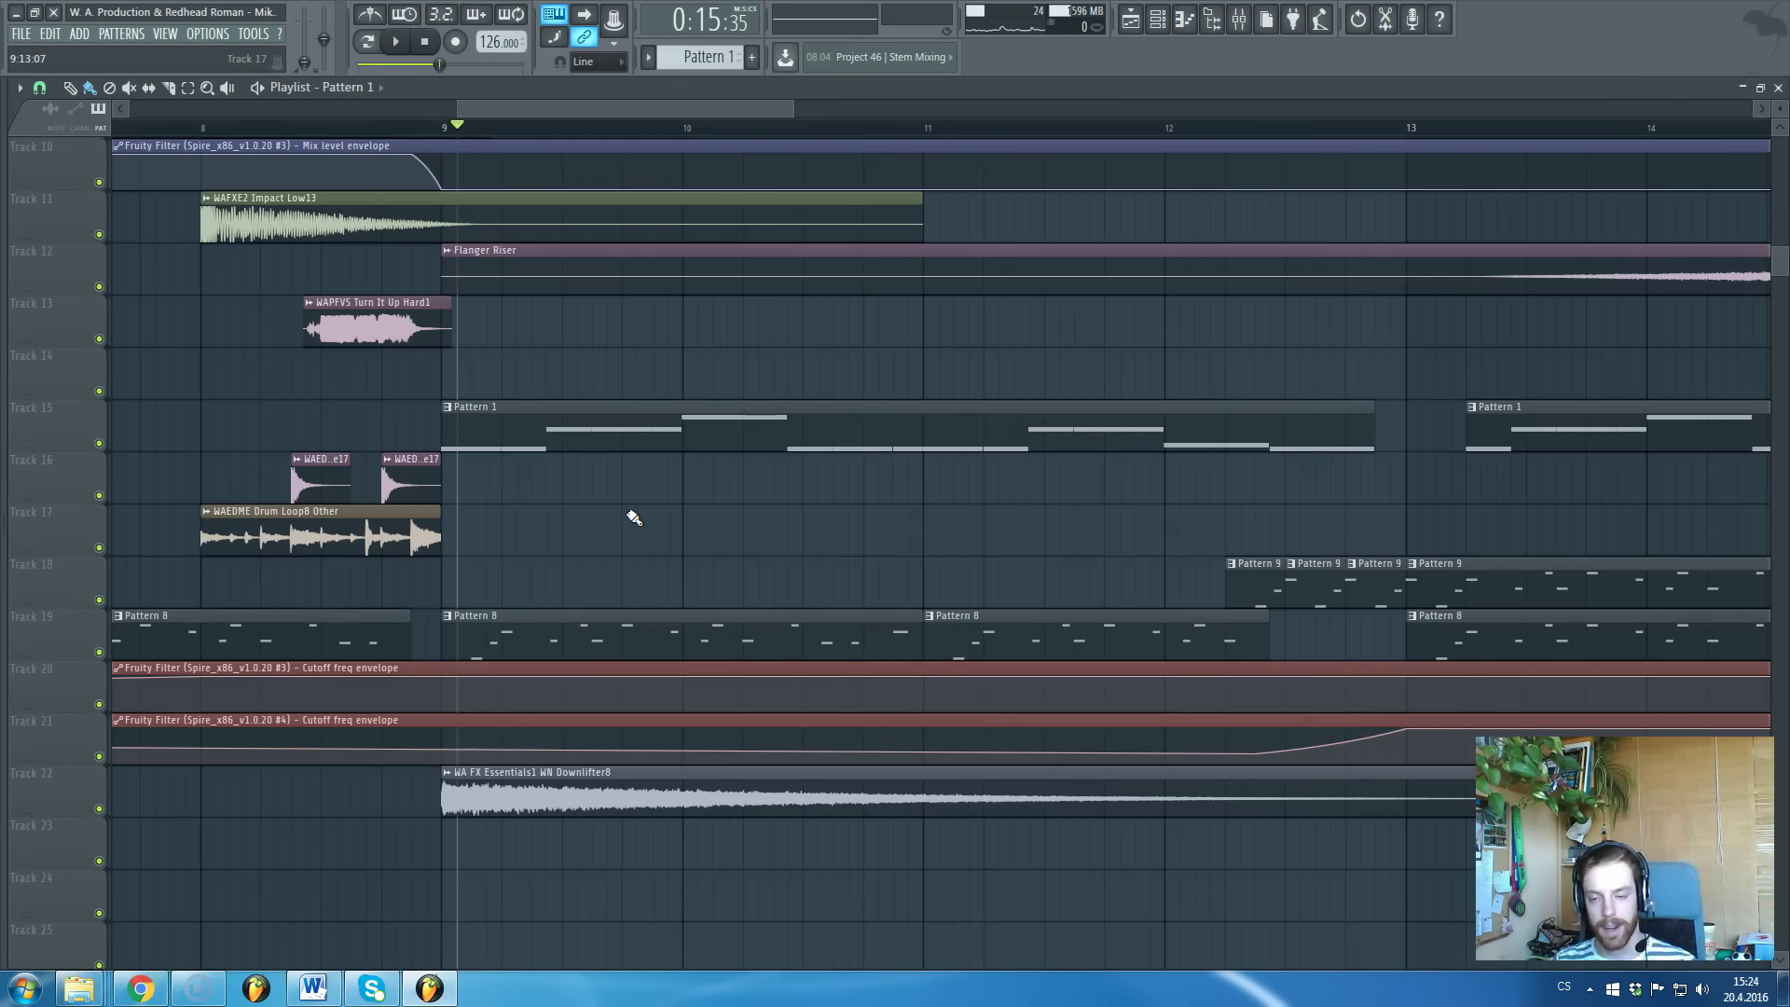
scroll(616, 504, "up", 2)
scroll(610, 532, "down", 1)
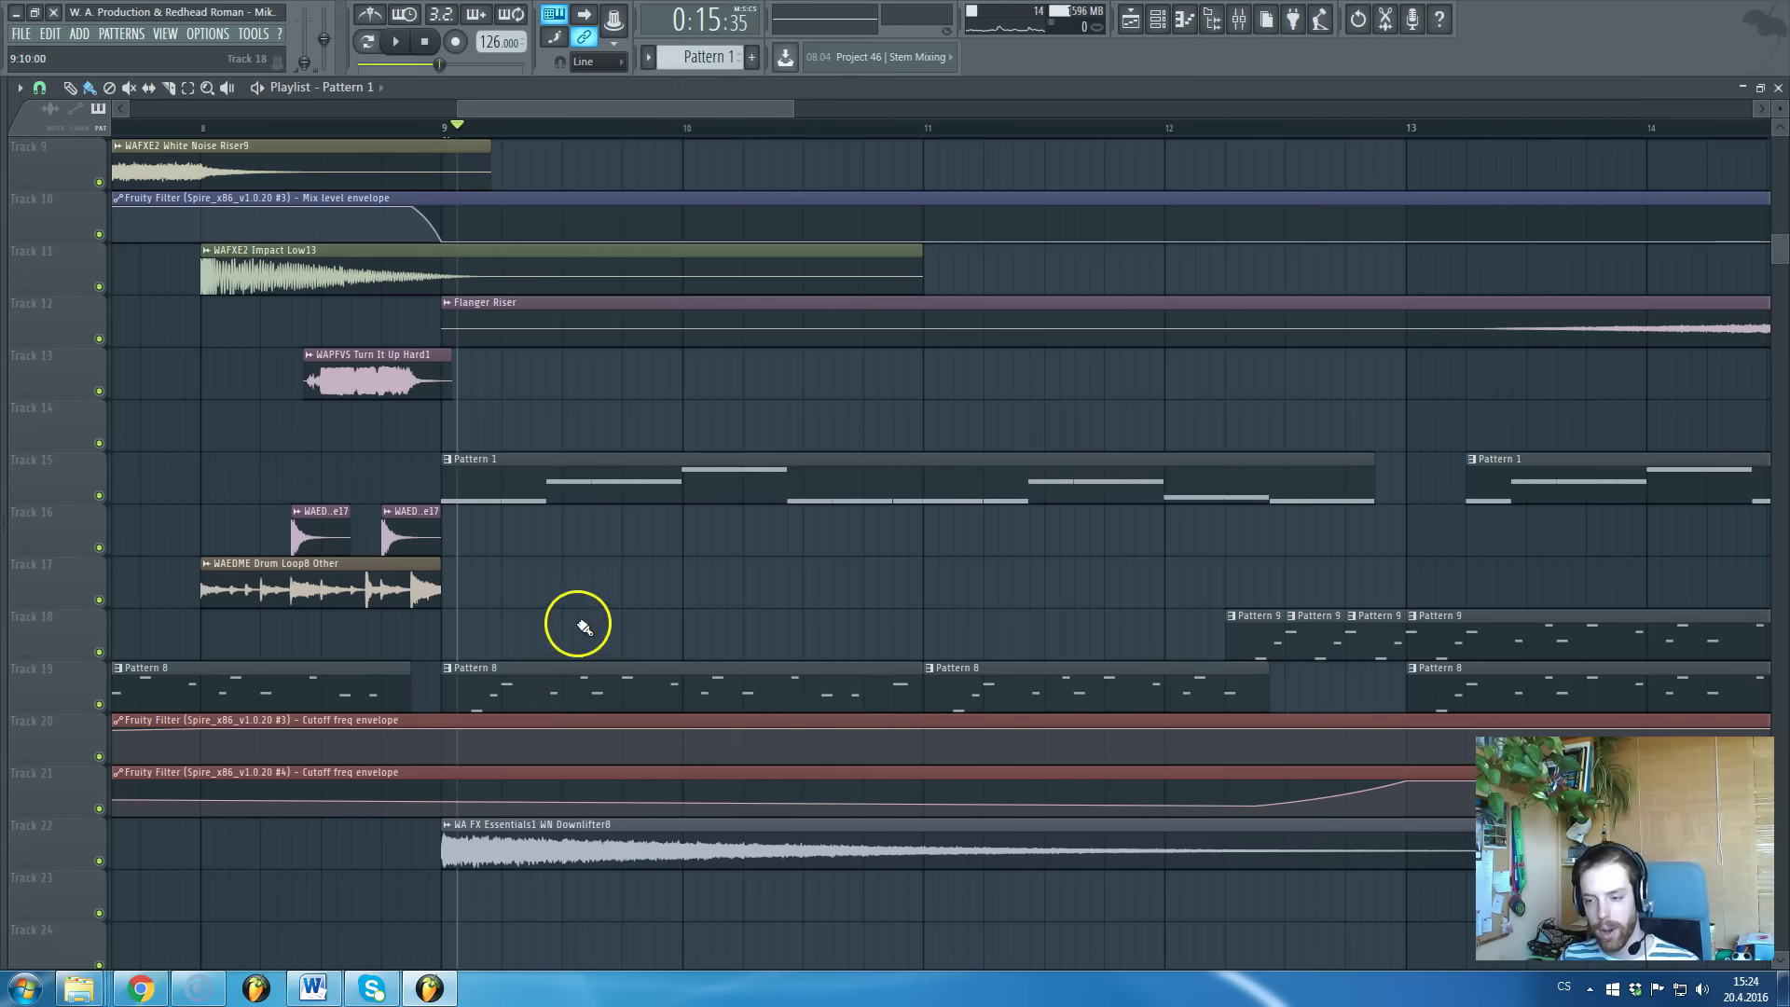
scroll(616, 597, "down", 2)
scroll(690, 634, "up", 6)
scroll(876, 699, "down", 2)
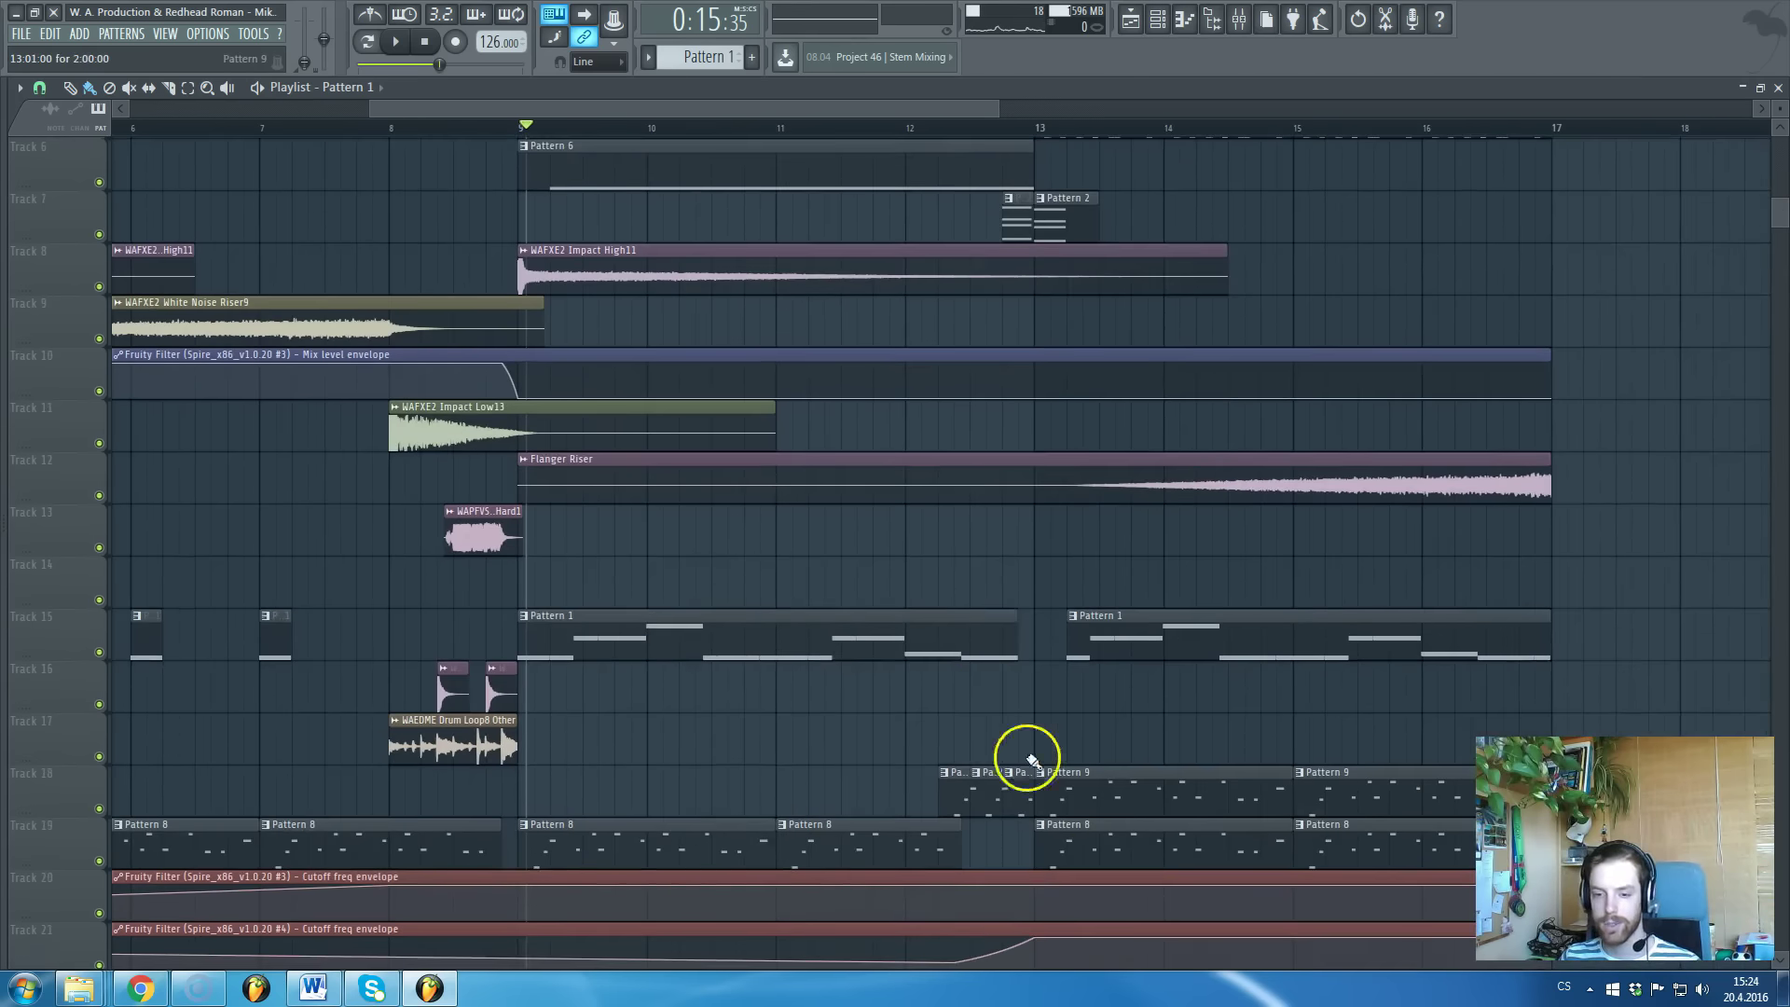
Check the Pattern 9 clip on Track 18, switch to pattern playback and move the position to bar 13
double_click(1082, 793)
key("Escape")
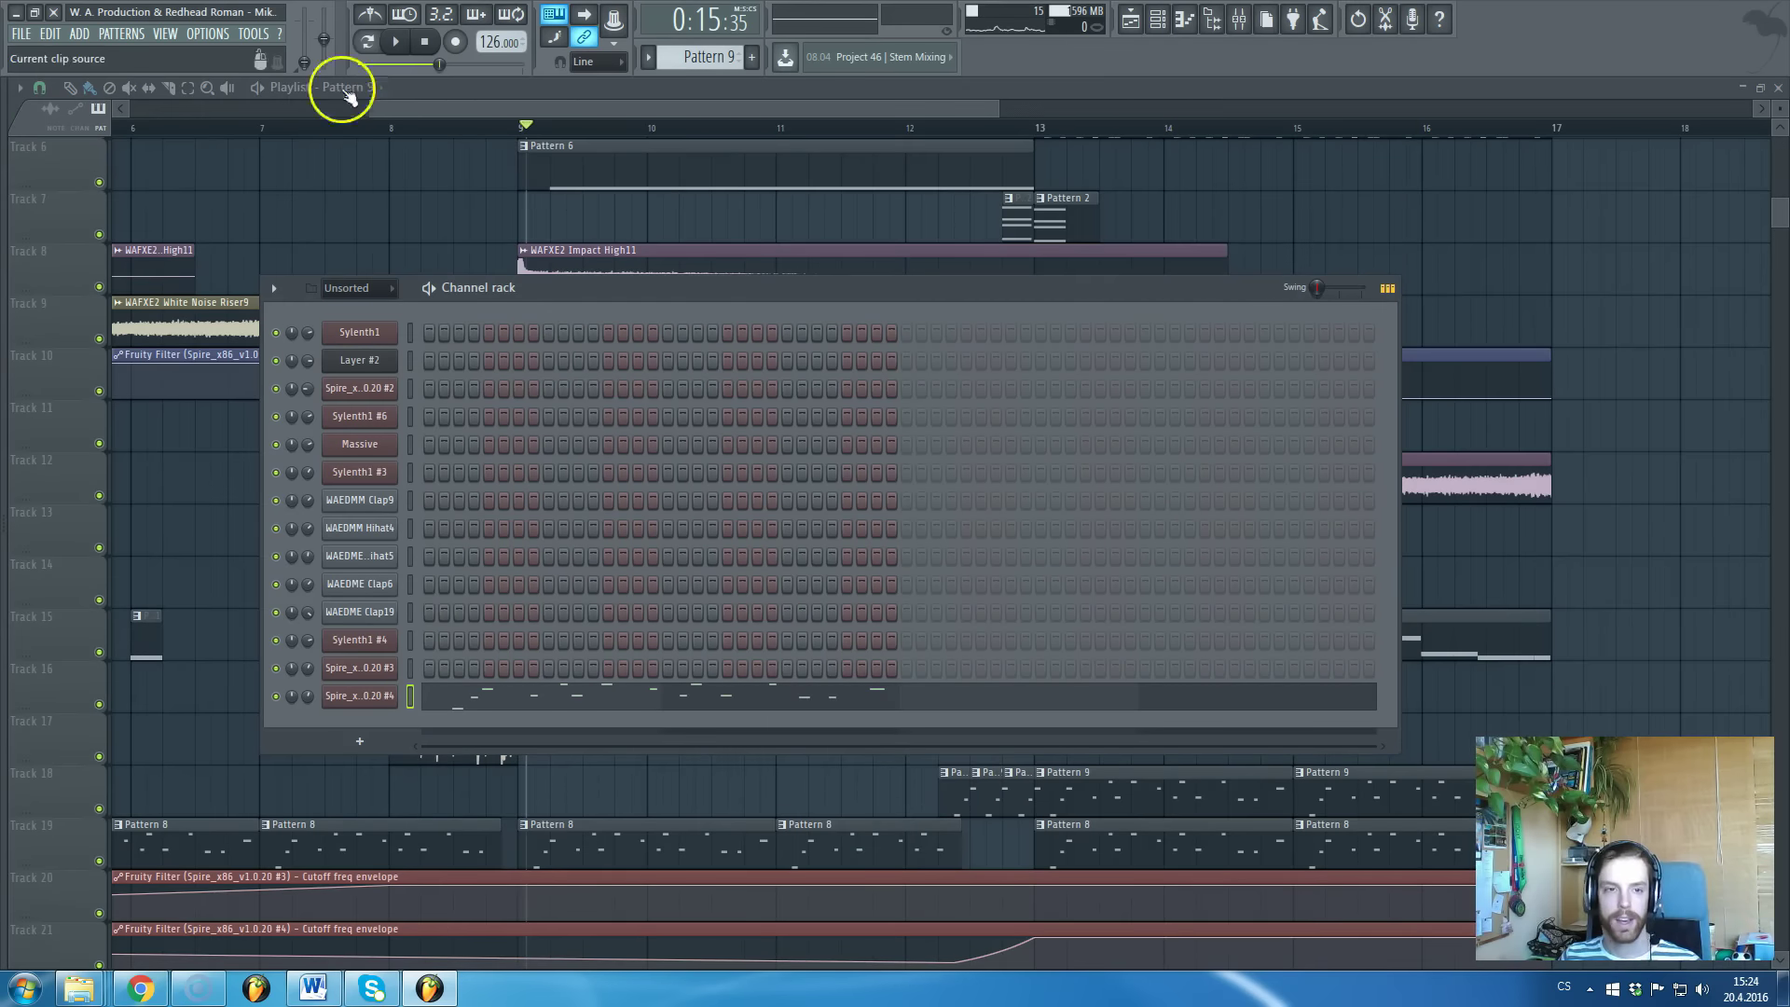
left_click(367, 41)
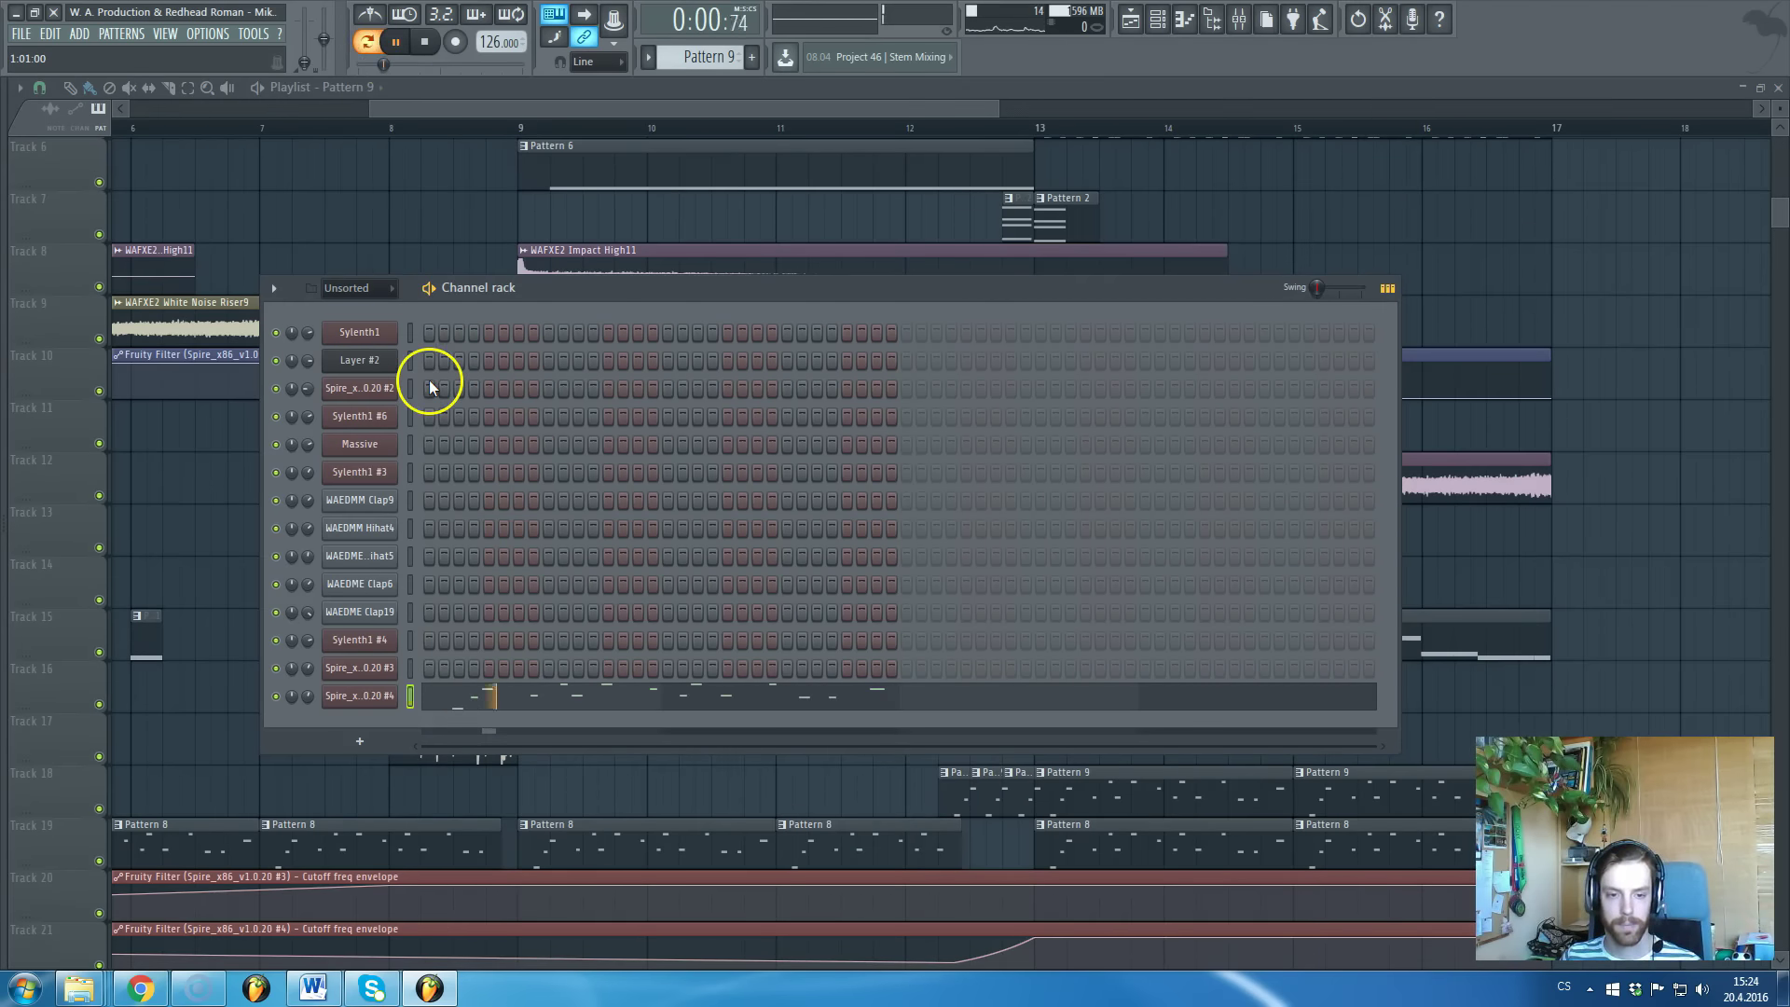
left_click(1041, 126)
left_click(368, 43)
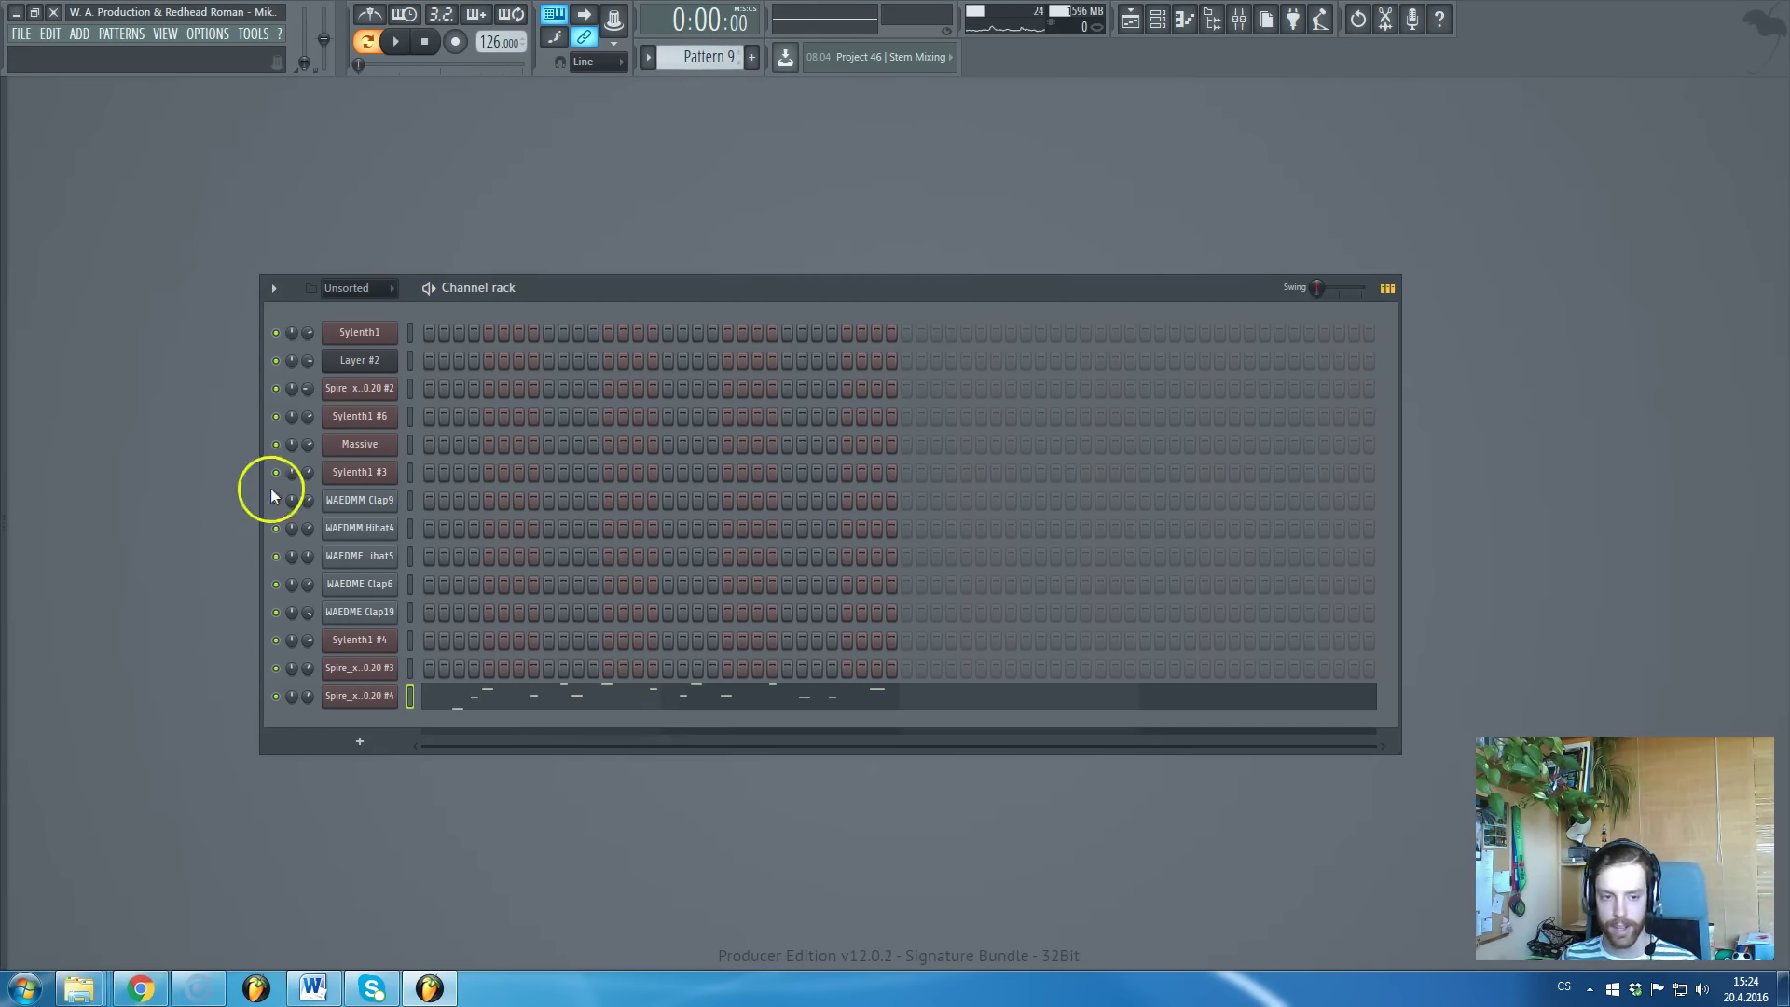
Inspect the Spire #4 synth's settings, then close it and bring the Playlist back
left_click(359, 695)
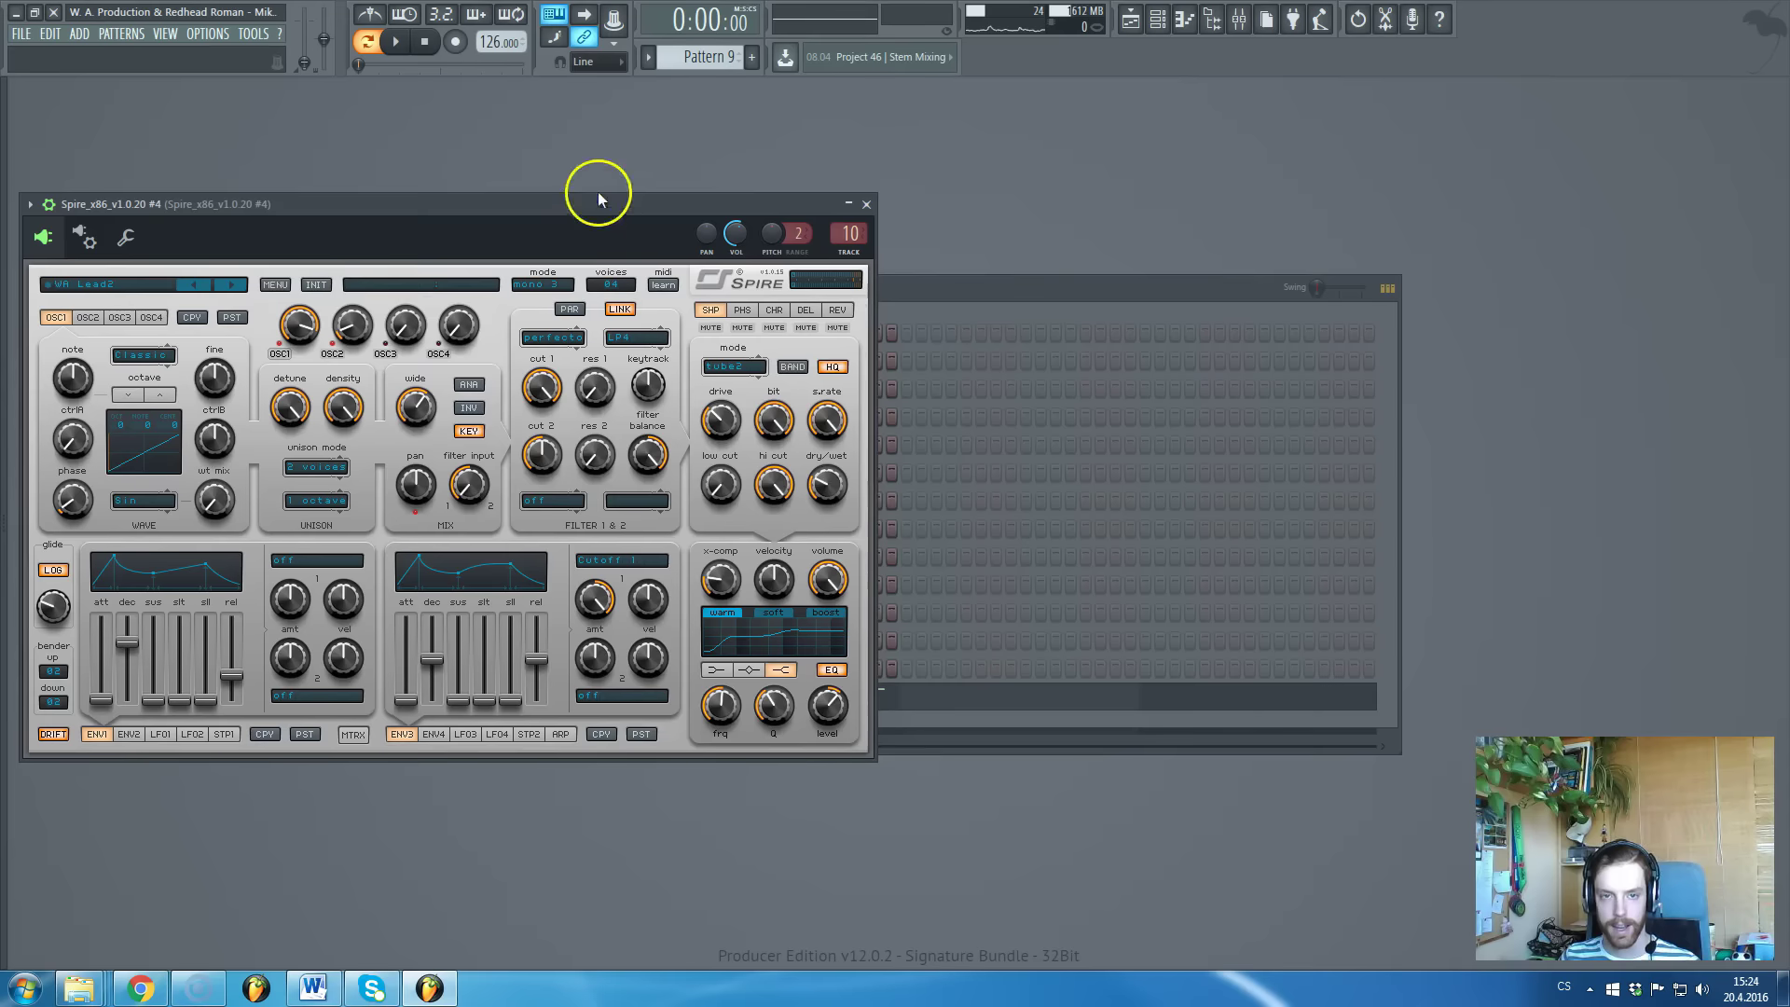
left_click_drag(597, 207, 758, 222)
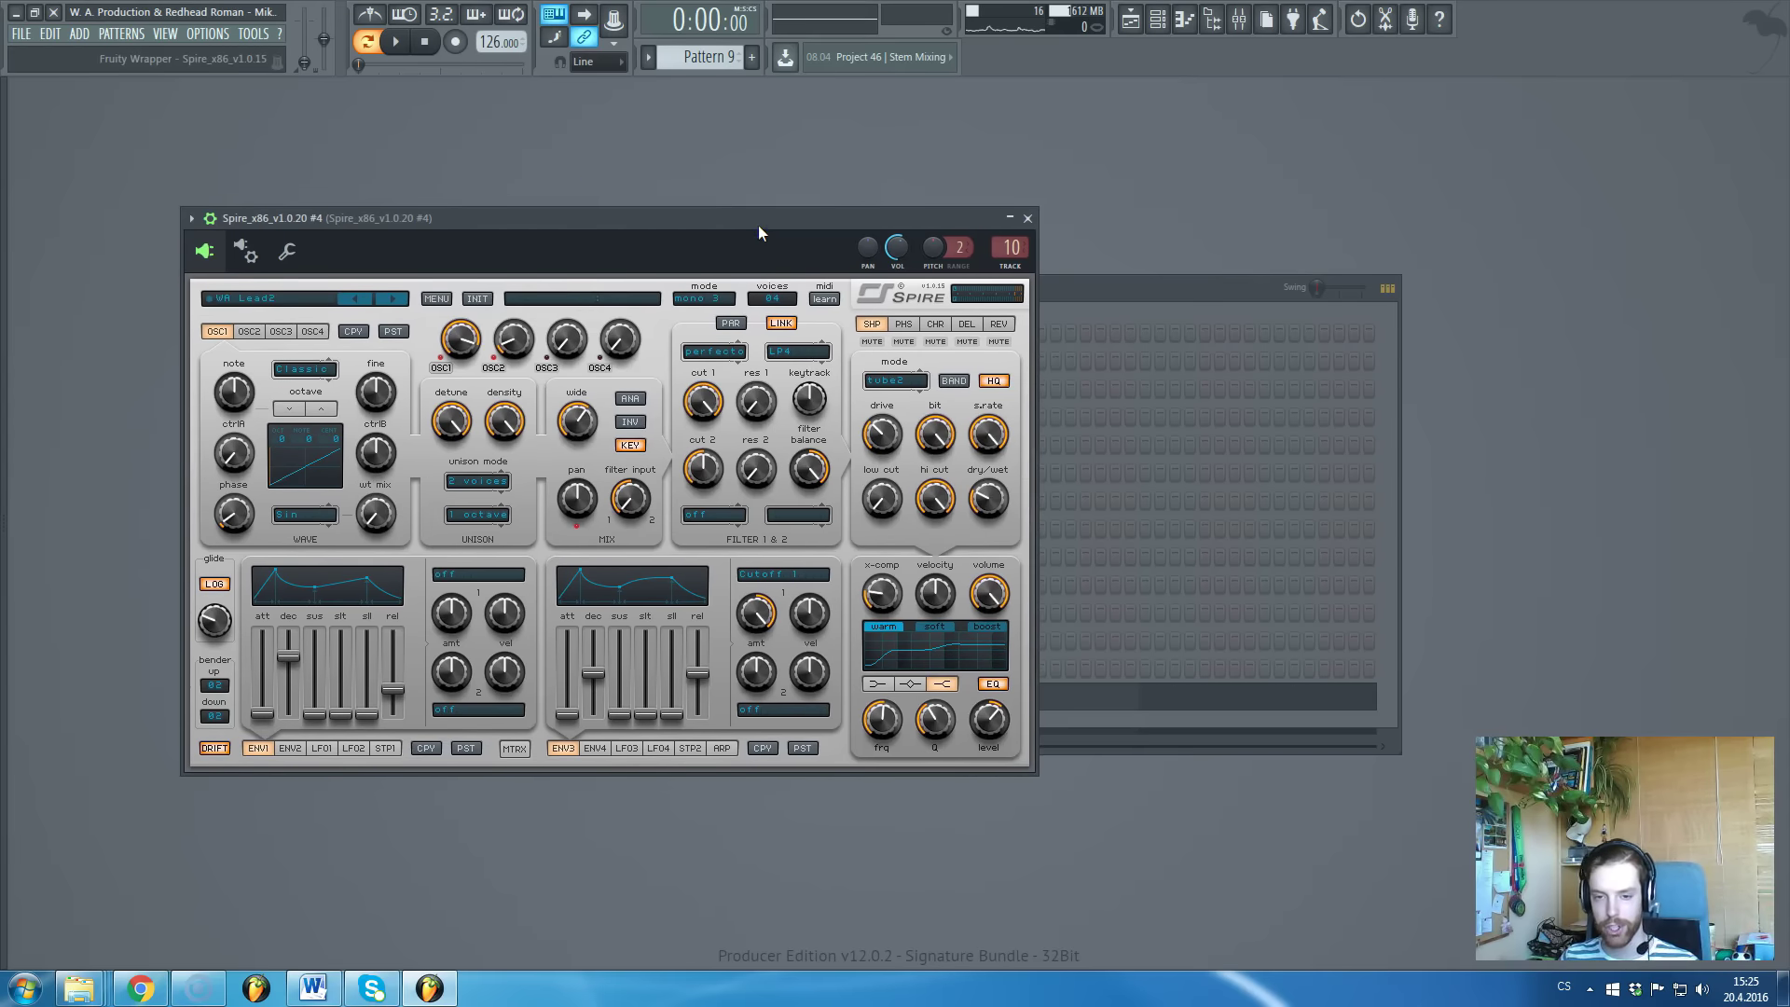
key("Escape")
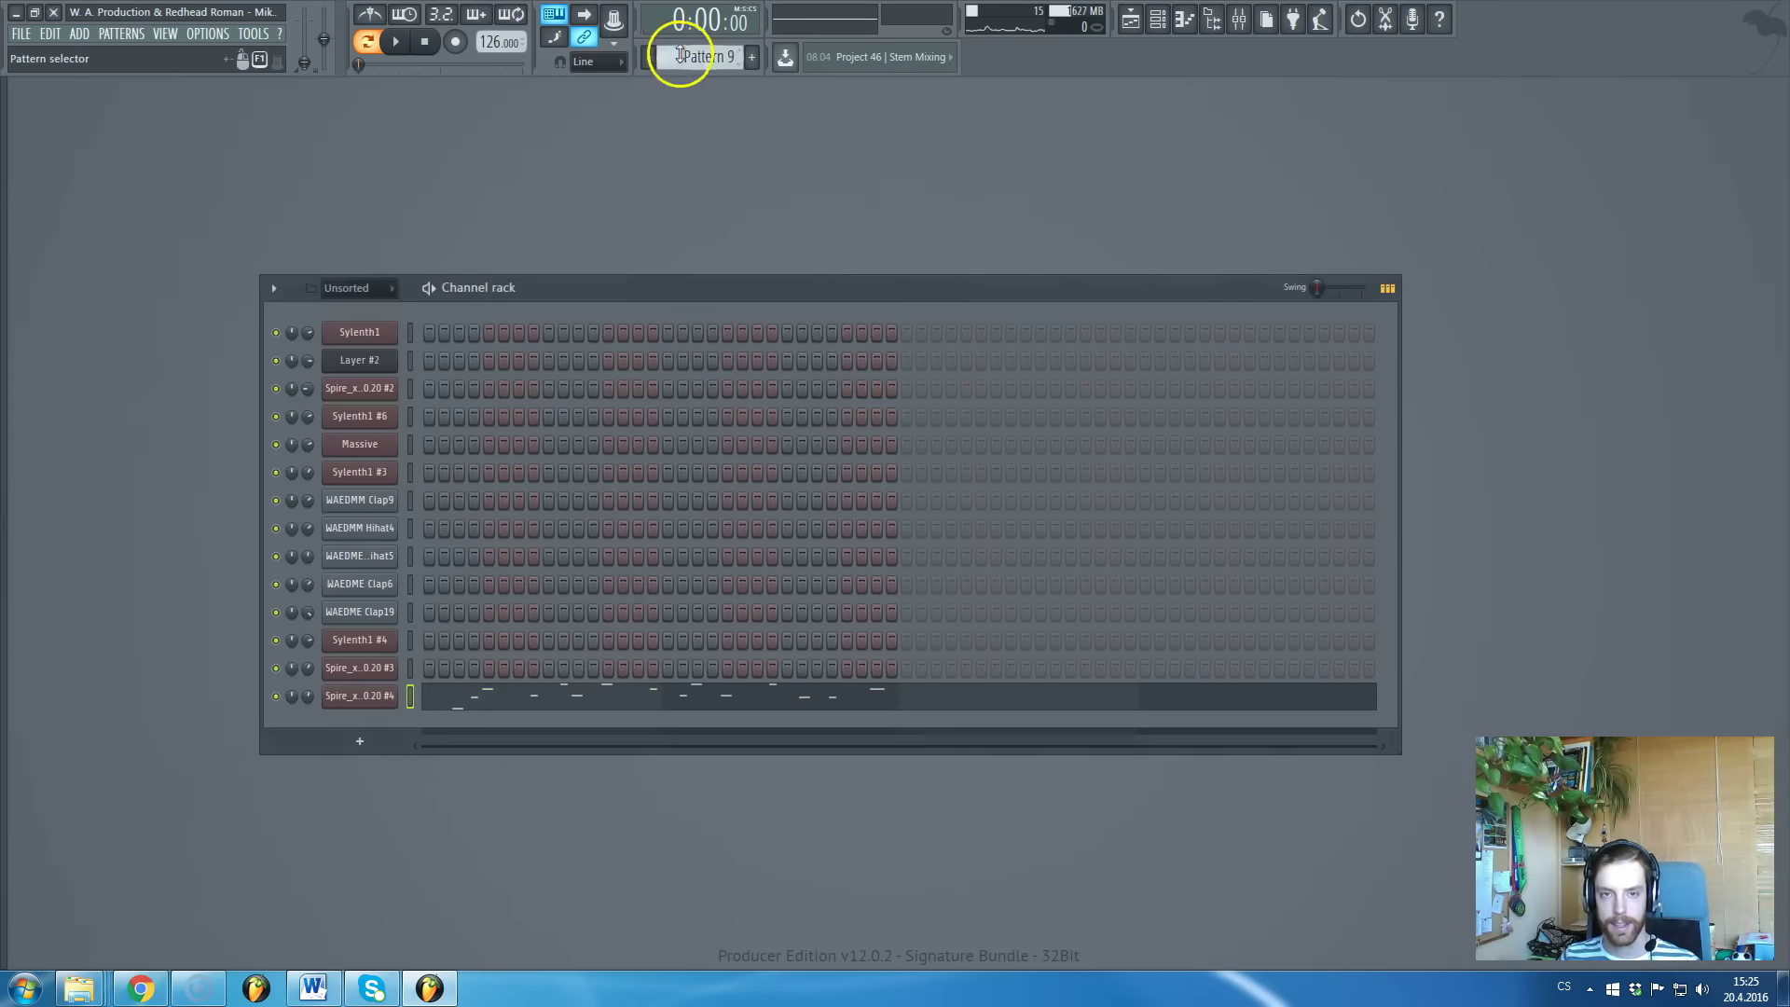
key("F5")
Play the breakdown from bar 12 for a few seconds, then stop playback
left_click(901, 126)
scroll(1064, 396, "down", 2)
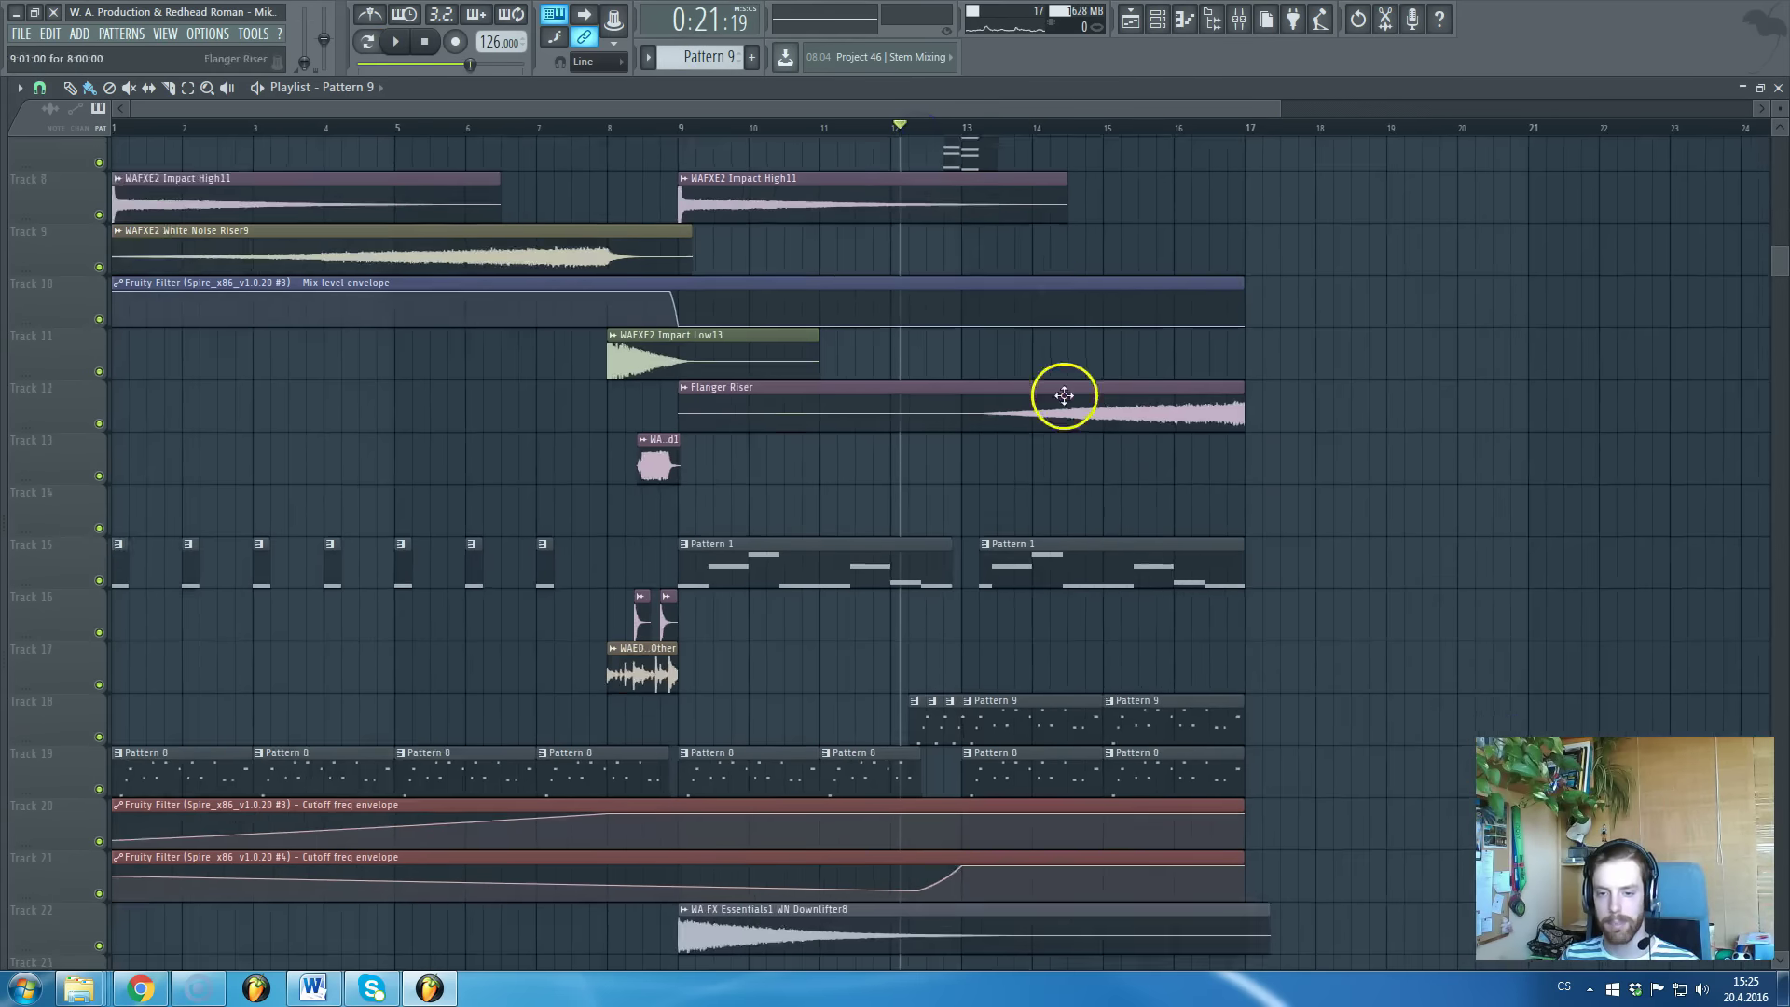
scroll(1073, 467, "down", 2)
scroll(1077, 519, "up", 3, "ctrl")
scroll(1059, 500, "up", 4)
key("space")
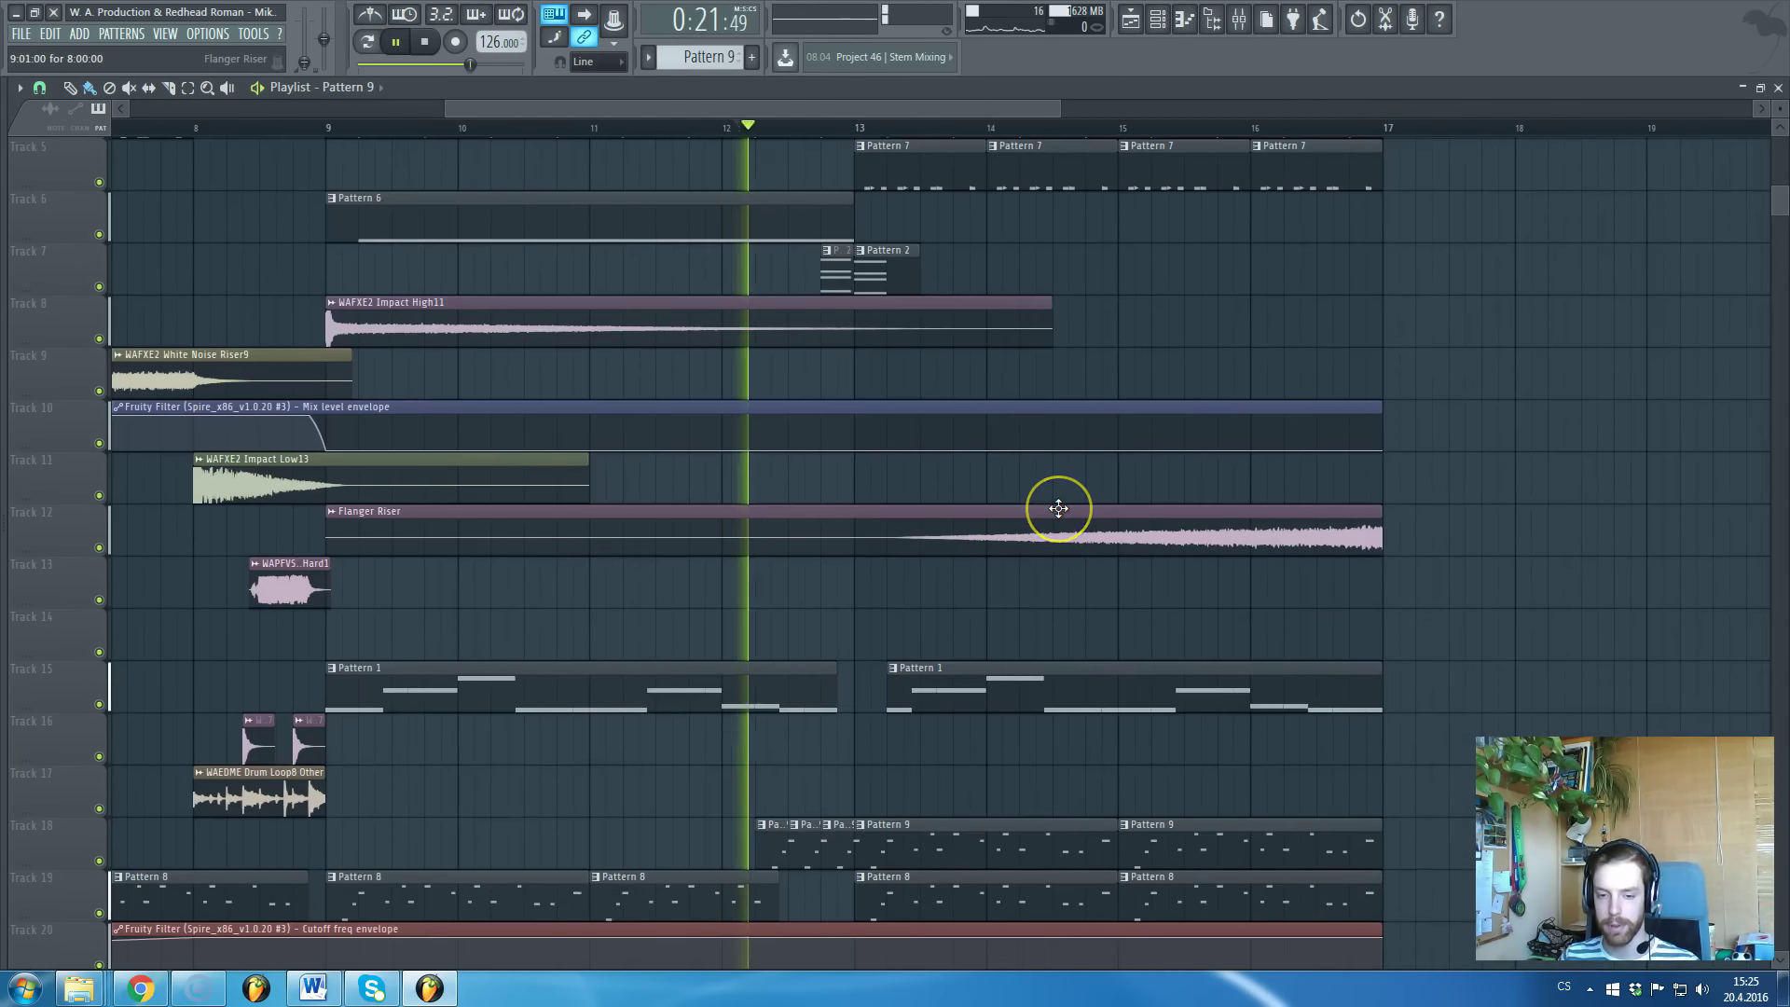
scroll(1016, 585, "down", 2)
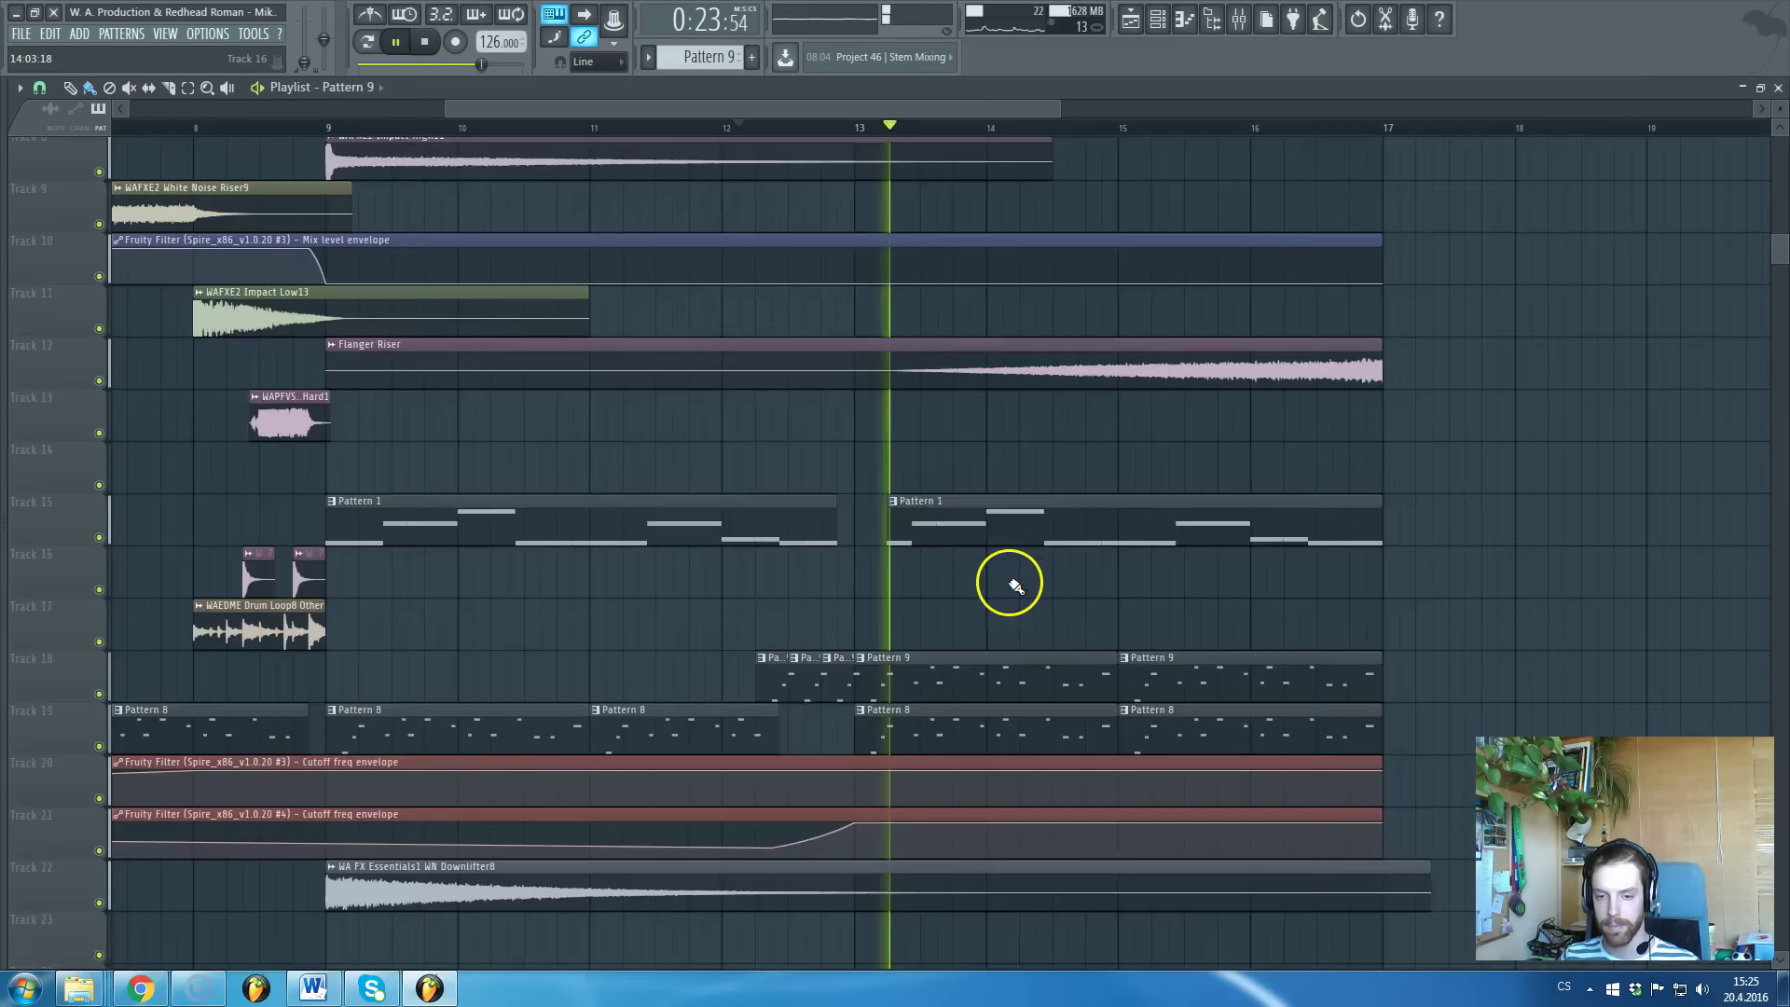
scroll(1012, 584, "up", 3)
scroll(1011, 585, "down", 3)
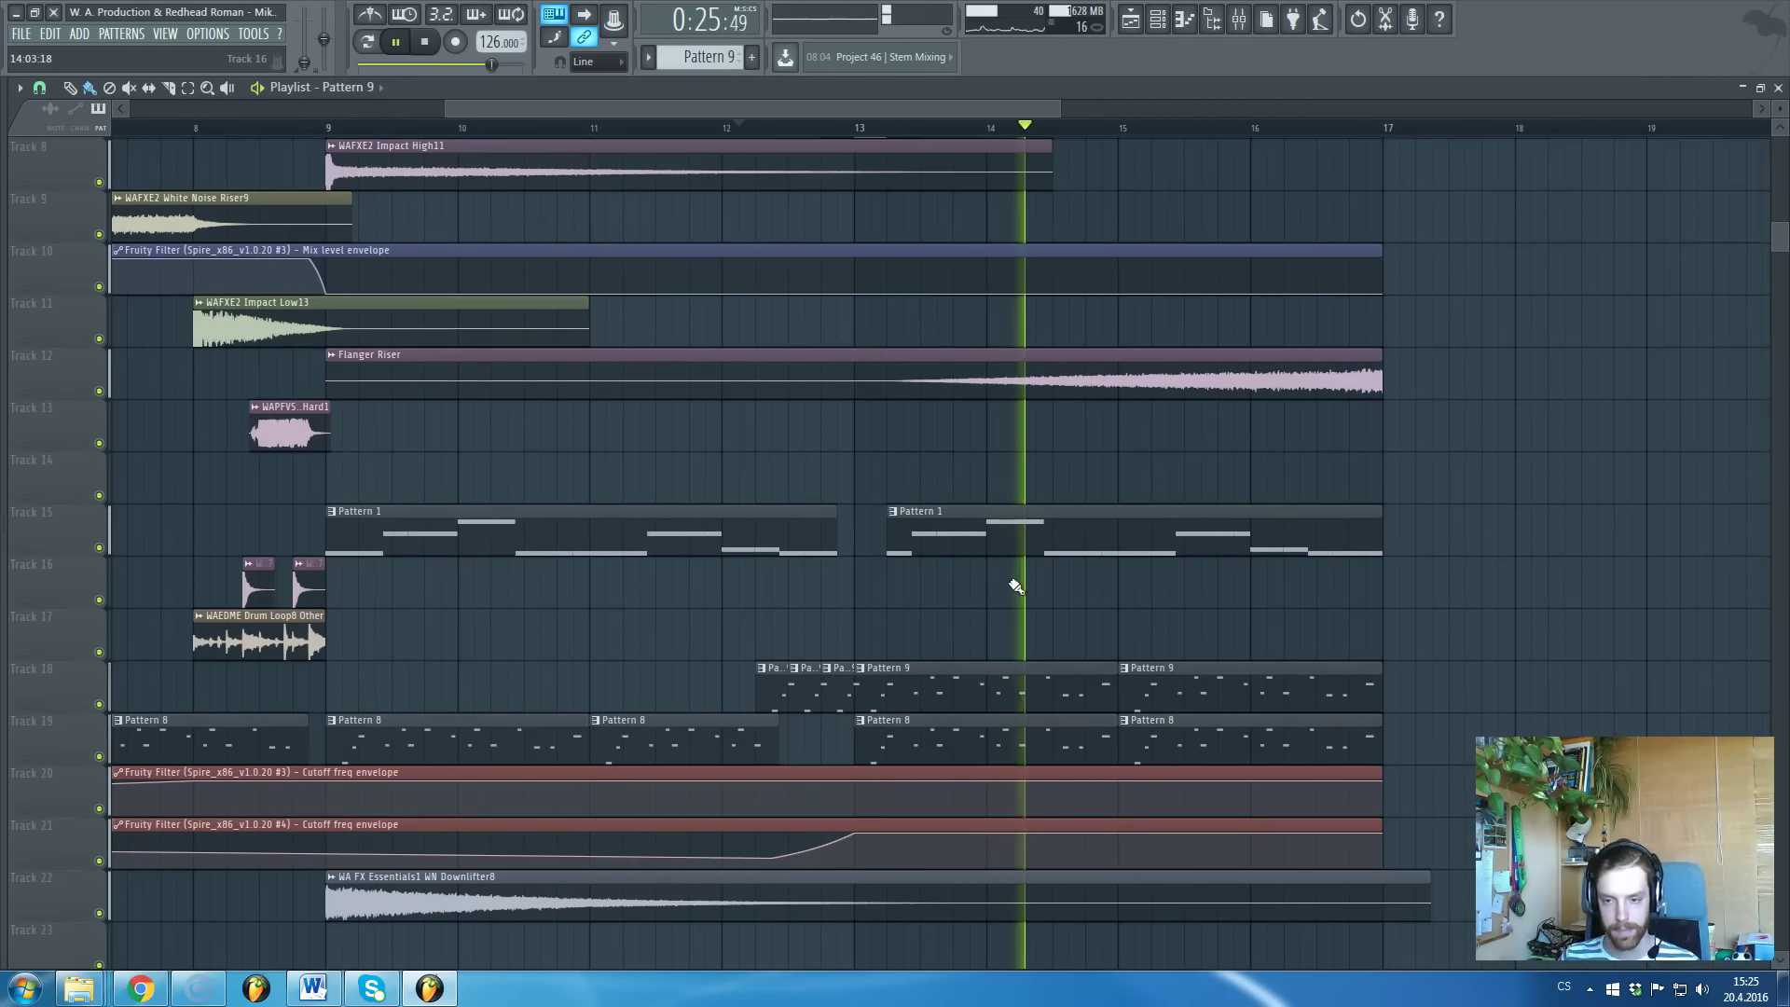
scroll(1119, 607, "down", 2)
key("space")
Scroll up to Track 7 and open the Pattern 2 fill clip
scroll(1091, 698, "up", 4)
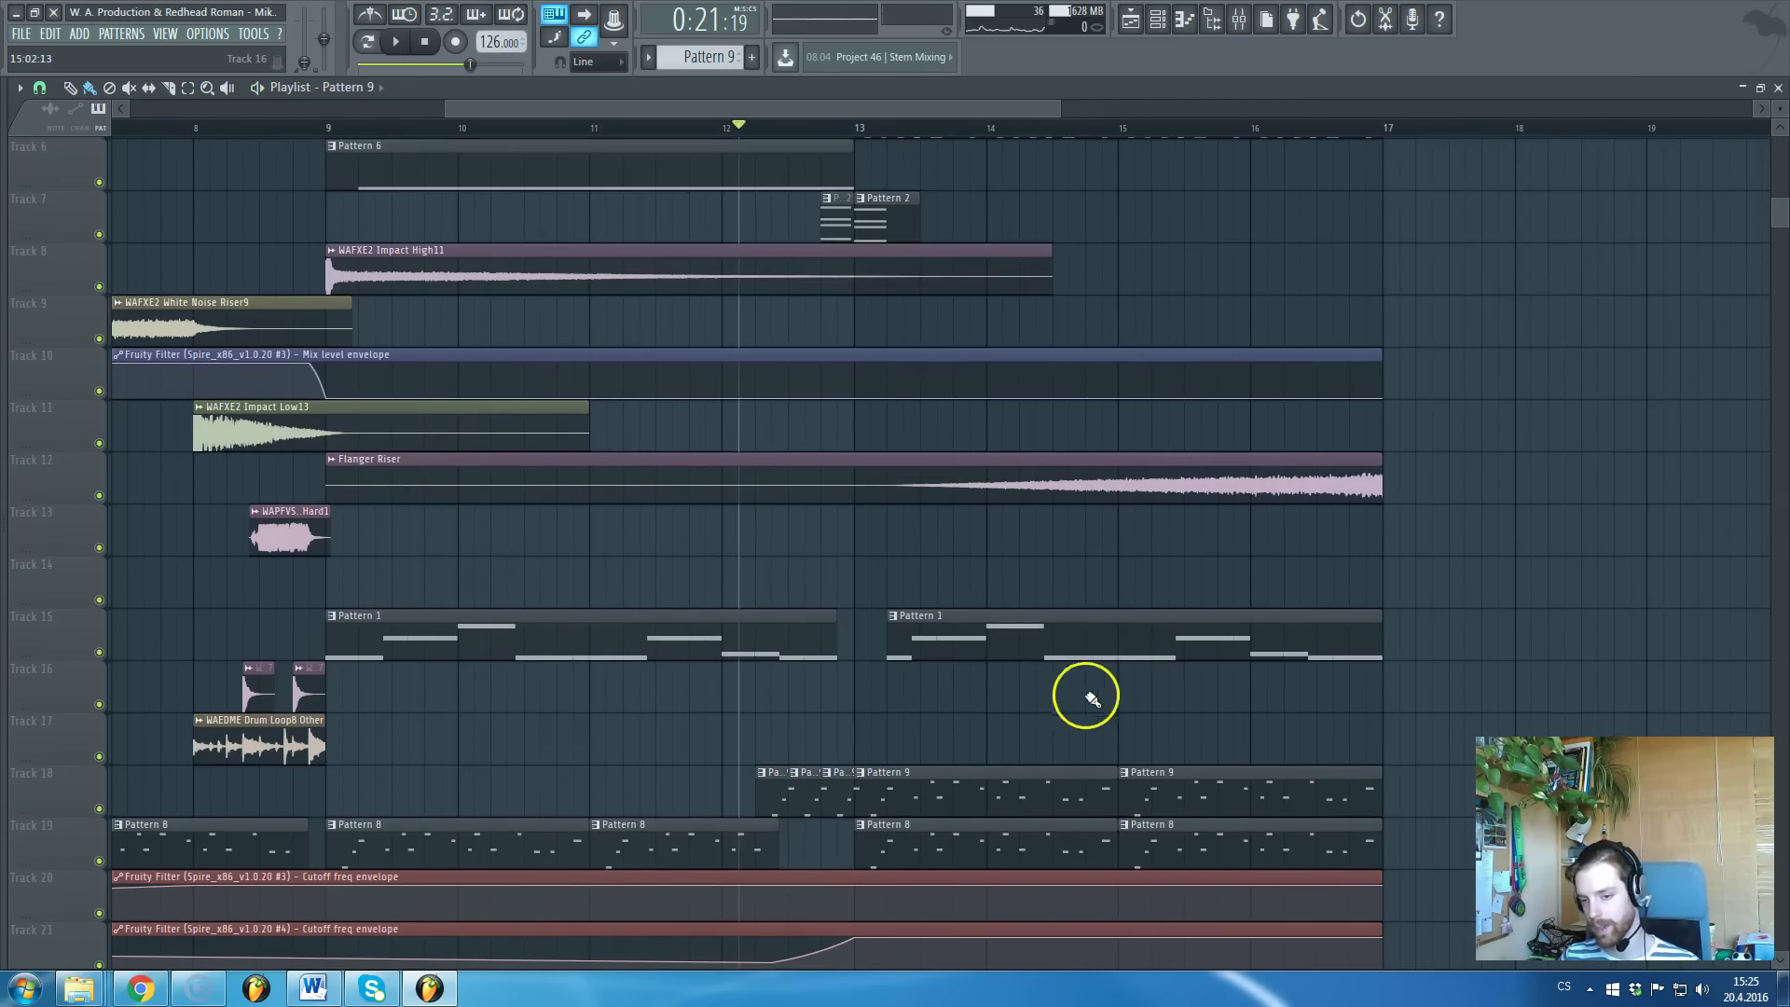
scroll(1259, 716, "up", 5)
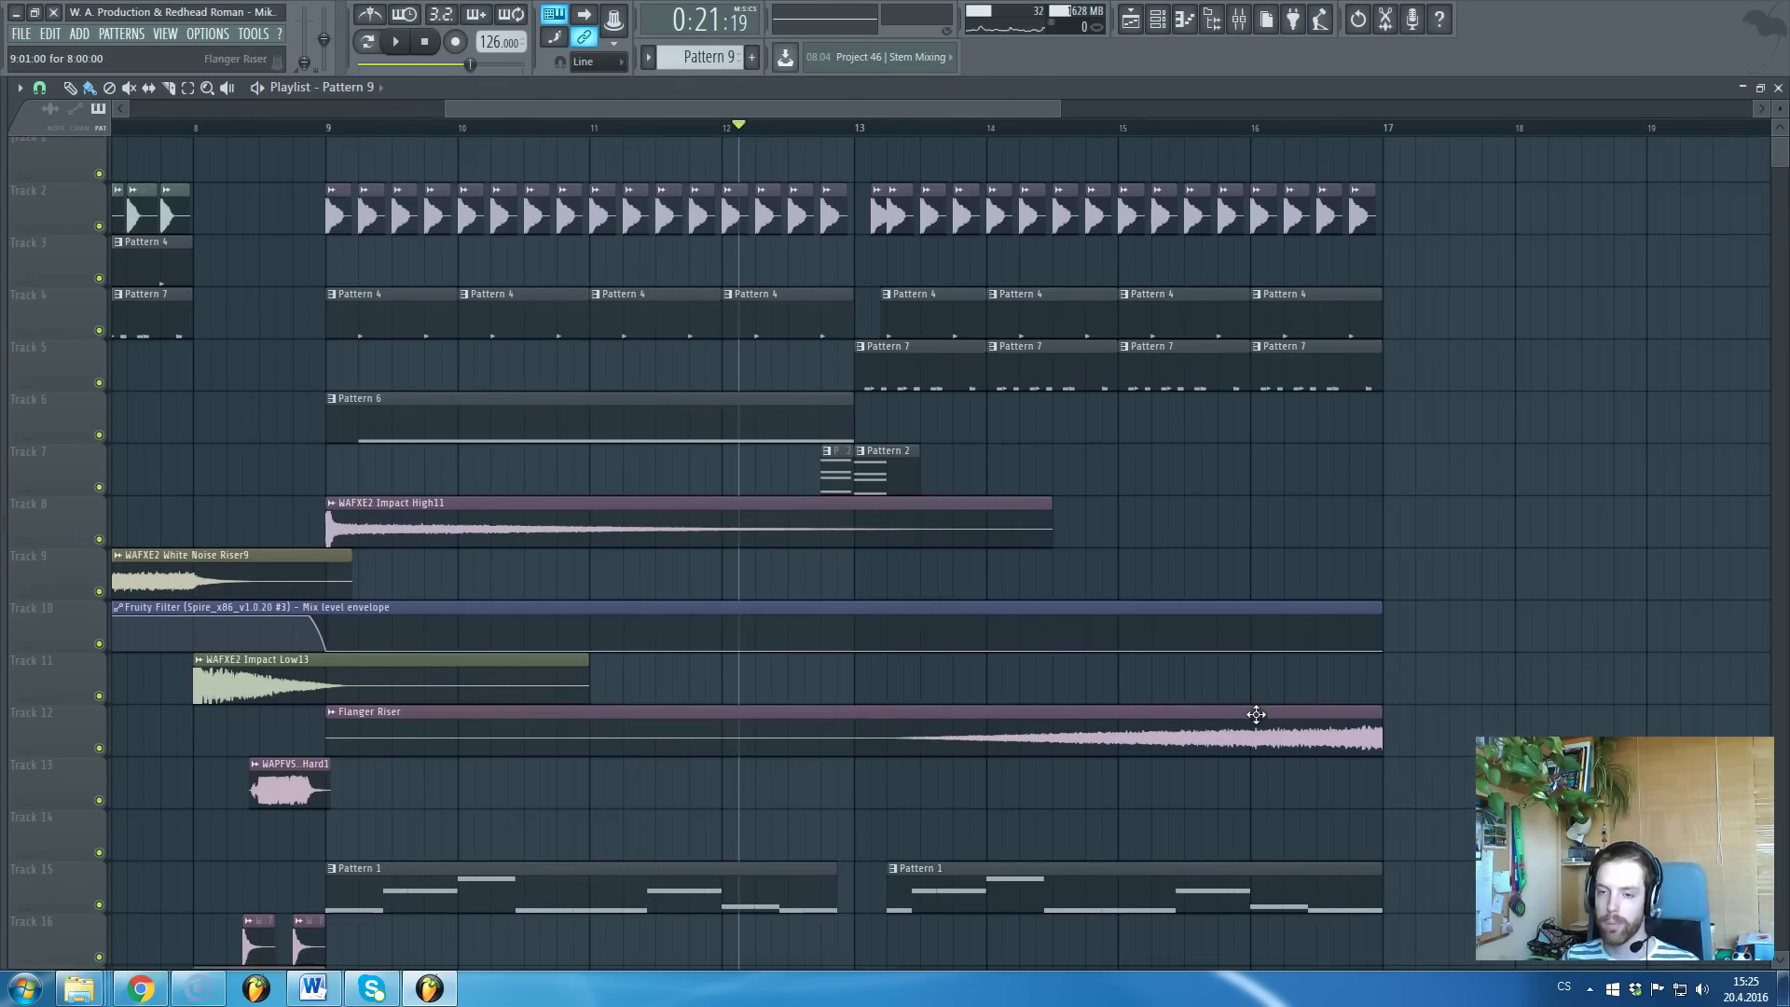
scroll(1256, 715, "up", 1)
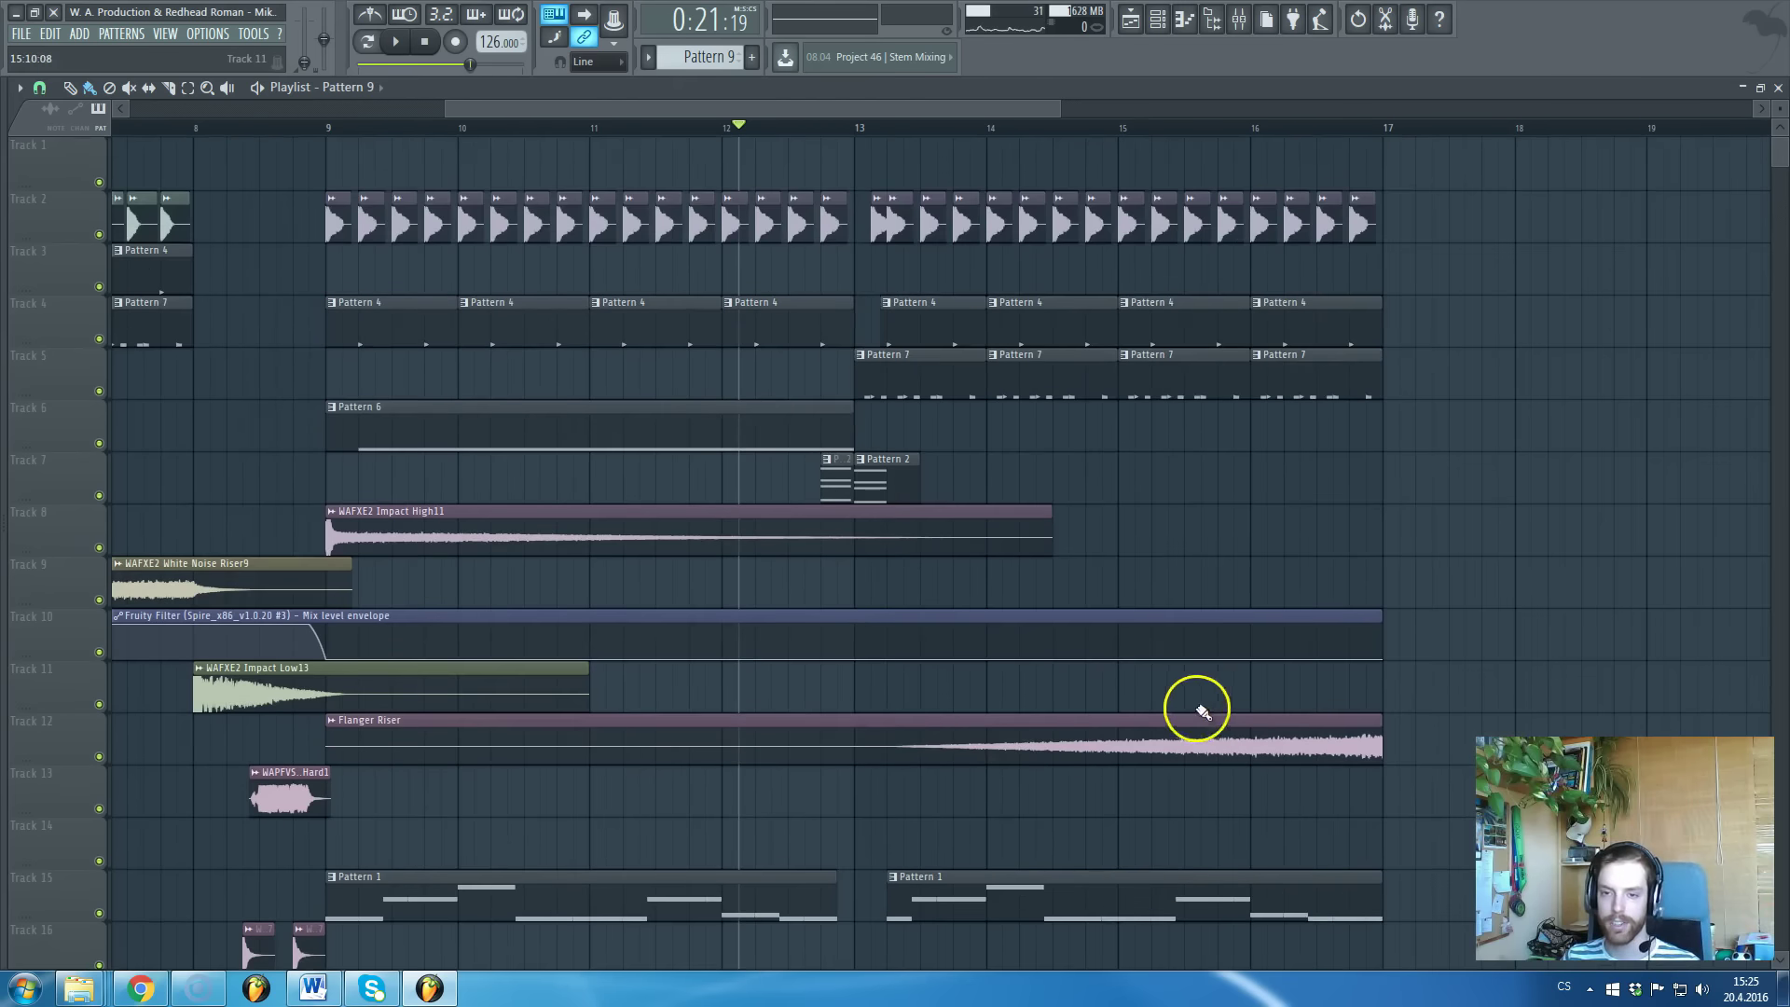
double_click(902, 486)
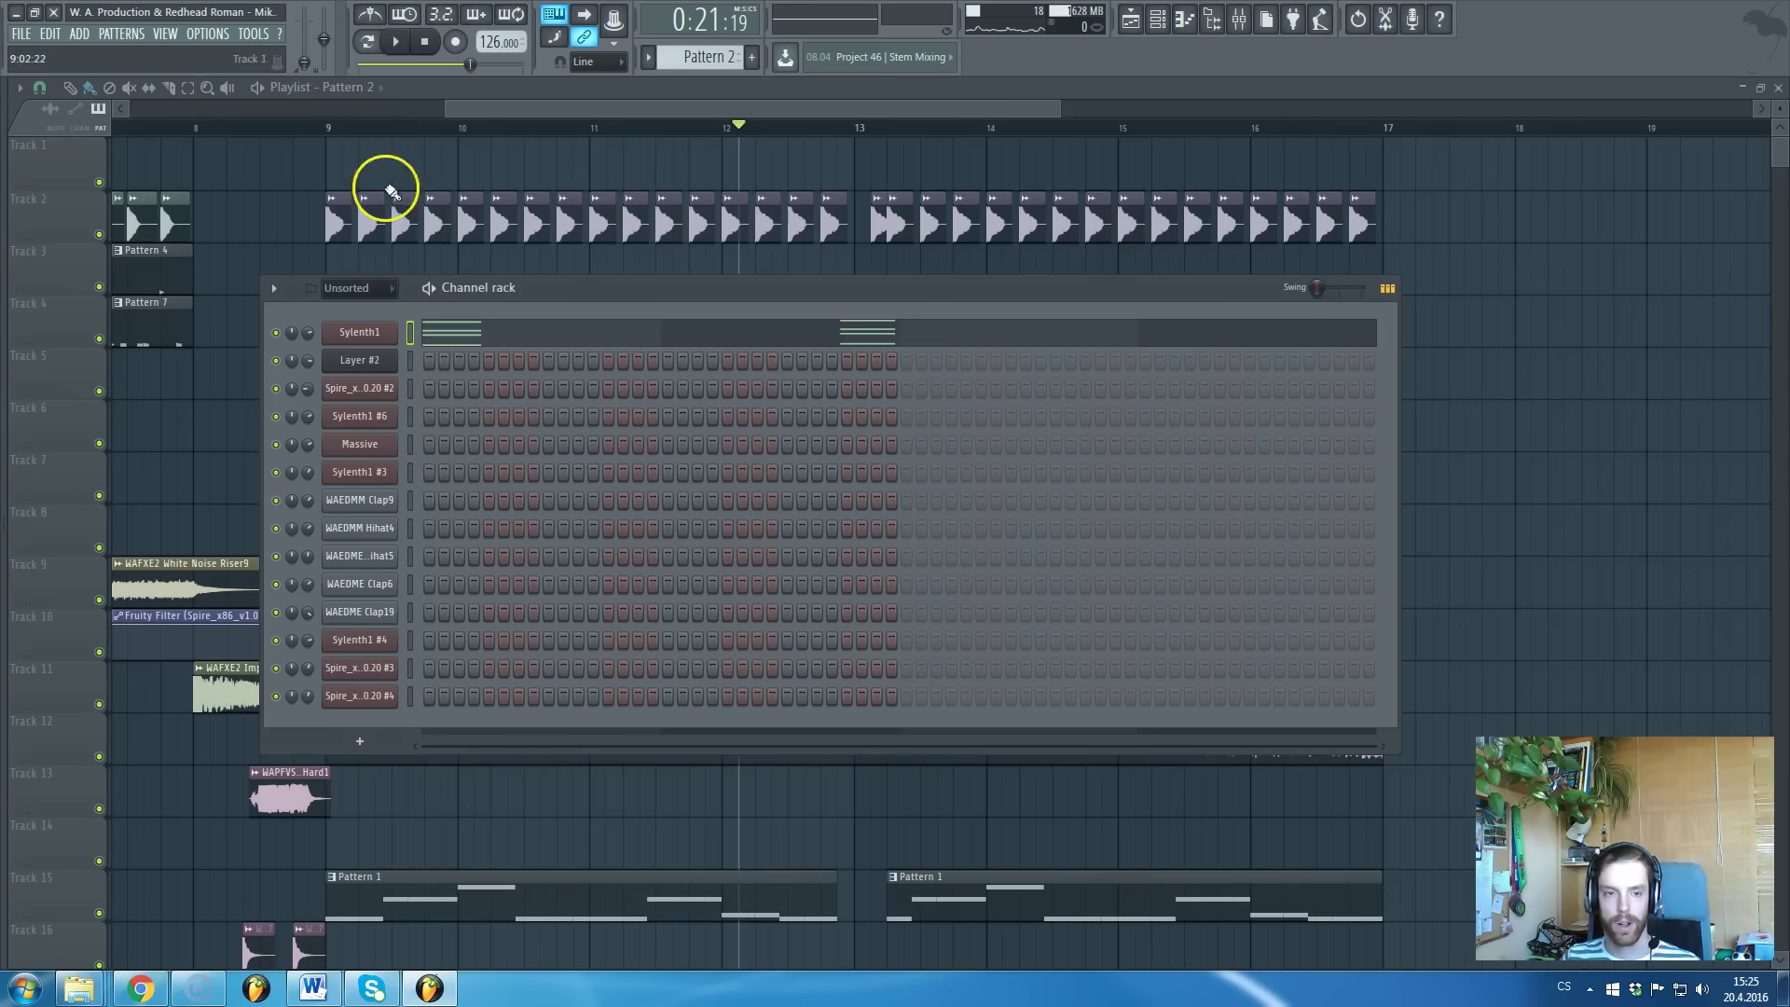
Switch back to song playback and close the Channel rack over the Playlist
left_click(366, 41)
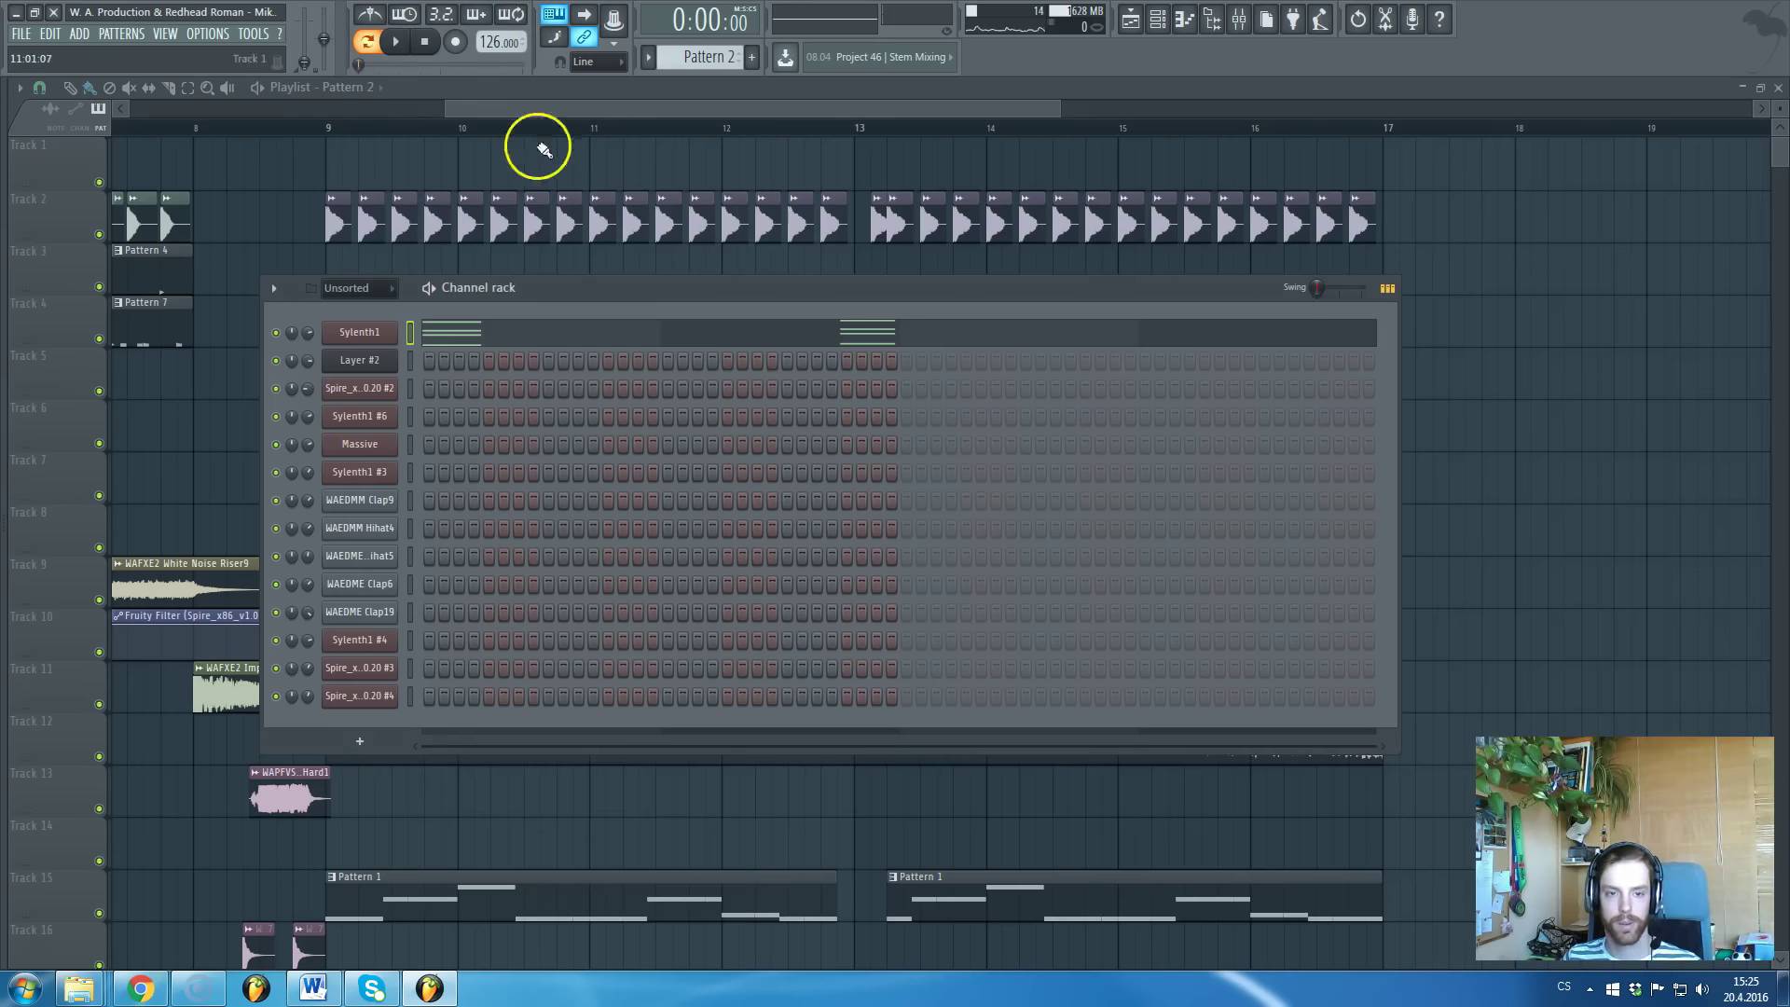
left_click(671, 120)
scroll(852, 419, "up", 3)
scroll(847, 439, "down", 2)
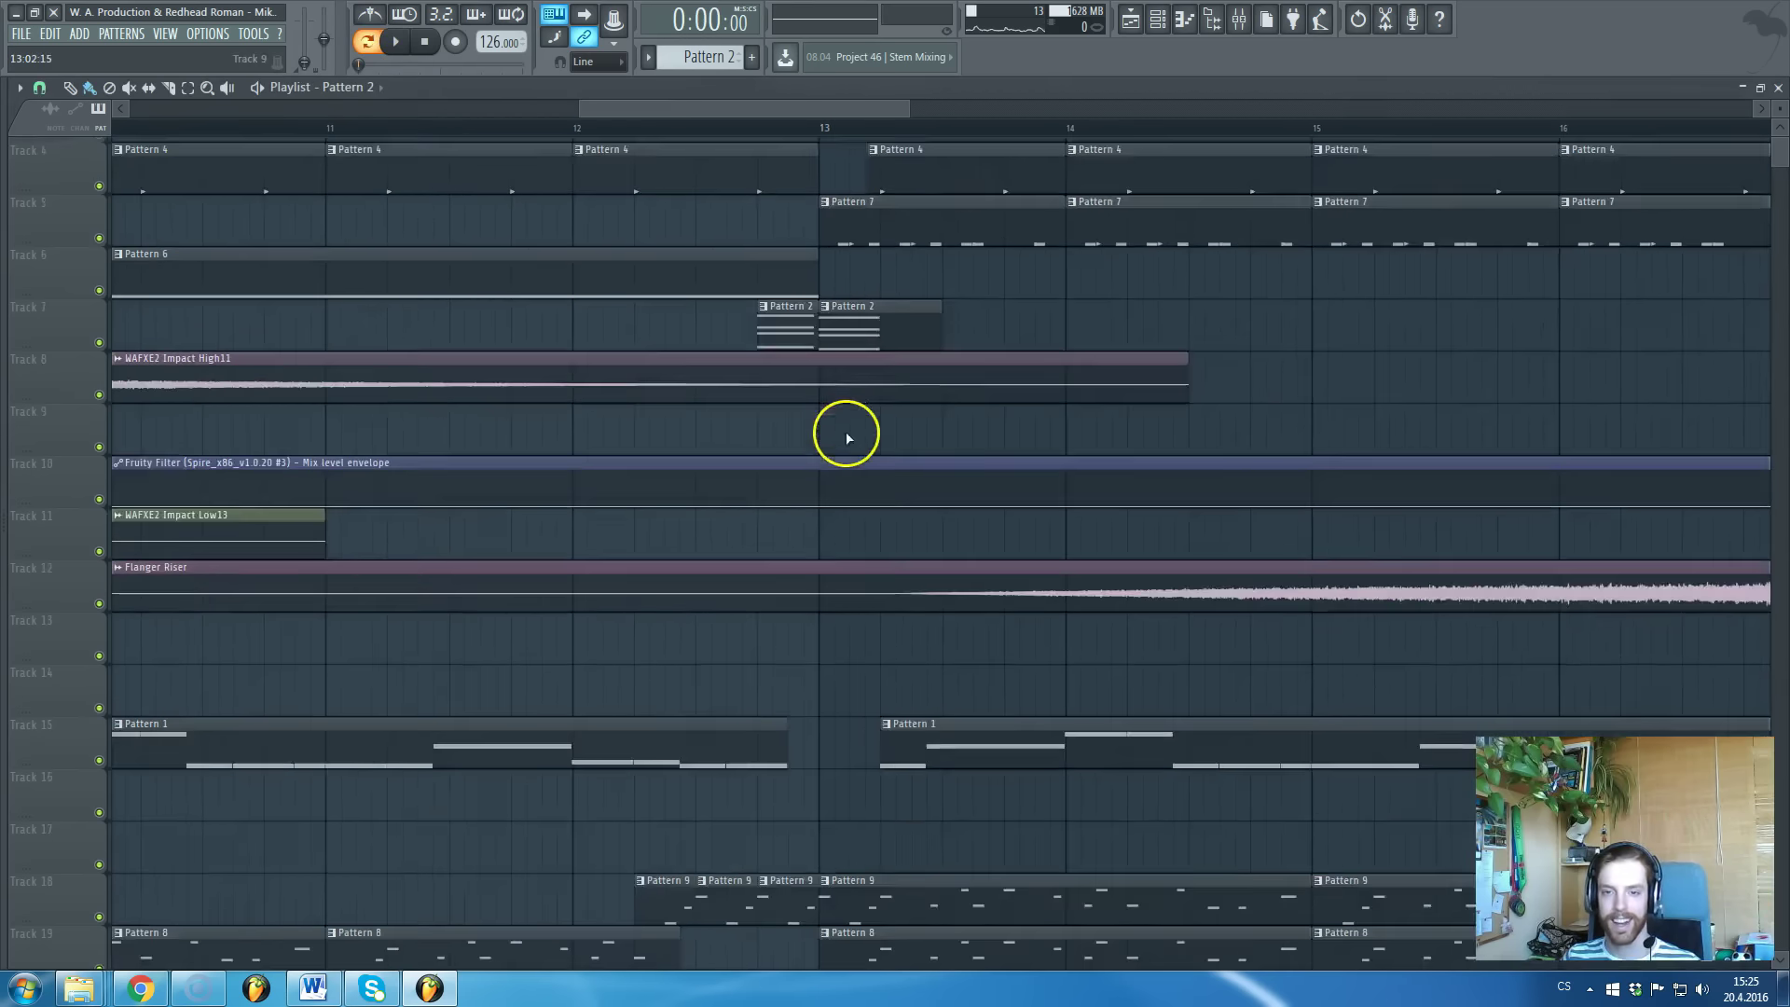
scroll(847, 439, "up", 3)
Play briefly from just before bar 13, then stop
left_click(759, 129)
key("space")
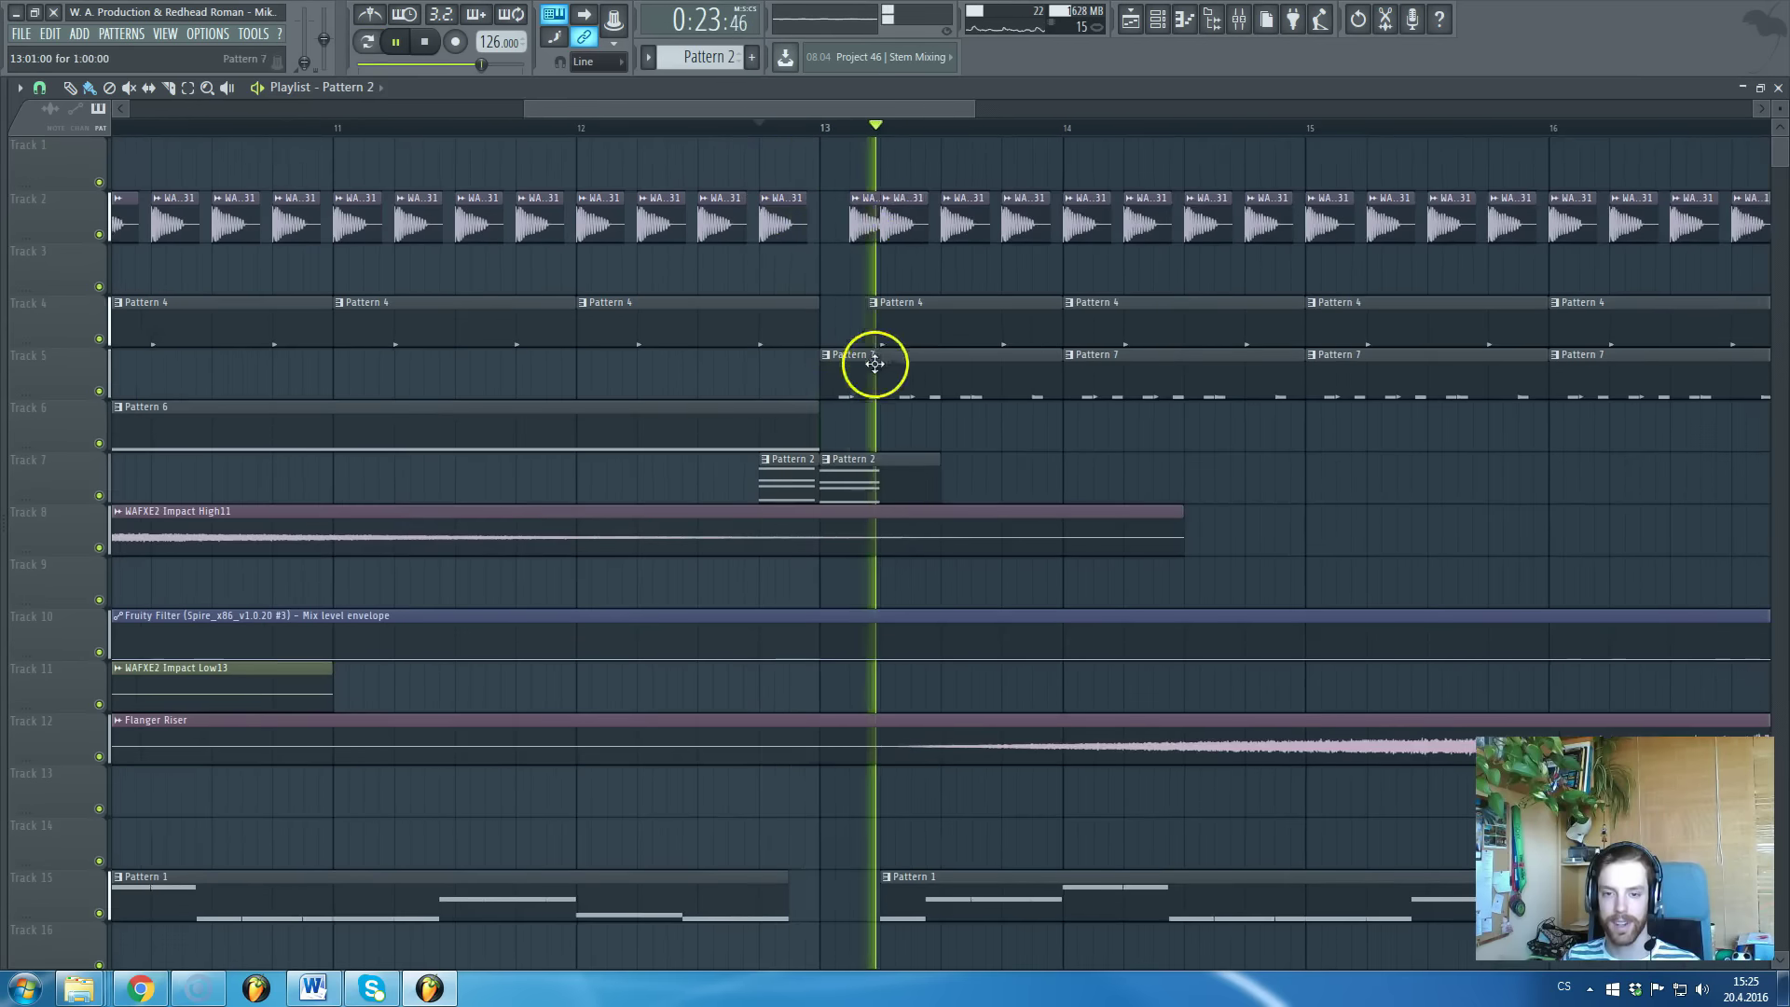
scroll(875, 364, "down", 5)
key("space")
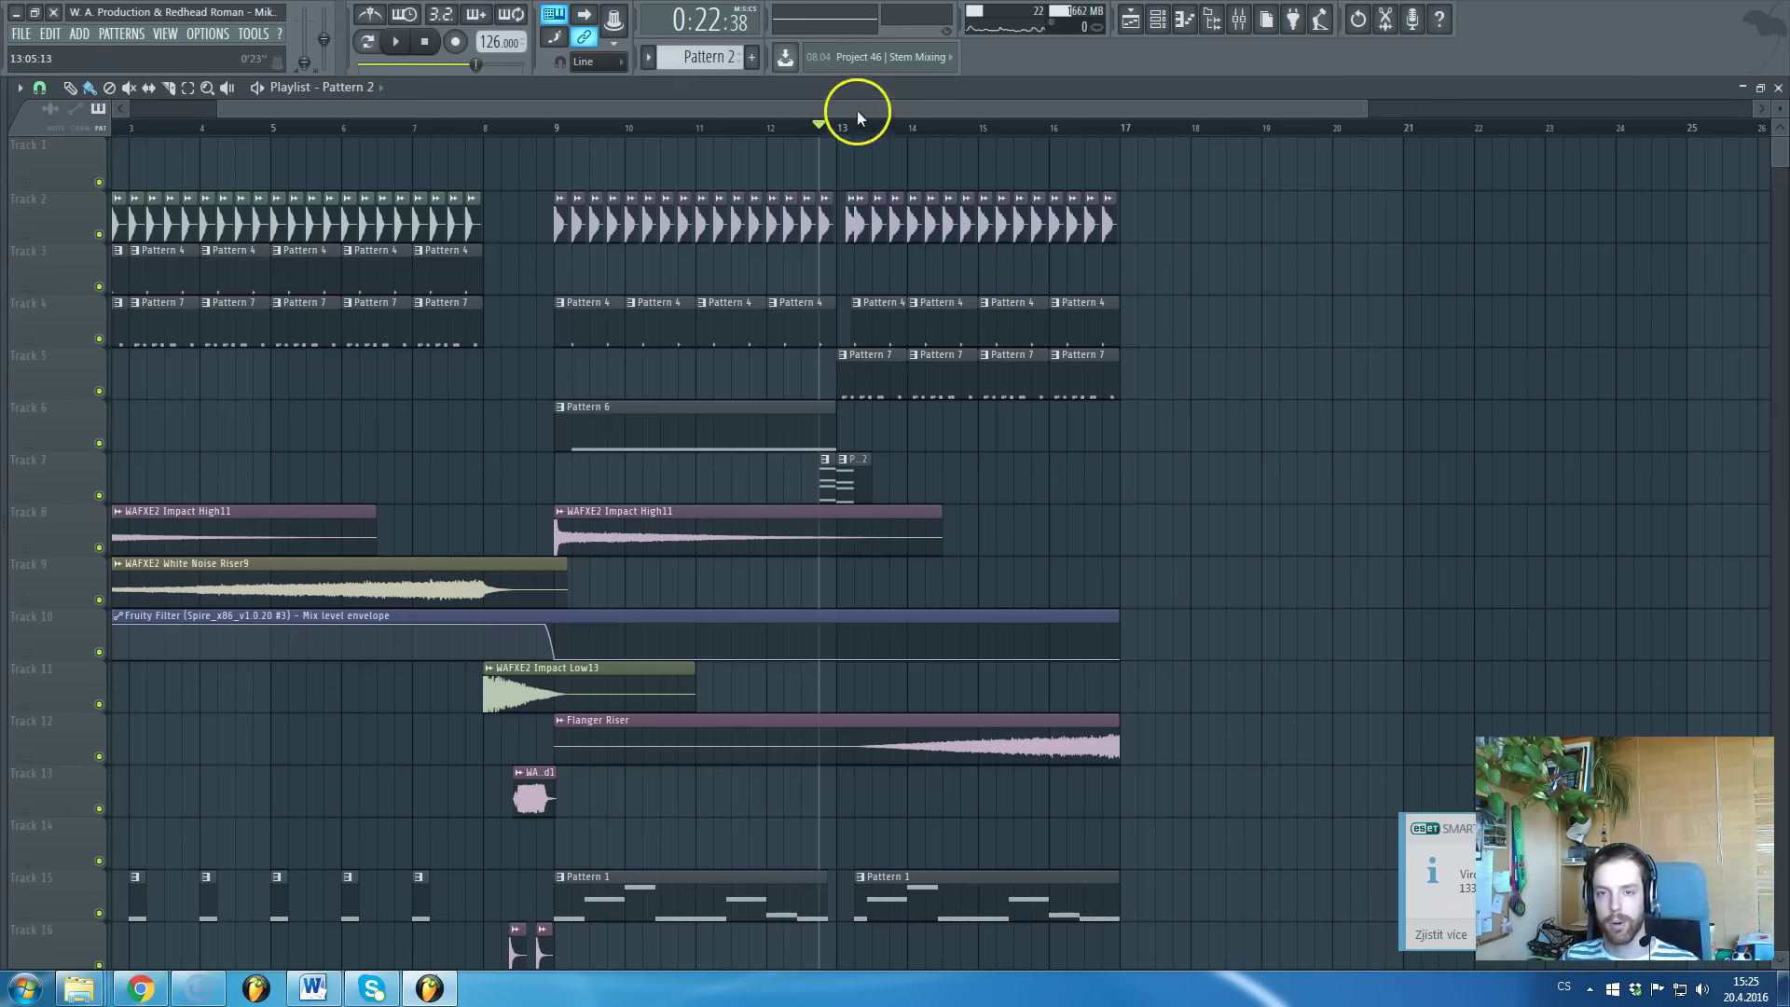
scroll(842, 285, "down", 3)
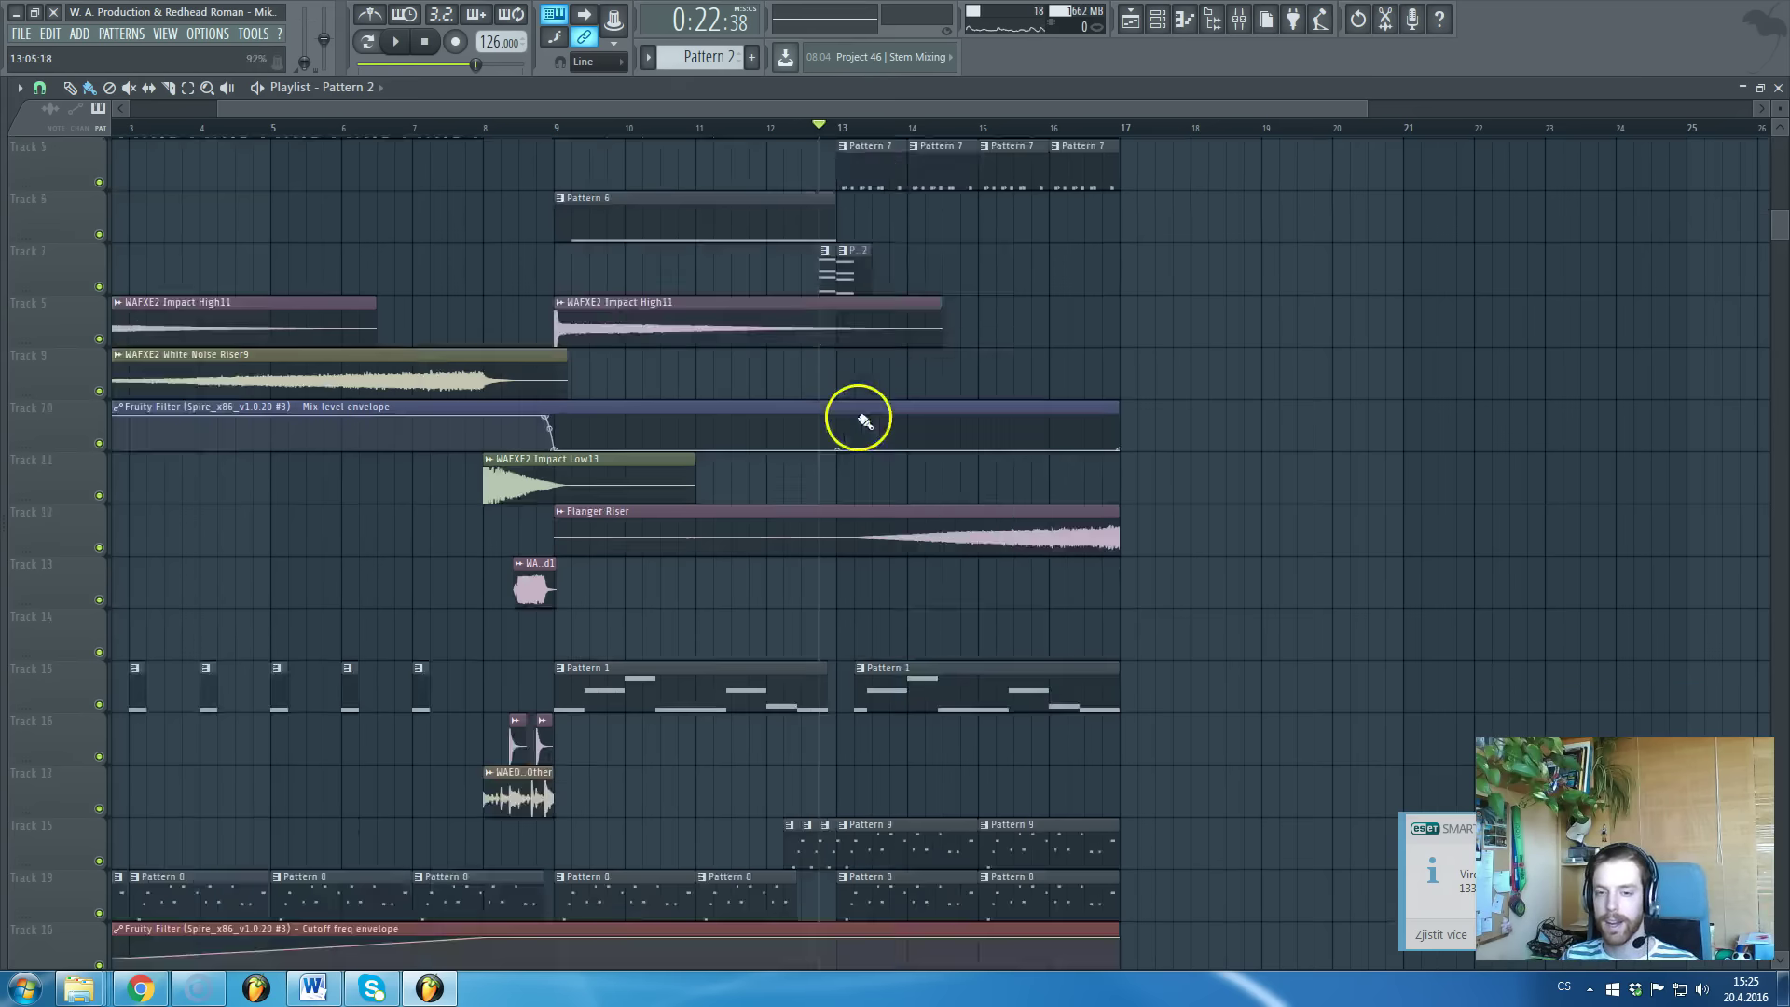
Play the arrangement from bar 9 through the breakdown into the drop
left_click(559, 128)
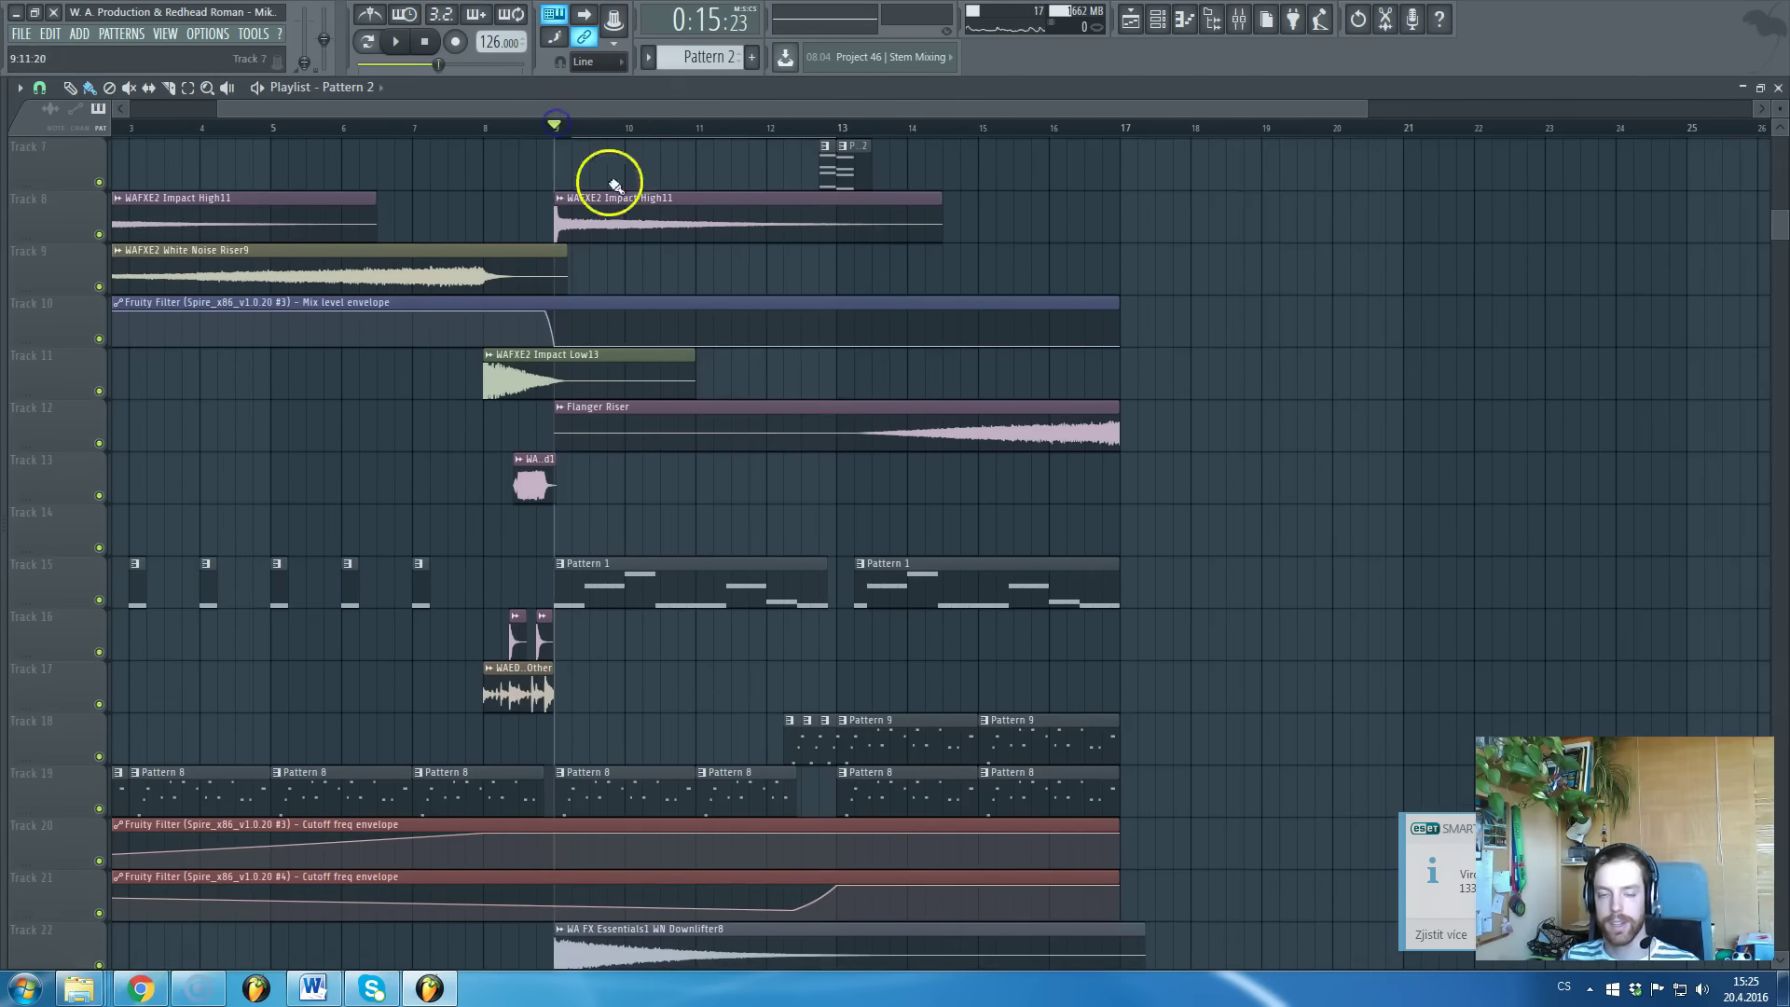
scroll(740, 344, "up", 3)
scroll(746, 359, "down", 3)
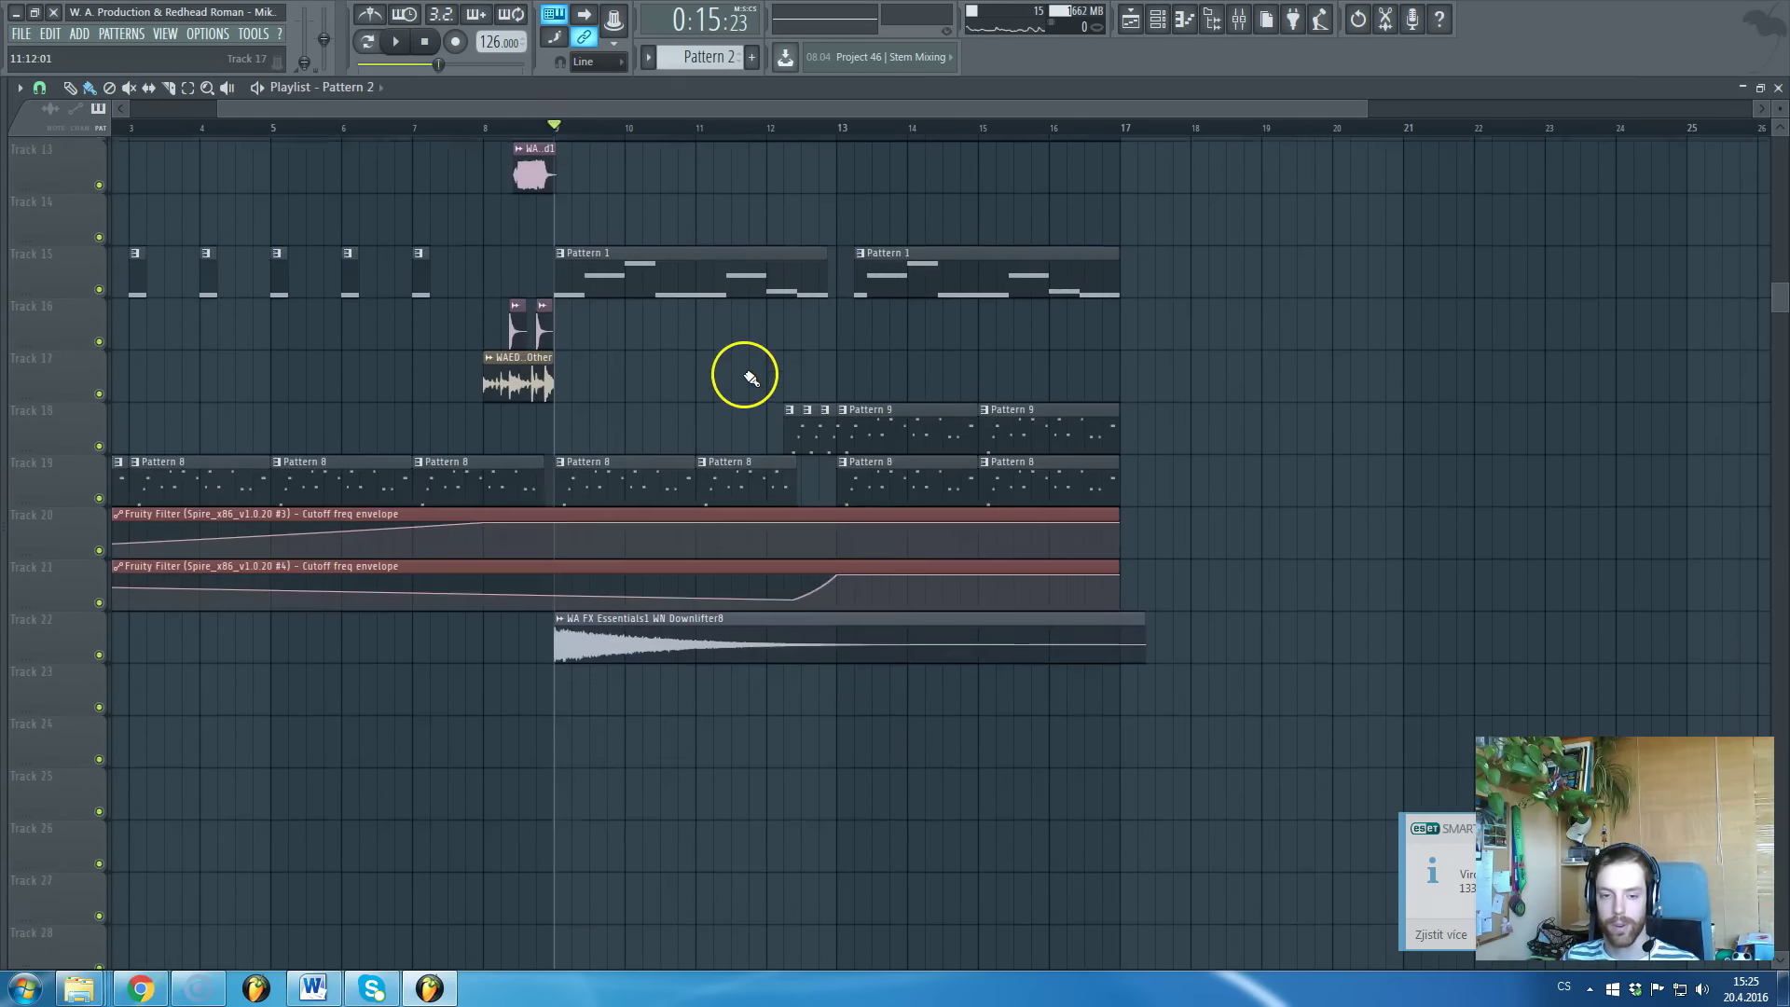
scroll(750, 378, "up", 10)
key("space")
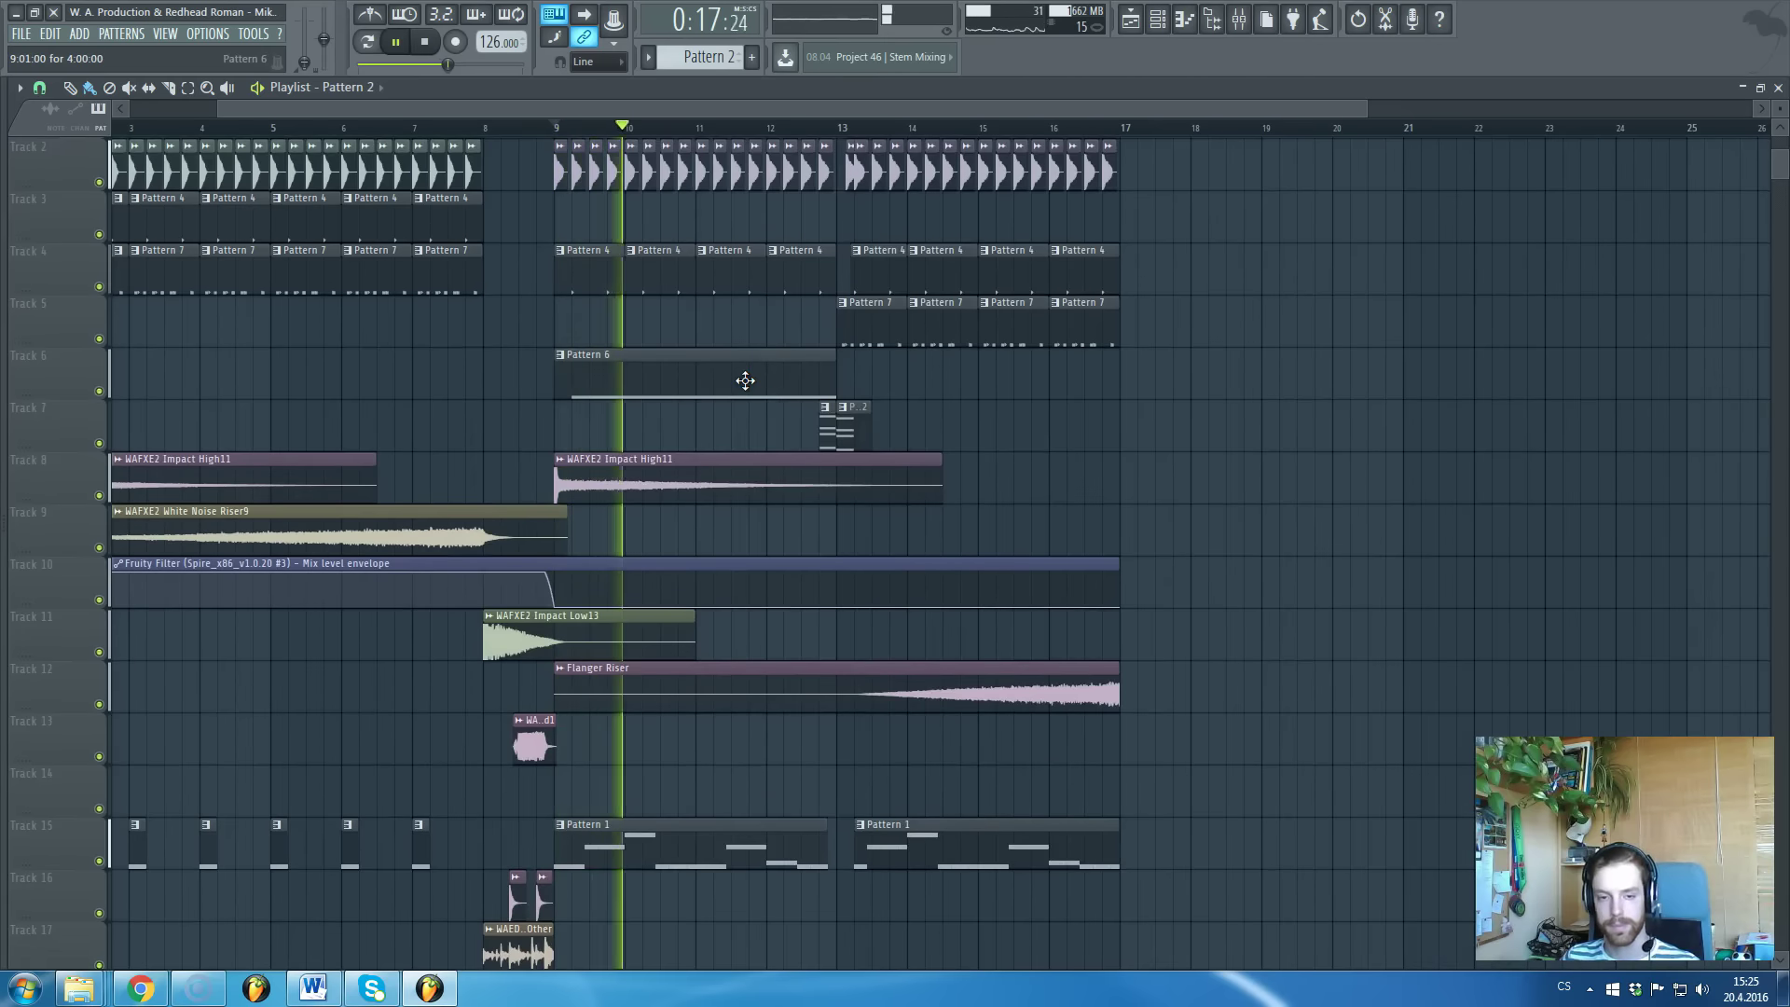
scroll(746, 383, "down", 4)
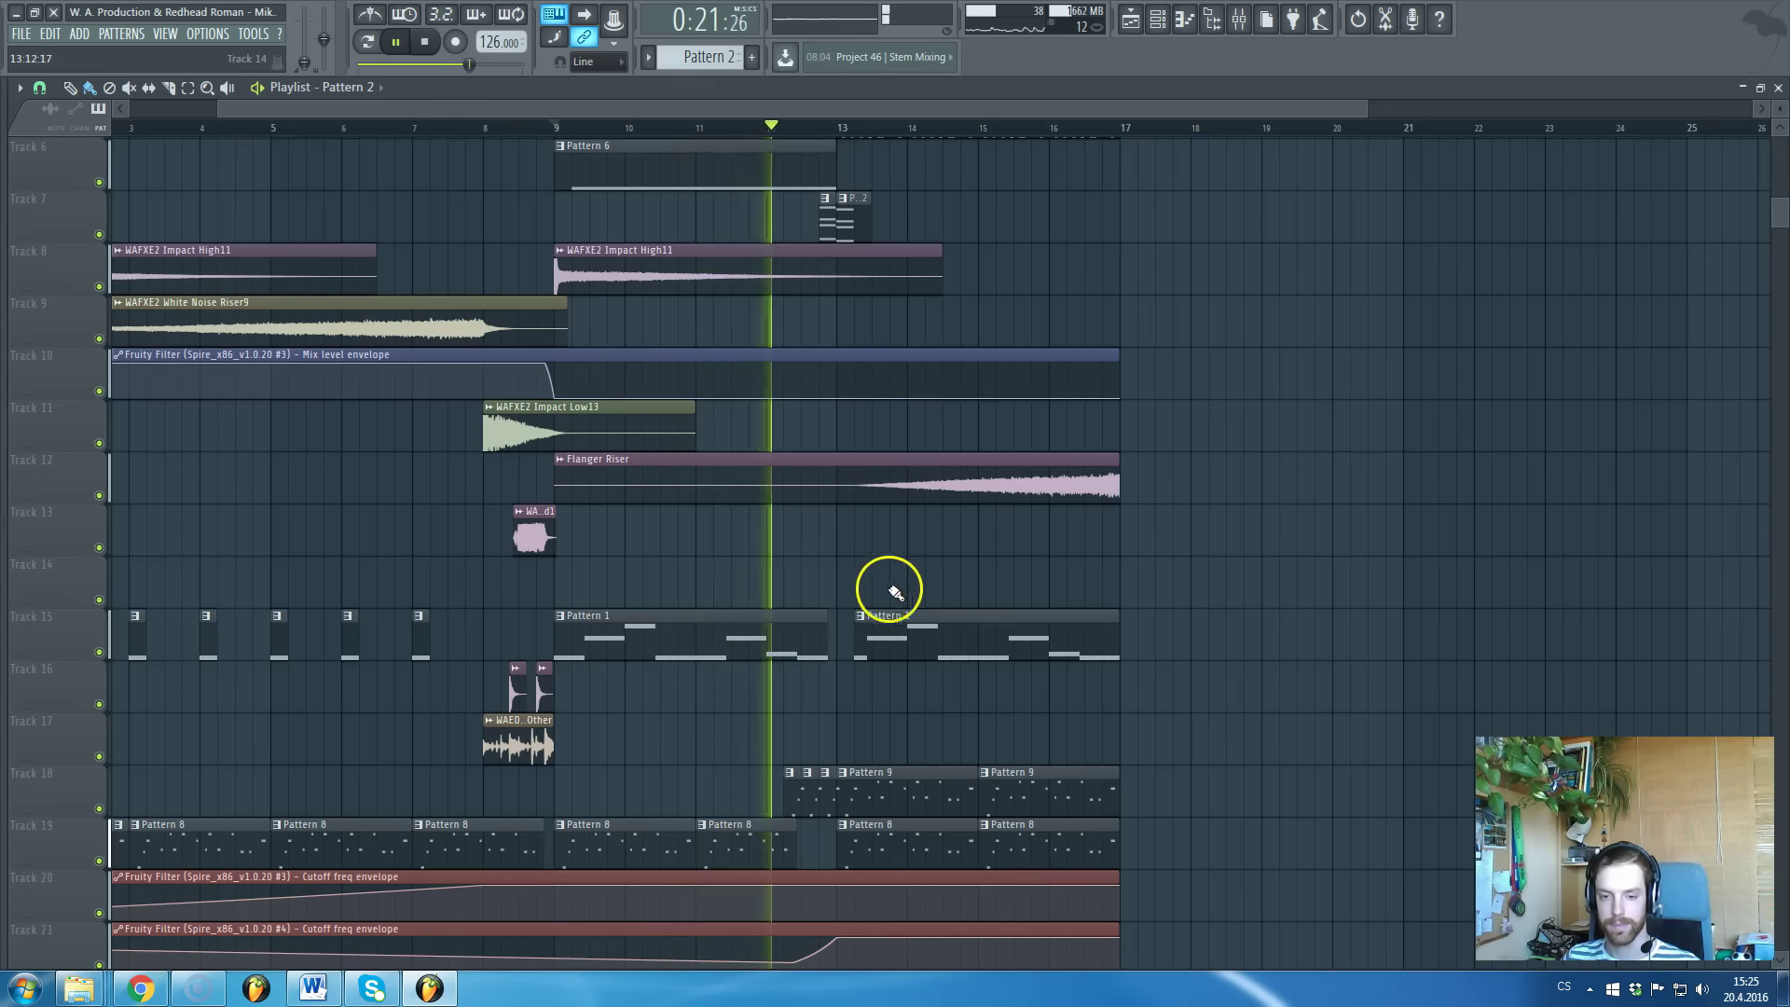
scroll(891, 590, "up", 3)
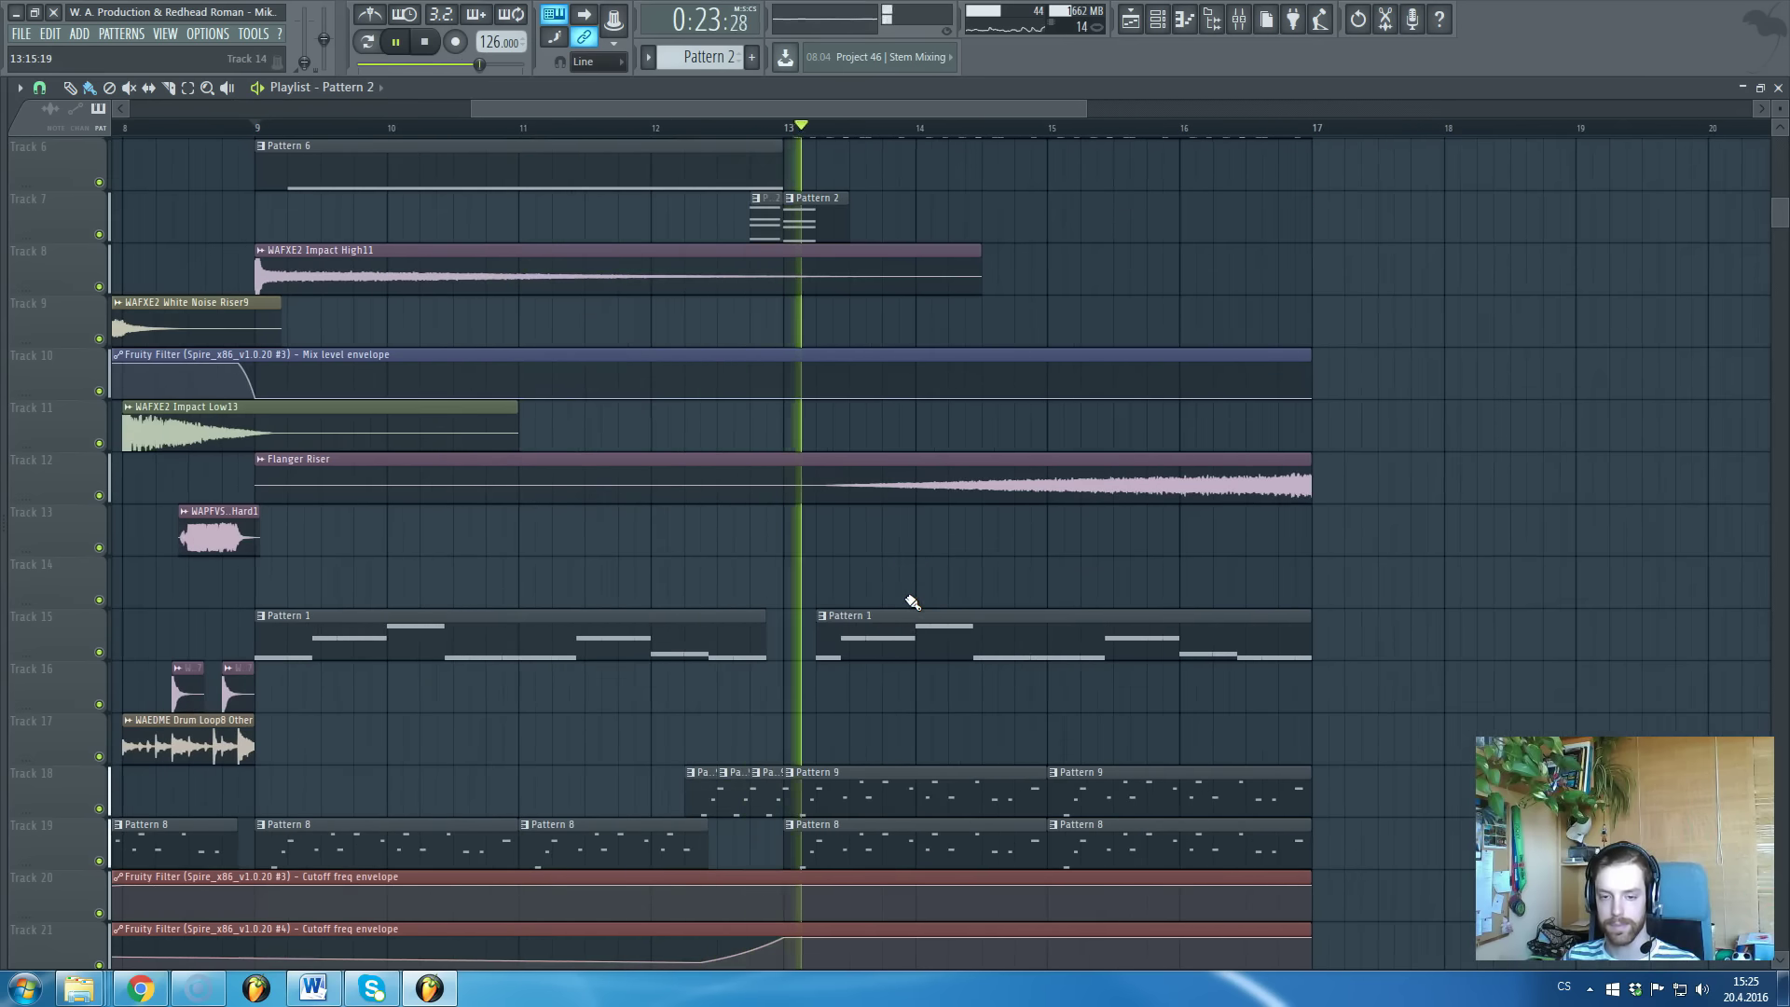
scroll(914, 602, "up", 5)
scroll(918, 602, "down", 3)
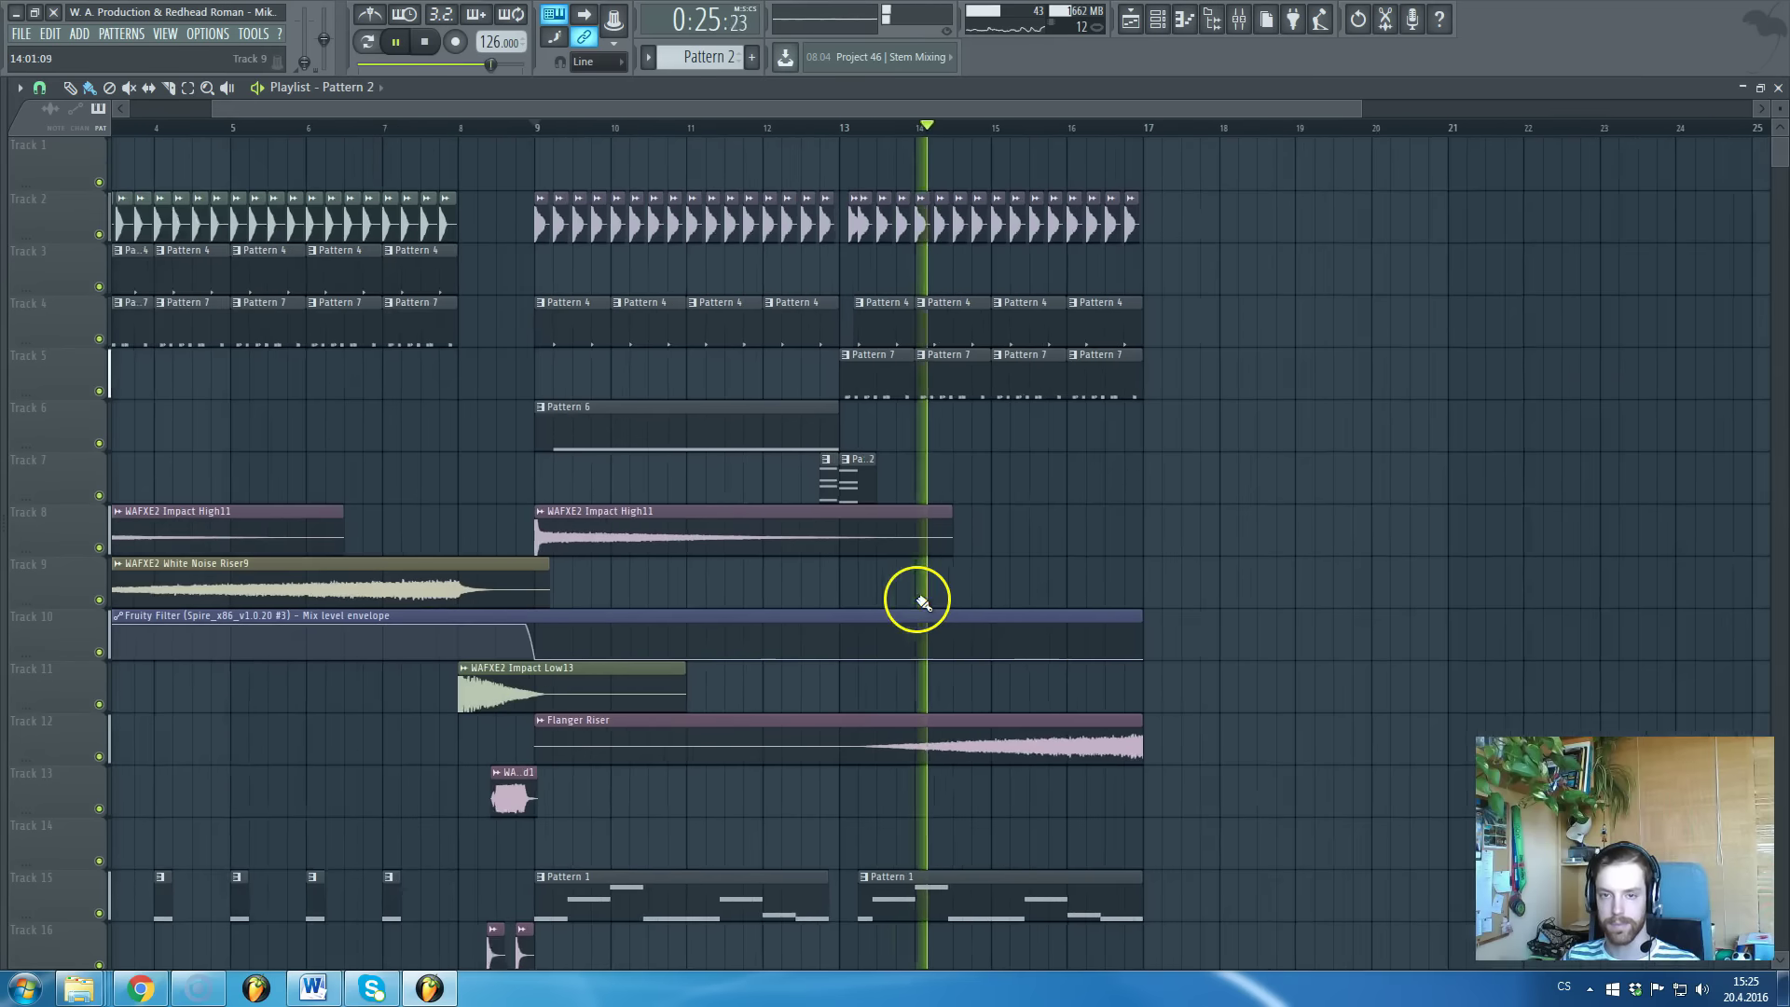
key("space")
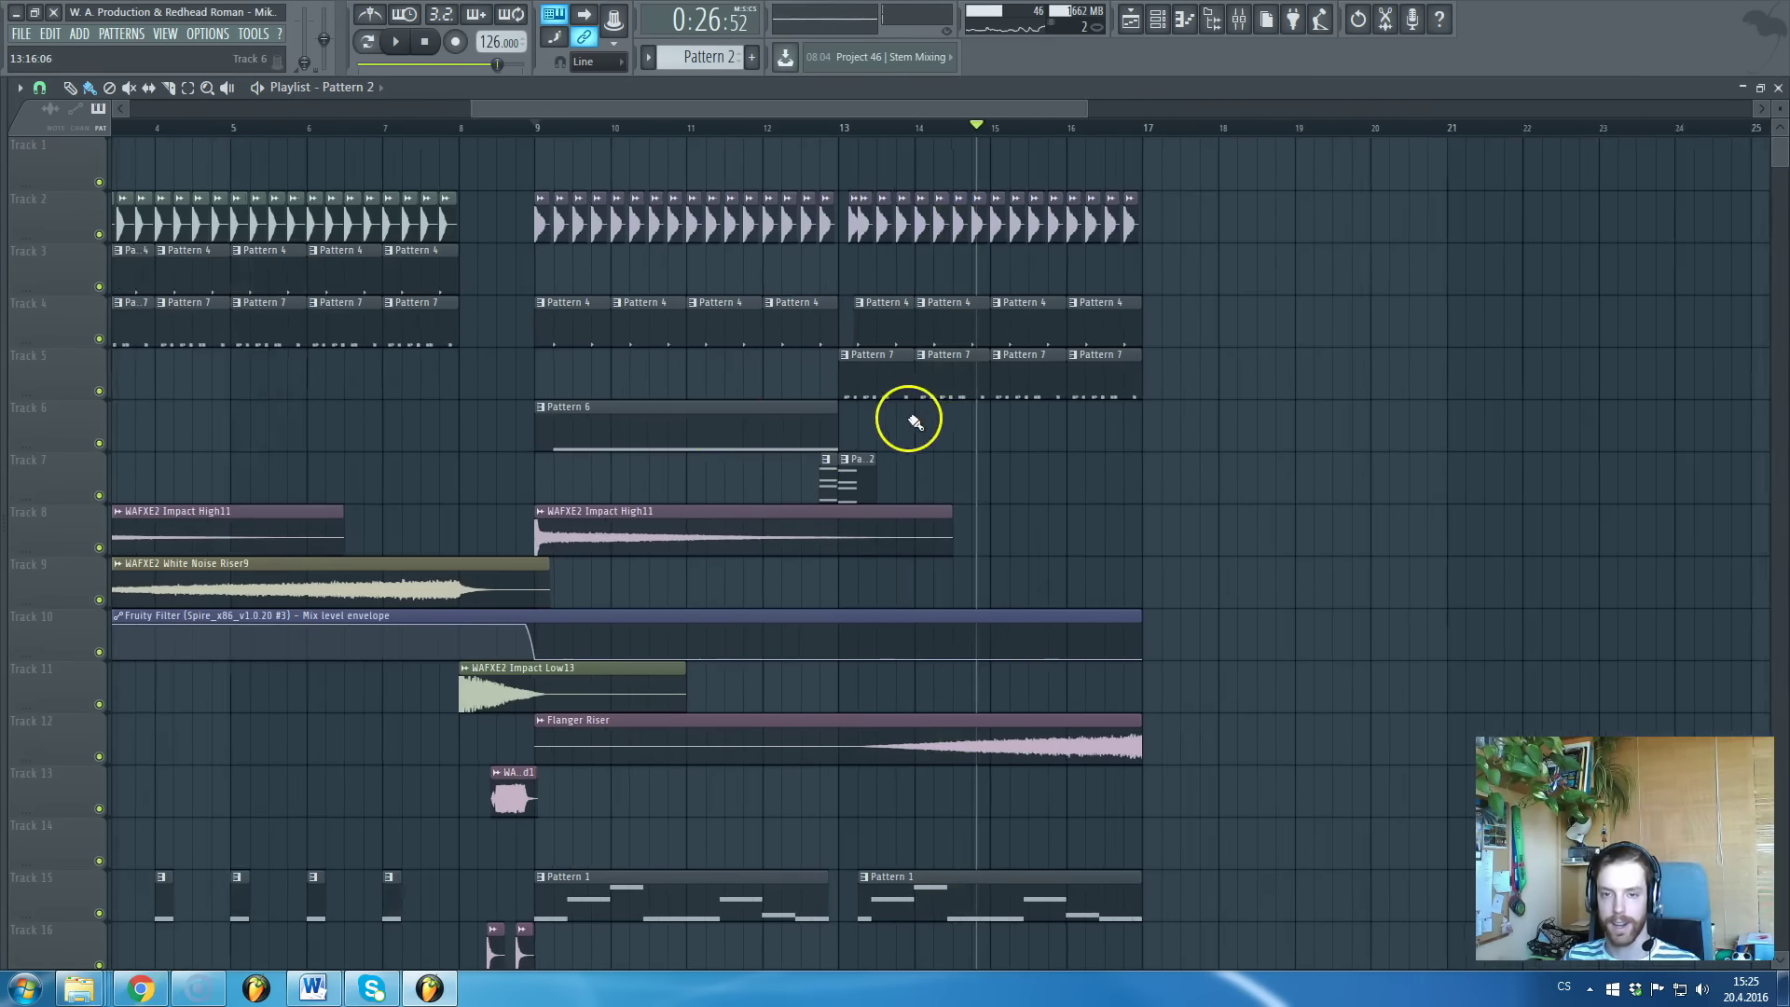
scroll(915, 421, "up", 3)
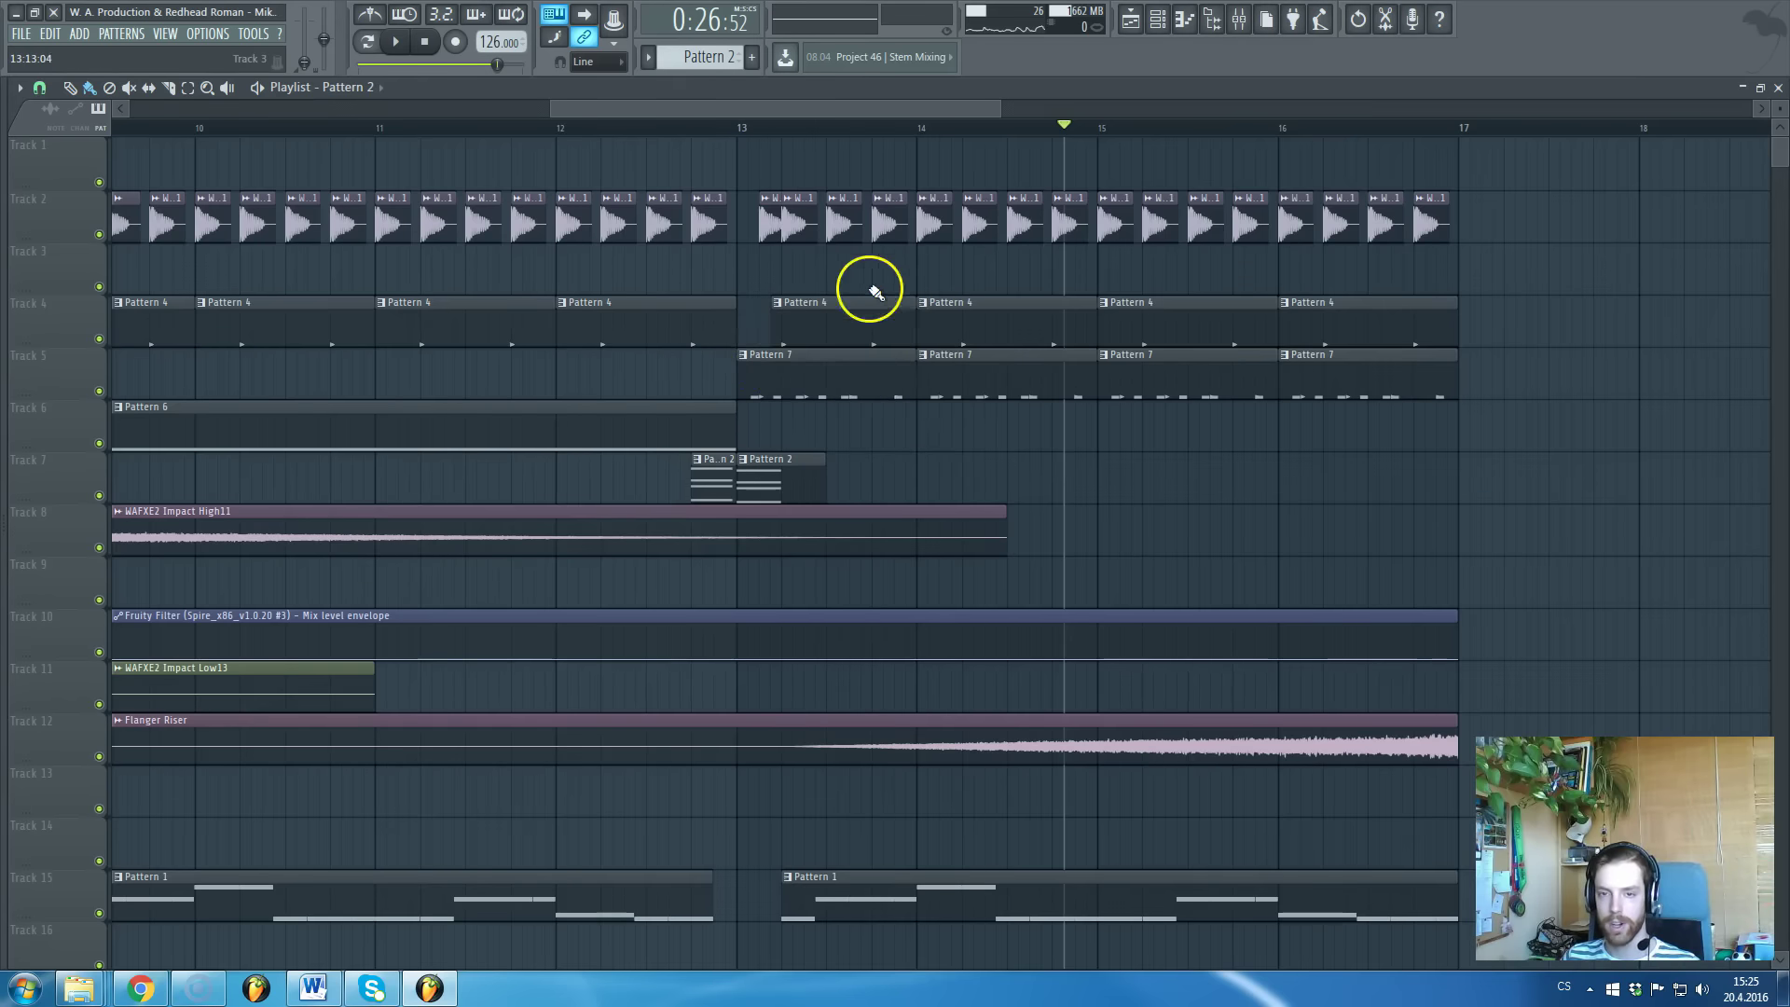
scroll(895, 280, "up", 3)
scroll(982, 308, "down", 5)
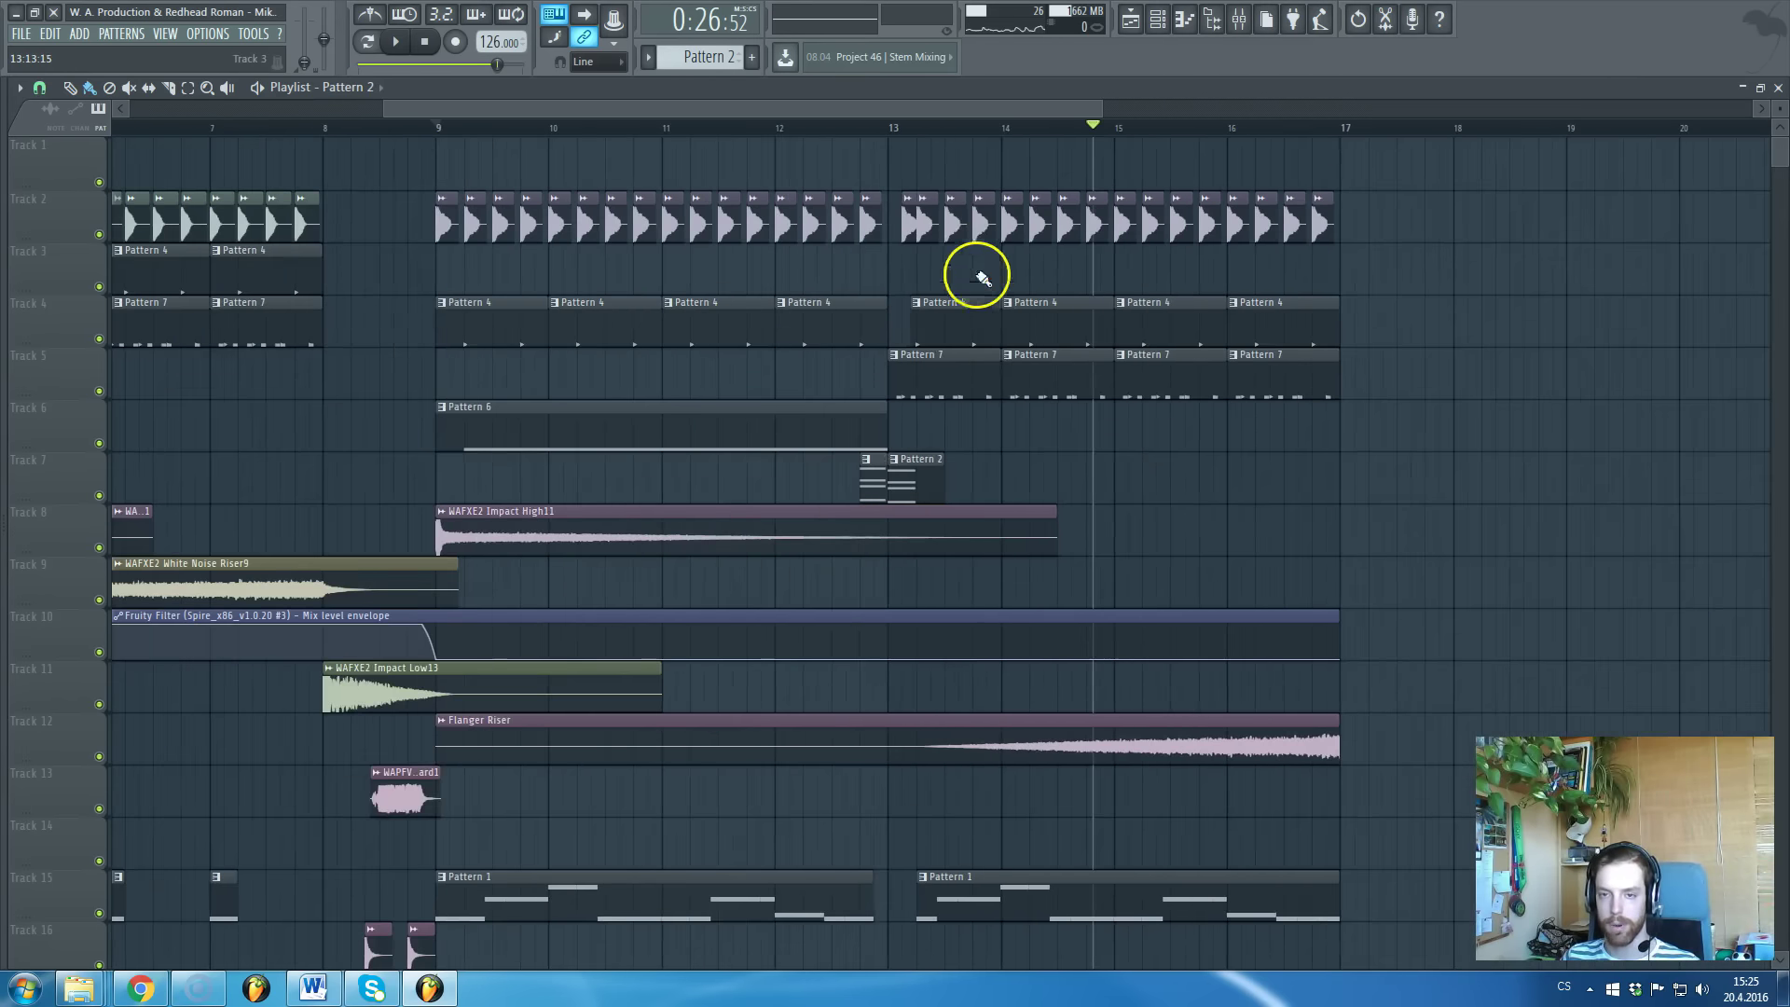
scroll(983, 278, "down", 1)
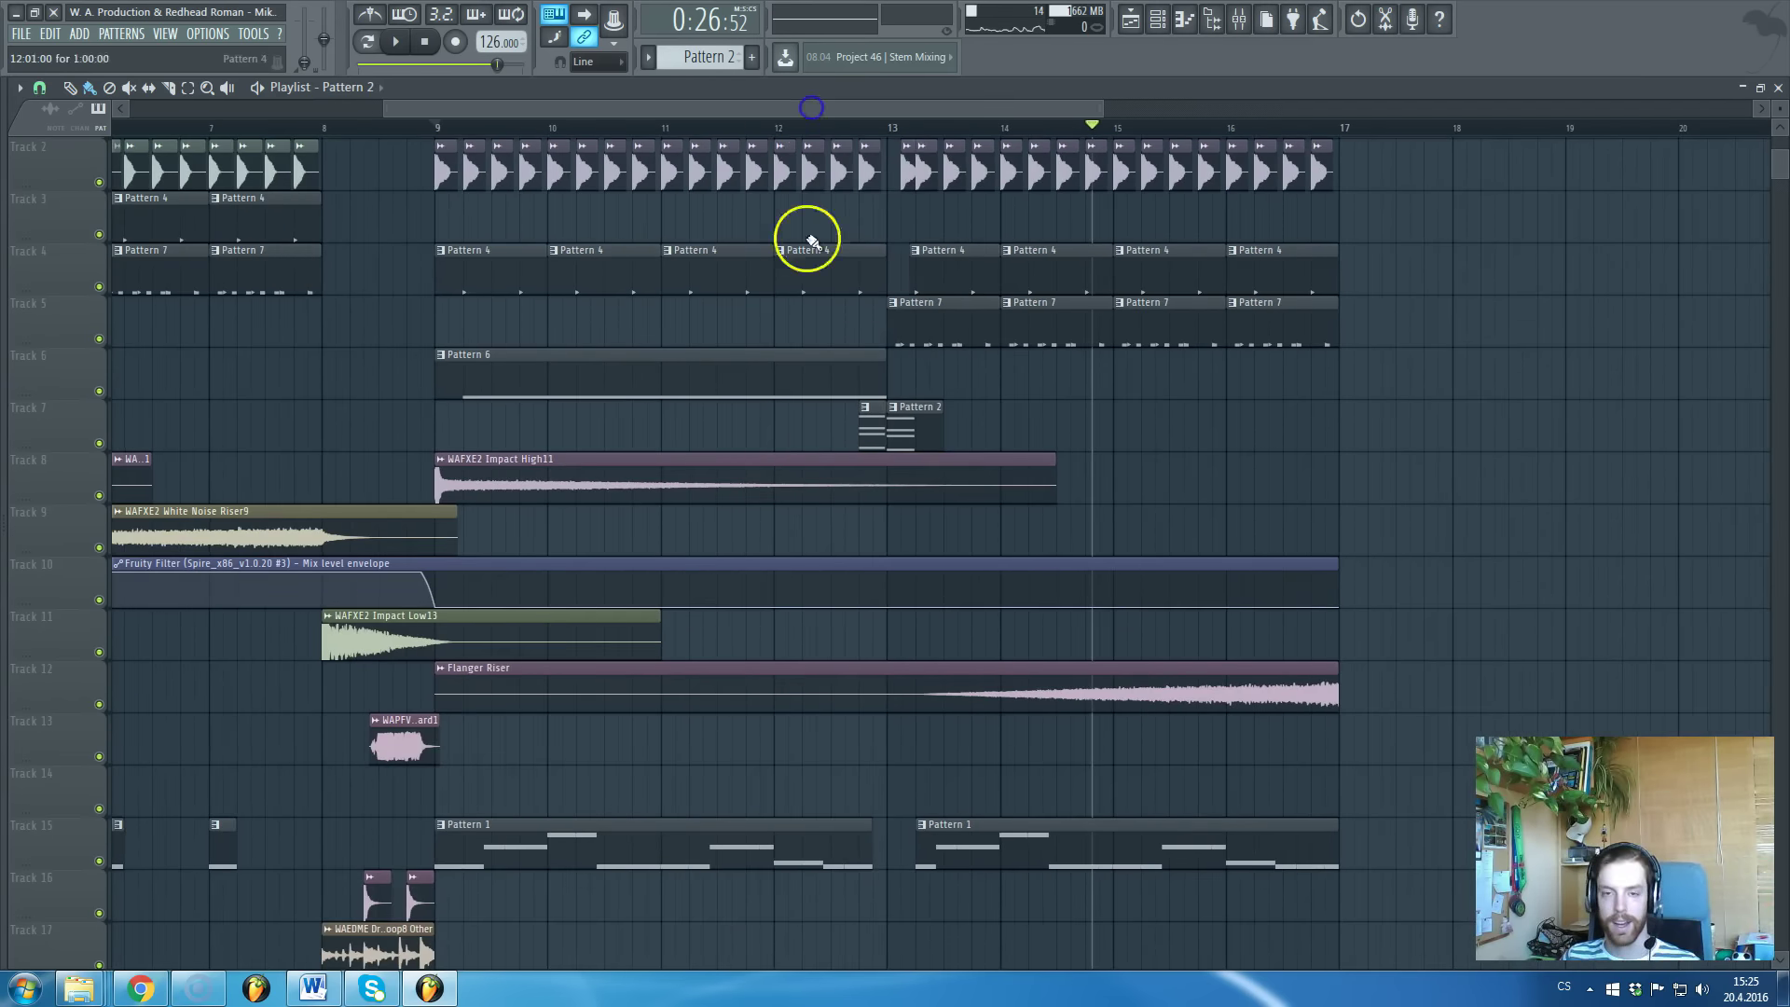
scroll(795, 299, "up", 1)
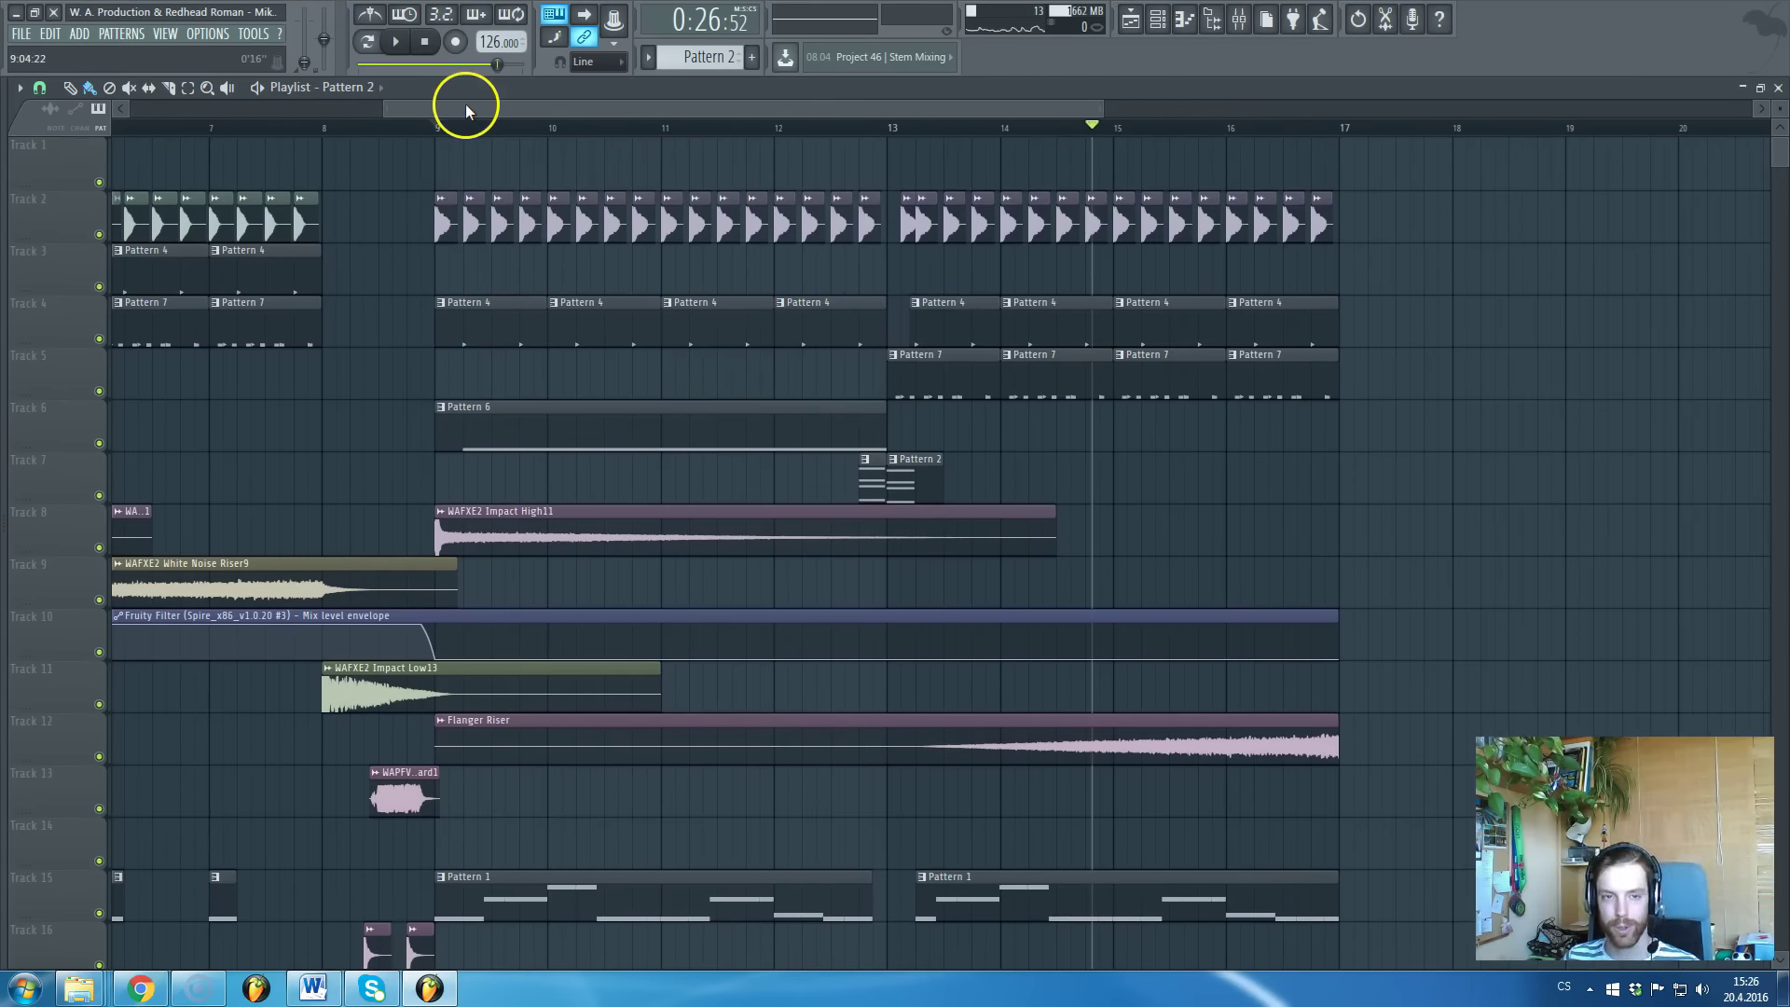
left_click(439, 131)
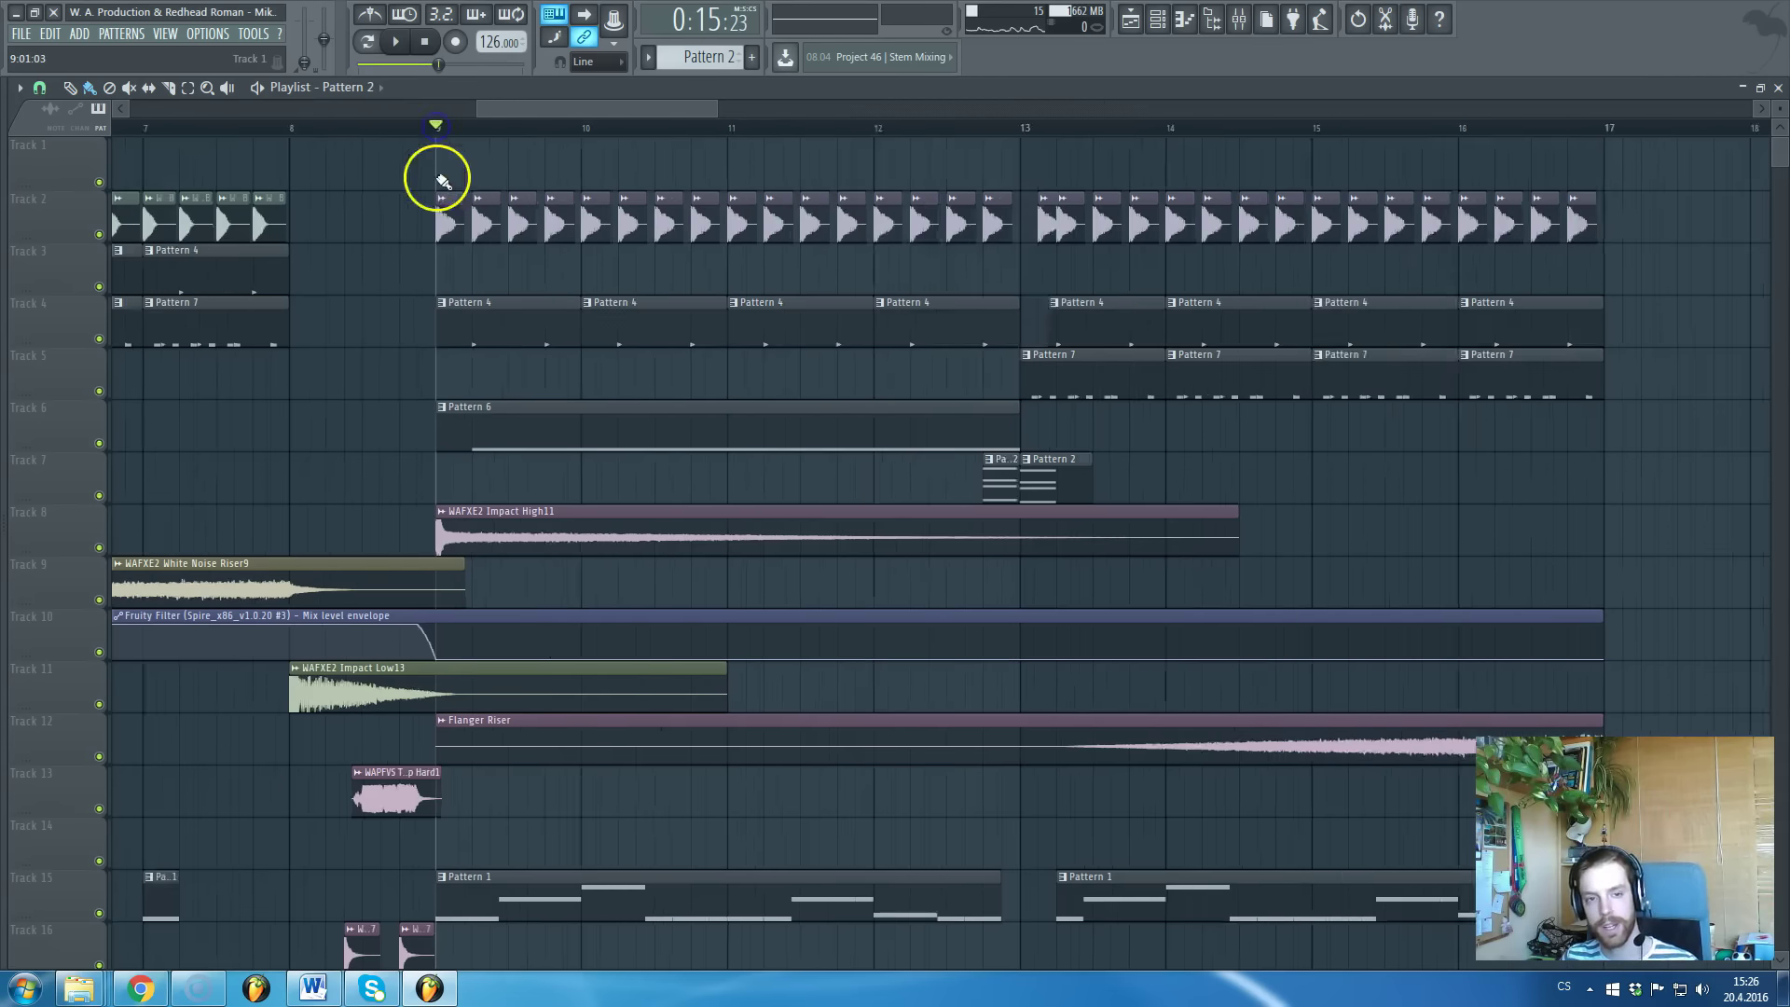
scroll(462, 219, "up", 5)
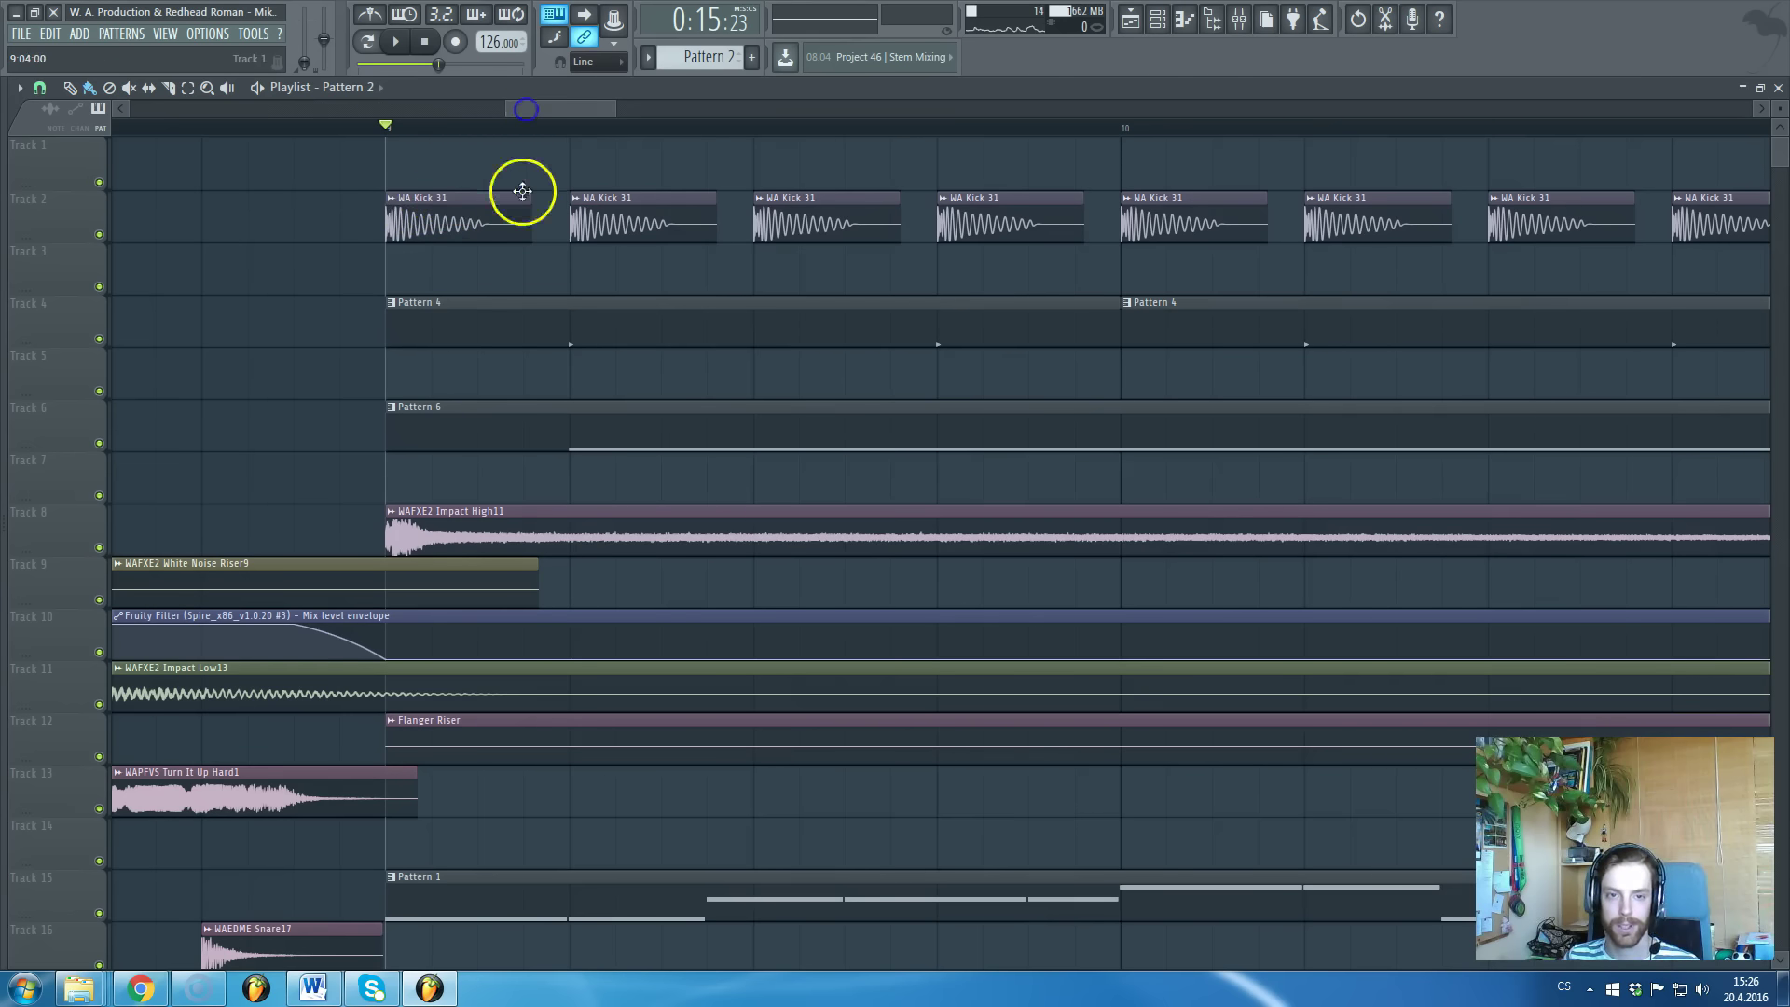
scroll(524, 243, "down", 3)
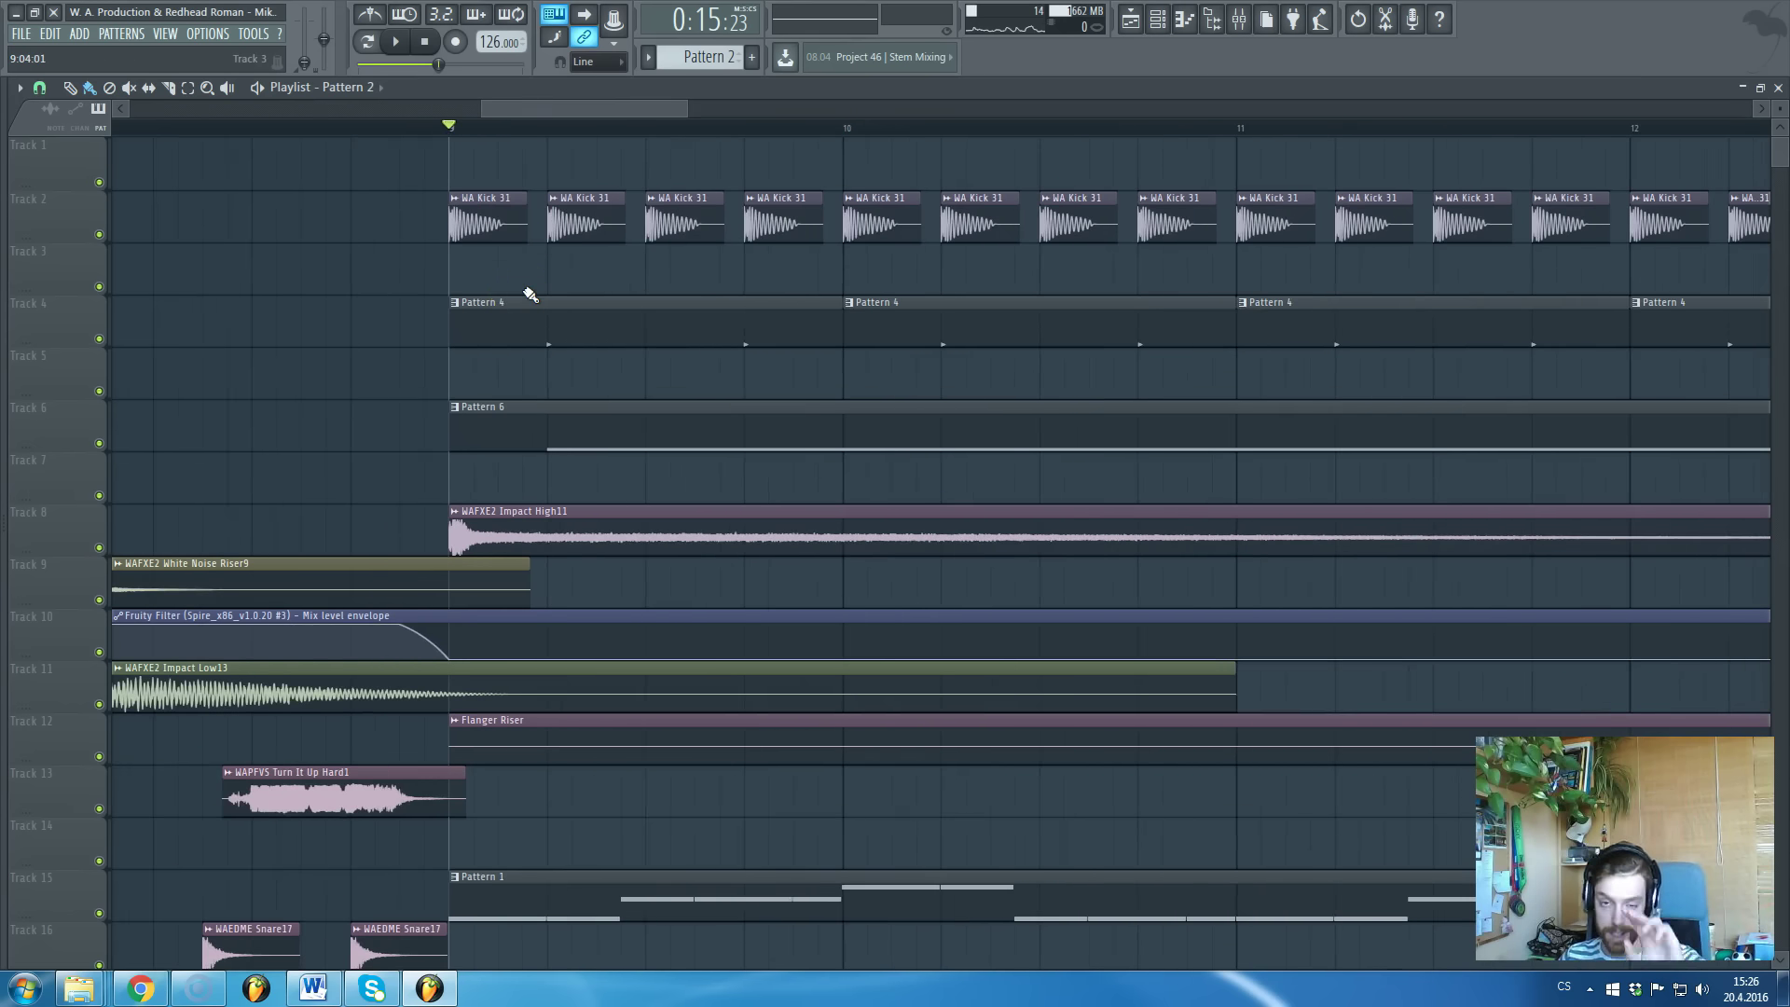
left_click_drag(562, 114, 240, 125)
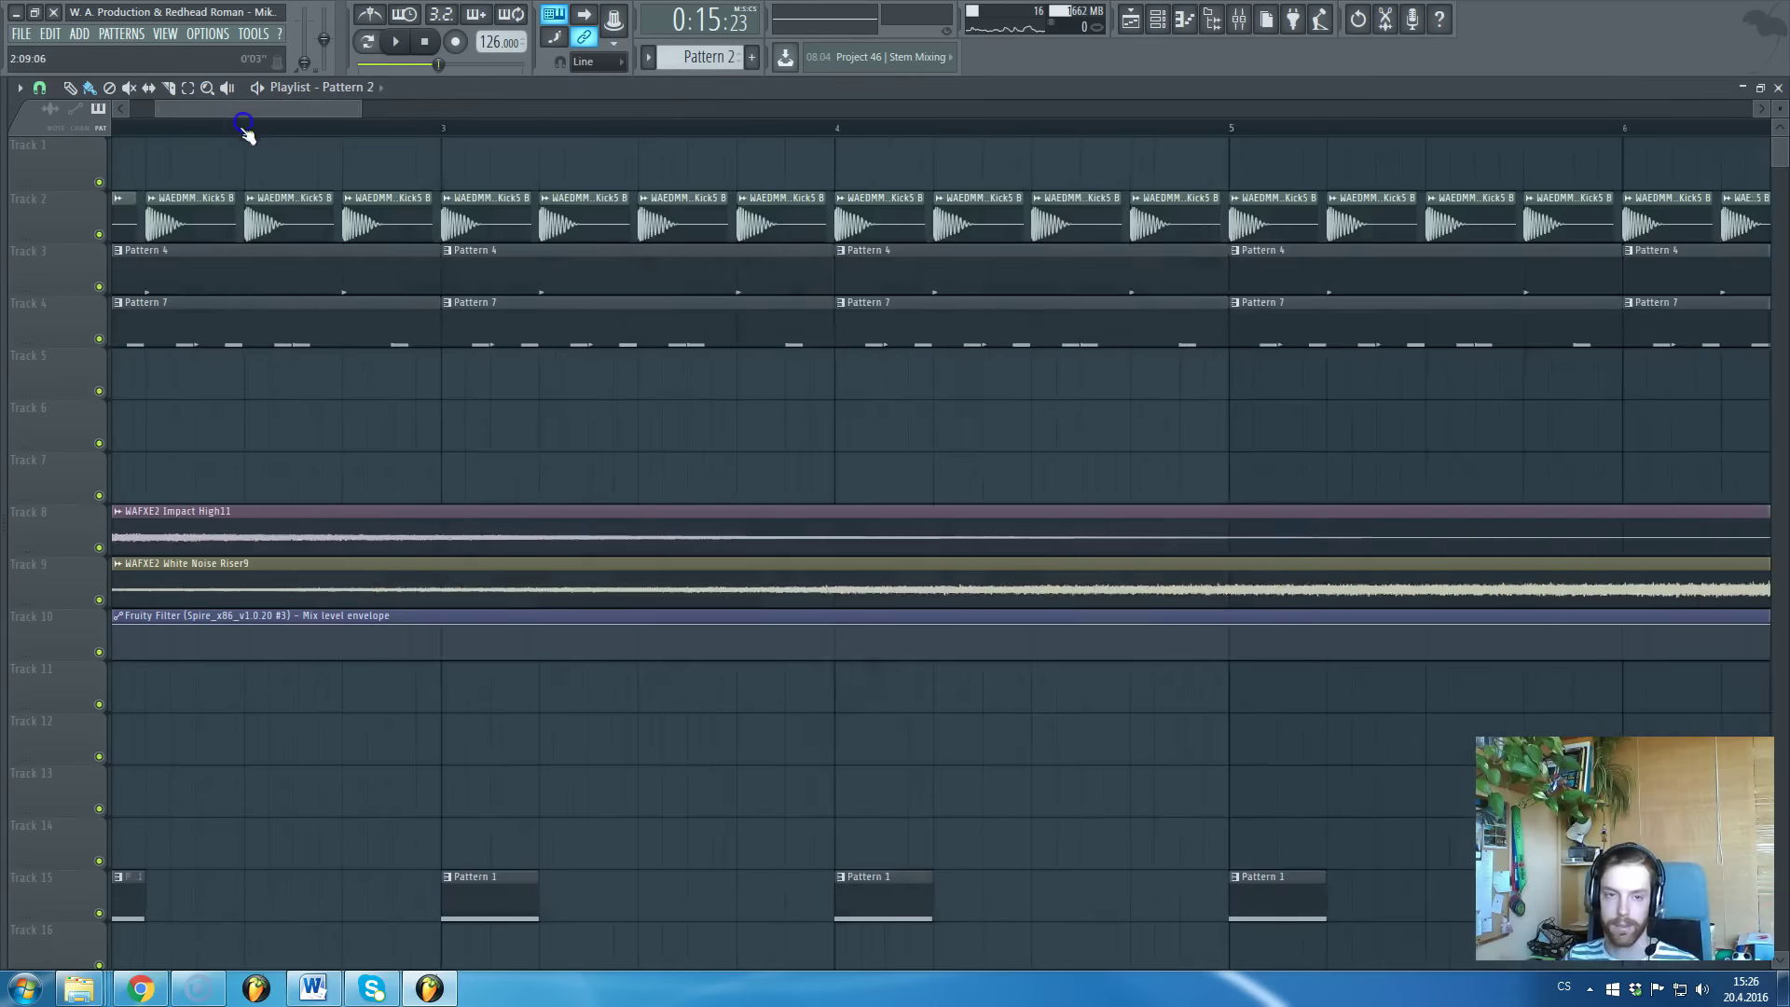
scroll(552, 348, "down", 4)
scroll(751, 471, "up", 3)
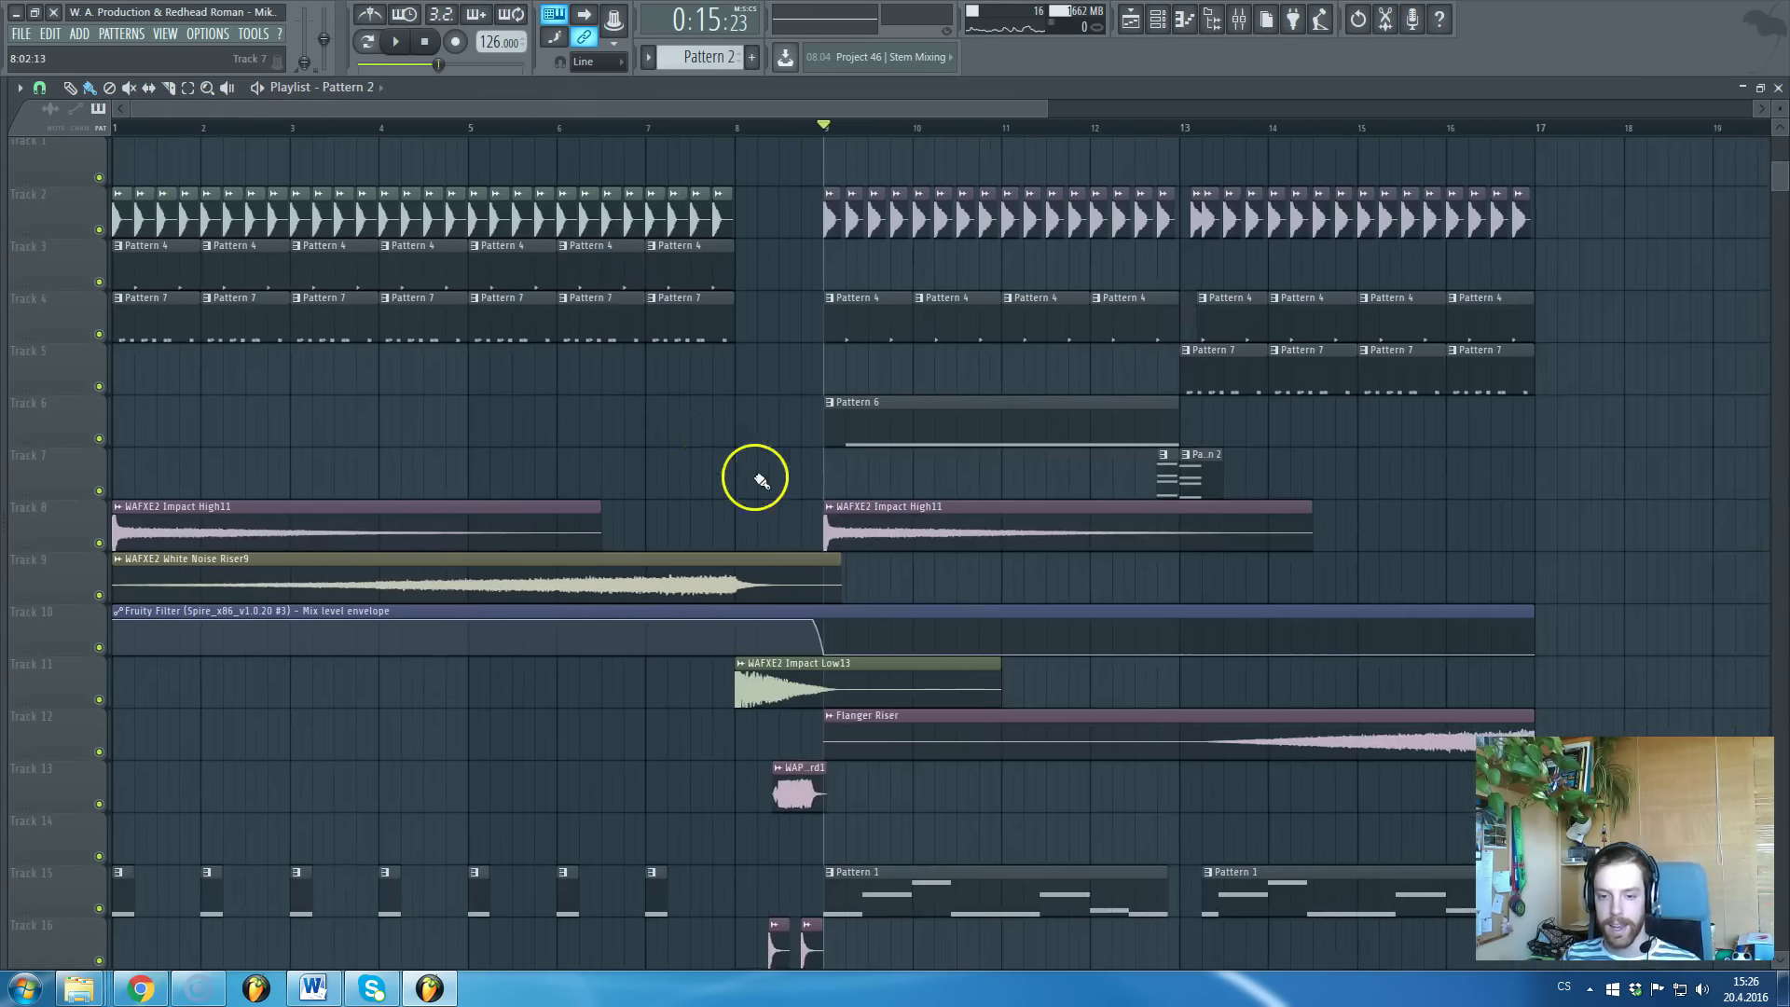
scroll(811, 508, "down", 5)
left_click(557, 133)
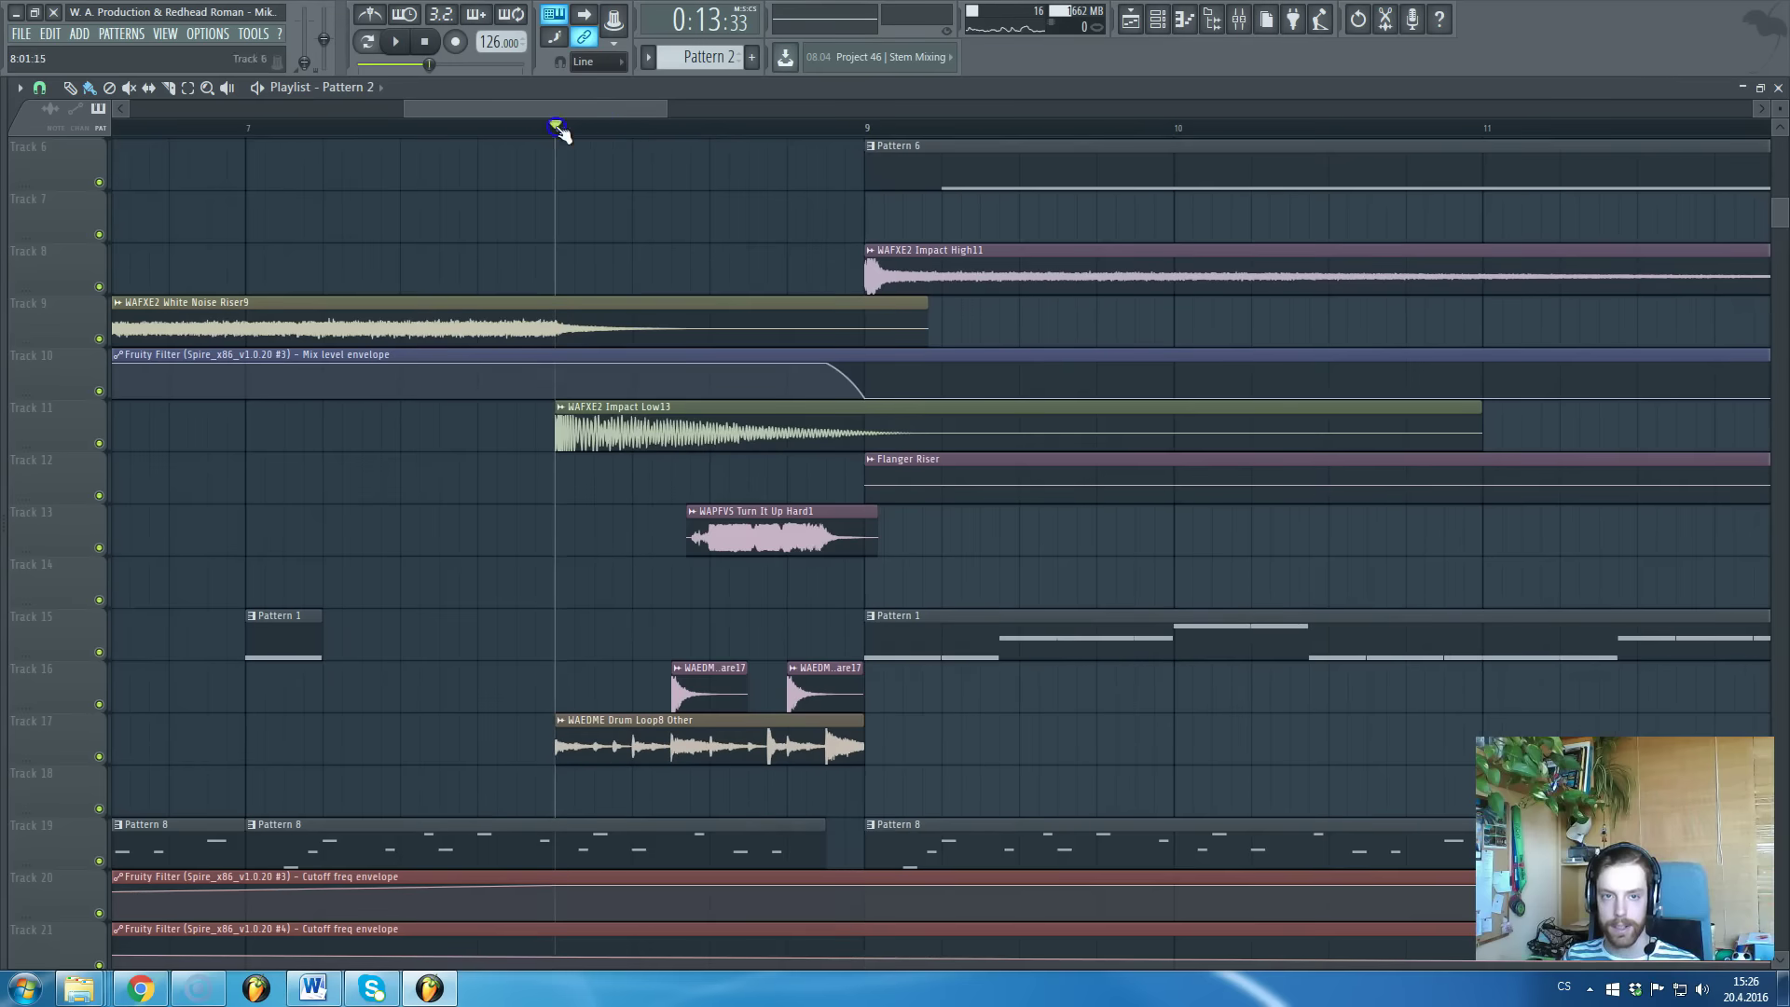
scroll(688, 452, "up", 5)
scroll(712, 452, "down", 6)
key("space")
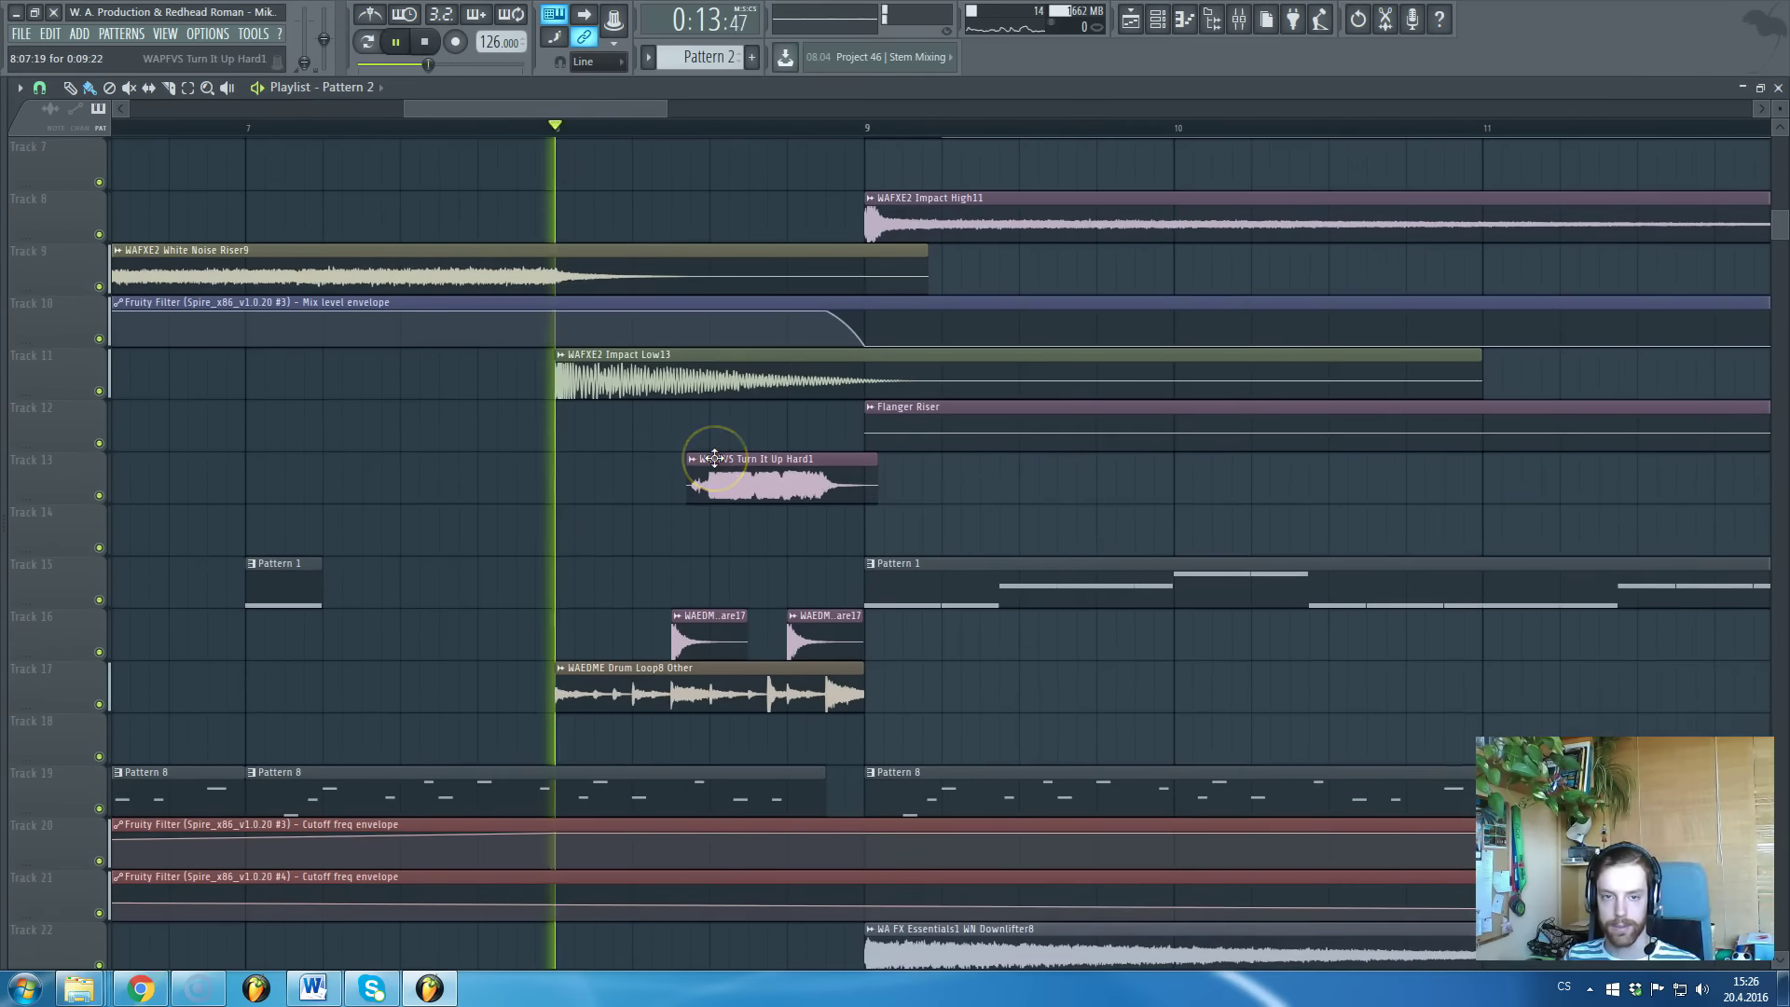
key("space")
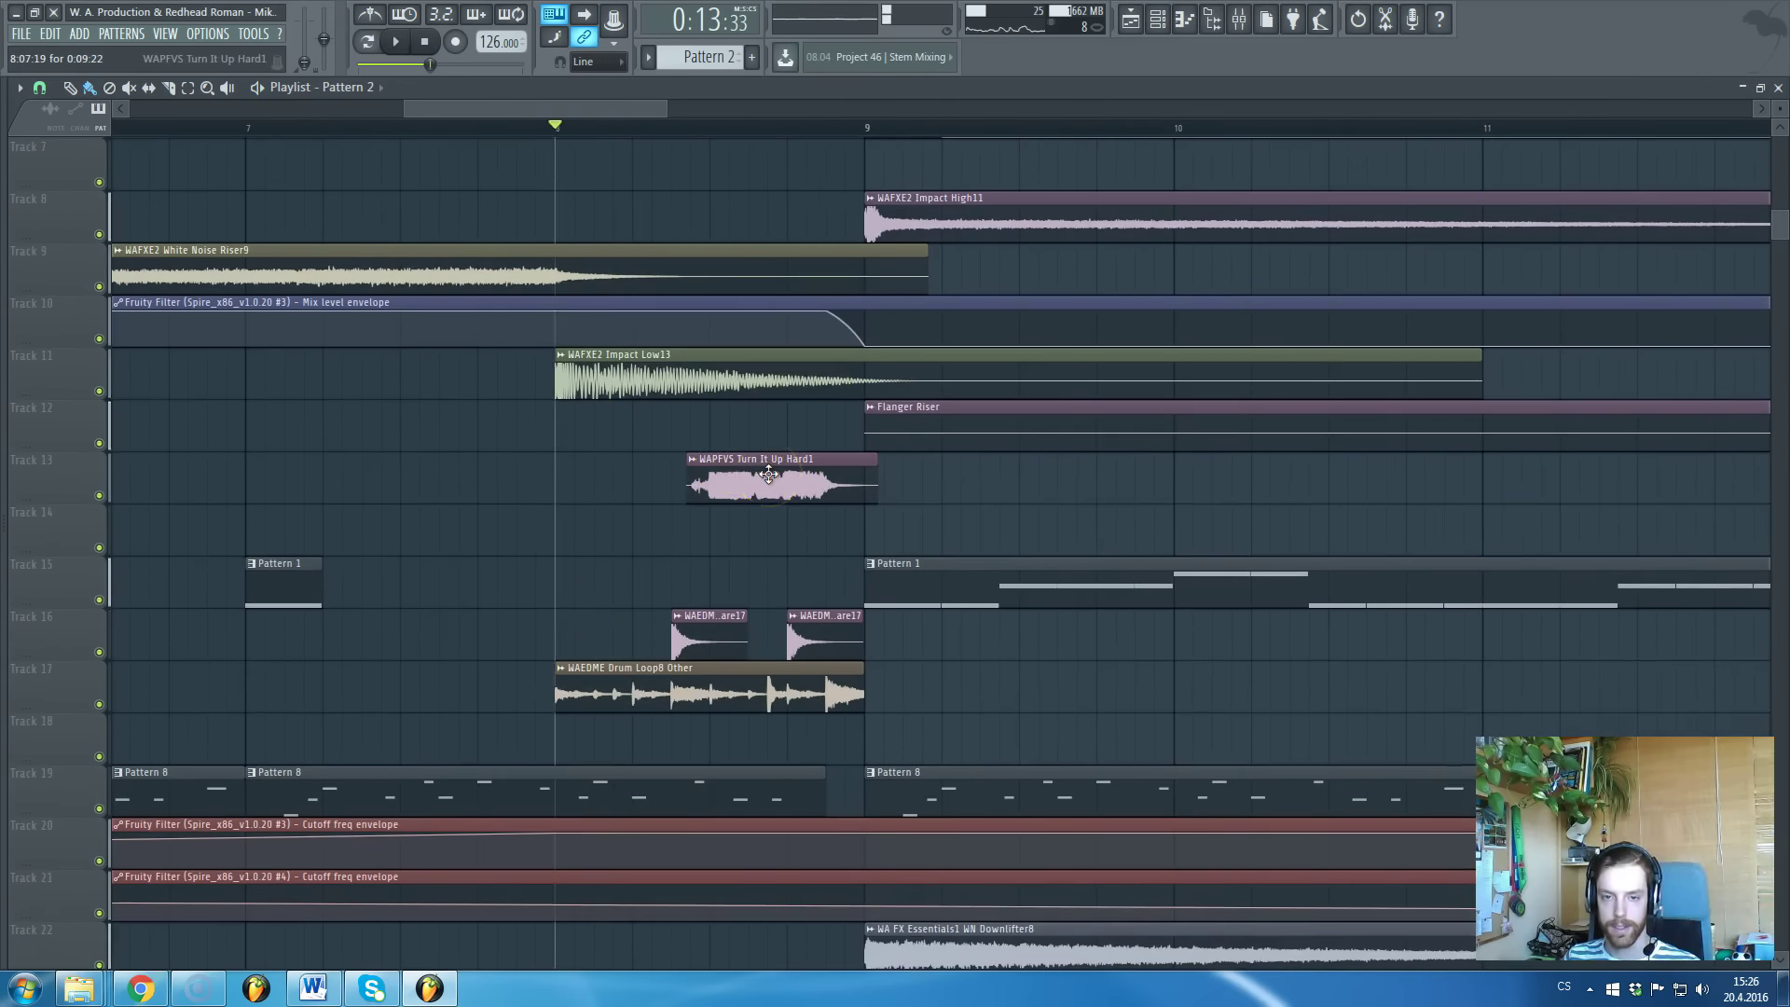
scroll(787, 671, "up", 4)
scroll(772, 687, "down", 3)
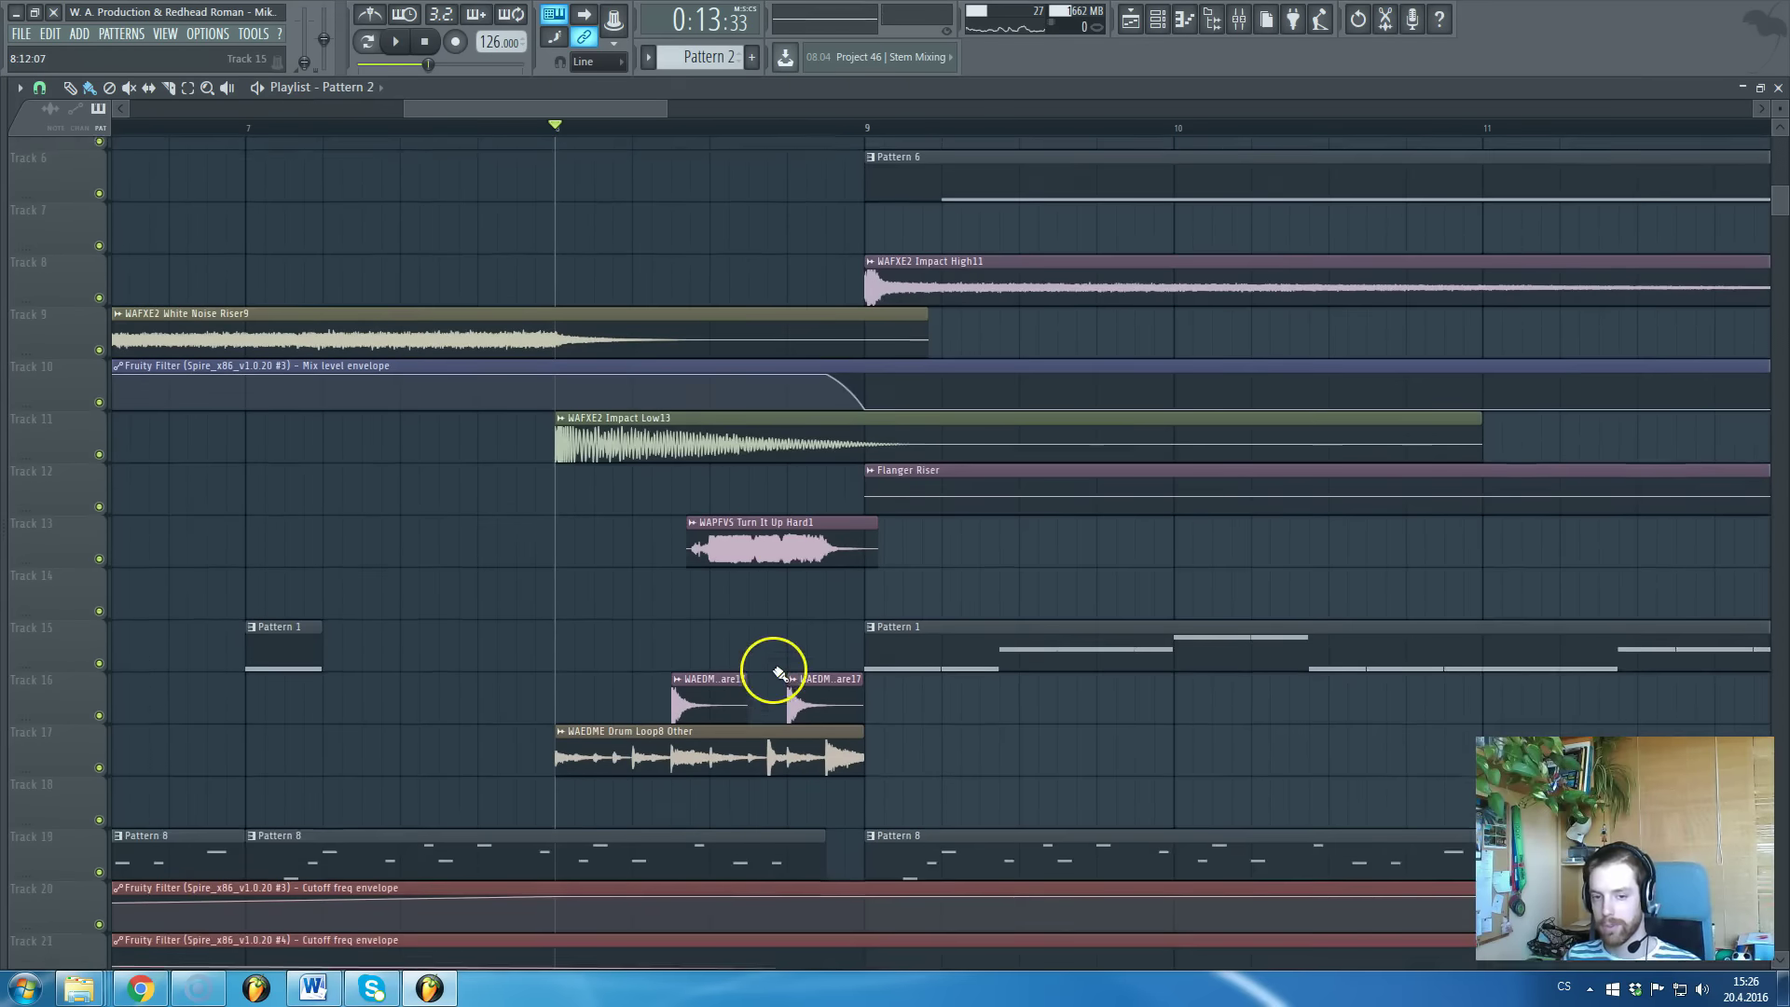
scroll(771, 671, "up", 1)
scroll(727, 741, "down", 1)
scroll(727, 741, "down", 2)
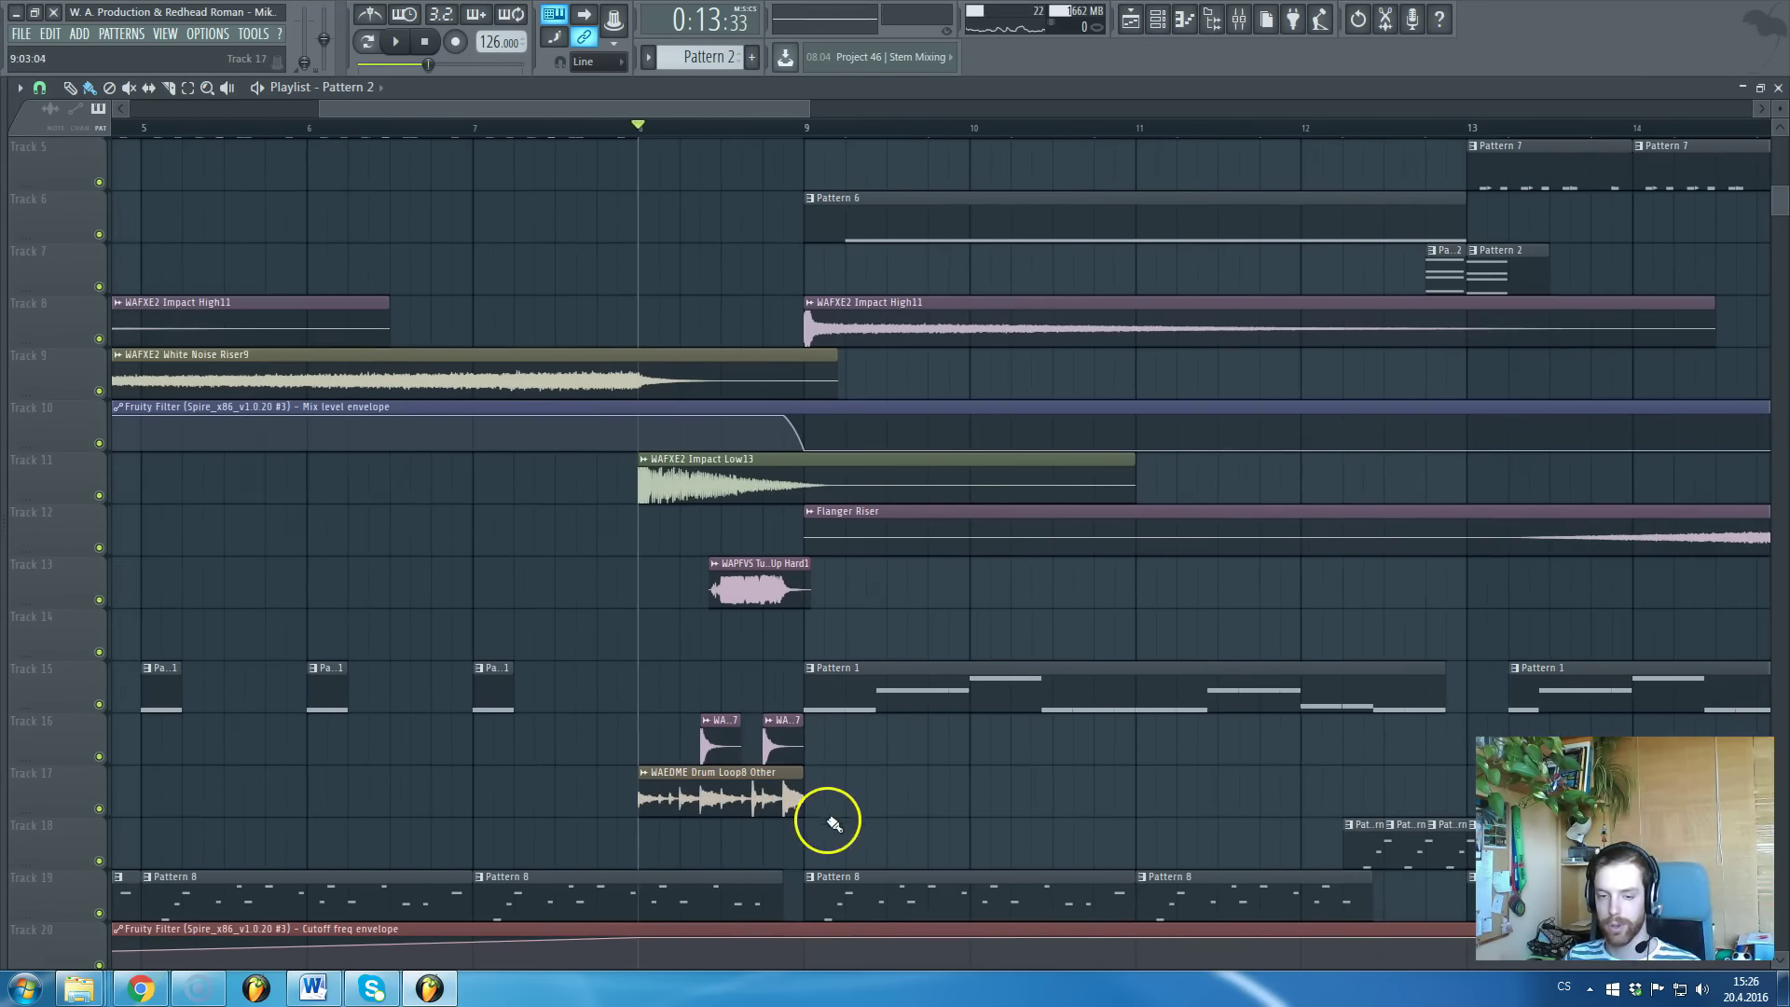
scroll(793, 784, "up", 4)
scroll(686, 685, "down", 3)
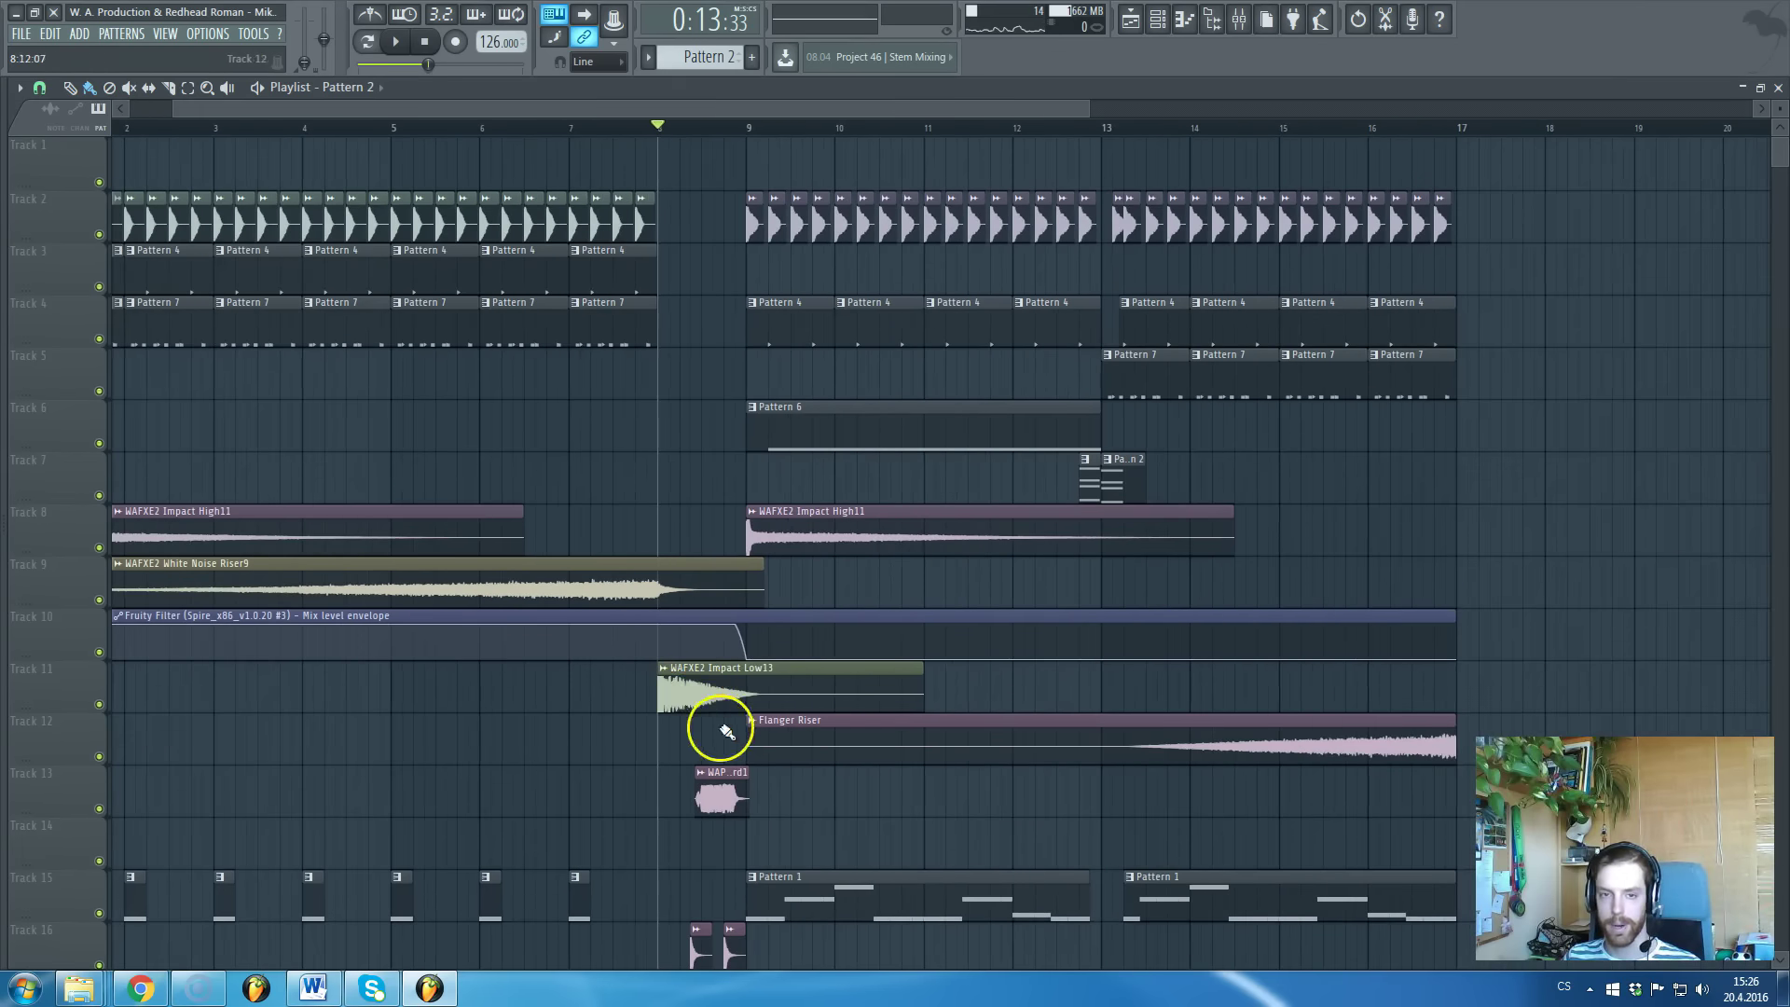
scroll(628, 372, "down", 3)
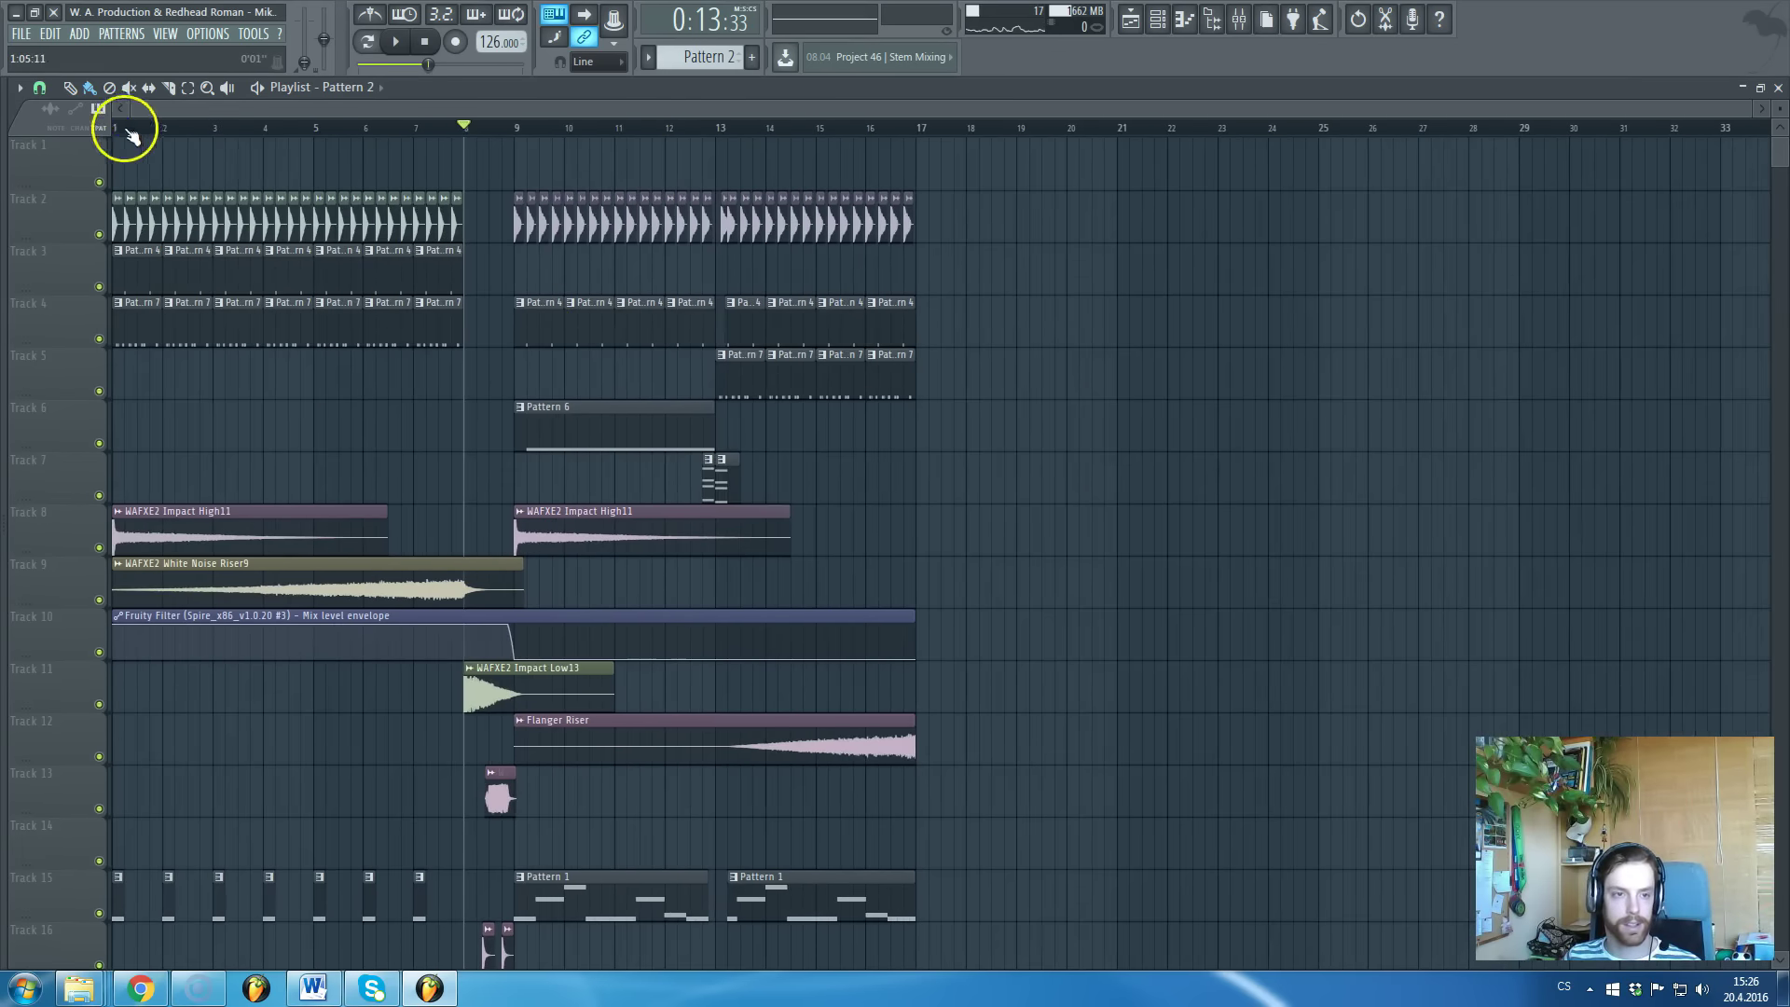
left_click(129, 130)
scroll(121, 130, "up", 4)
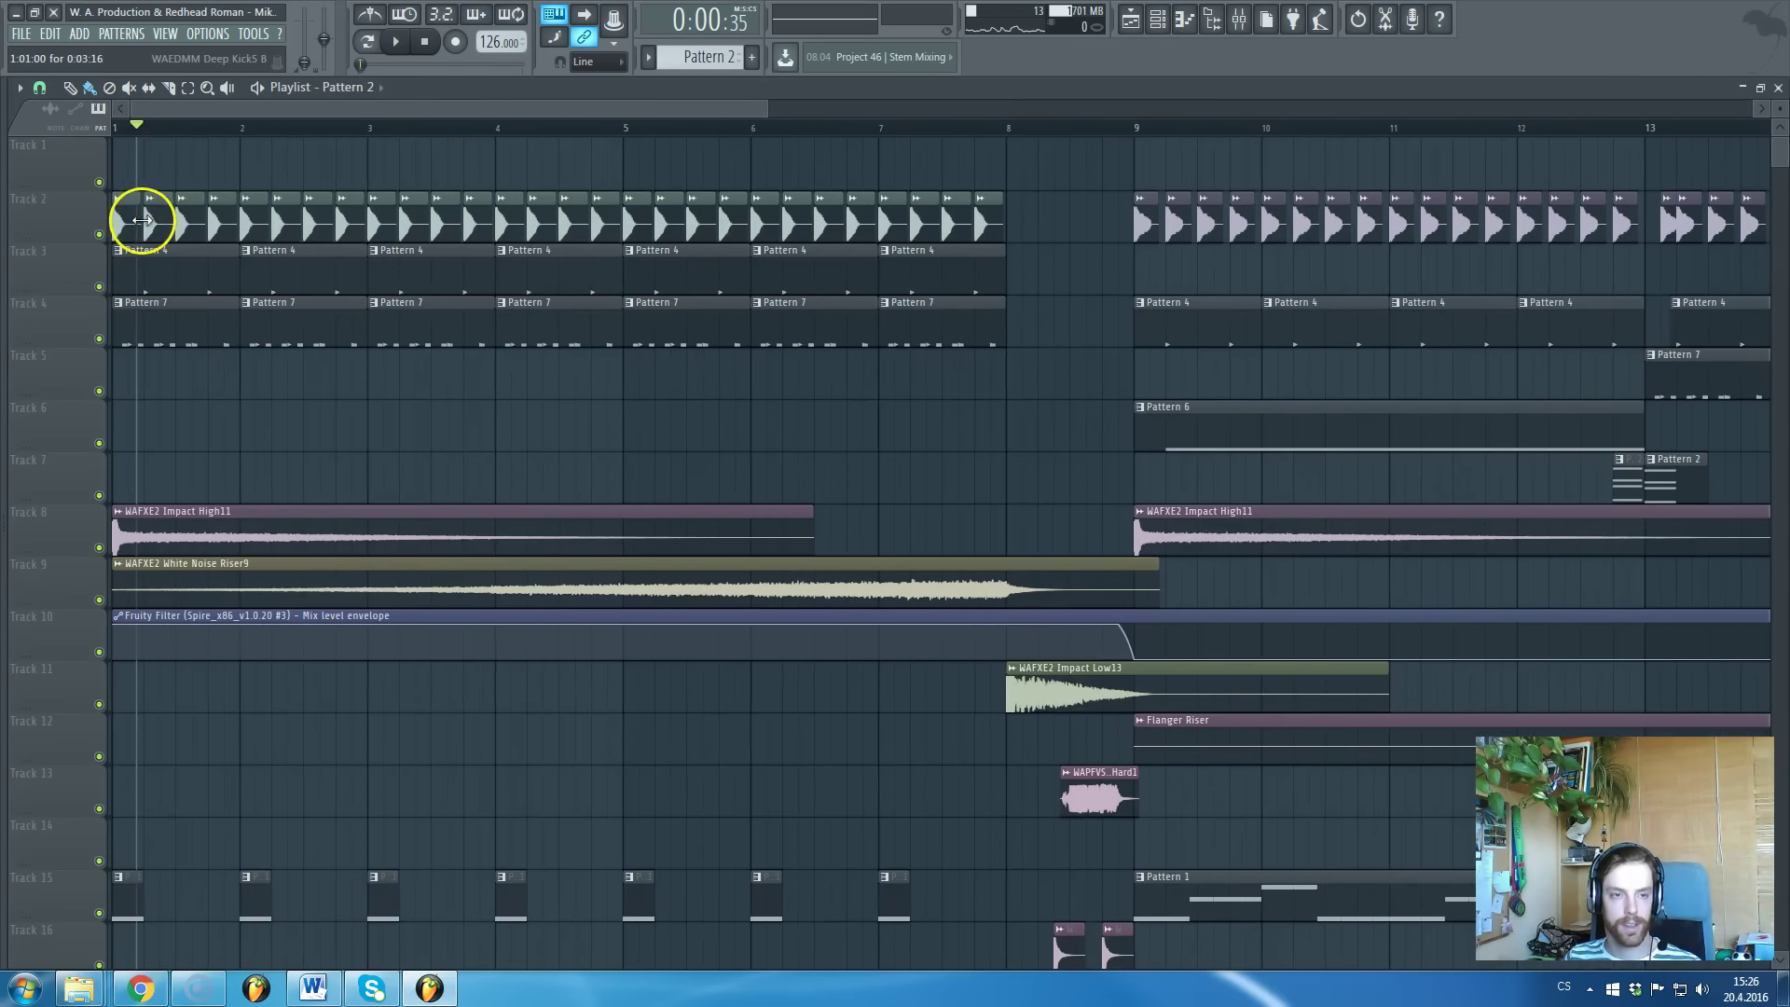
double_click(153, 219)
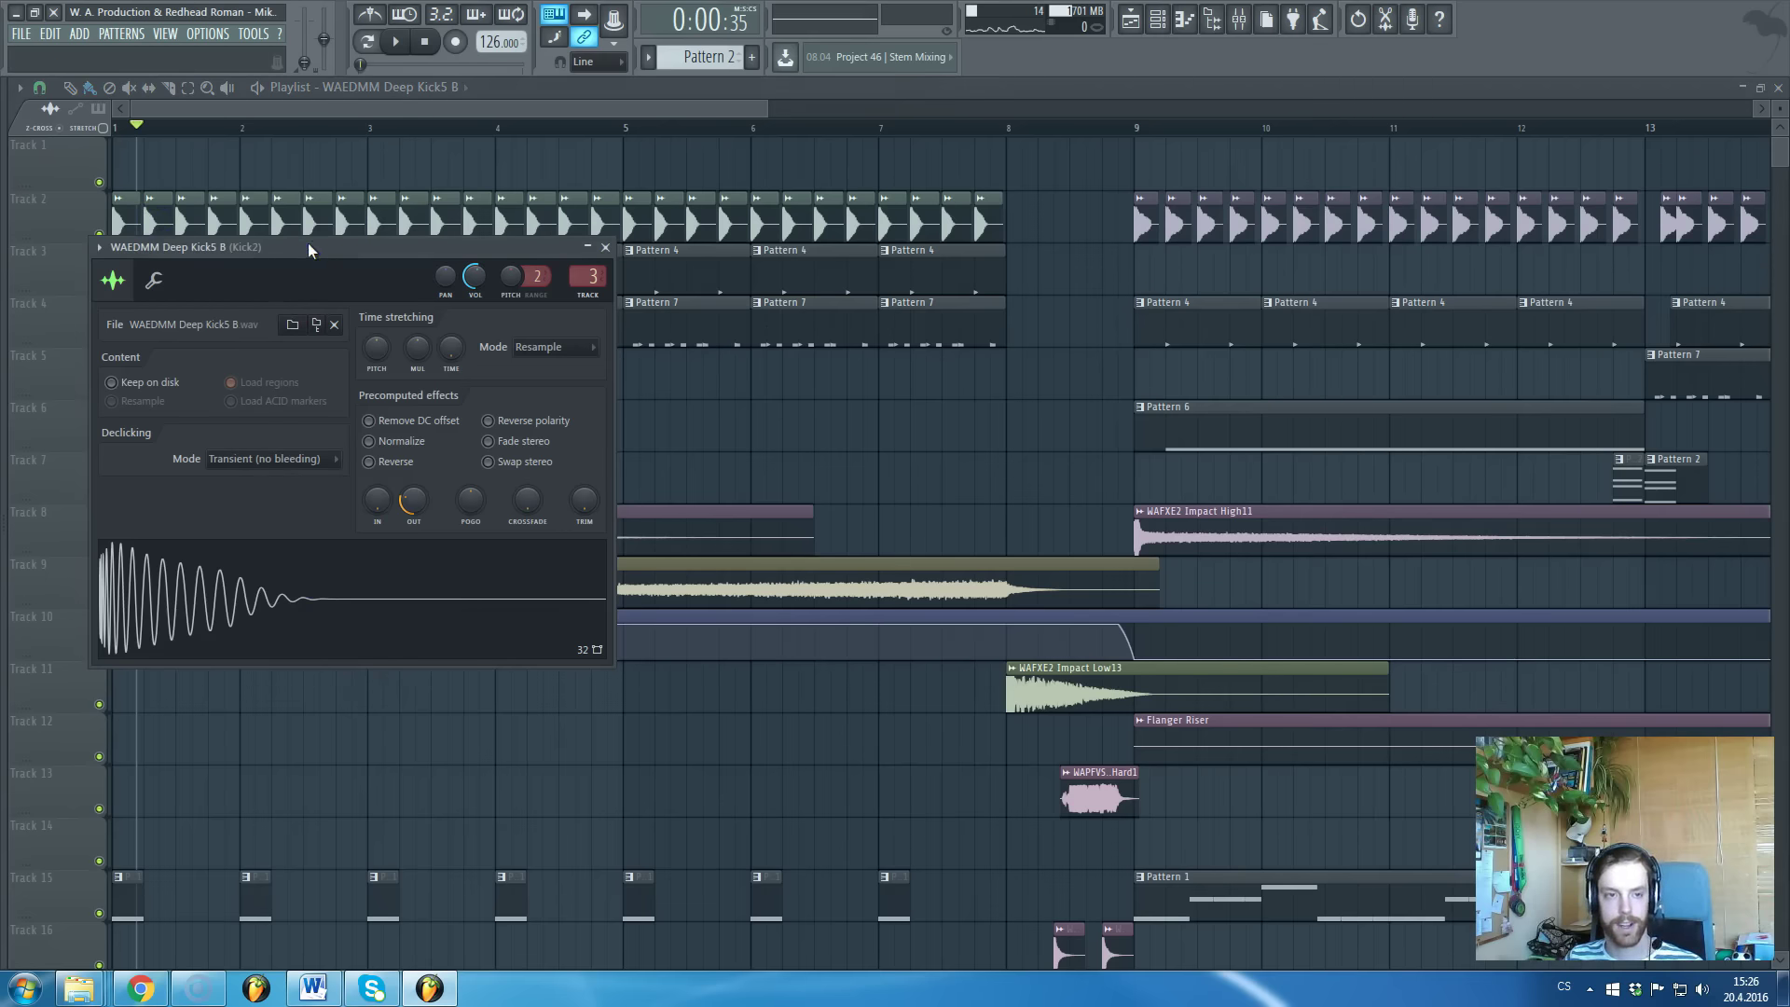
left_click(291, 145)
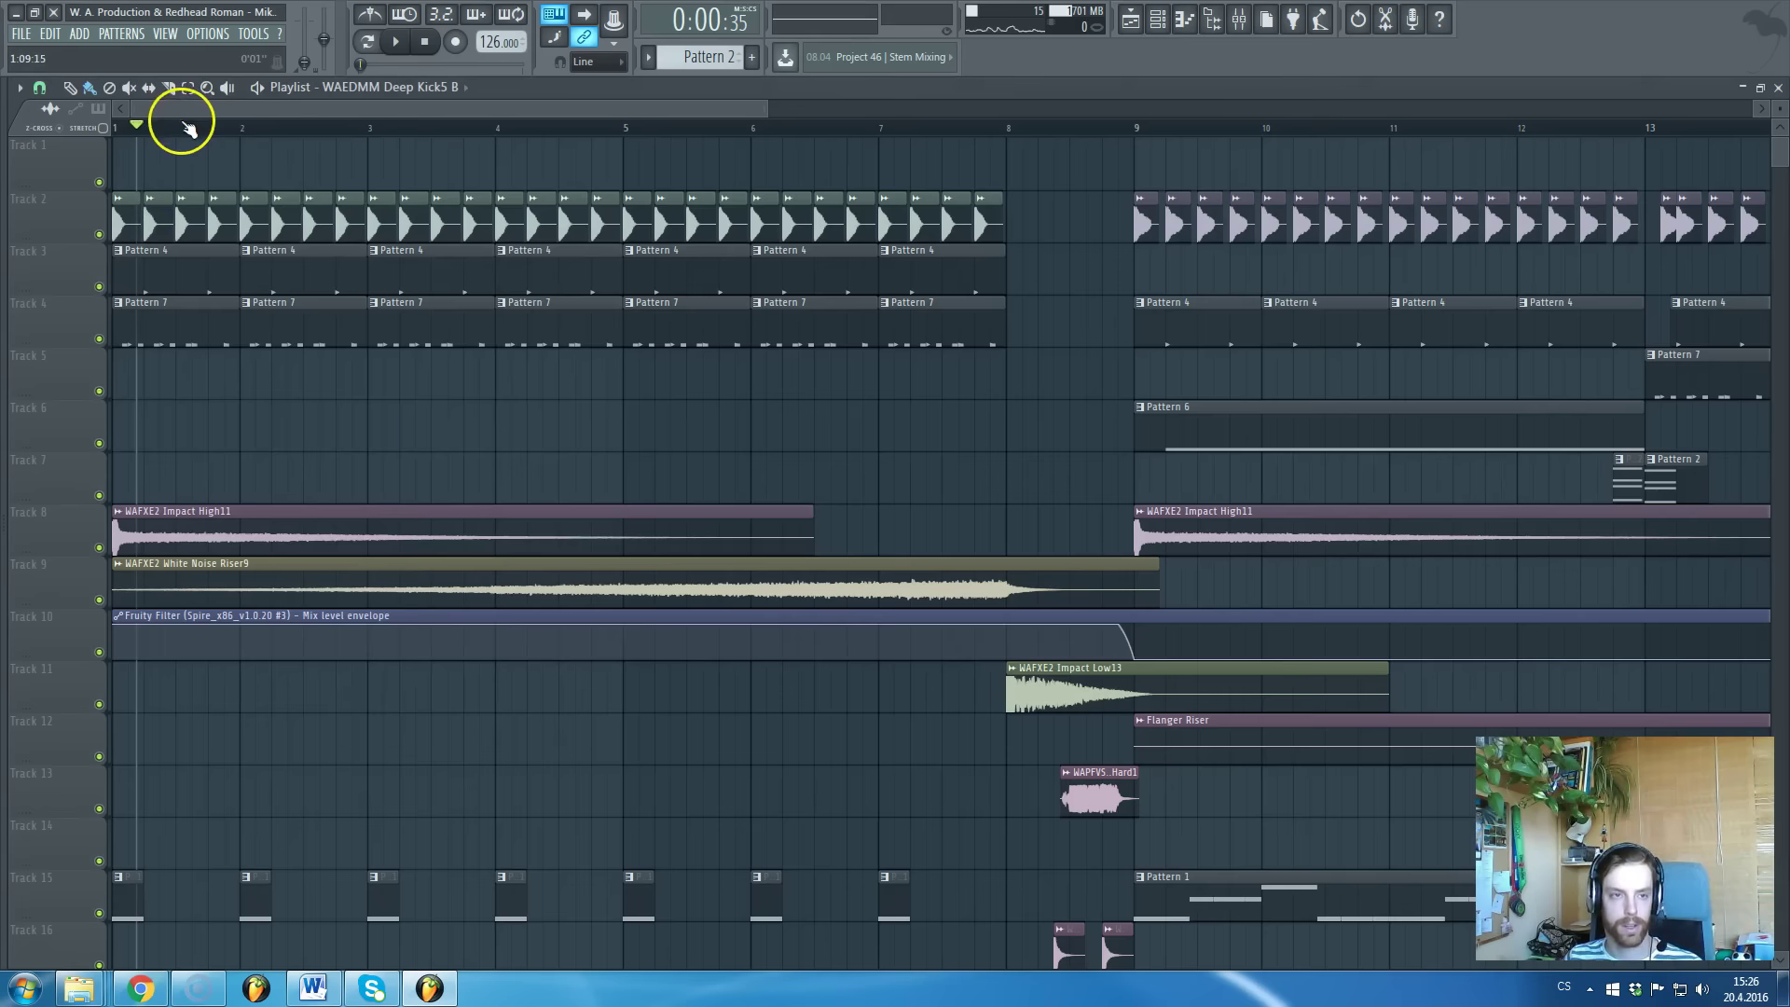
key("space")
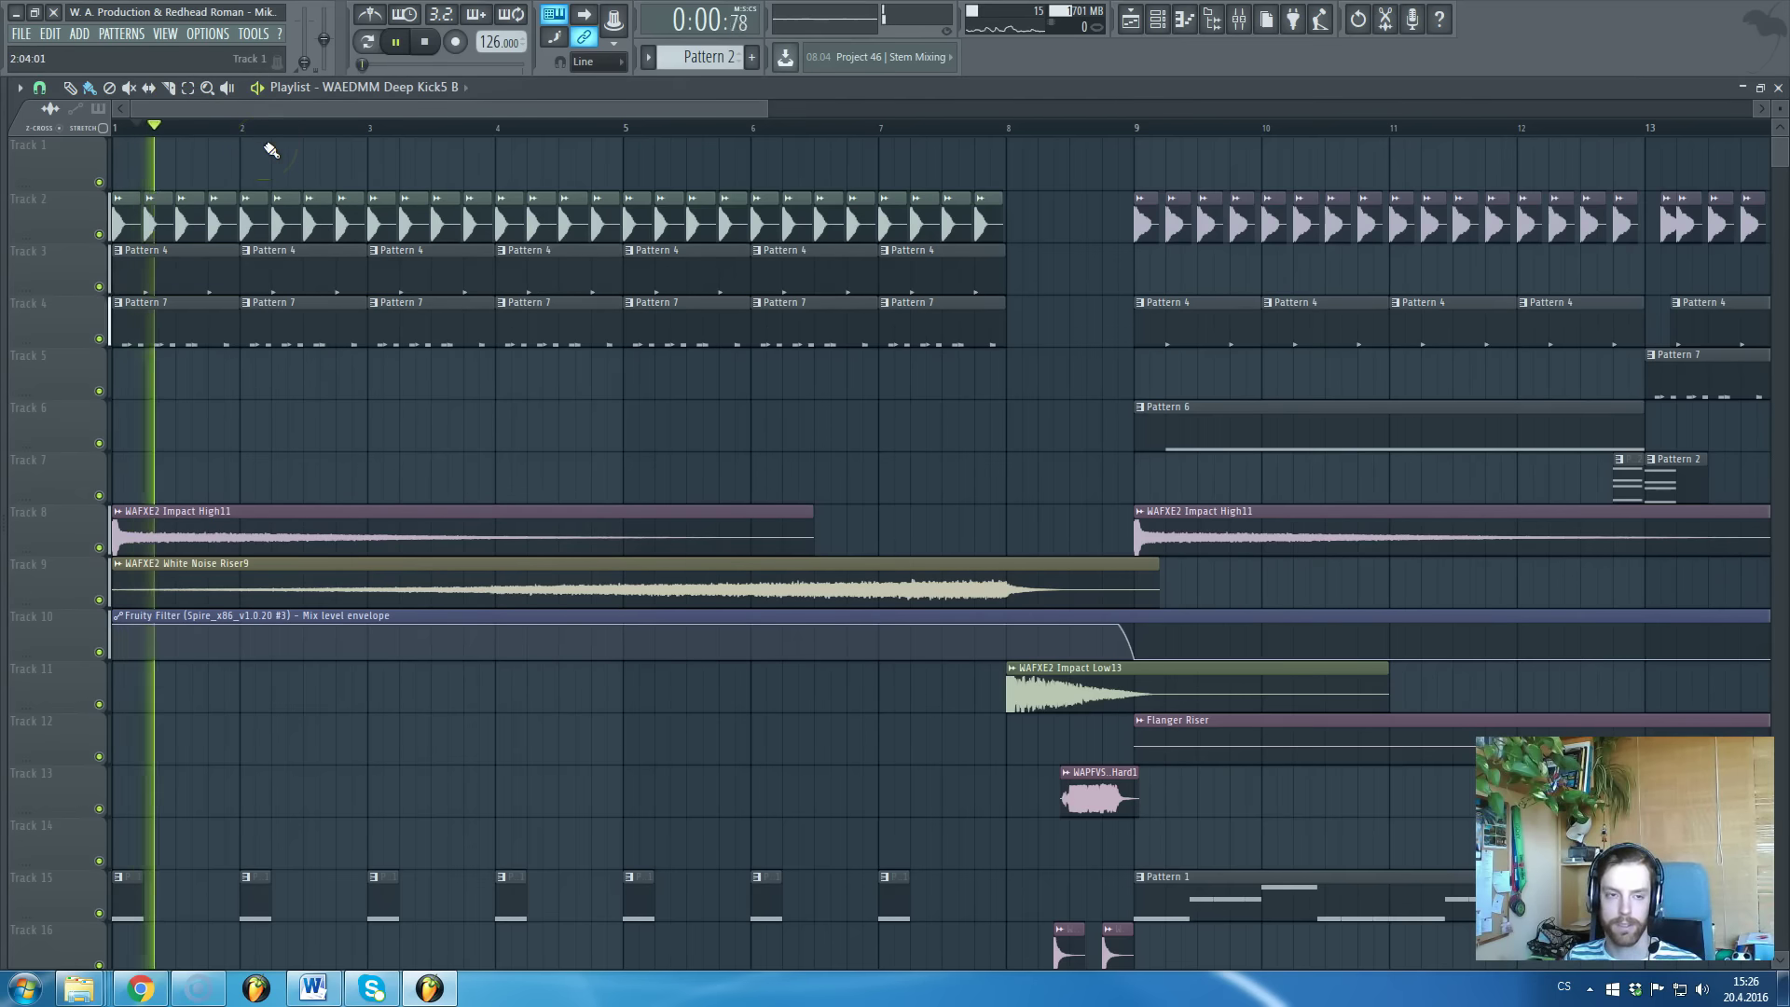
scroll(407, 291, "down", 2)
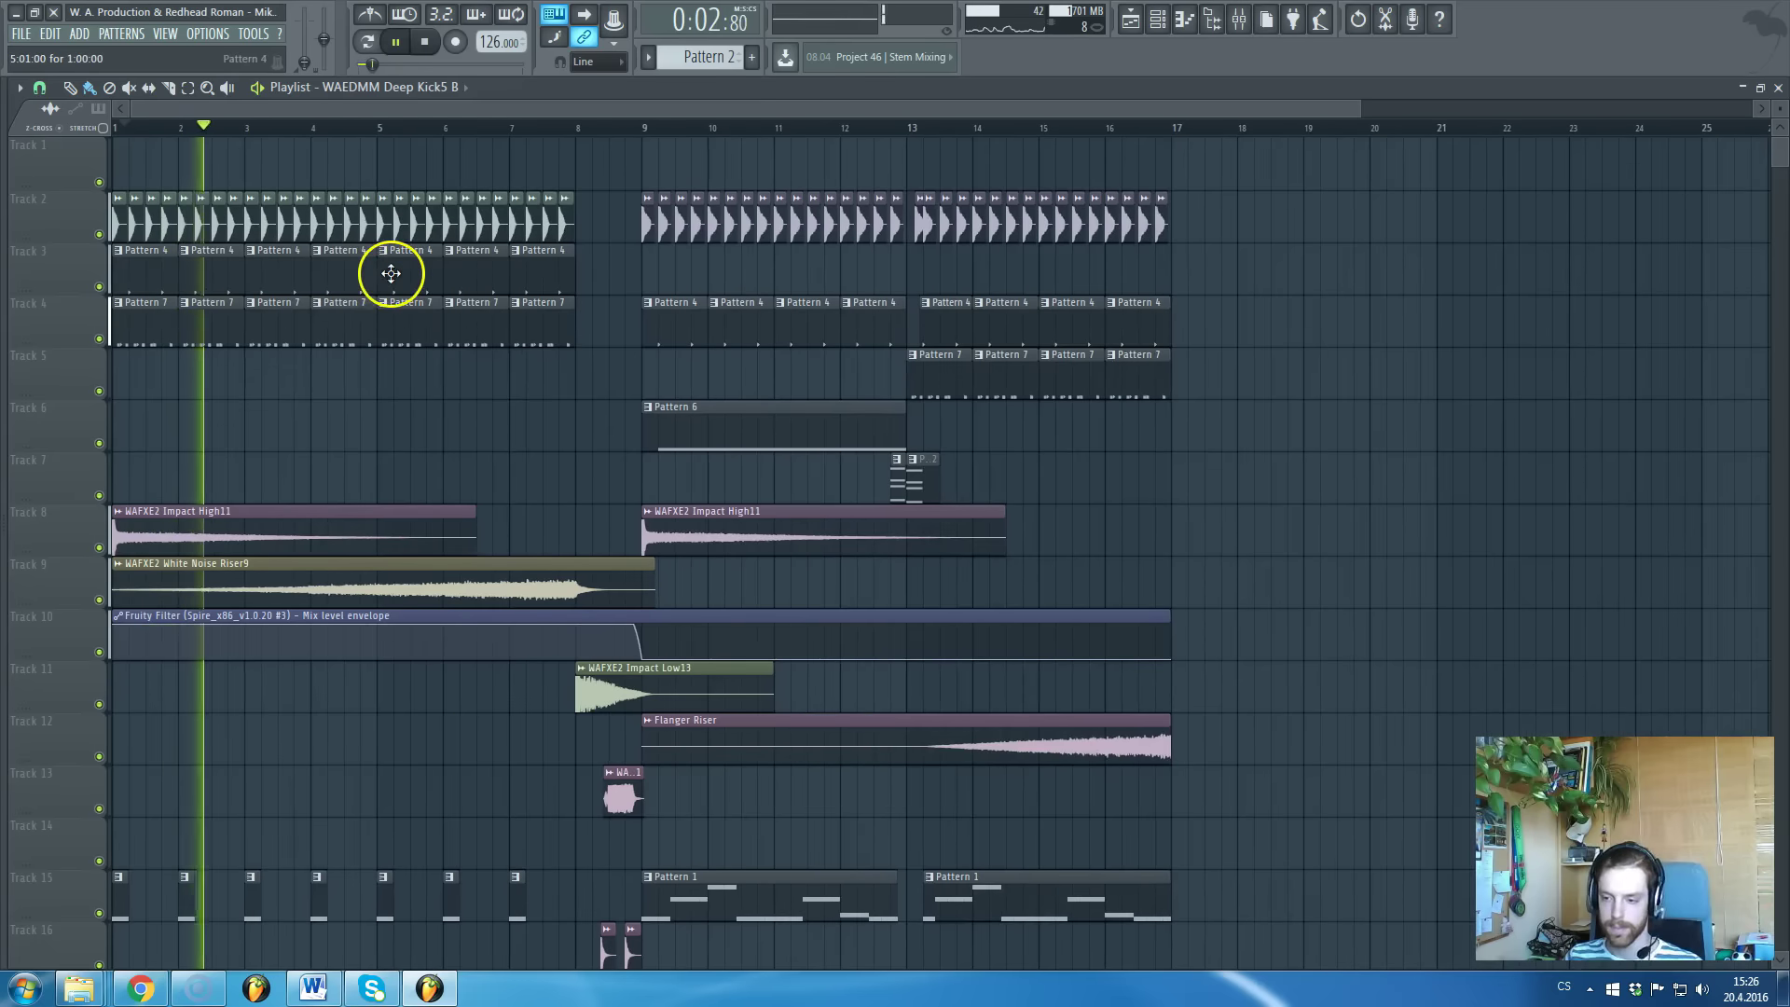
key("space")
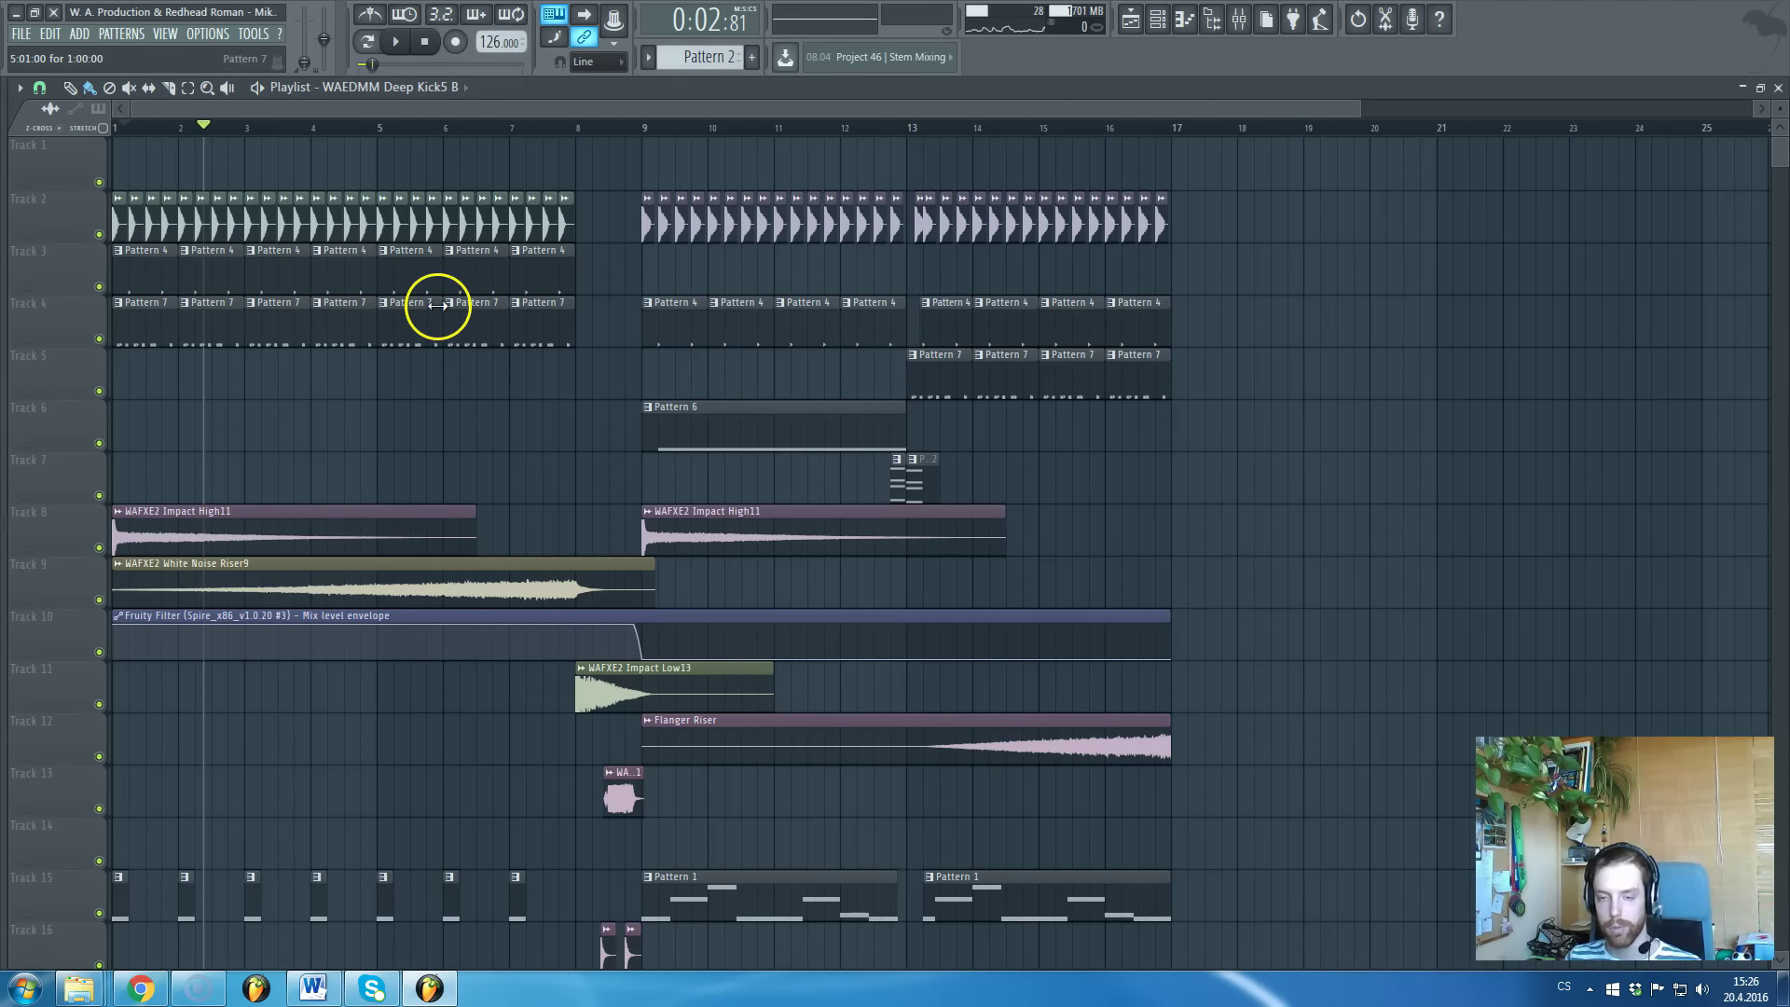
left_click(642, 128)
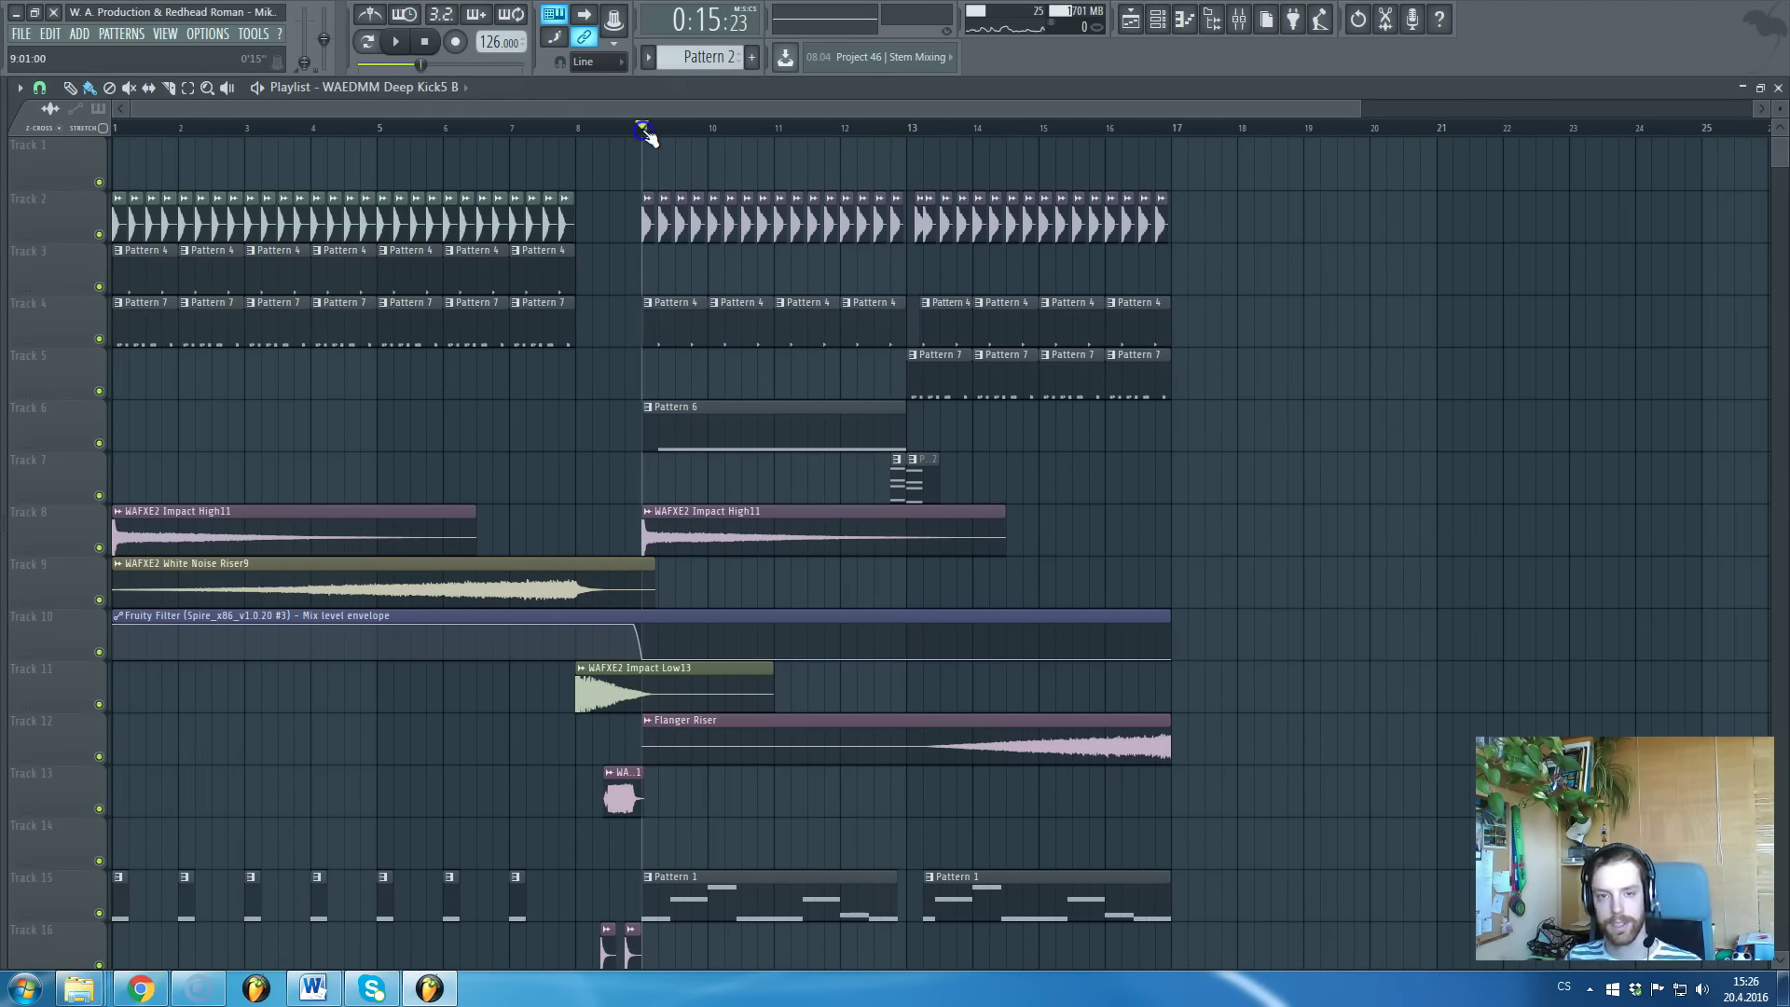
key("space")
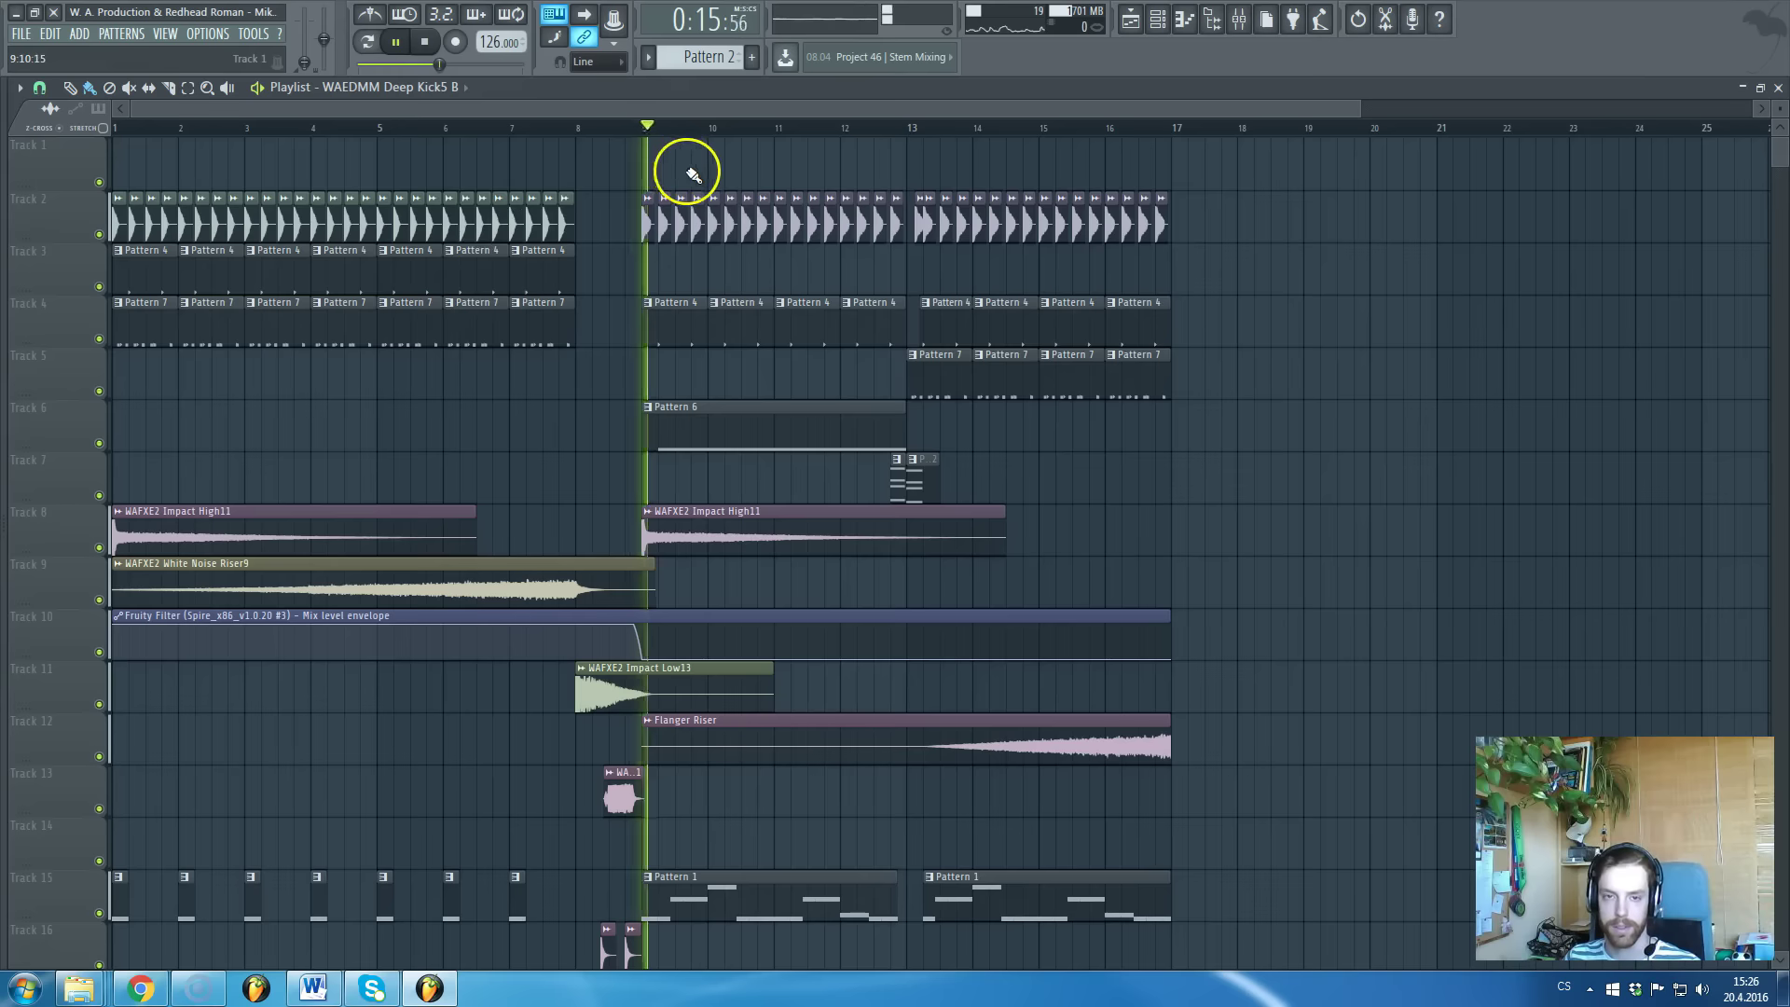
scroll(713, 466, "down", 3)
scroll(720, 479, "down", 2)
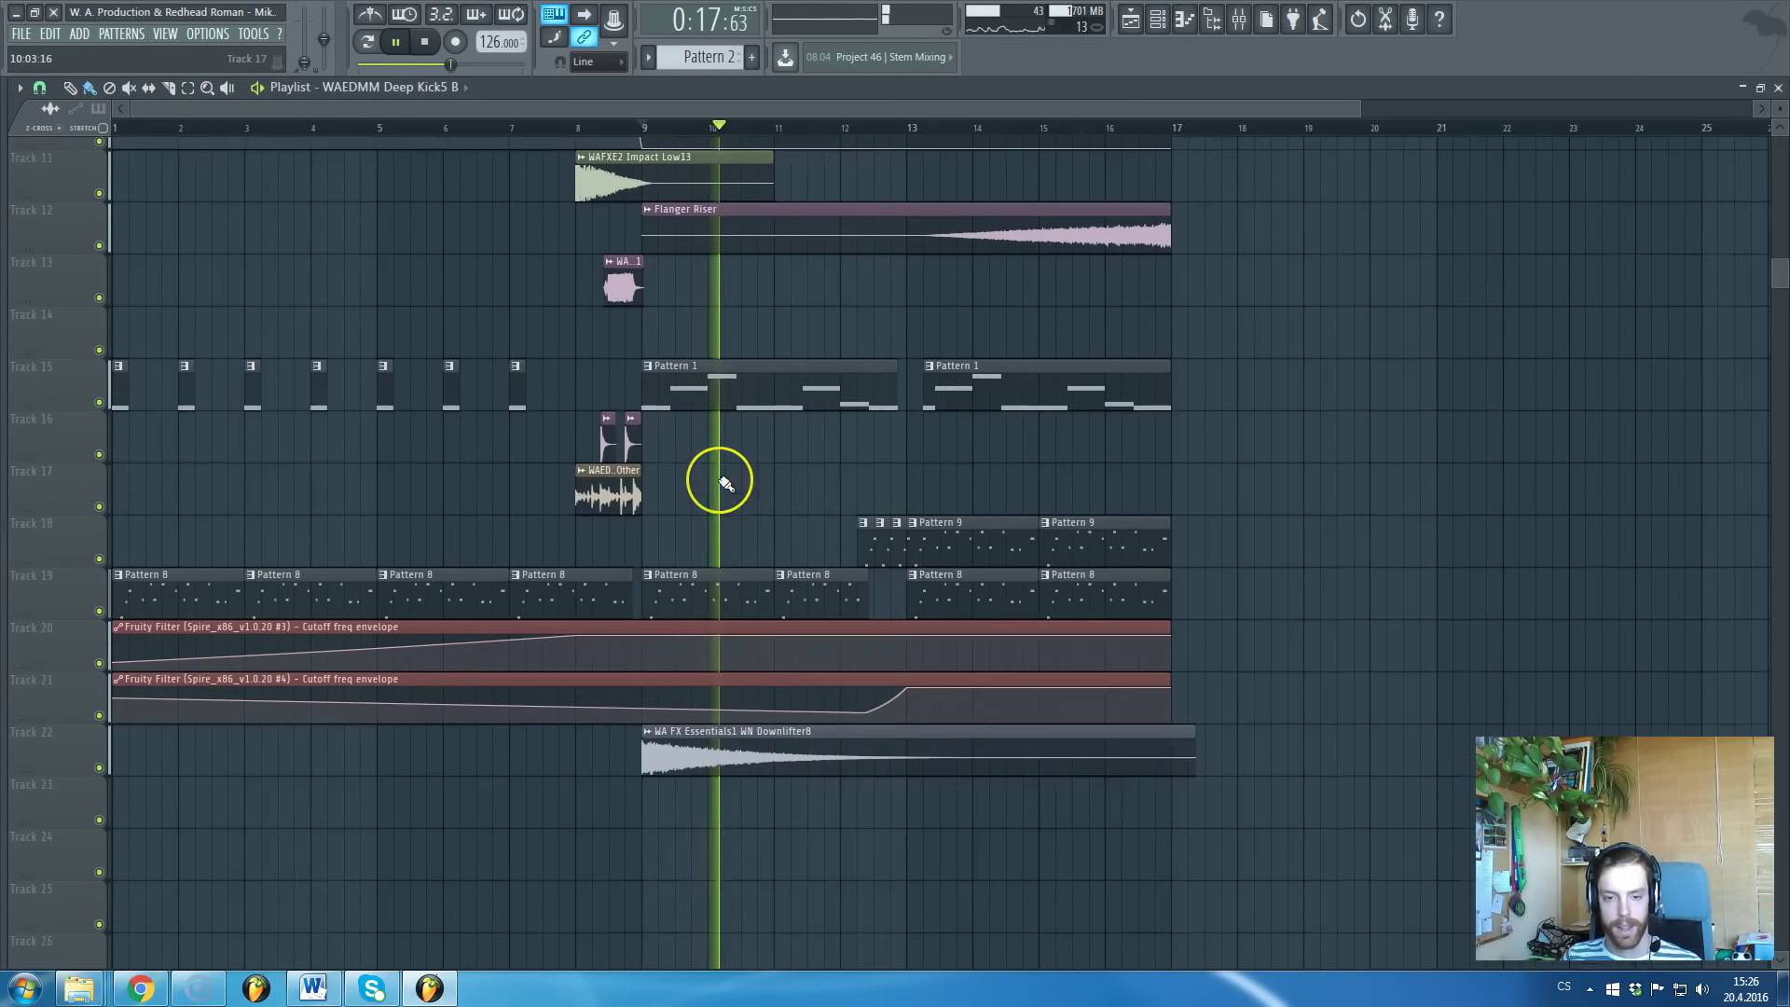
key("space")
scroll(746, 597, "up", 2)
scroll(793, 578, "up", 2)
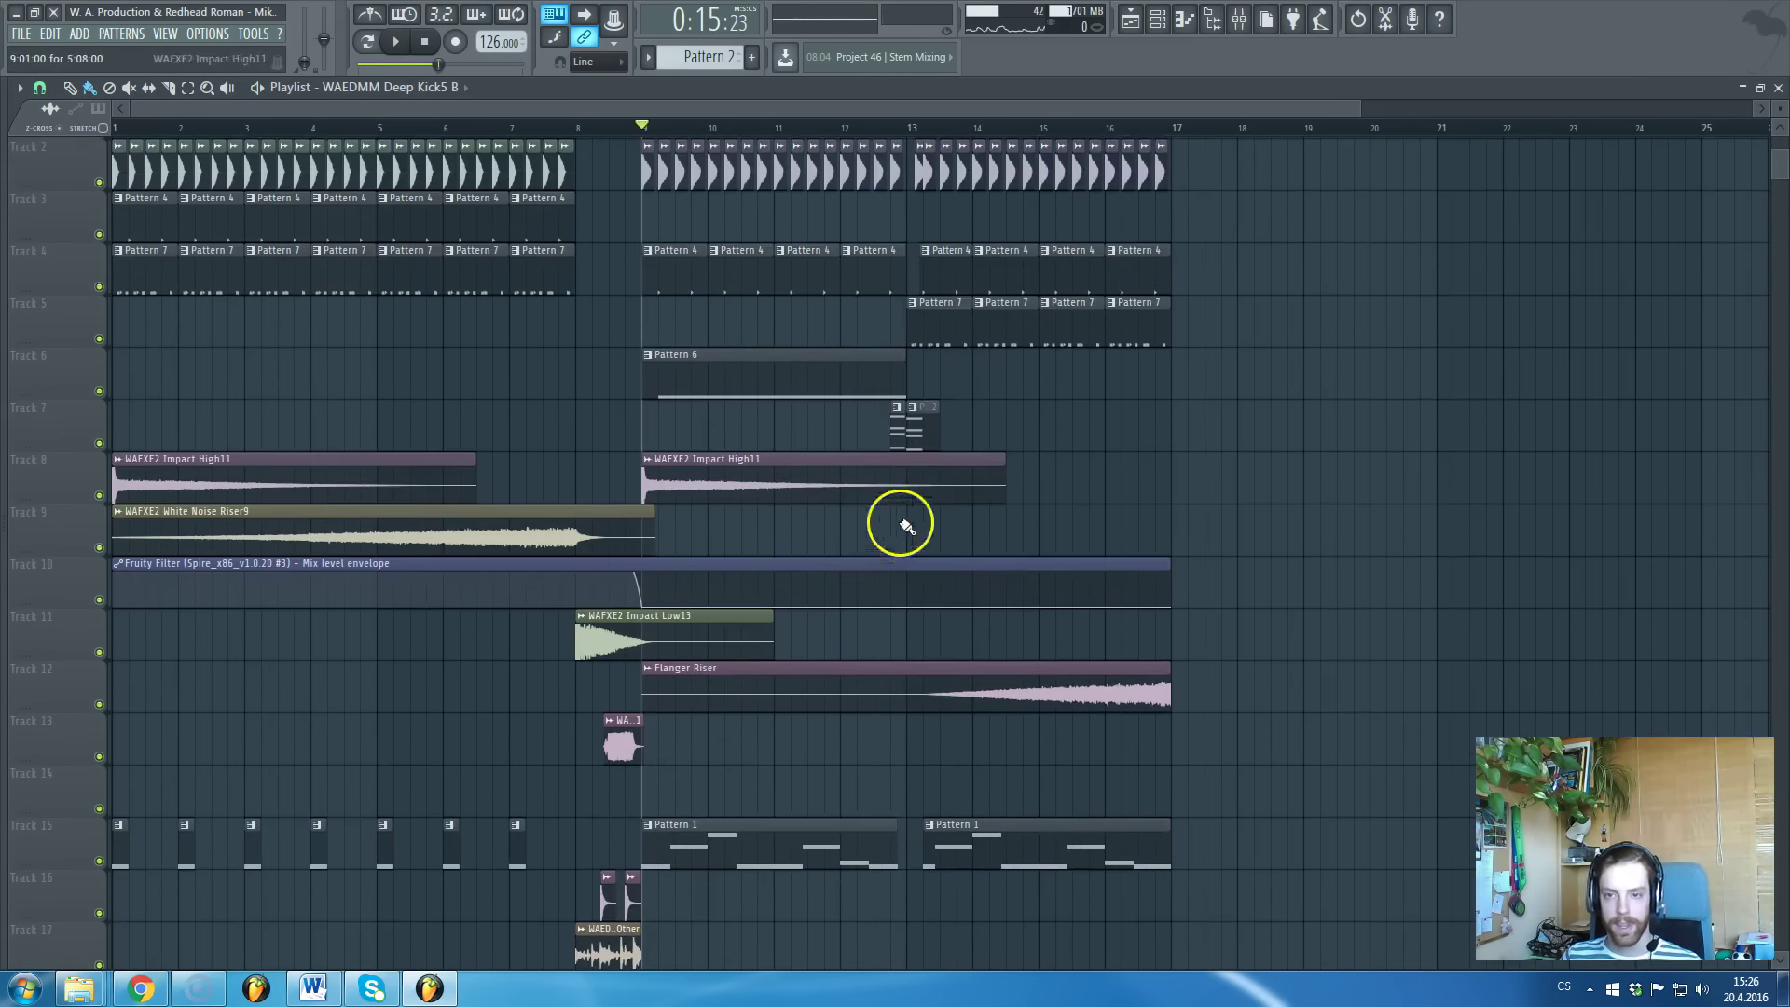
left_click(1239, 23)
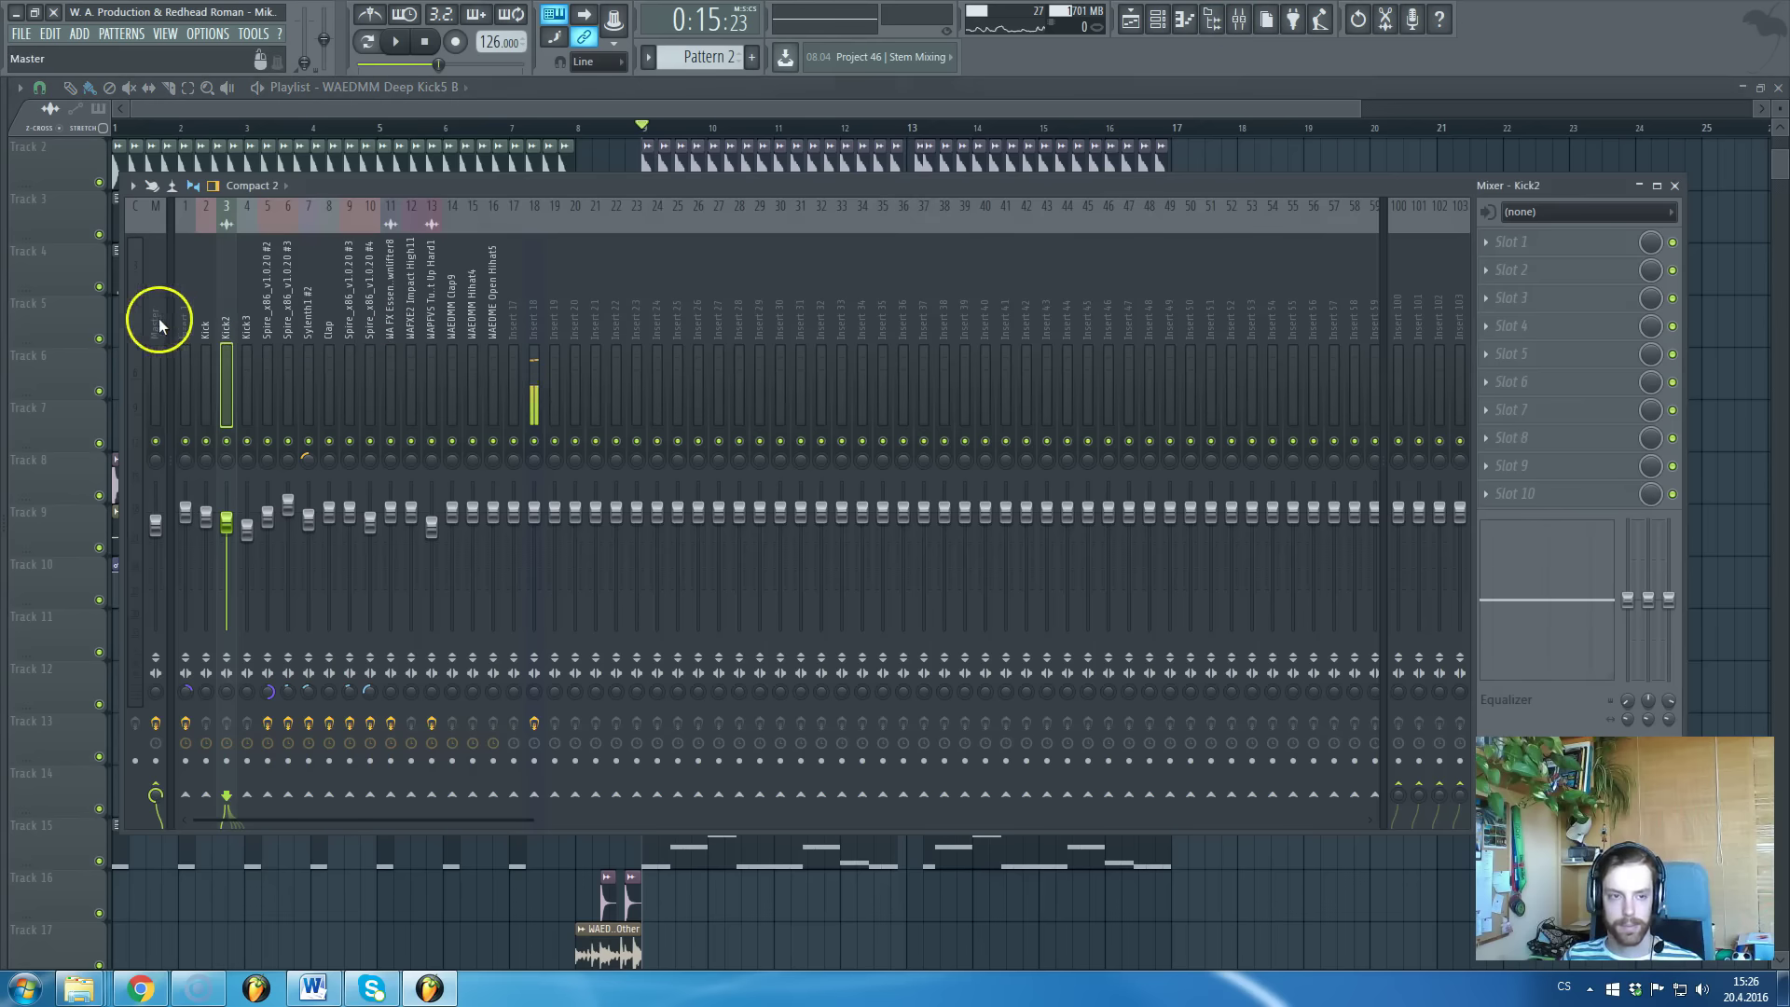
left_click(1537, 386)
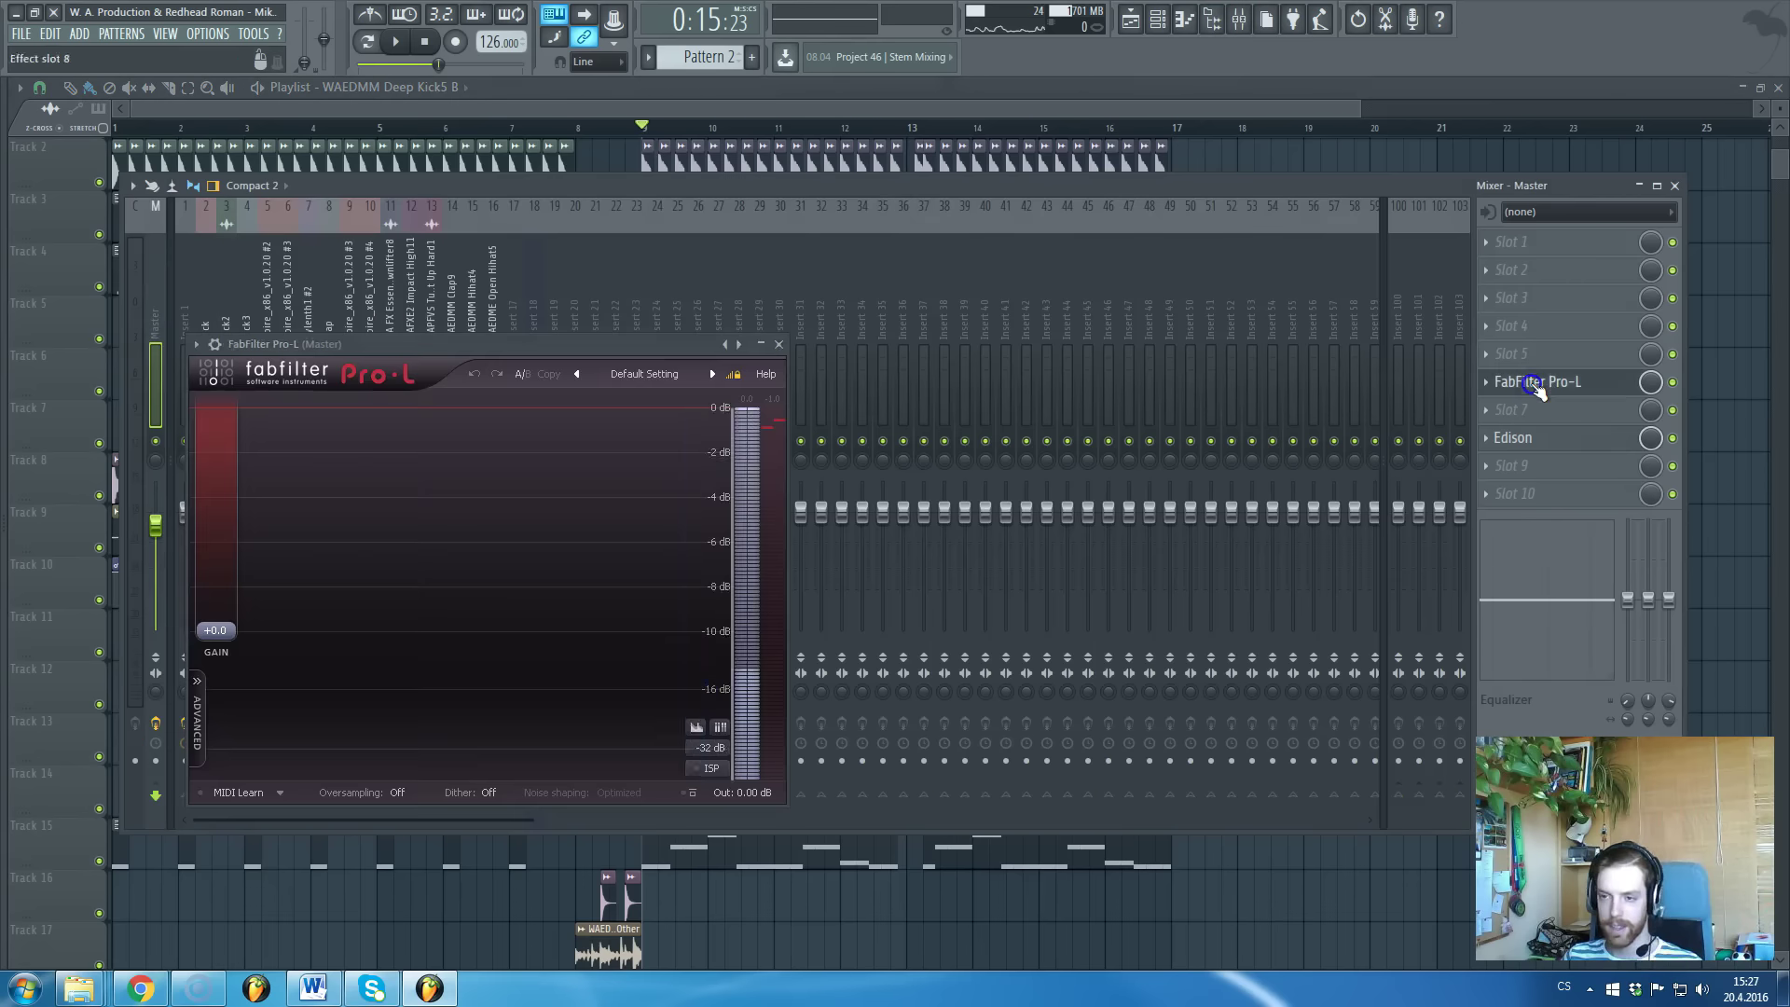
right_click(604, 351)
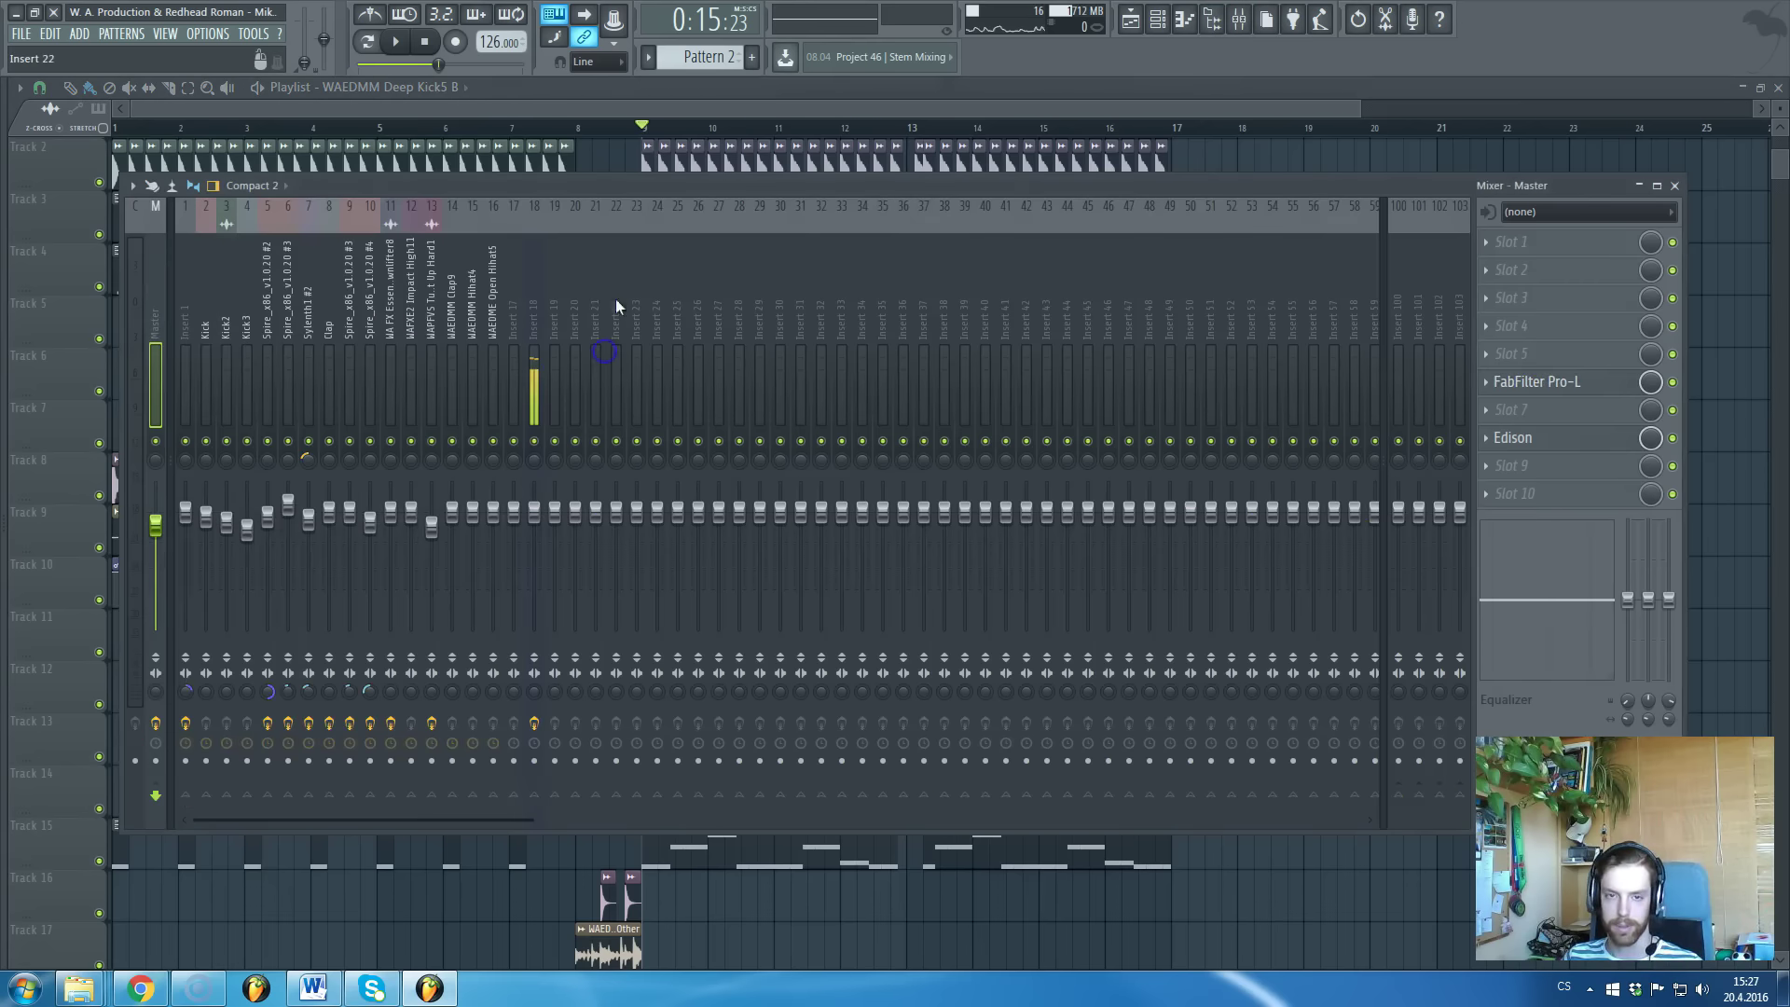
left_click(634, 181)
scroll(667, 345, "down", 5)
scroll(659, 380, "up", 3)
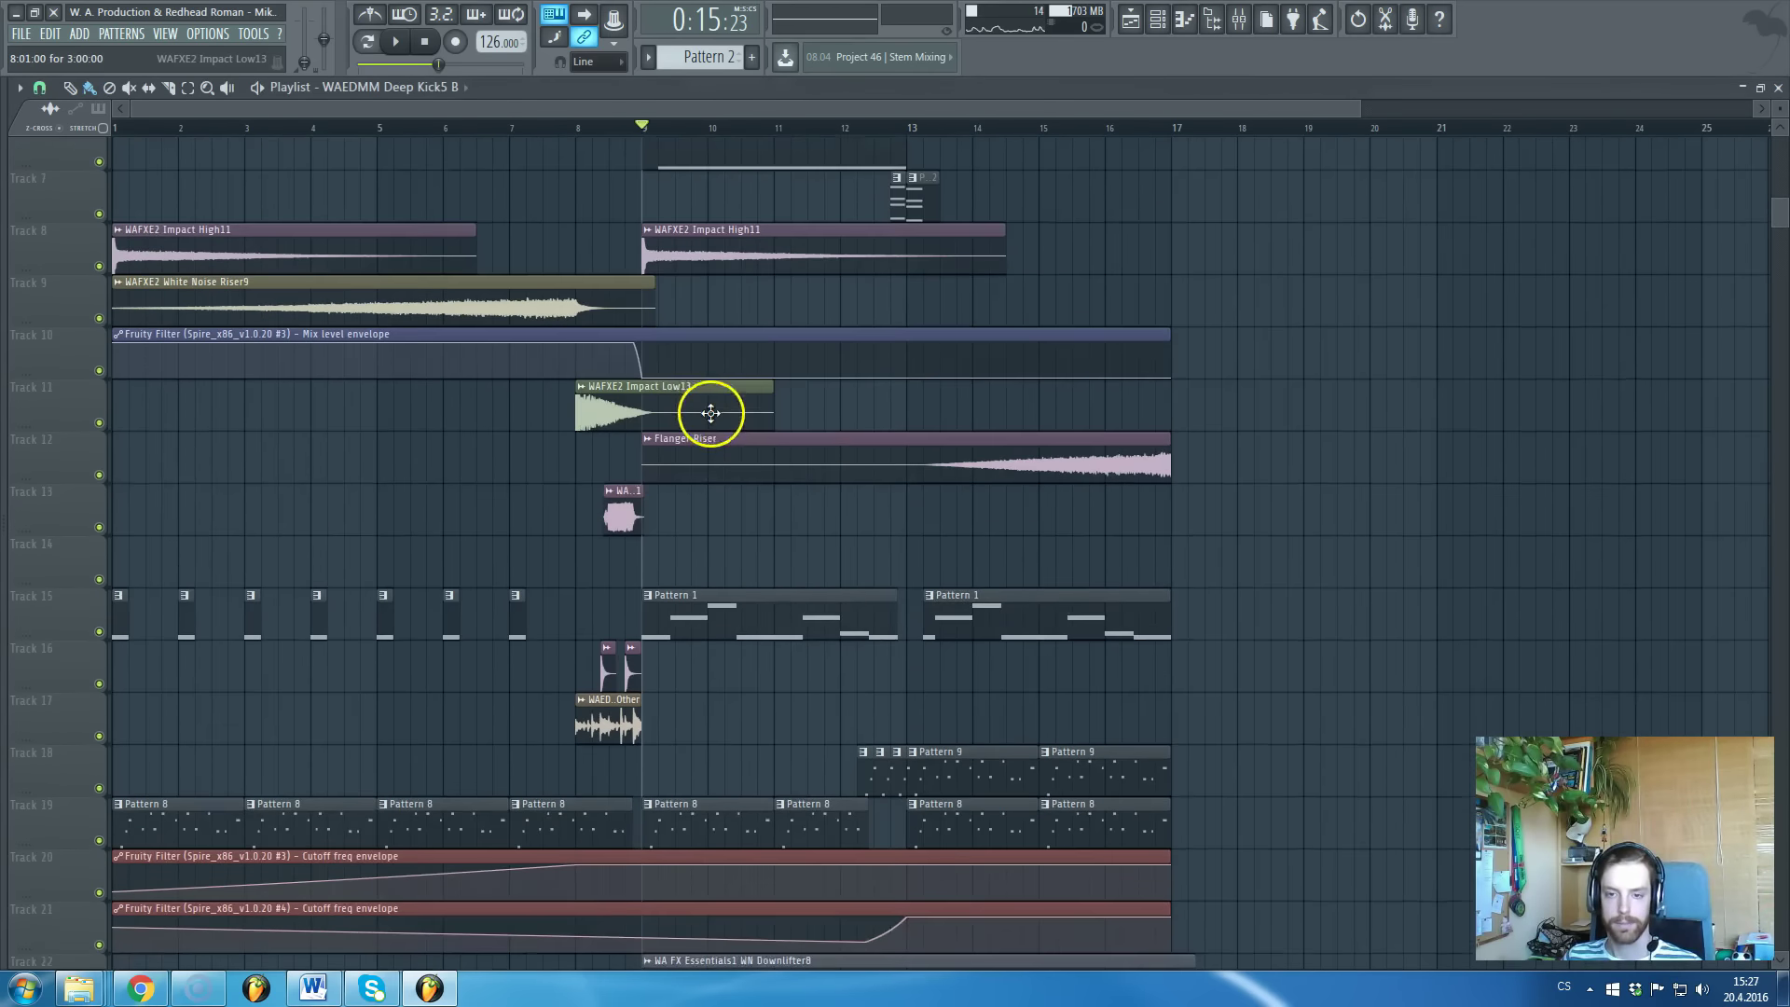
scroll(711, 415, "up", 1)
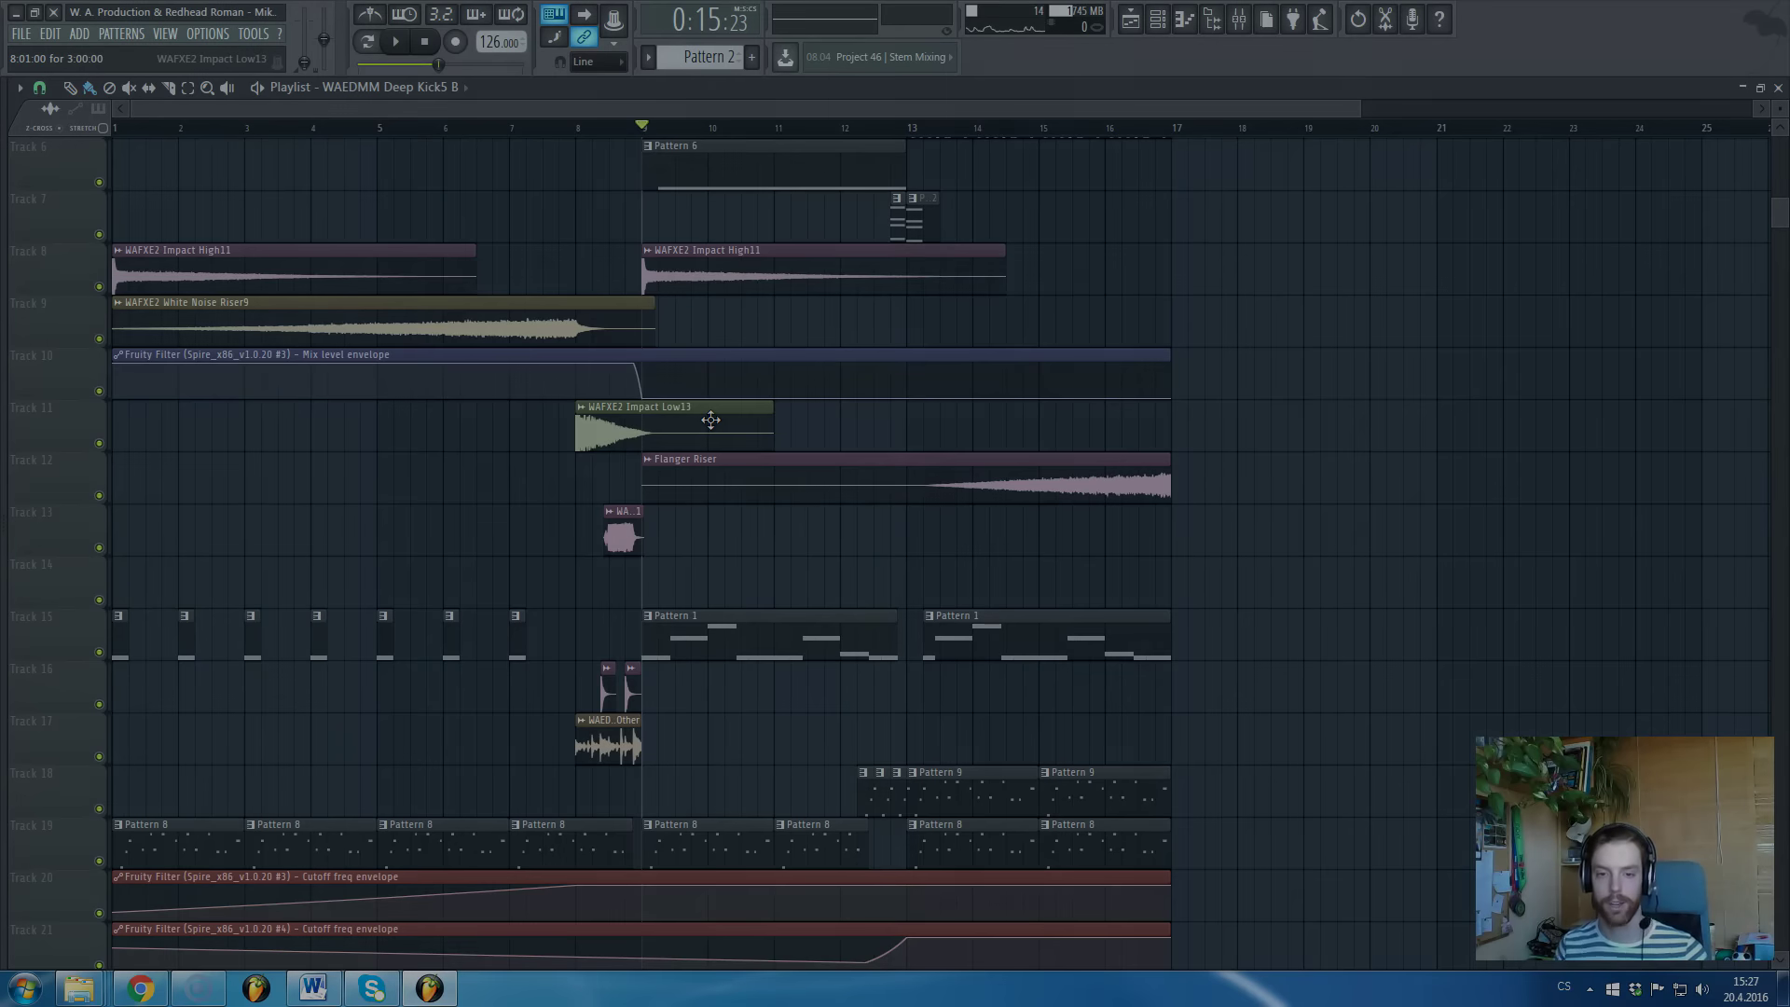
scroll(706, 461, "up", 5)
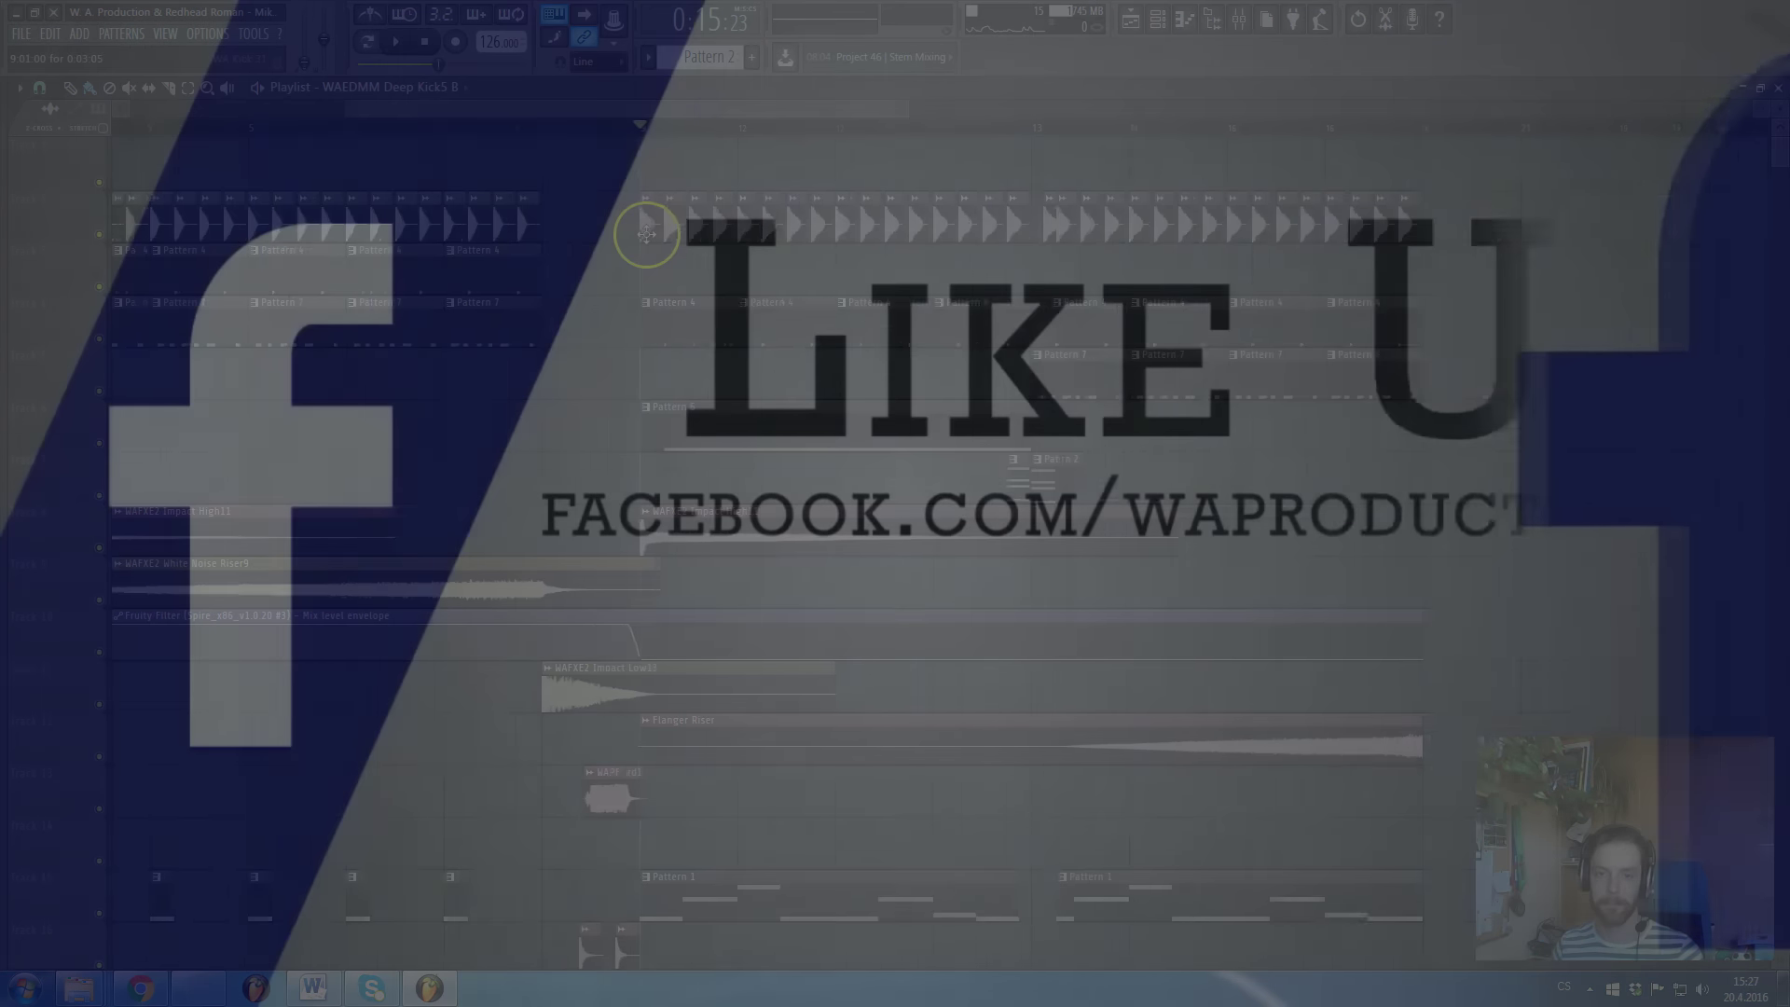